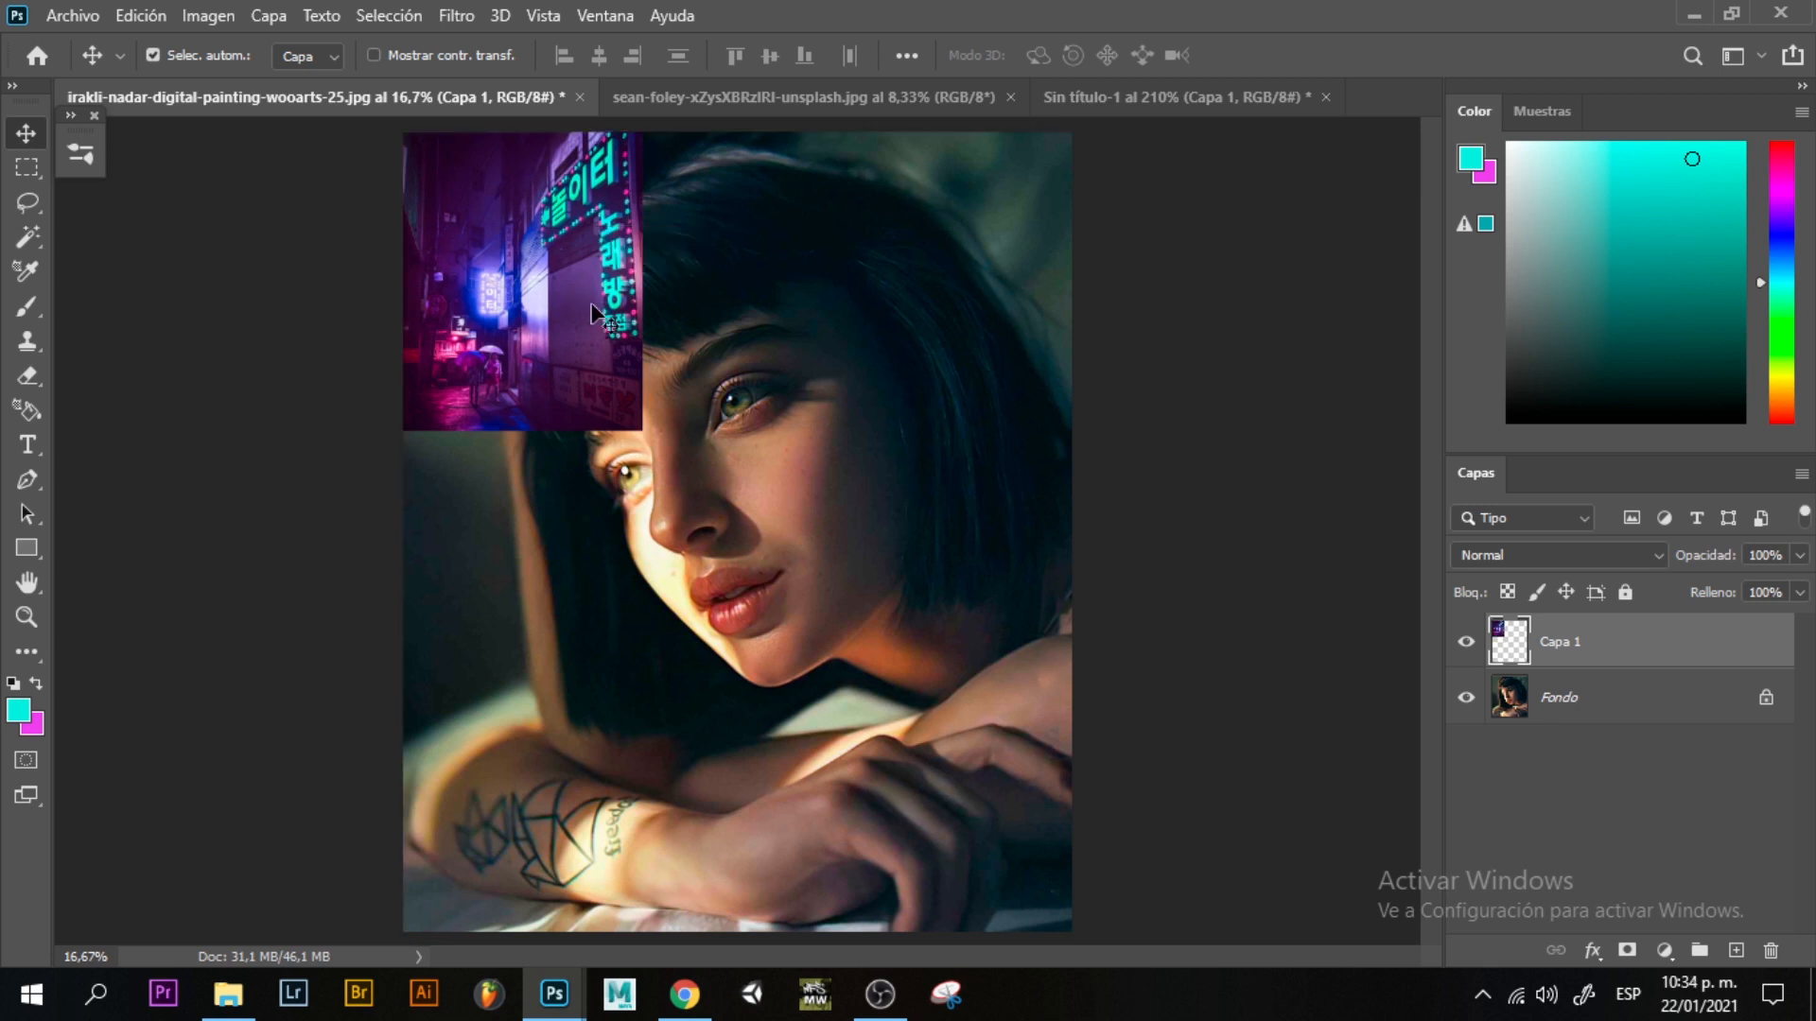
# Enlarge the purple neon alley layer to cover the canvas height, align it with the portrait's right edge, and set its opacity to 35%.
pyautogui.hotkey('ctrl', 't')
pyautogui.moveTo(642, 431); pyautogui.dragTo(1097, 881)
pyautogui.press('Return')
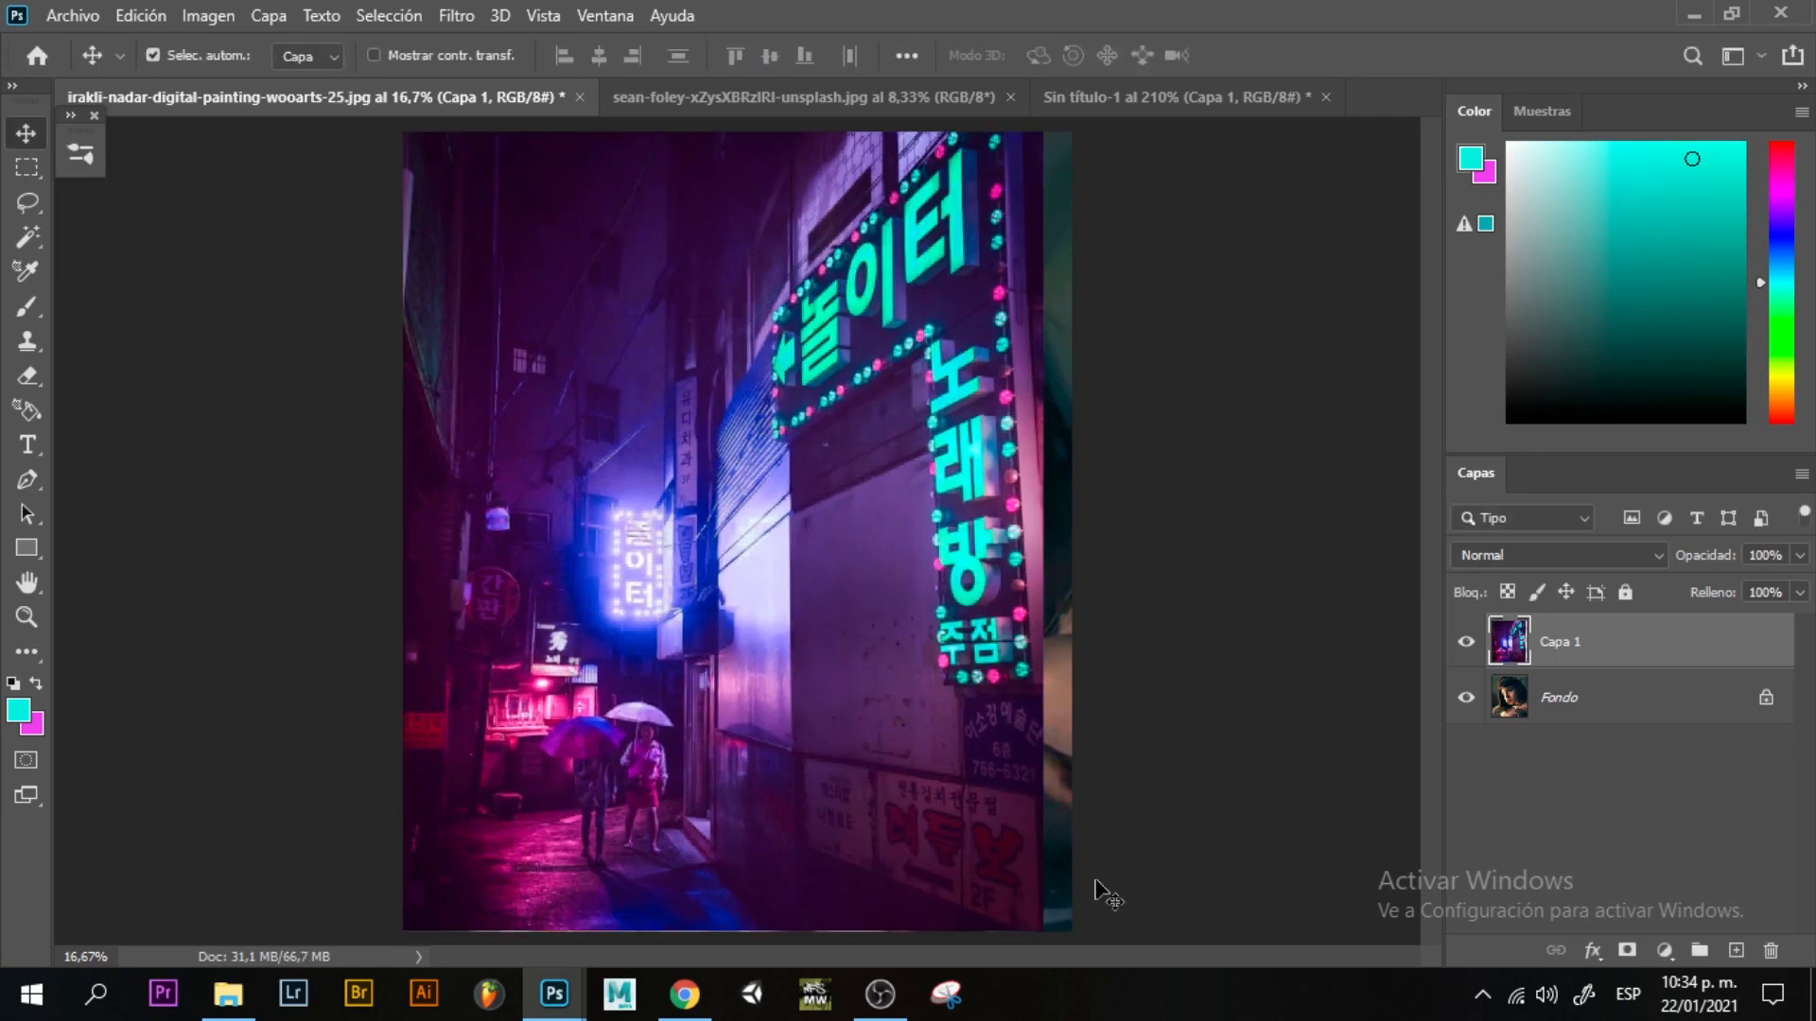
pyautogui.hotkey('ctrl', 't')
pyautogui.moveTo(1044, 931); pyautogui.dragTo(1050, 938)
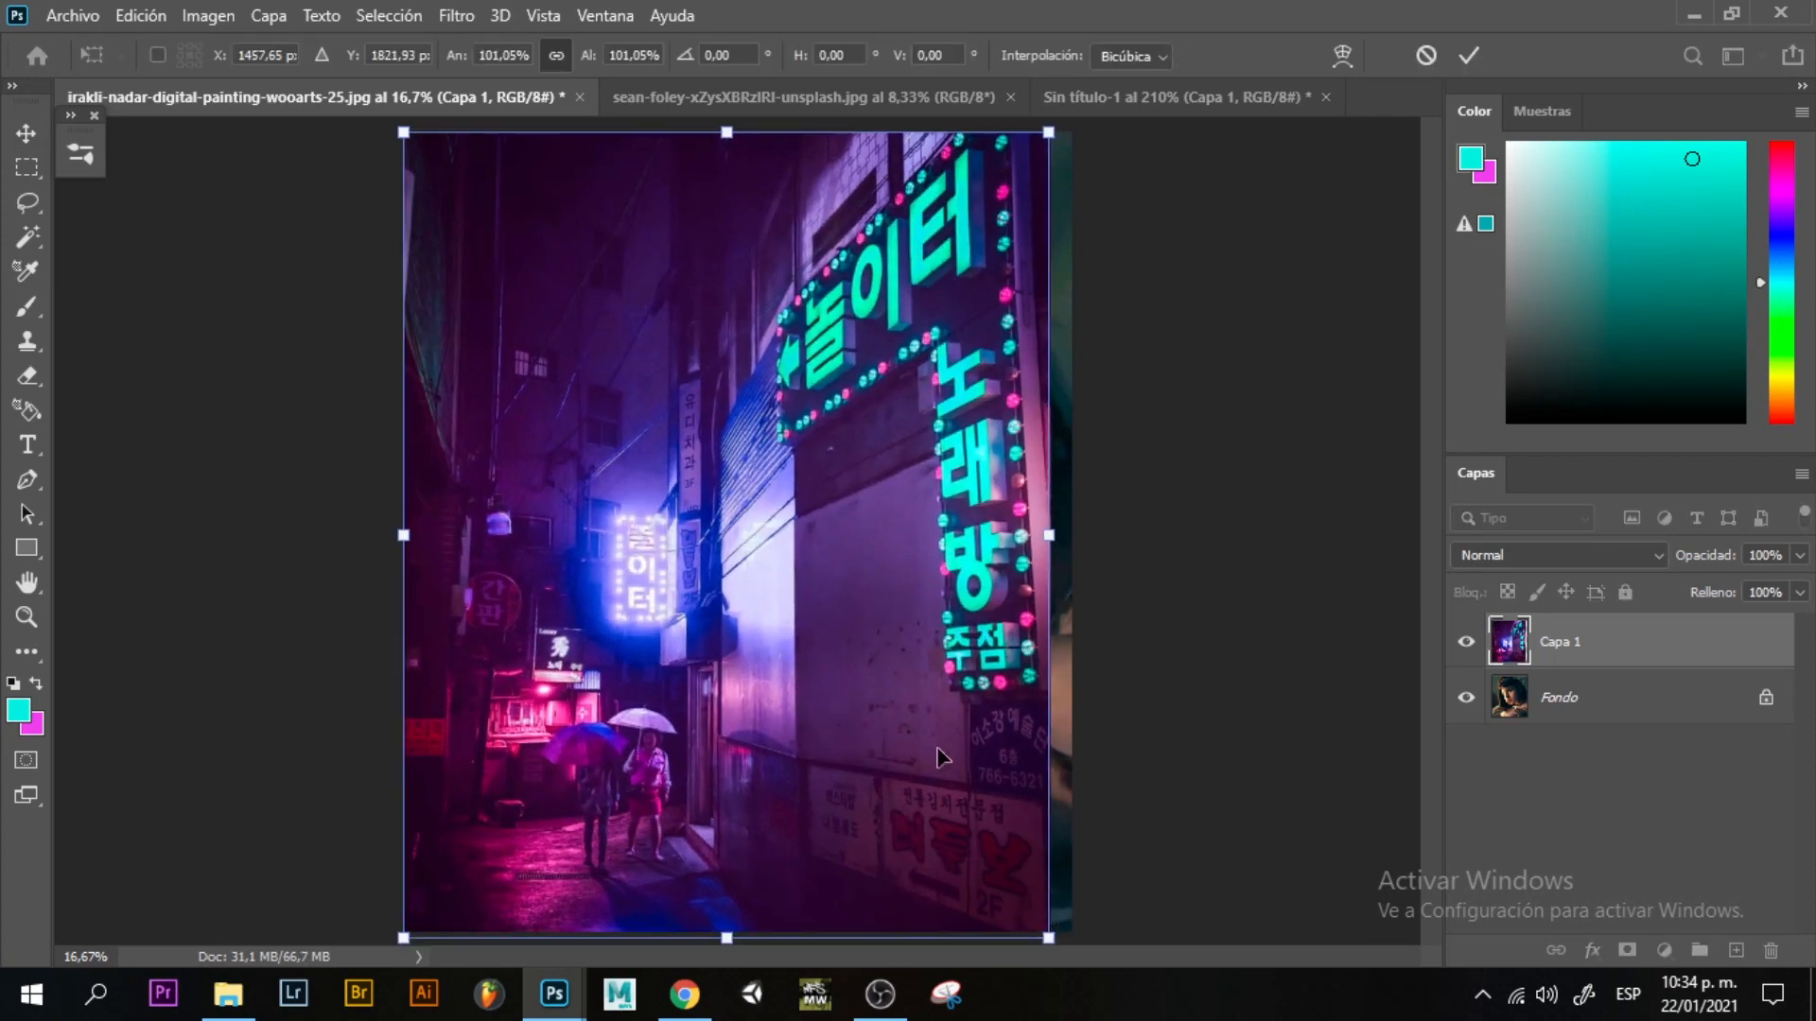
pyautogui.moveTo(939, 756); pyautogui.dragTo(948, 750)
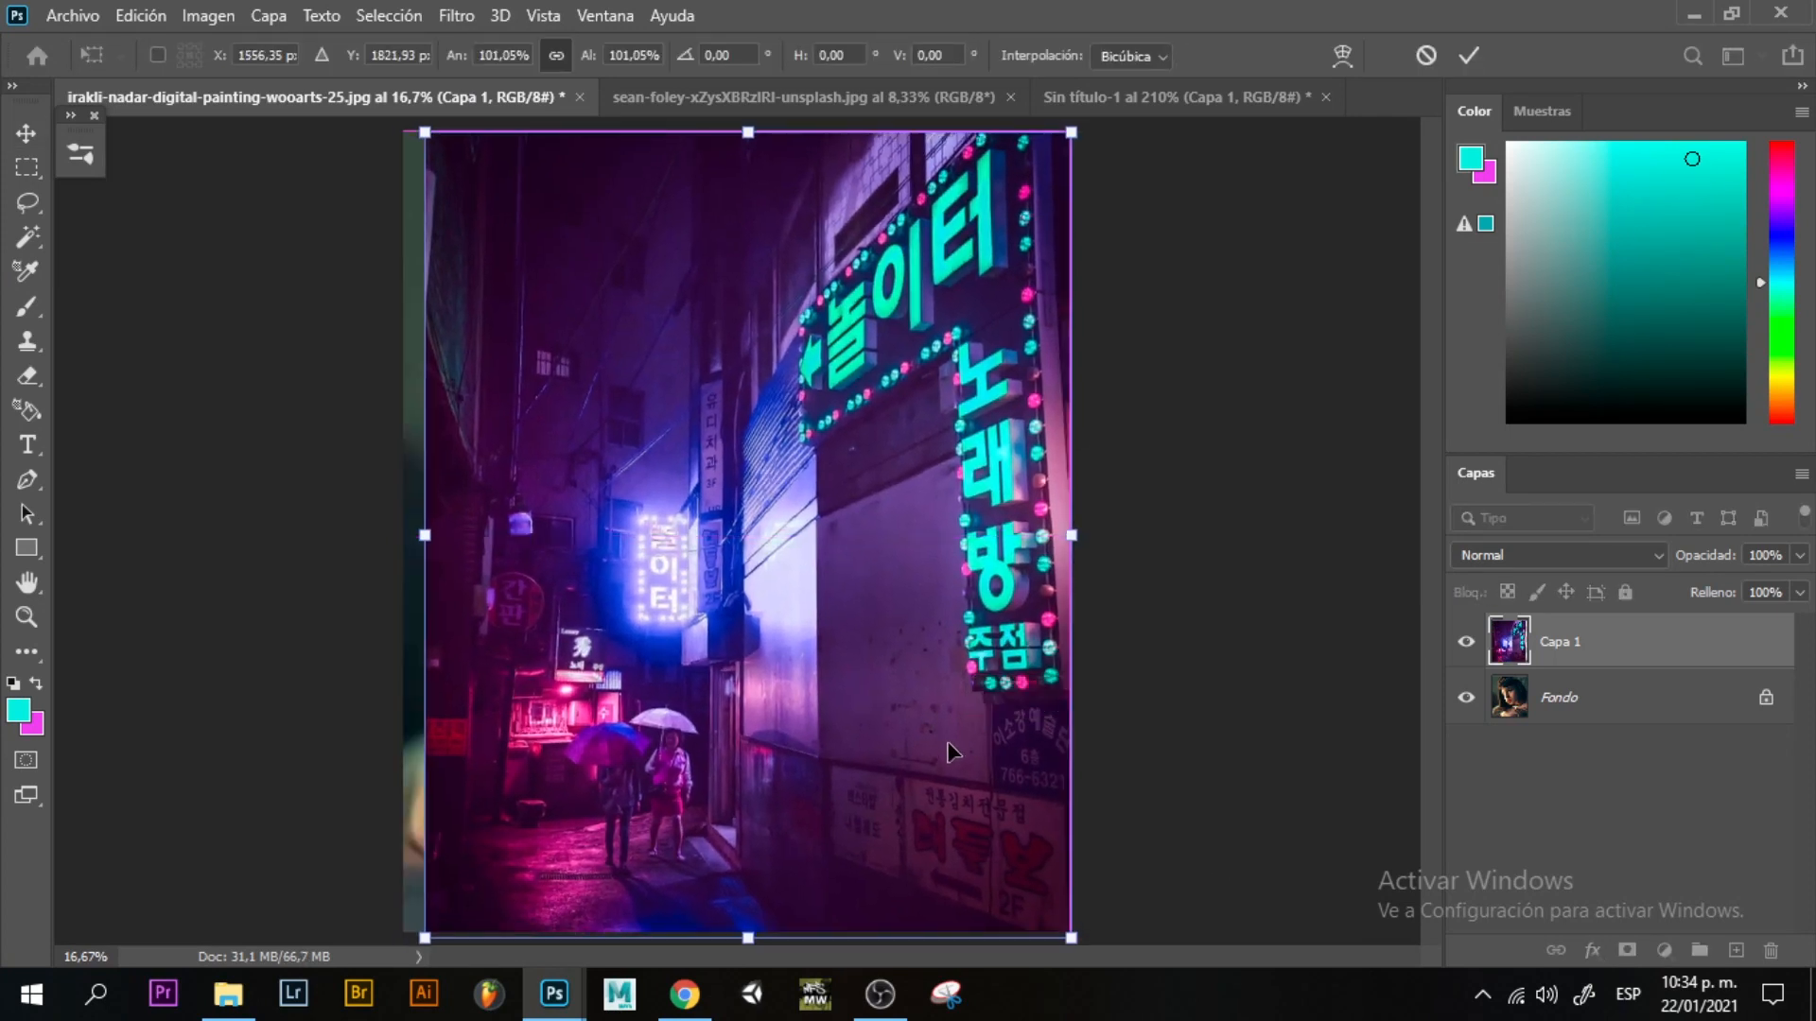
pyautogui.press('Return')
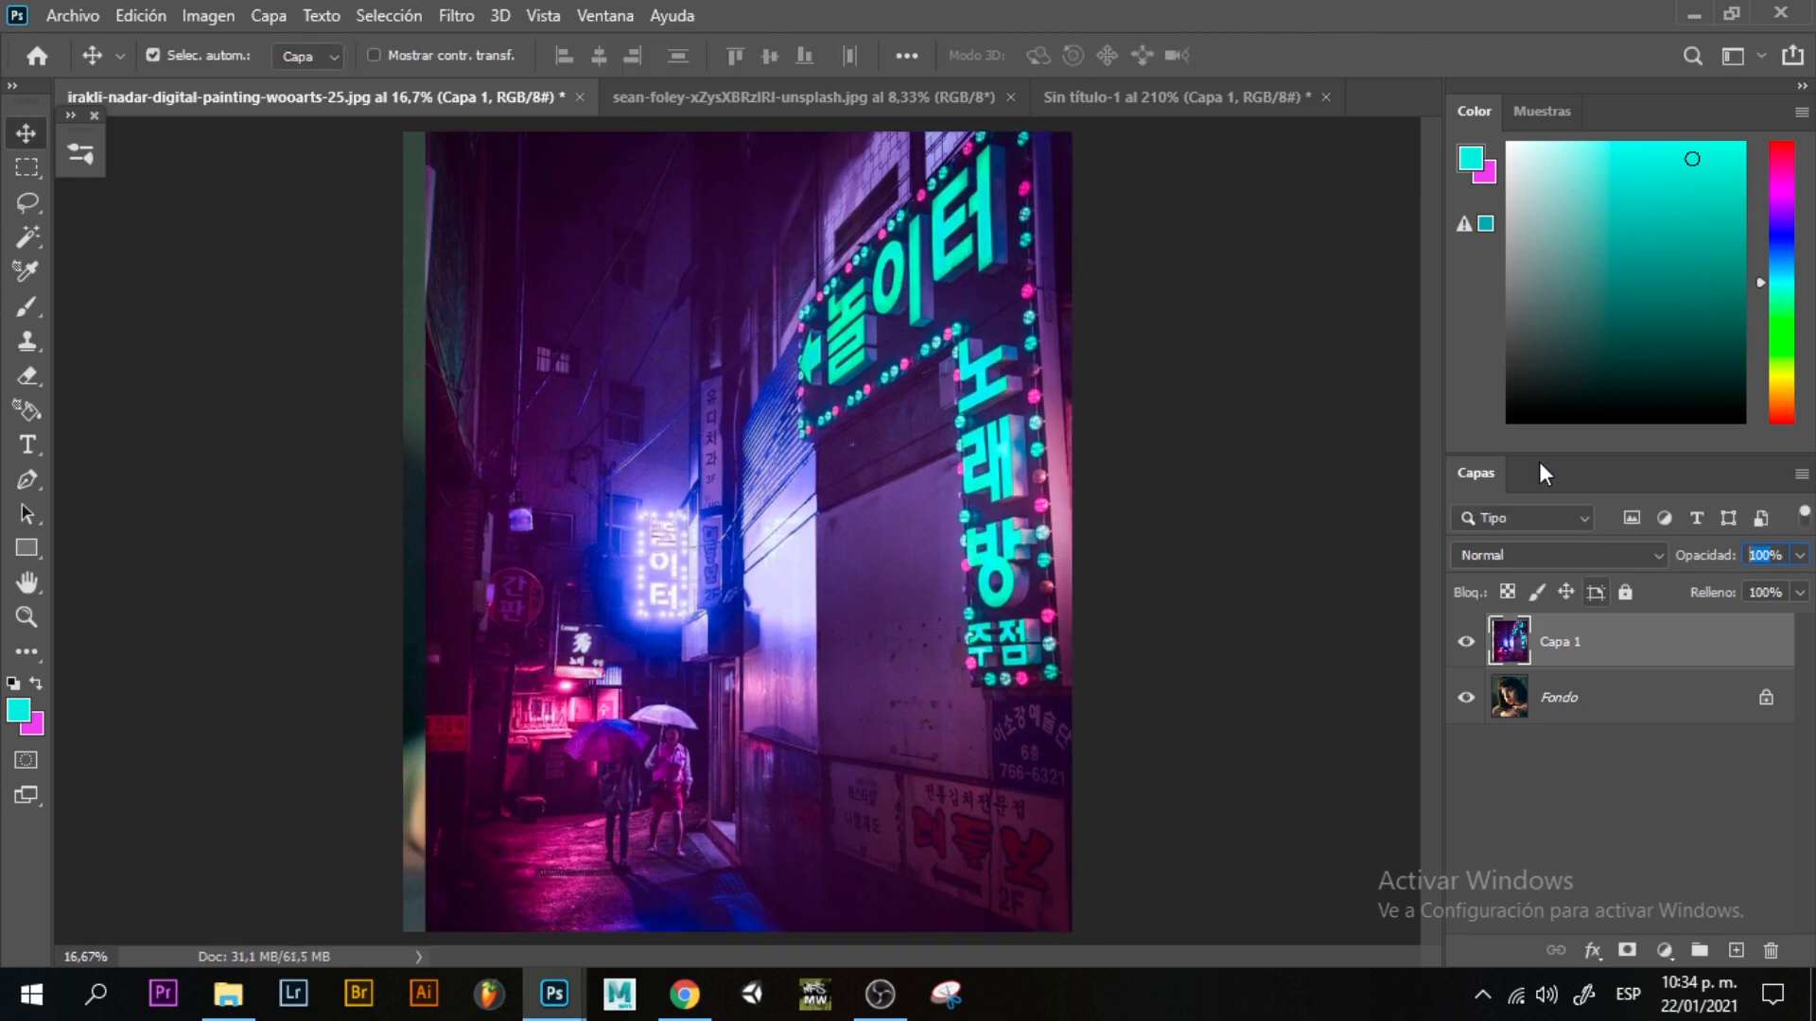
pyautogui.write('35')
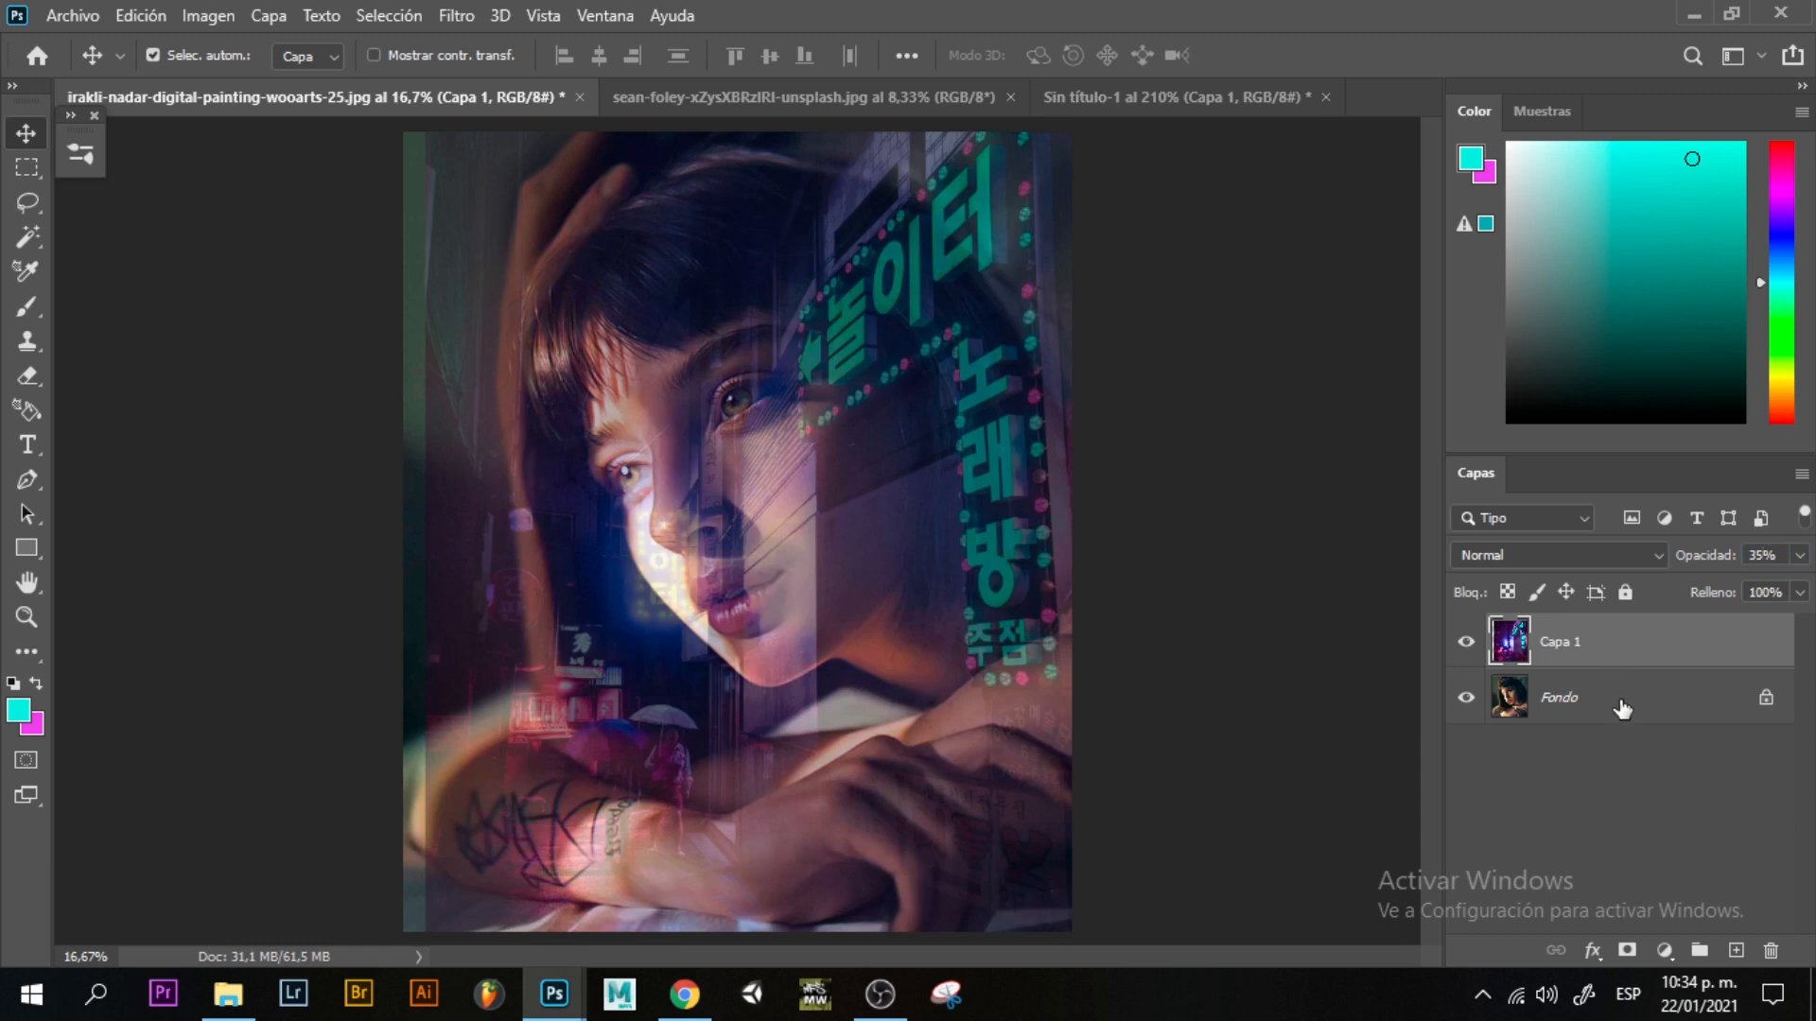
# Add a layer mask to the alley layer and hide its left edge with a large black brush at 43% opacity.
pyautogui.click(1628, 951)
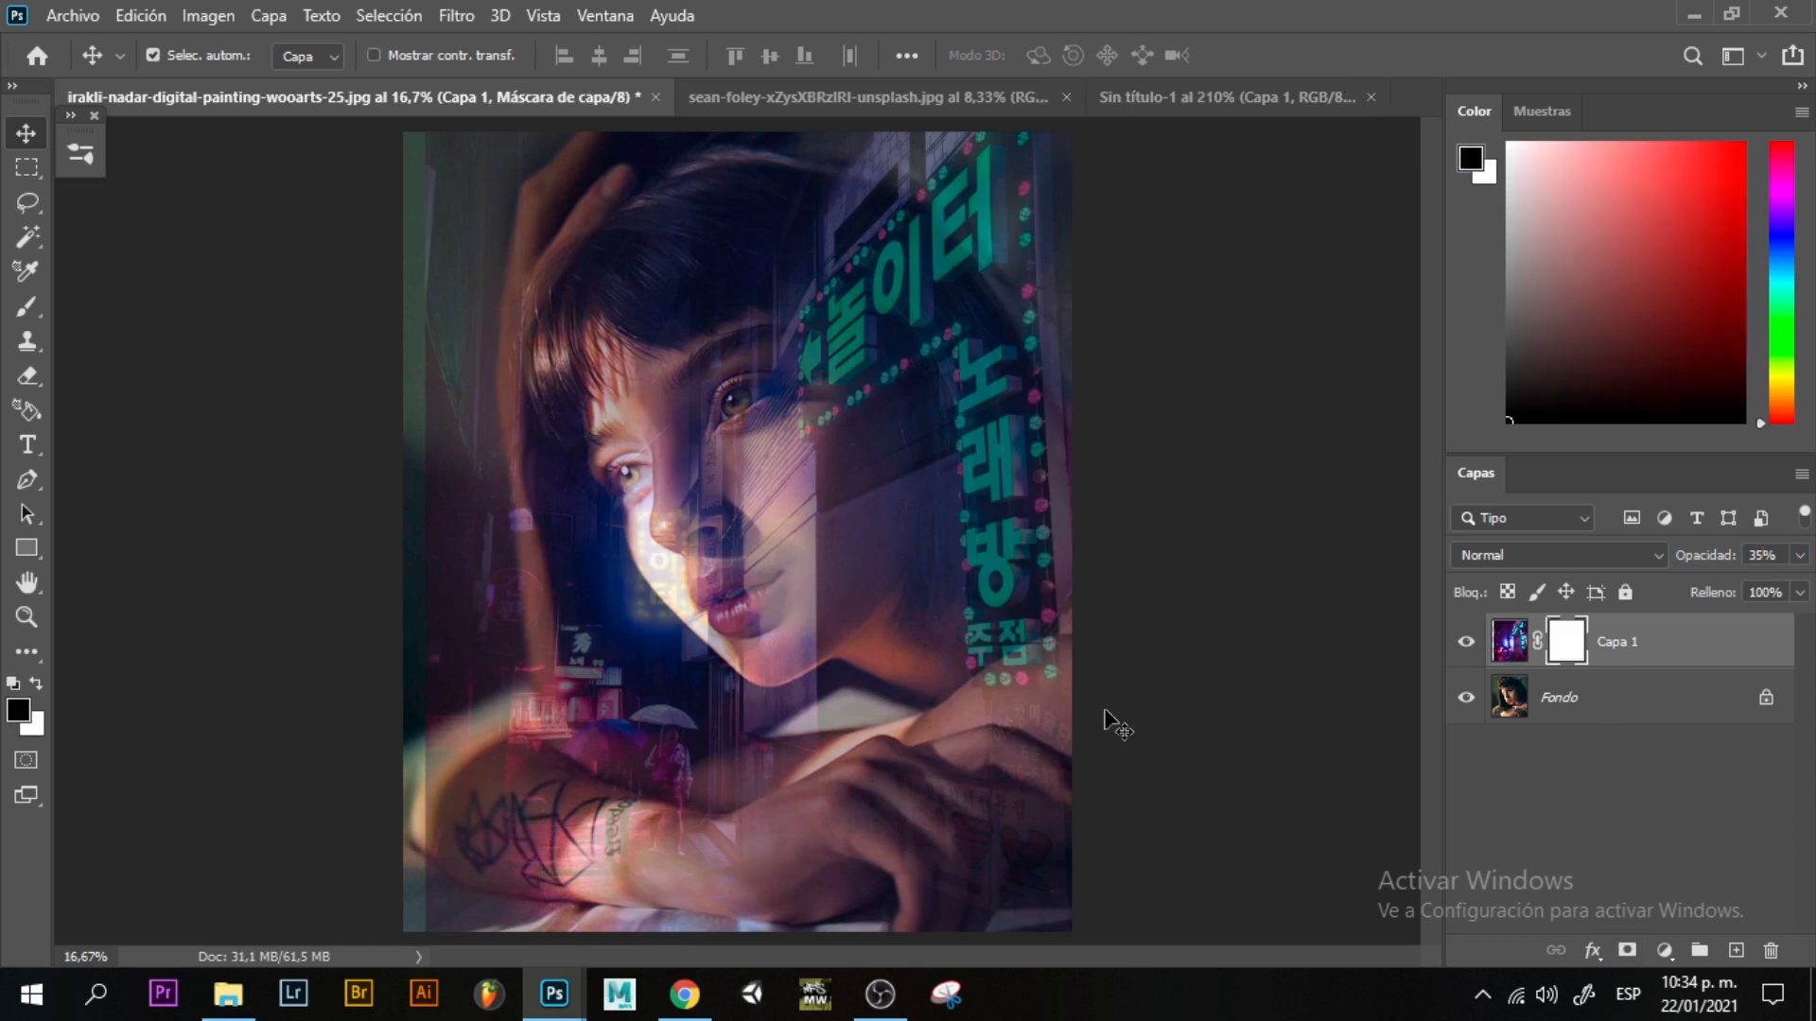
pyautogui.press('b')
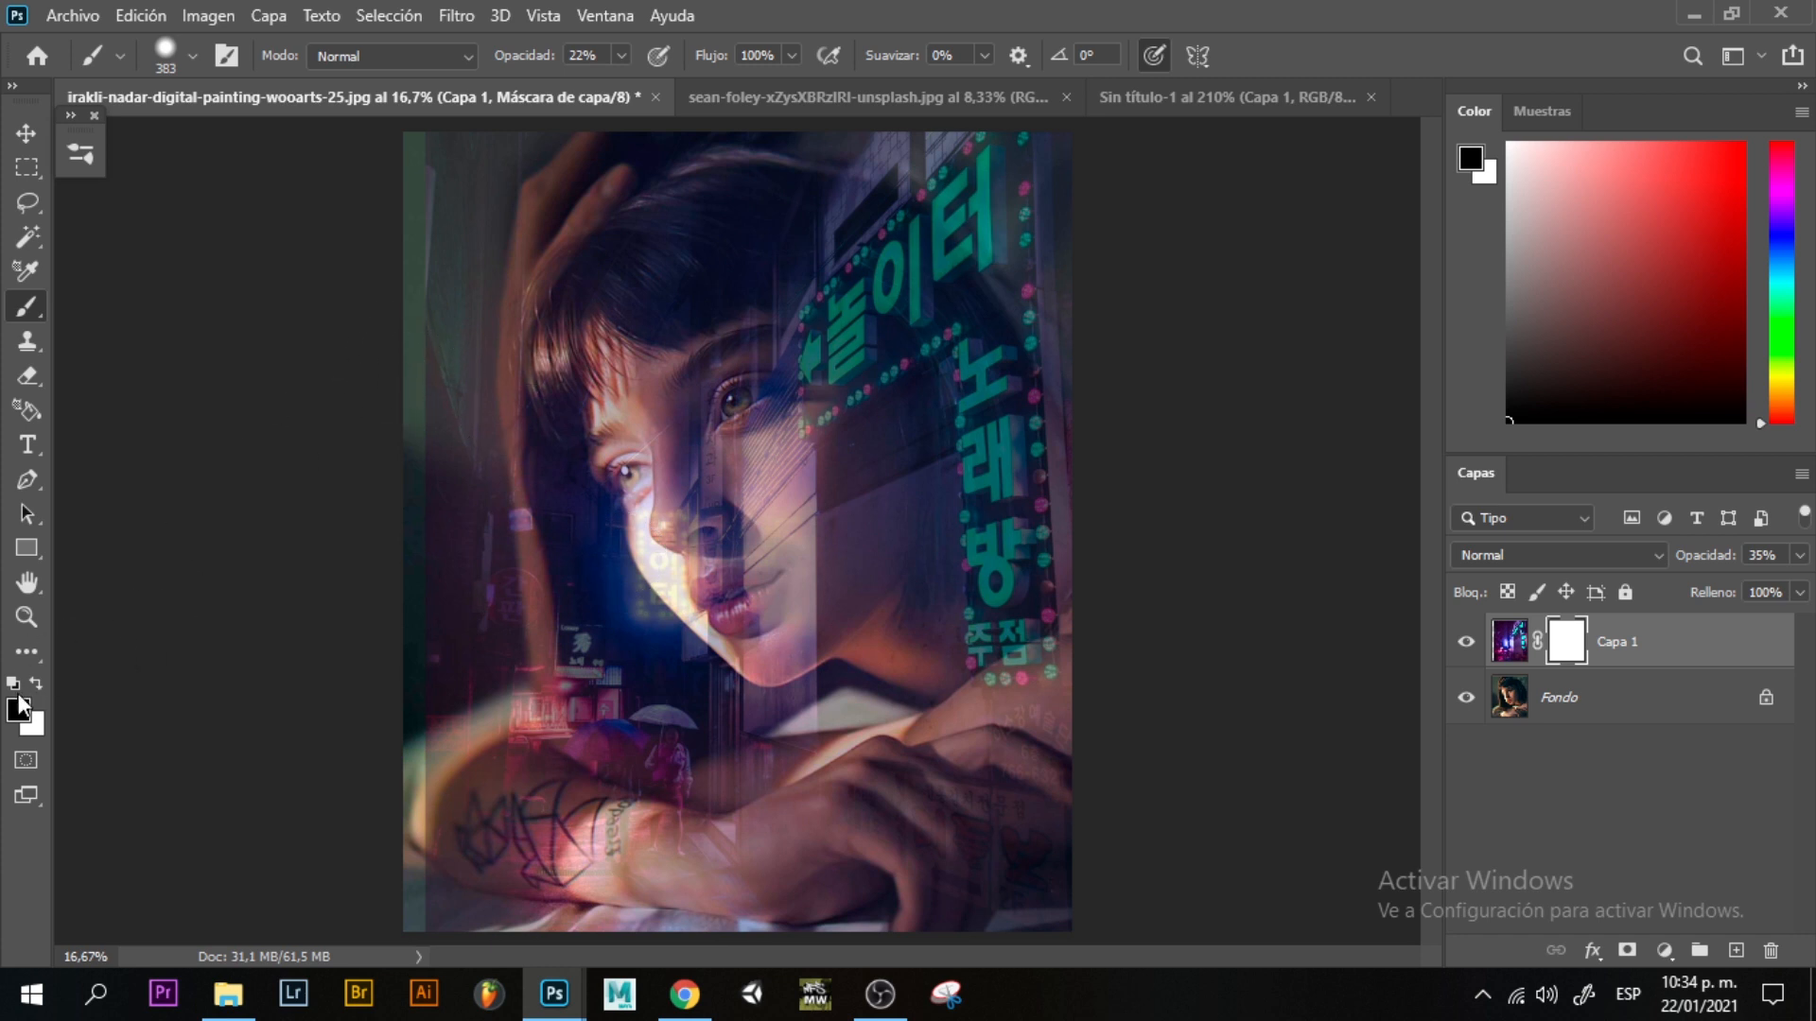
pyautogui.moveTo(434, 295); pyautogui.dragTo(434, 802)
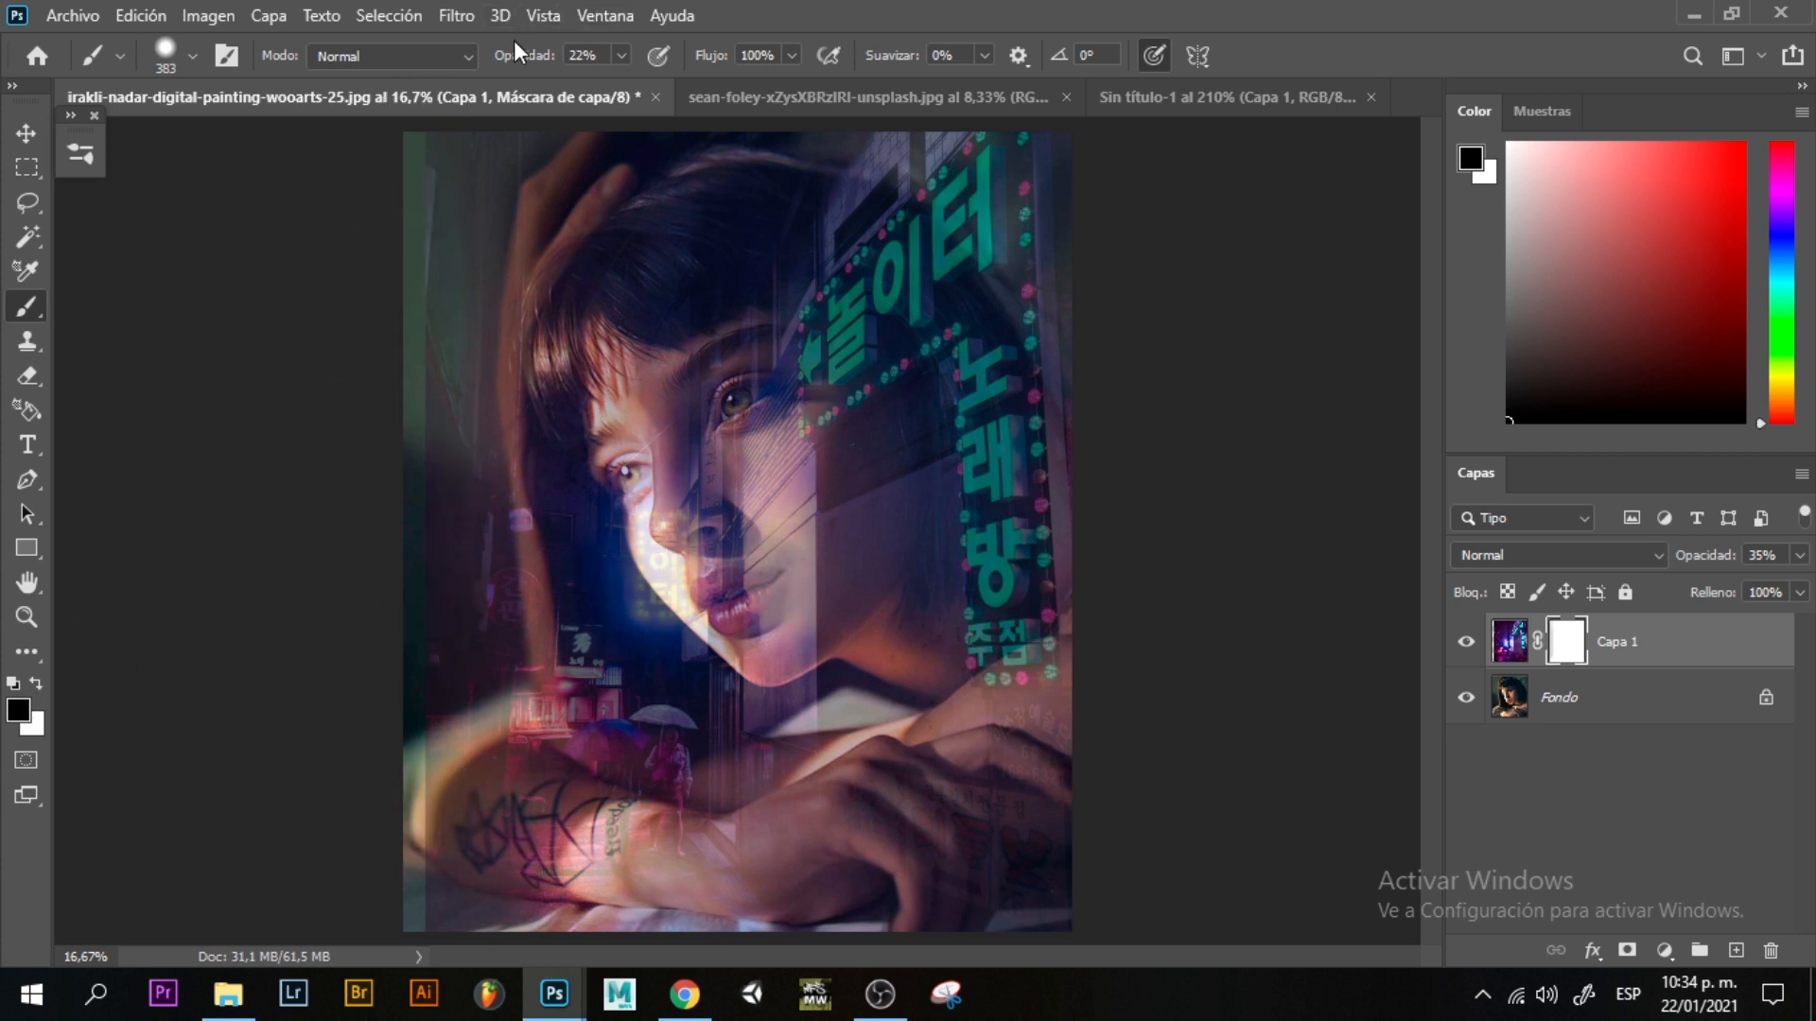
pyautogui.moveTo(551, 67); pyautogui.dragTo(545, 67)
pyautogui.moveTo(454, 268); pyautogui.dragTo(454, 259)
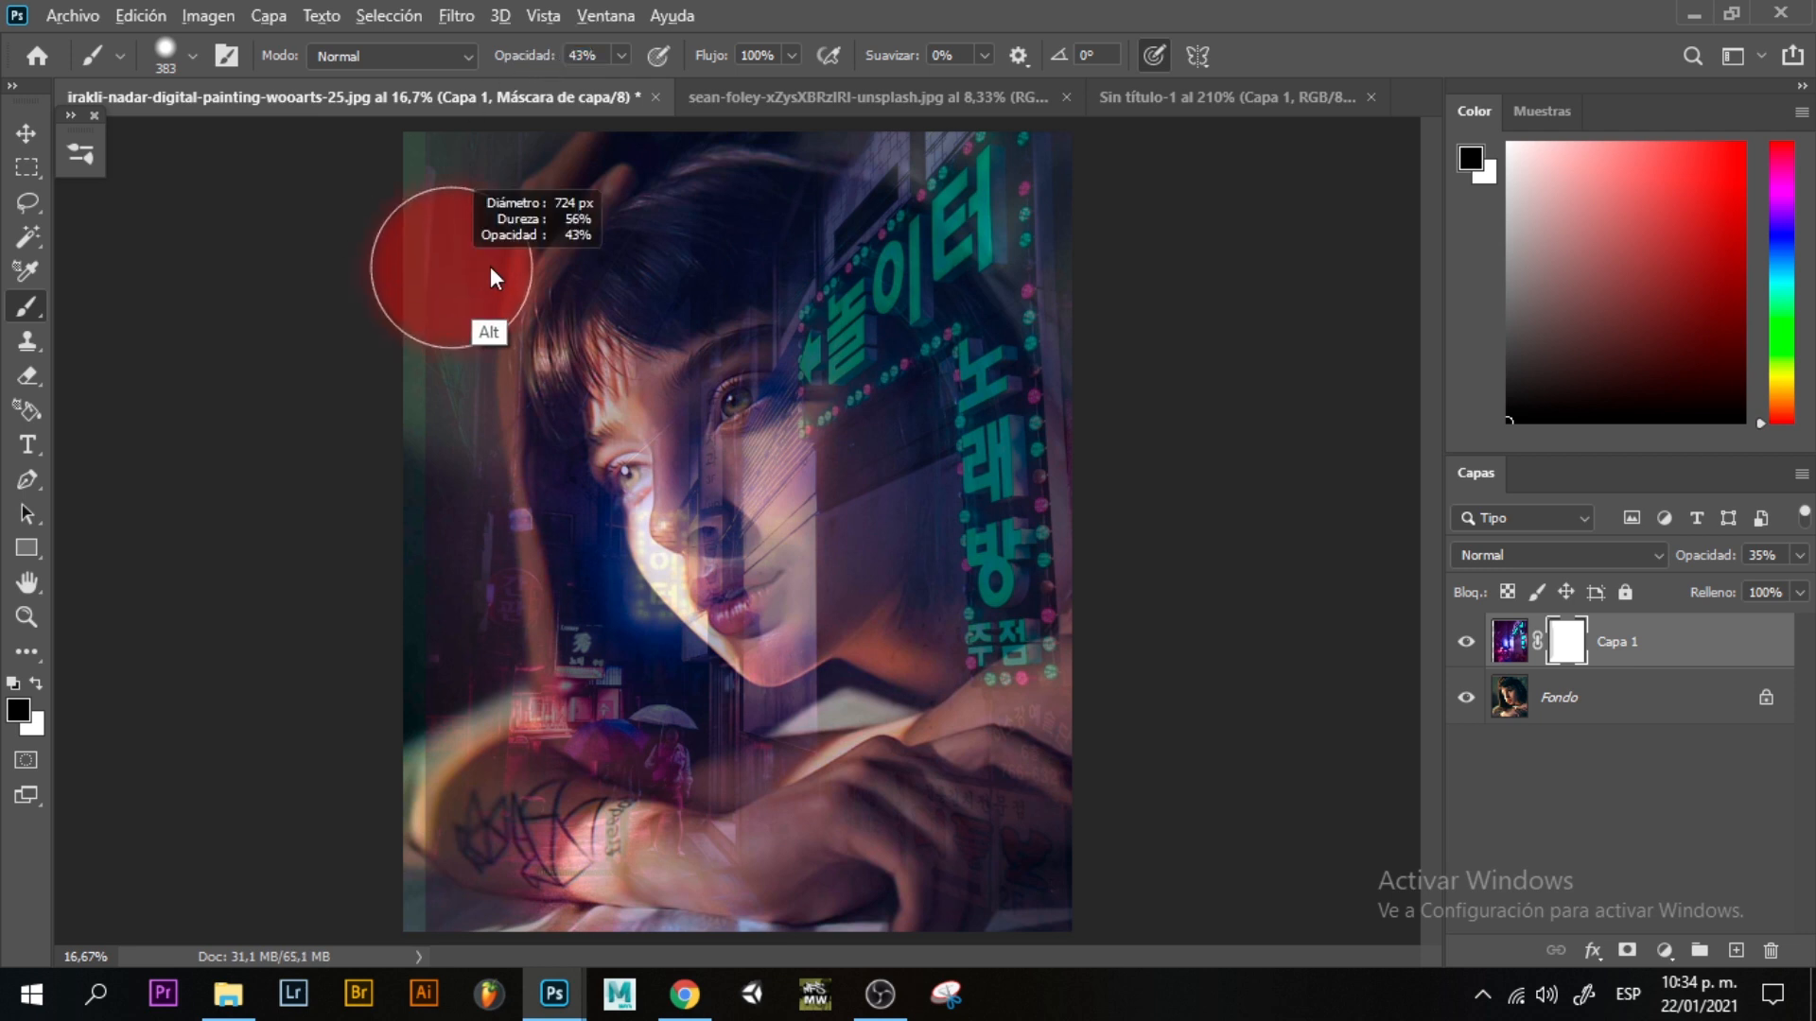
pyautogui.moveTo(414, 702)
pyautogui.mouseDown()
pyautogui.moveTo(441, 620)
pyautogui.moveTo(422, 865)
pyautogui.moveTo(438, 696)
pyautogui.moveTo(442, 741)
pyautogui.moveTo(405, 530)
pyautogui.moveTo(415, 229)
pyautogui.moveTo(427, 510)
pyautogui.moveTo(451, 180)
pyautogui.moveTo(434, 774)
pyautogui.moveTo(506, 87)
pyautogui.moveTo(439, 299)
pyautogui.moveTo(529, 136)
pyautogui.moveTo(462, 390)
pyautogui.moveTo(461, 786)
pyautogui.moveTo(481, 885)
pyautogui.moveTo(437, 742)
pyautogui.moveTo(443, 834)
pyautogui.moveTo(420, 531)
pyautogui.moveTo(410, 598)
pyautogui.moveTo(377, 486)
pyautogui.mouseUp()
pyautogui.press('v')
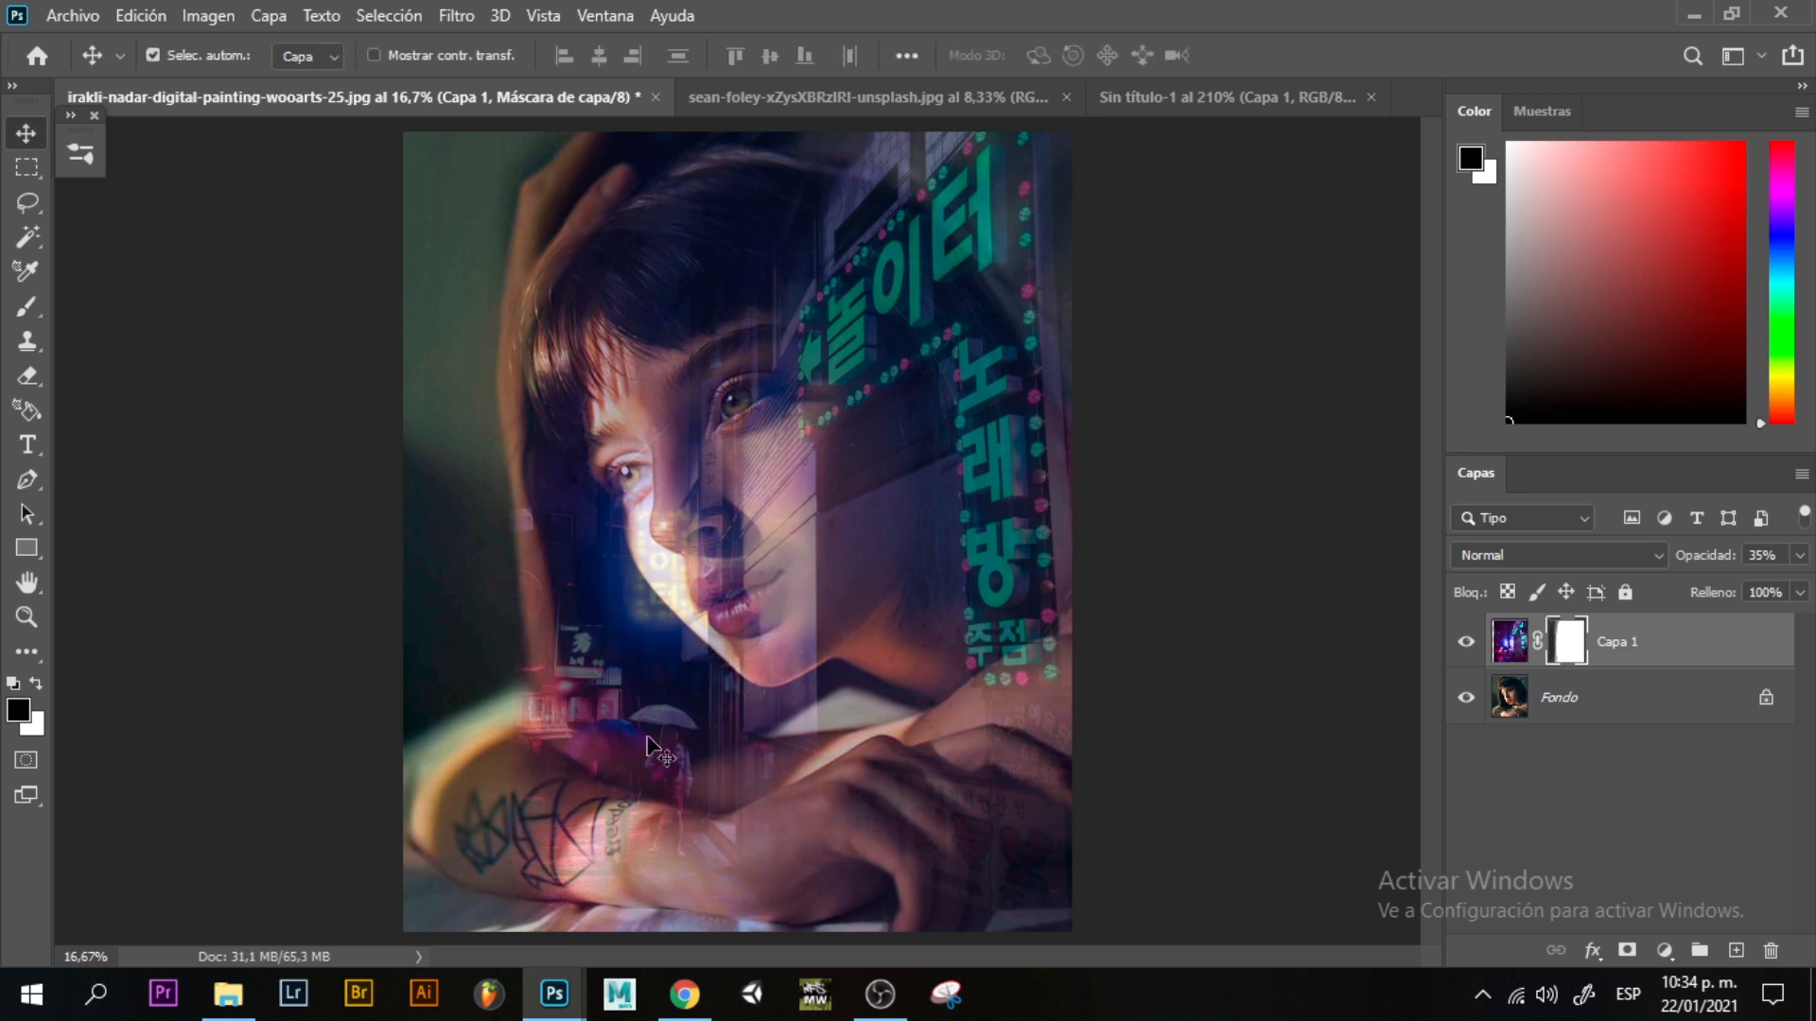
# Remove the umbrella figures from the alley layer's image with the Patch tool, sampling the clean area beside them.
pyautogui.press('j')
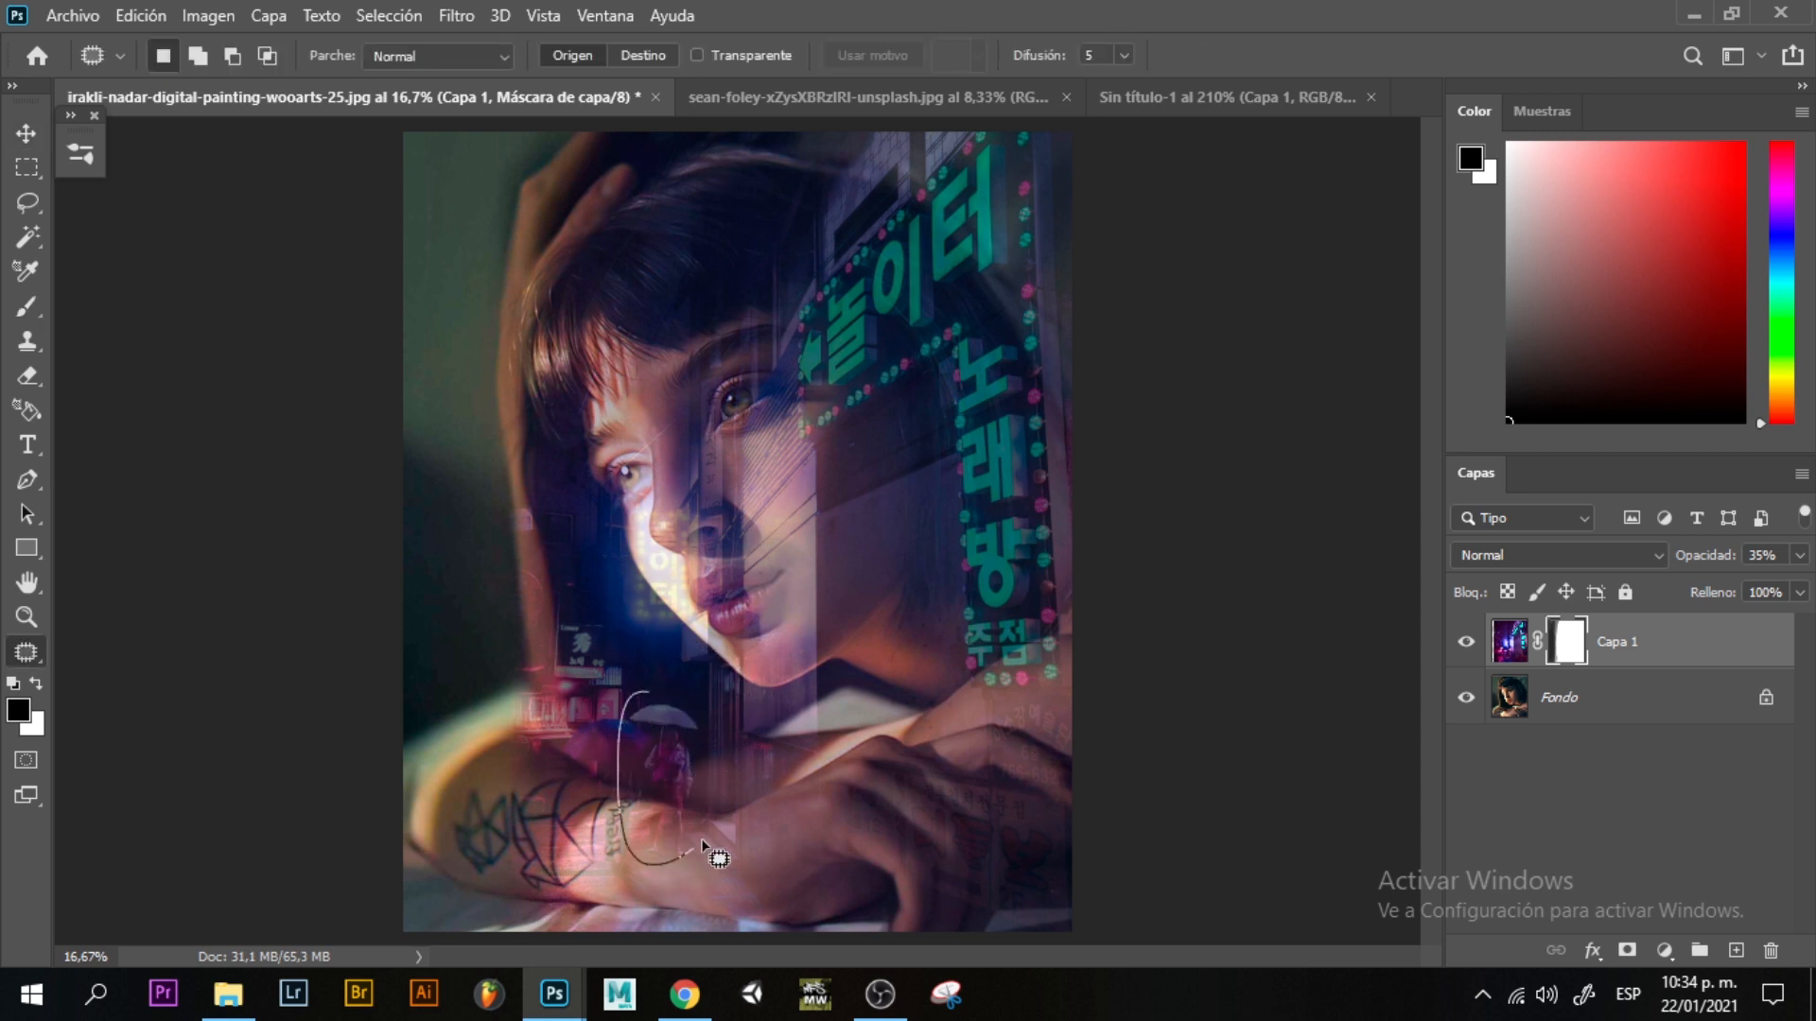
pyautogui.moveTo(669, 687); pyautogui.dragTo(619, 689)
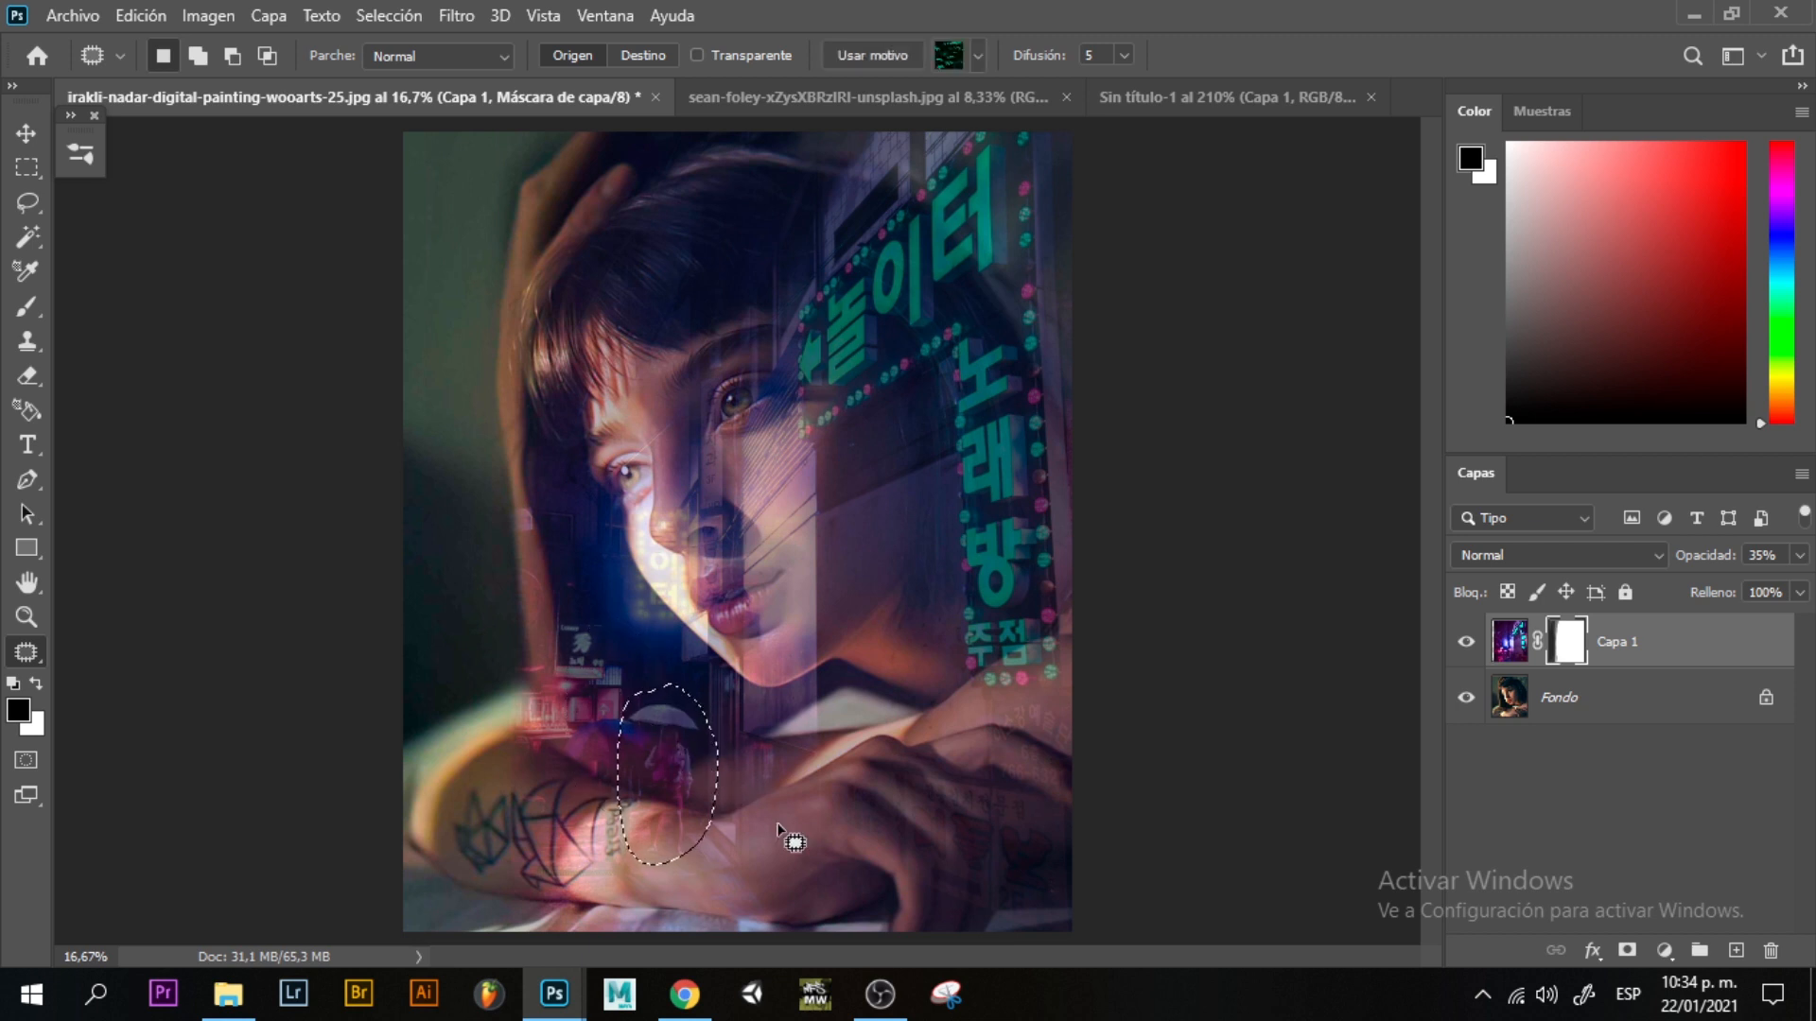
pyautogui.click(1509, 642)
pyautogui.moveTo(662, 757); pyautogui.dragTo(747, 860)
pyautogui.hotkey('ctrl', 'd')
pyautogui.hotkey('ctrl', 'z')
pyautogui.hotkey('ctrl', 'z')
pyautogui.hotkey('ctrl', 'd')
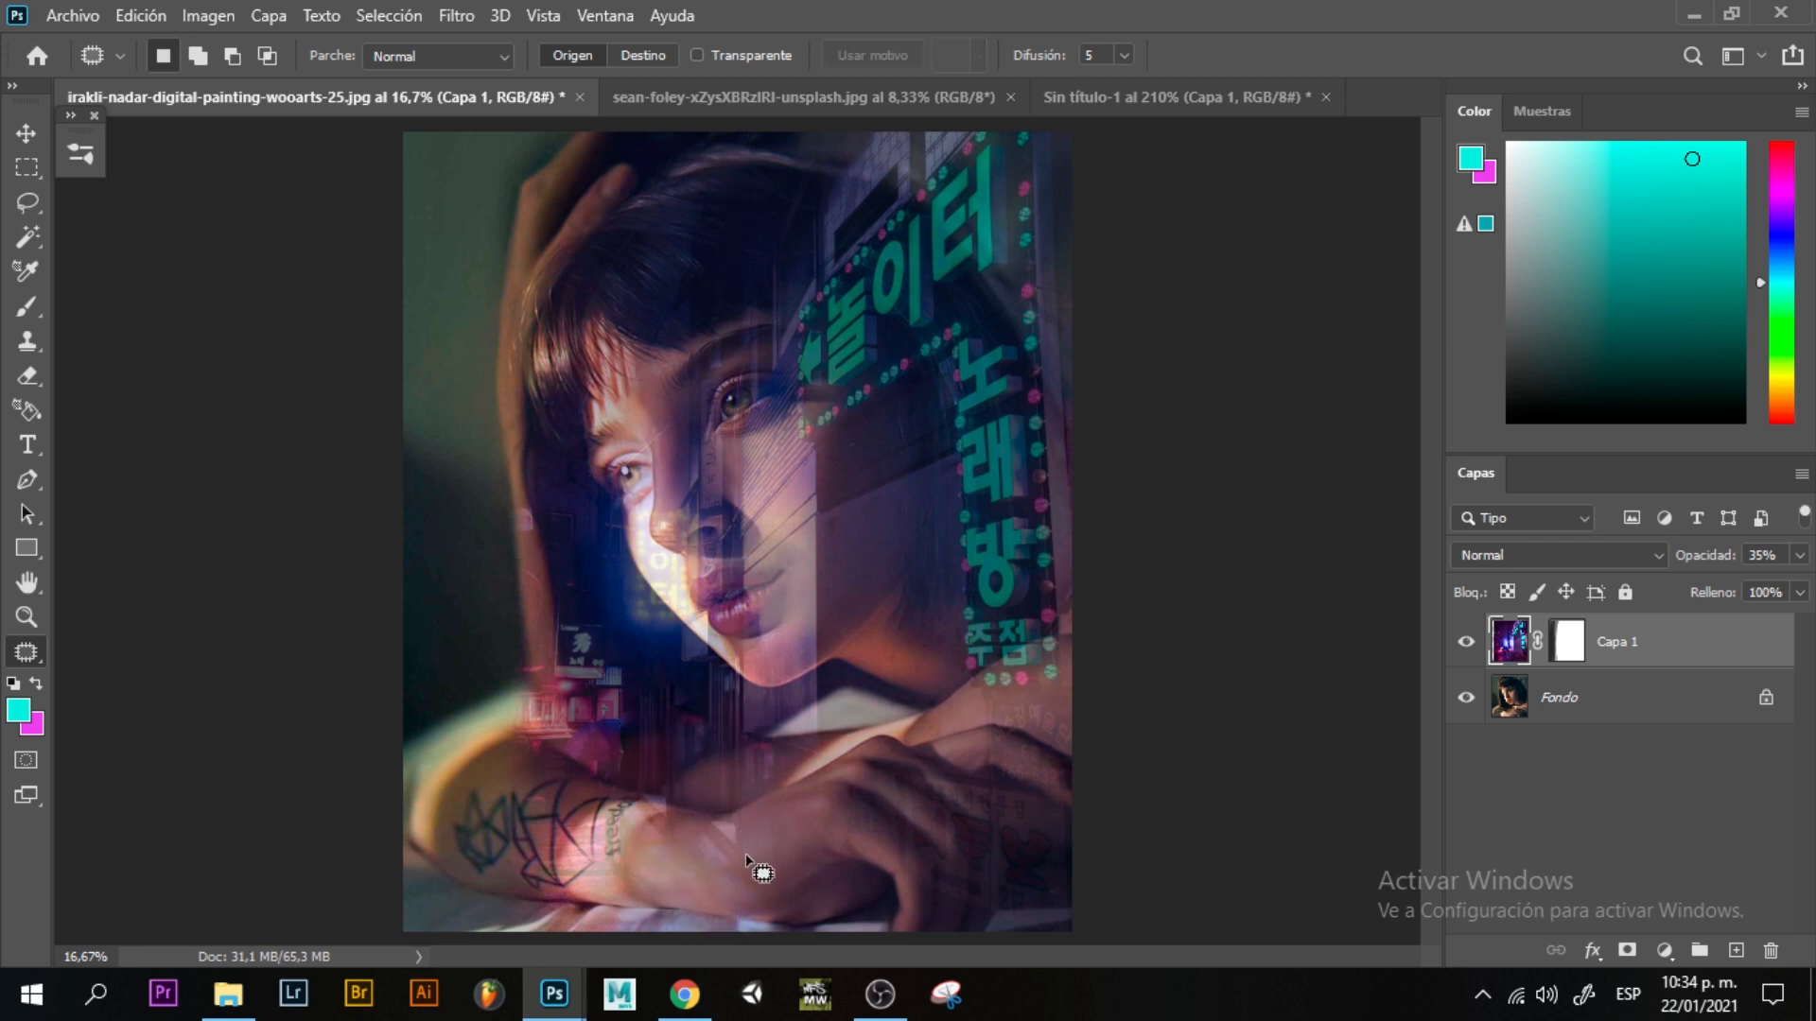
pyautogui.press('v')
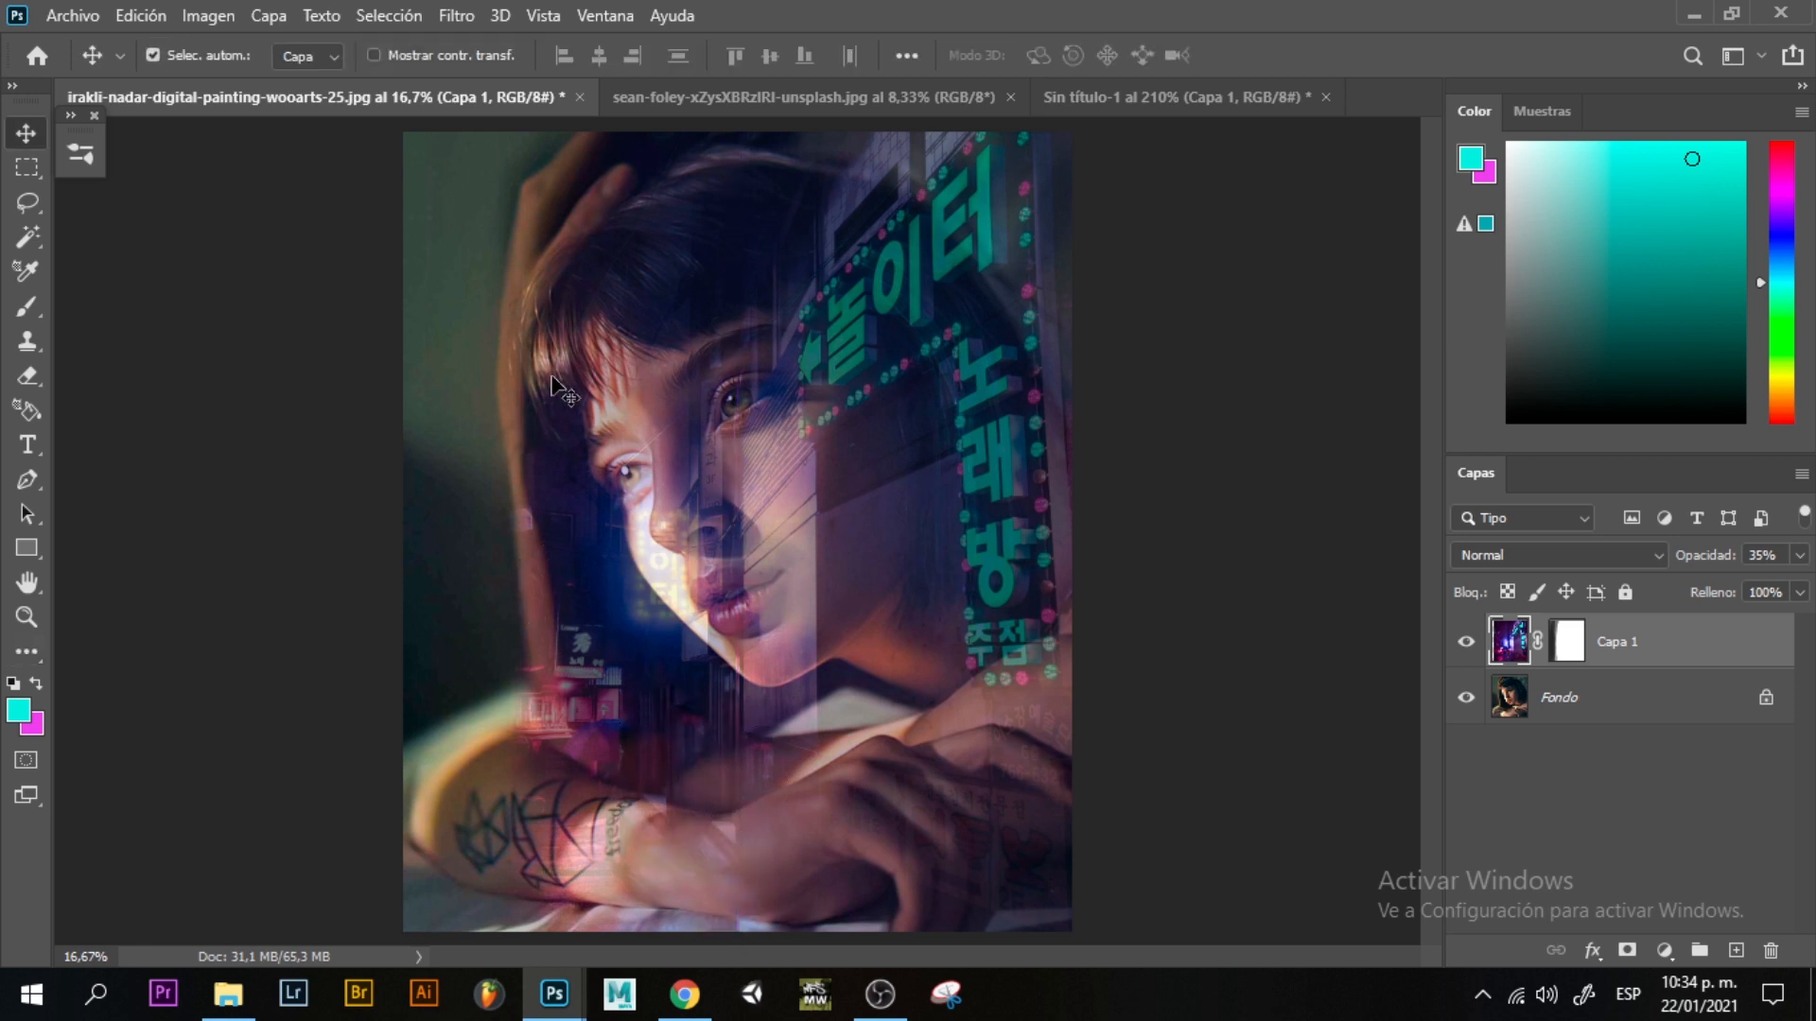
# Bring the neon taxi street photo into the portrait document, scale it to about 90%, and place it over the left half.
pyautogui.click(730, 99)
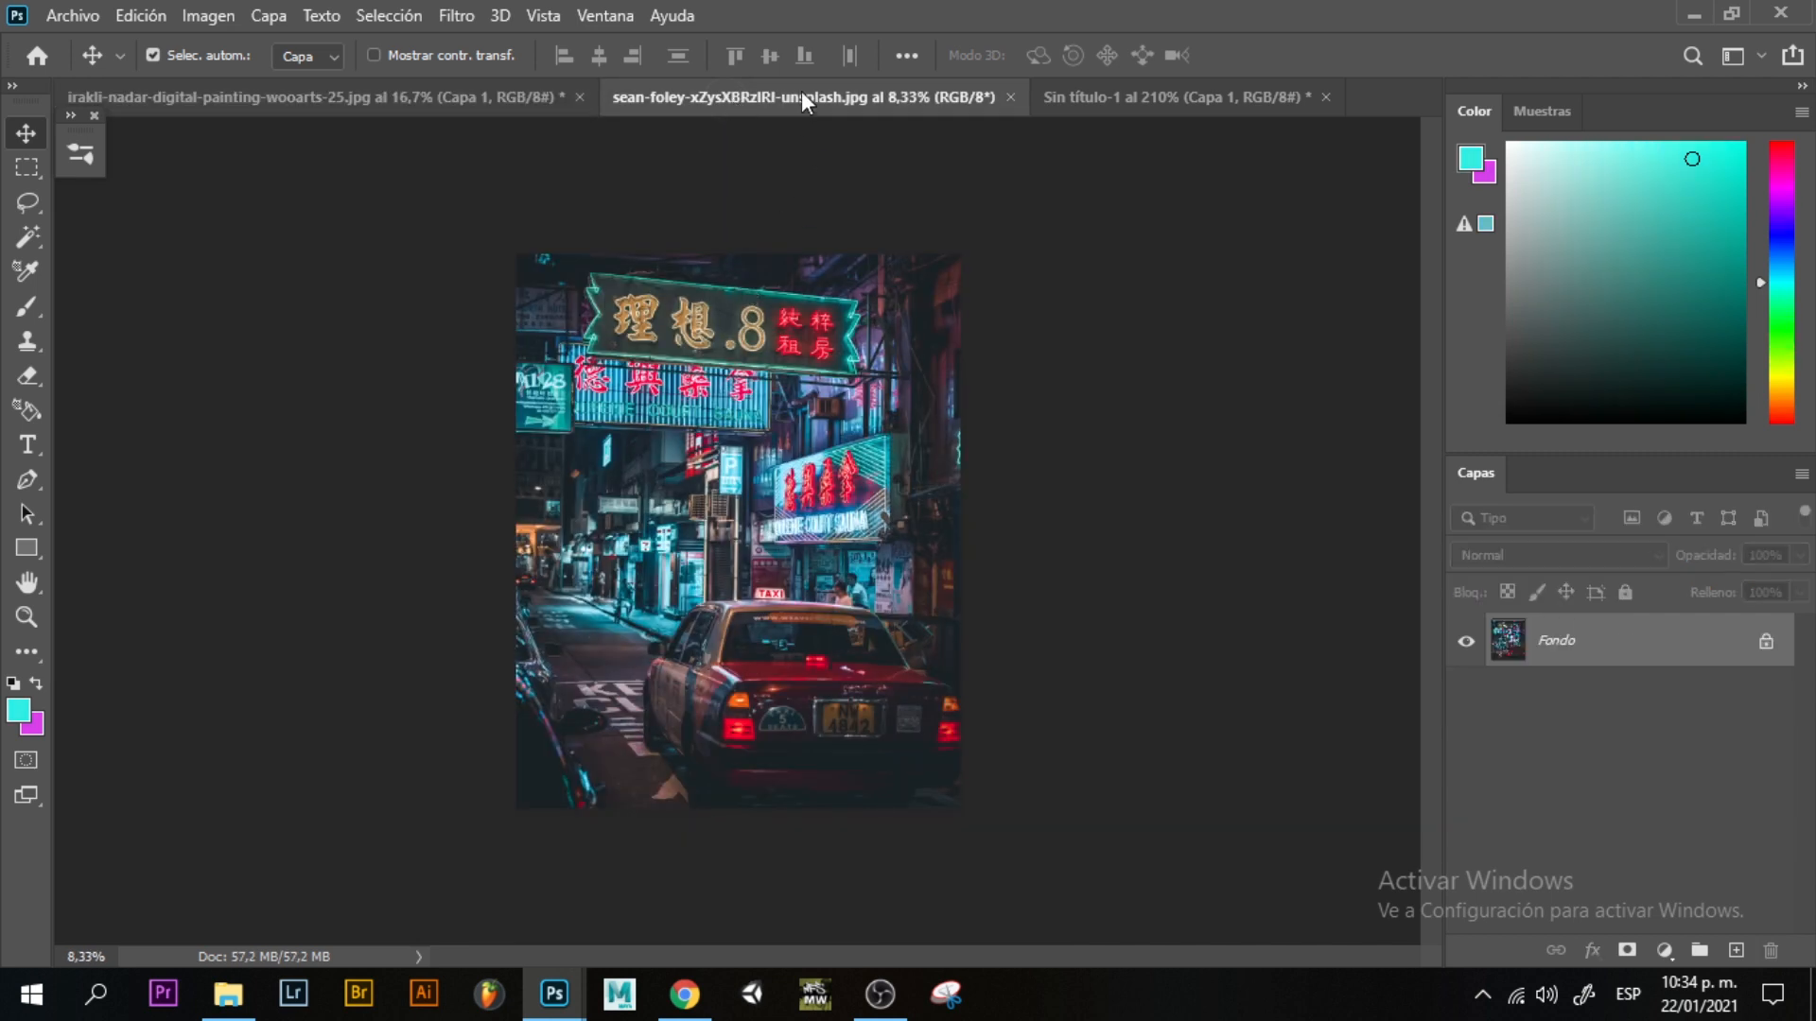
pyautogui.moveTo(802, 91); pyautogui.dragTo(861, 521)
pyautogui.hotkey('ctrl', 't')
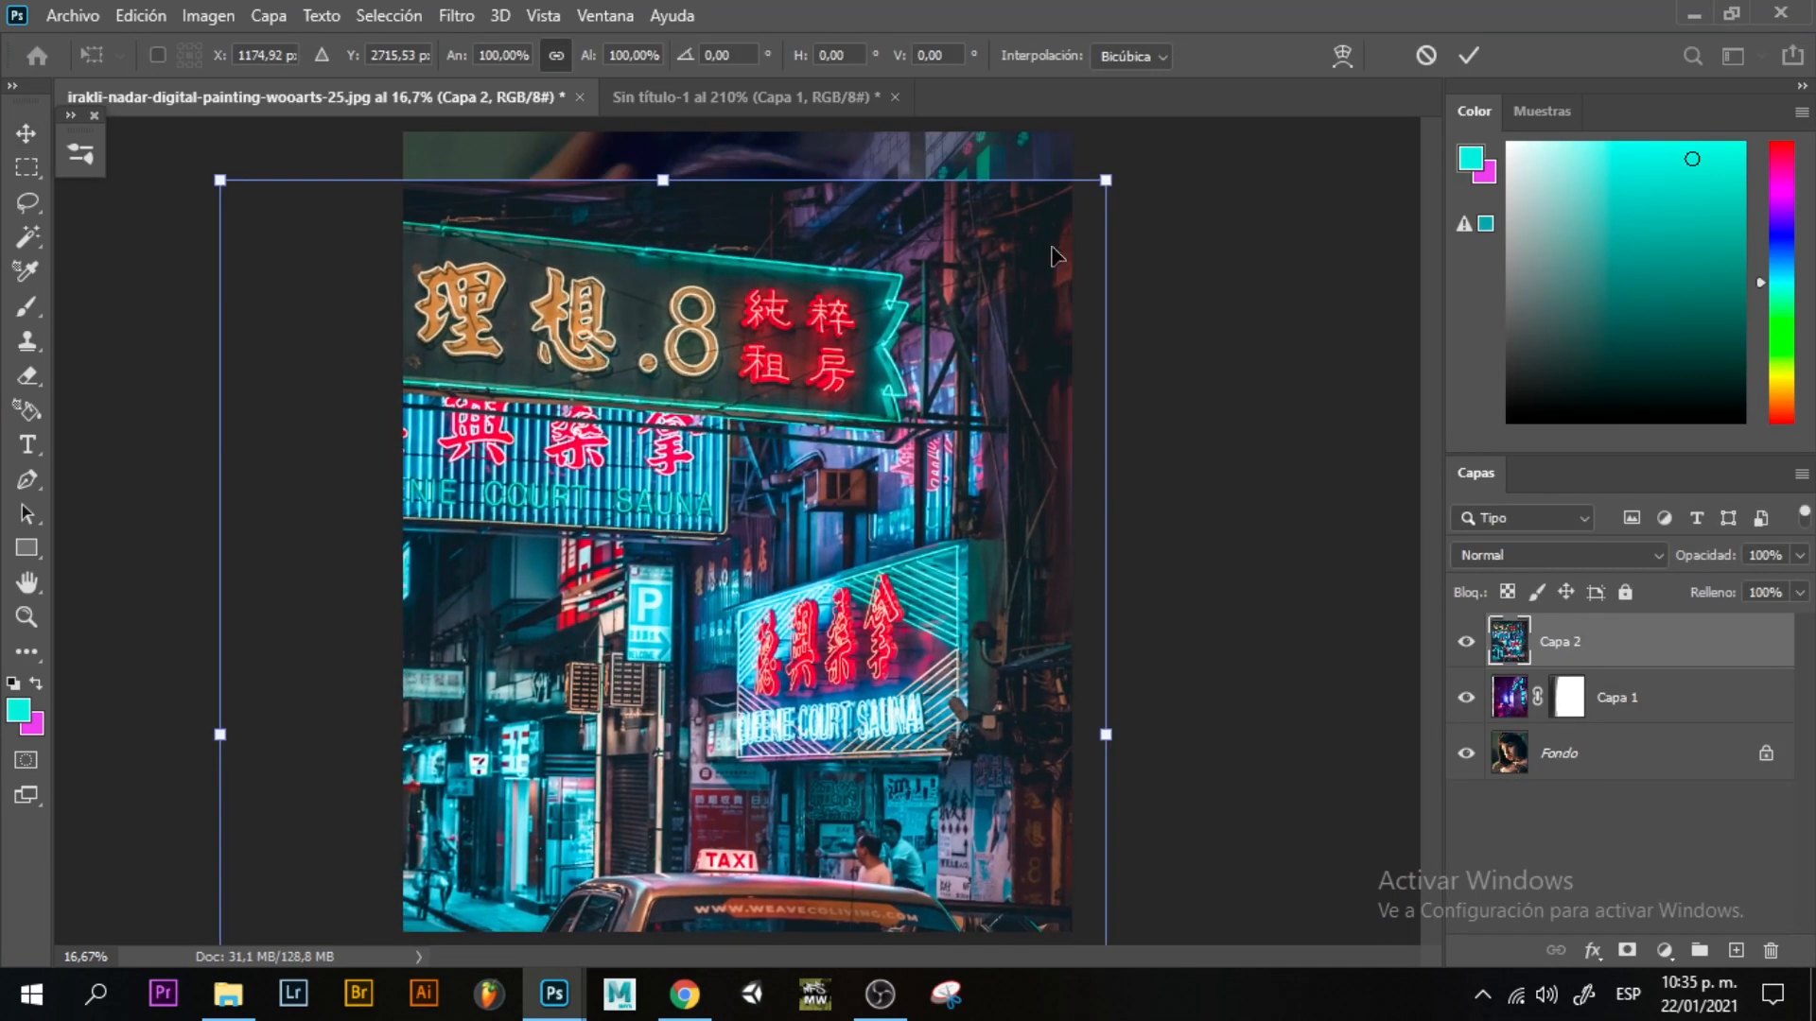
pyautogui.moveTo(1105, 180); pyautogui.dragTo(1058, 282)
pyautogui.moveTo(866, 526); pyautogui.dragTo(942, 358)
pyautogui.moveTo(1084, 132)
pyautogui.mouseDown()
pyautogui.moveTo(1050, 180)
pyautogui.moveTo(1065, 133)
pyautogui.mouseUp()
pyautogui.moveTo(950, 331); pyautogui.dragTo(719, 354)
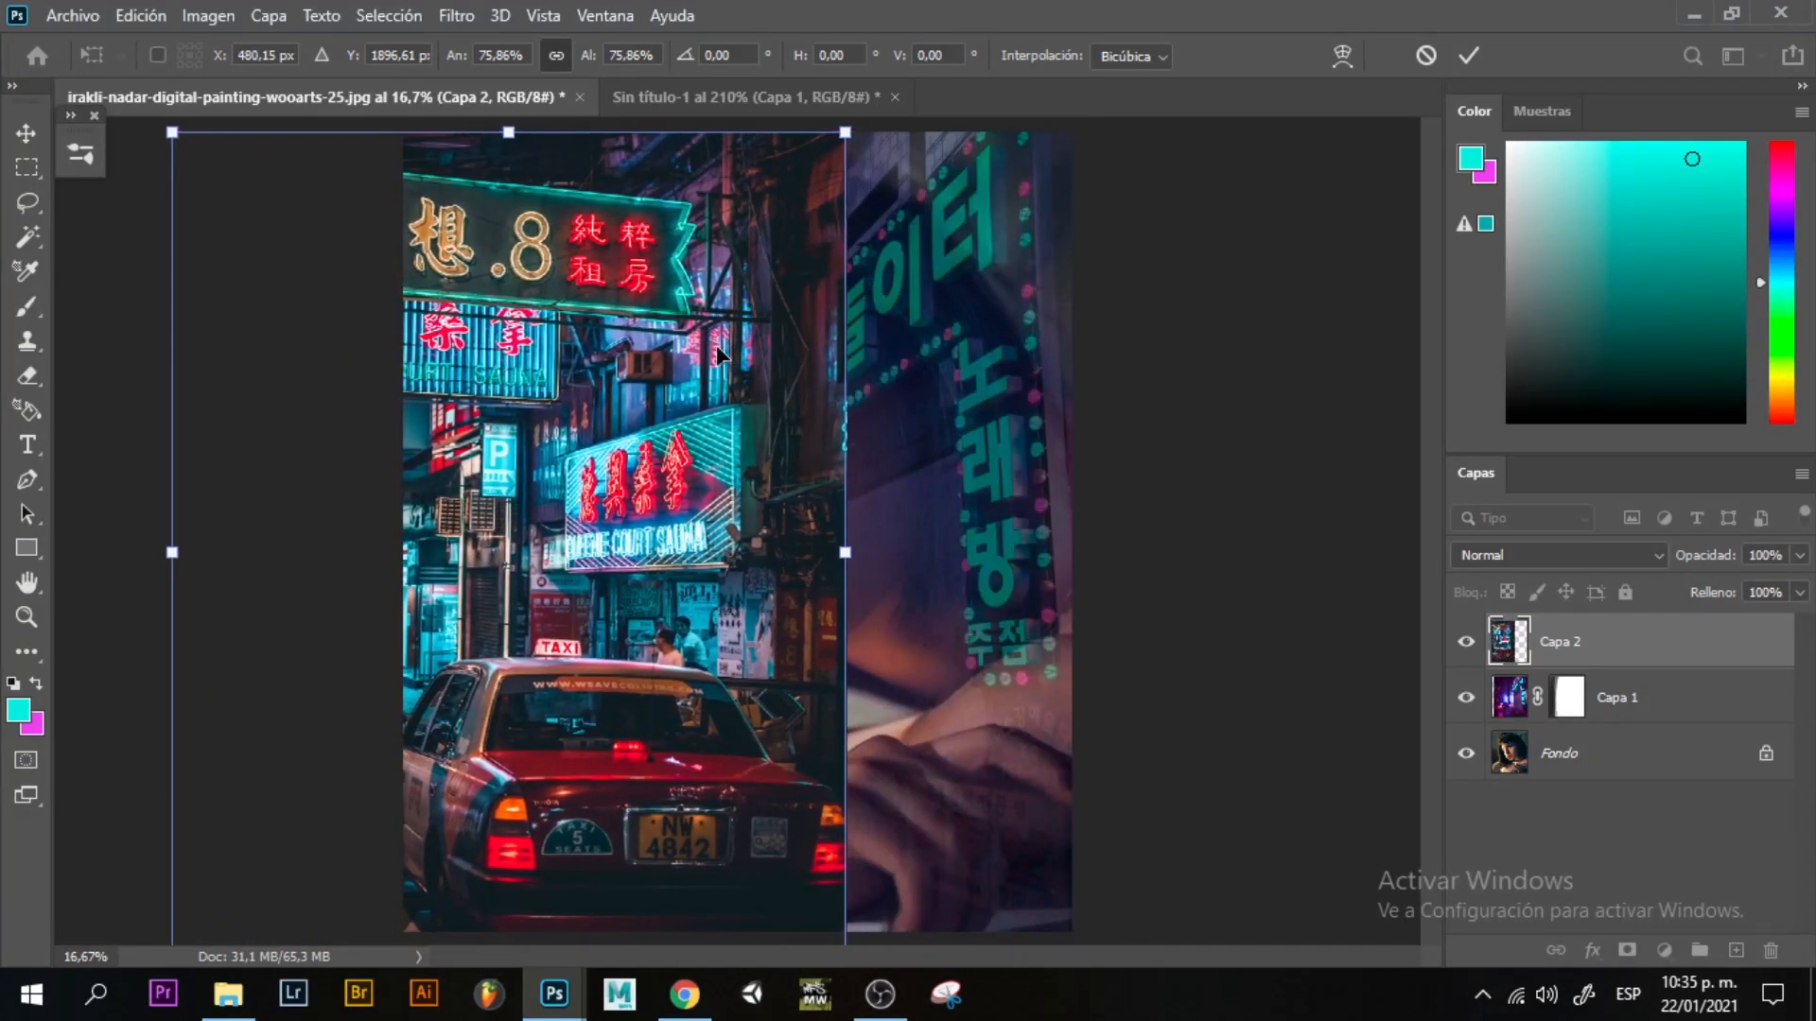
pyautogui.hotkey('ctrl', '-')
pyautogui.hotkey('ctrl', '-')
pyautogui.moveTo(792, 750); pyautogui.dragTo(706, 714)
pyautogui.press('Return')
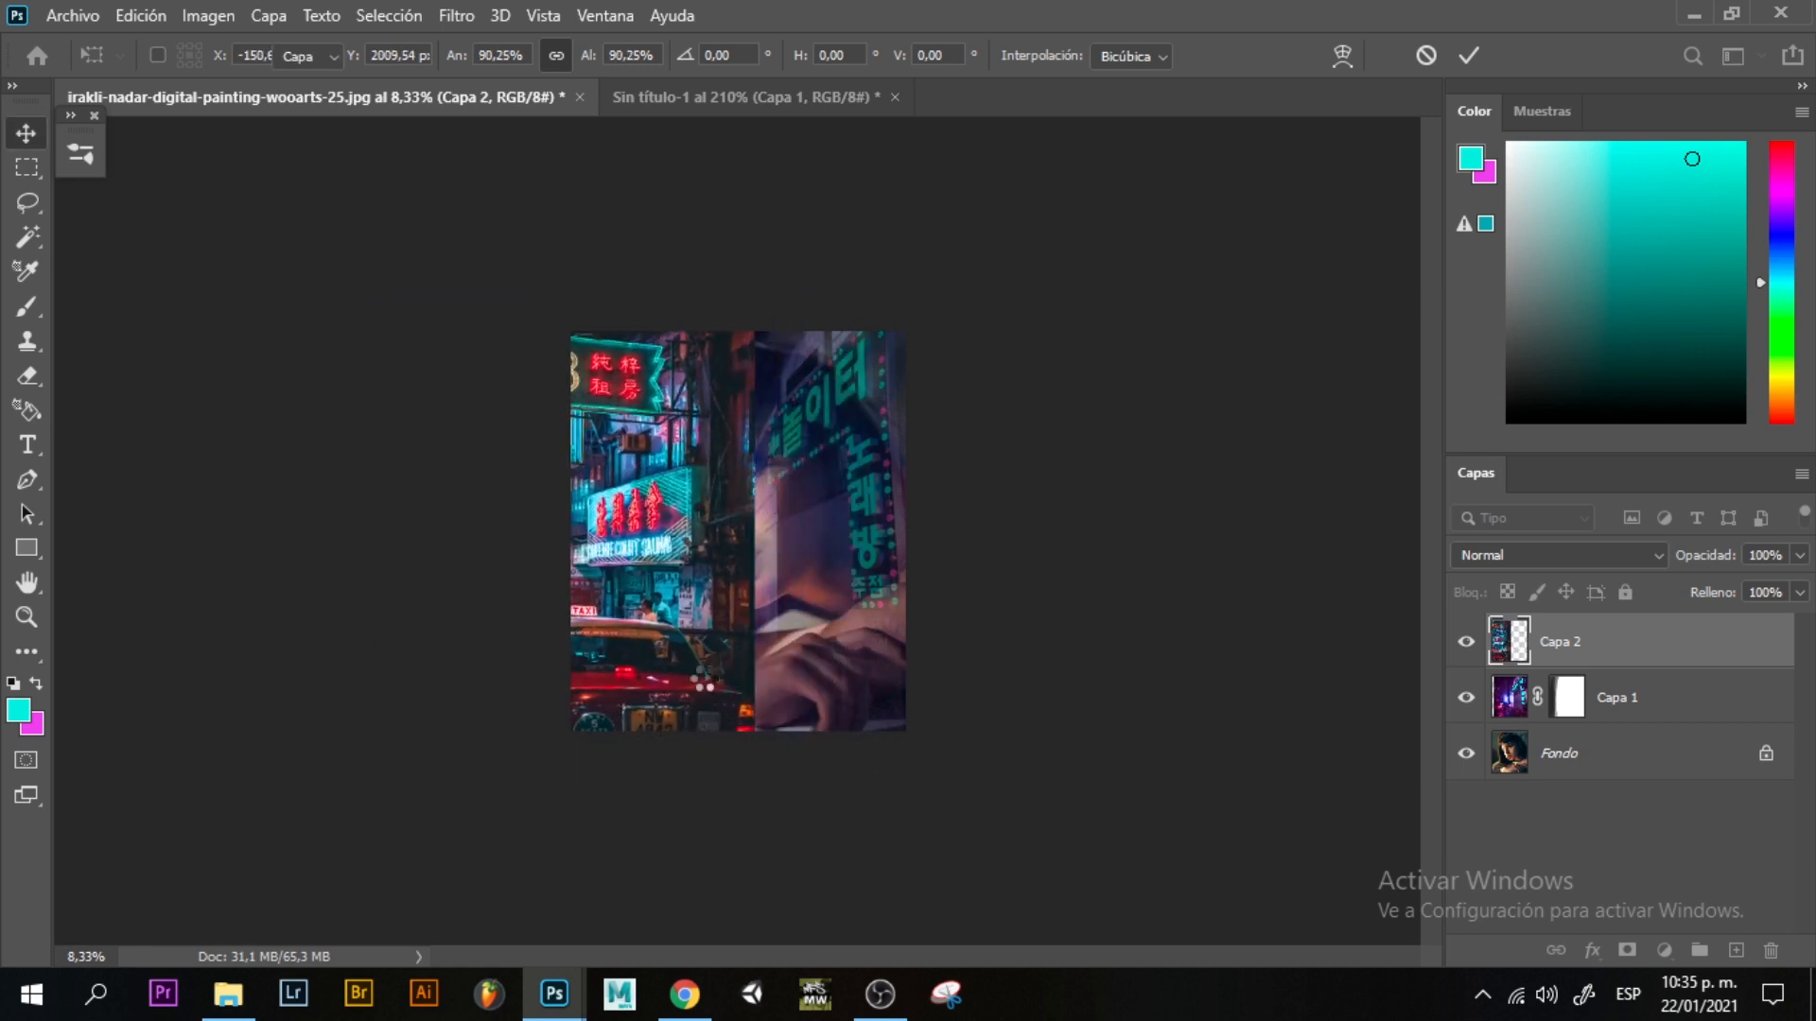
pyautogui.hotkey('ctrl', '0')
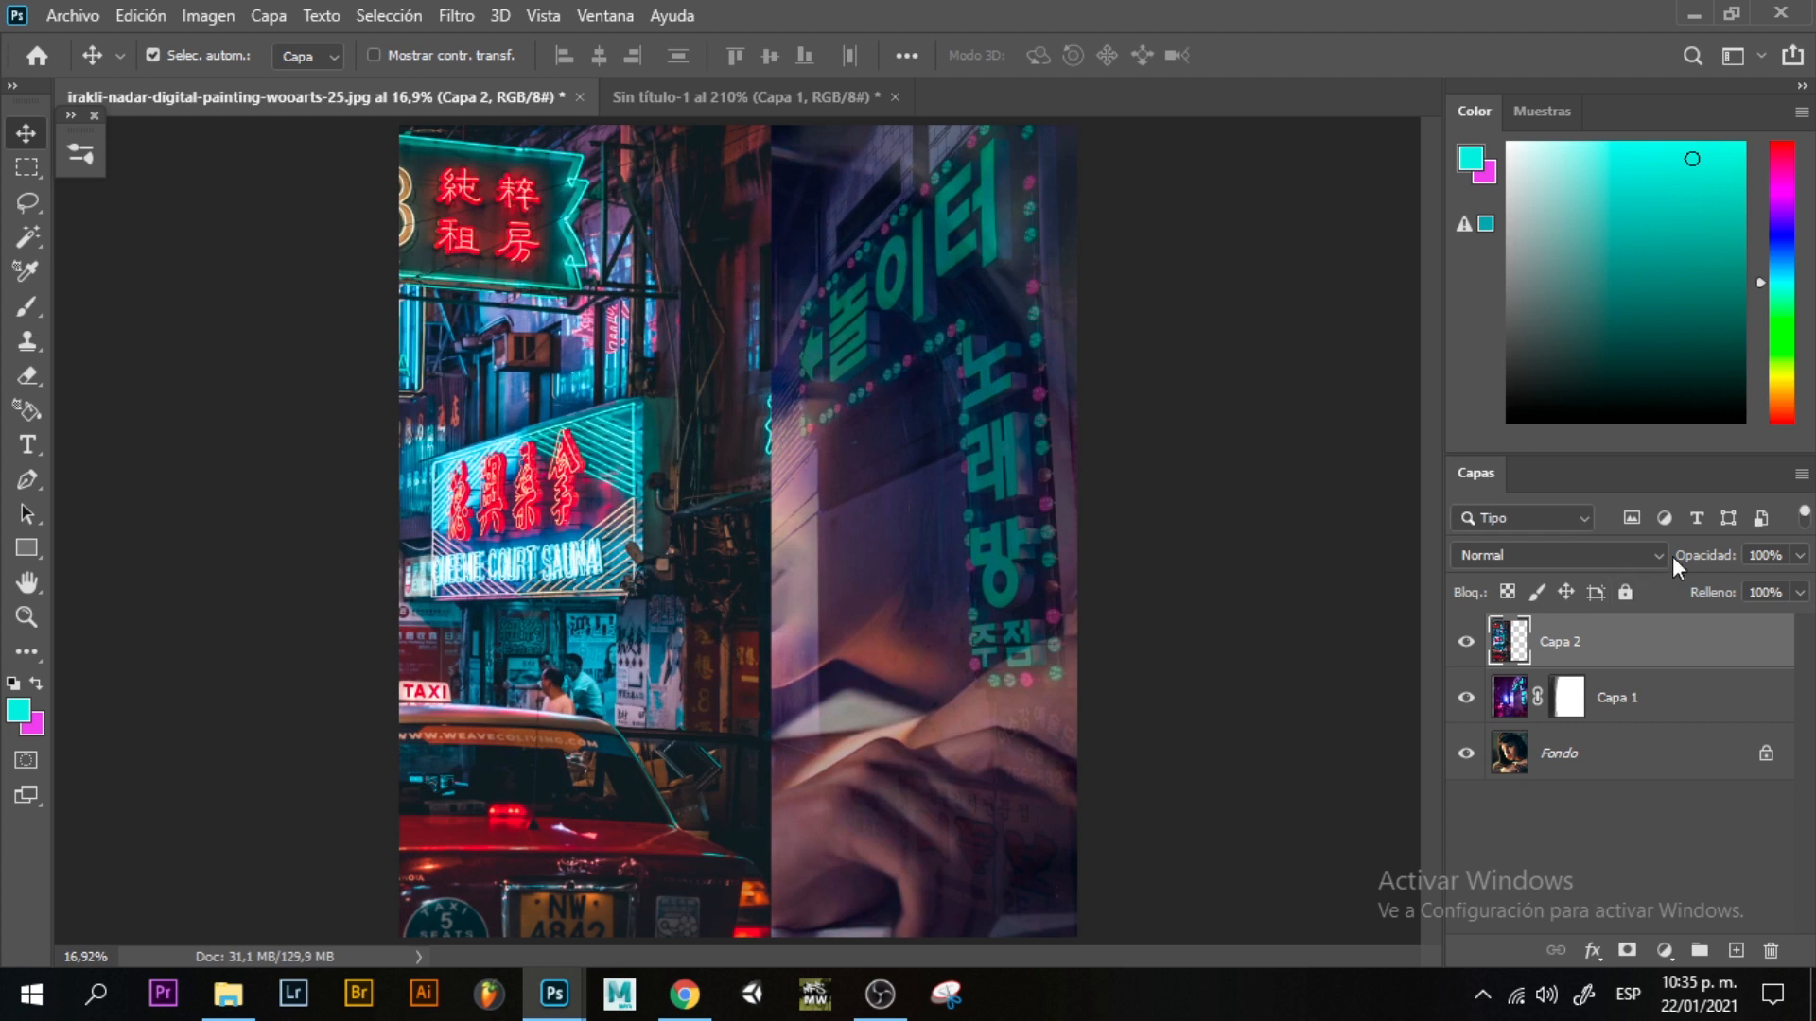
# Add a layer mask to the taxi street layer and set the layer's opacity to 35%.
pyautogui.click(1627, 949)
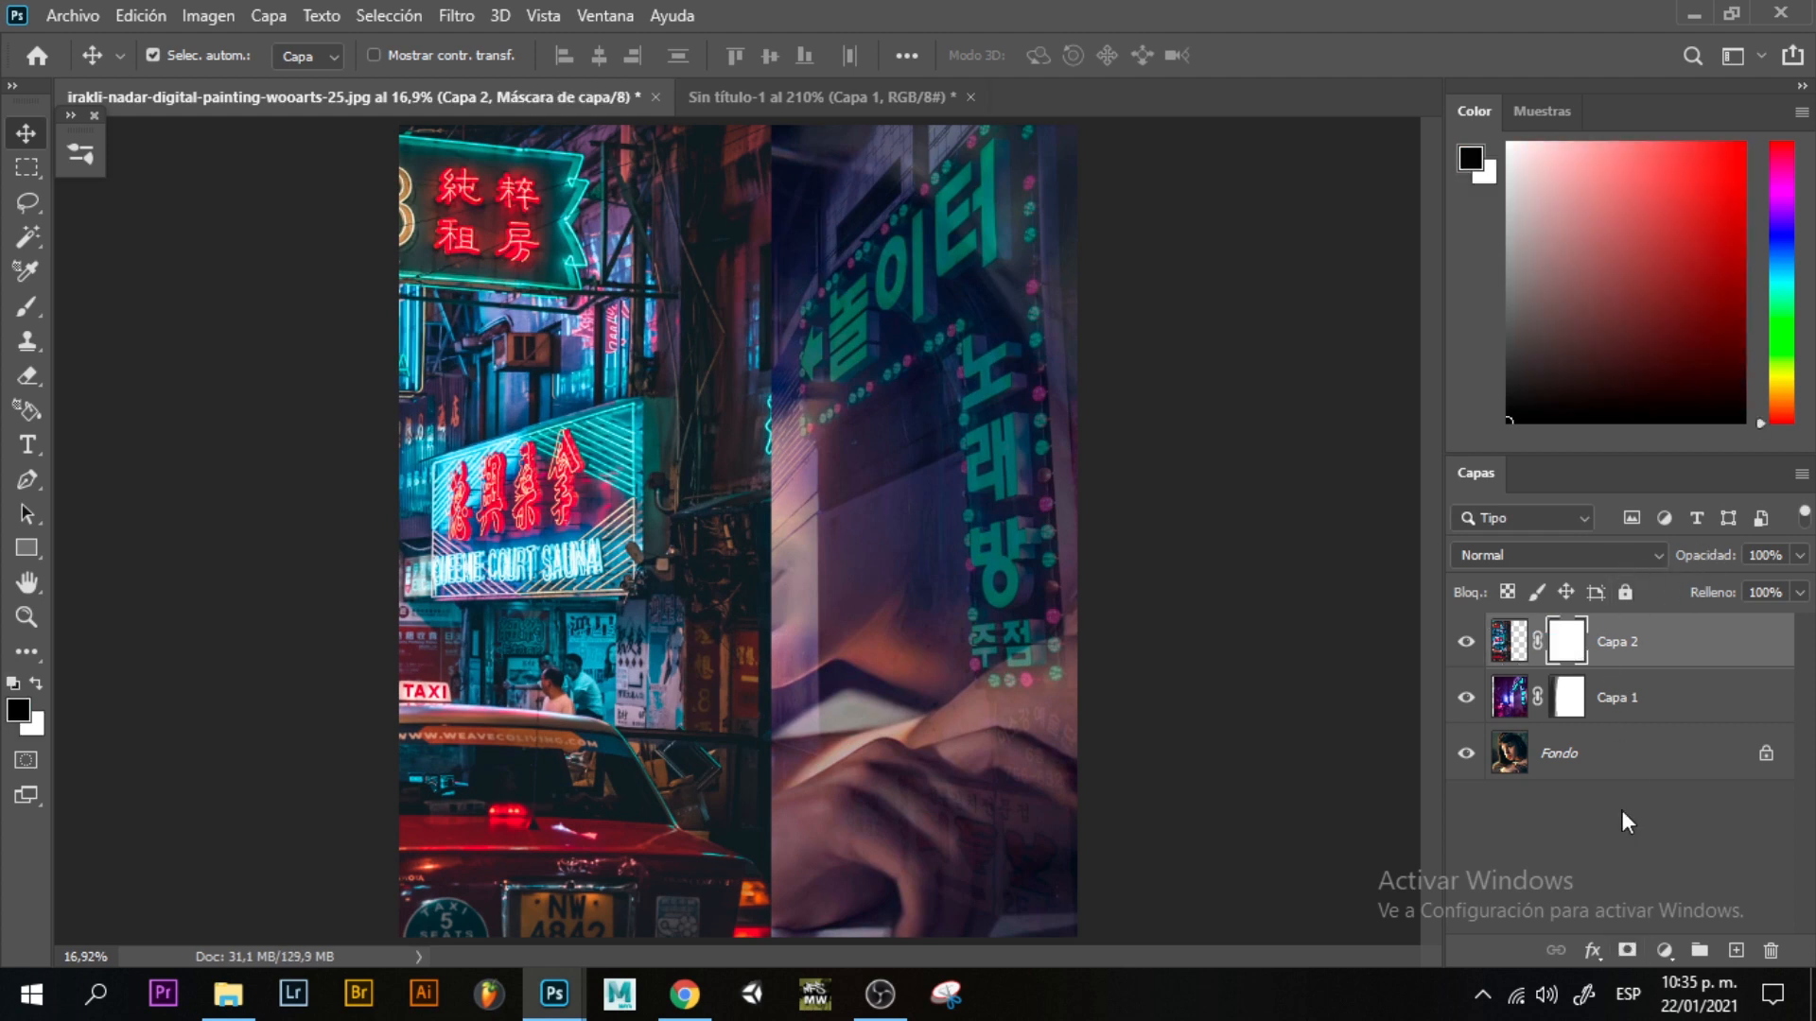
pyautogui.click(1510, 642)
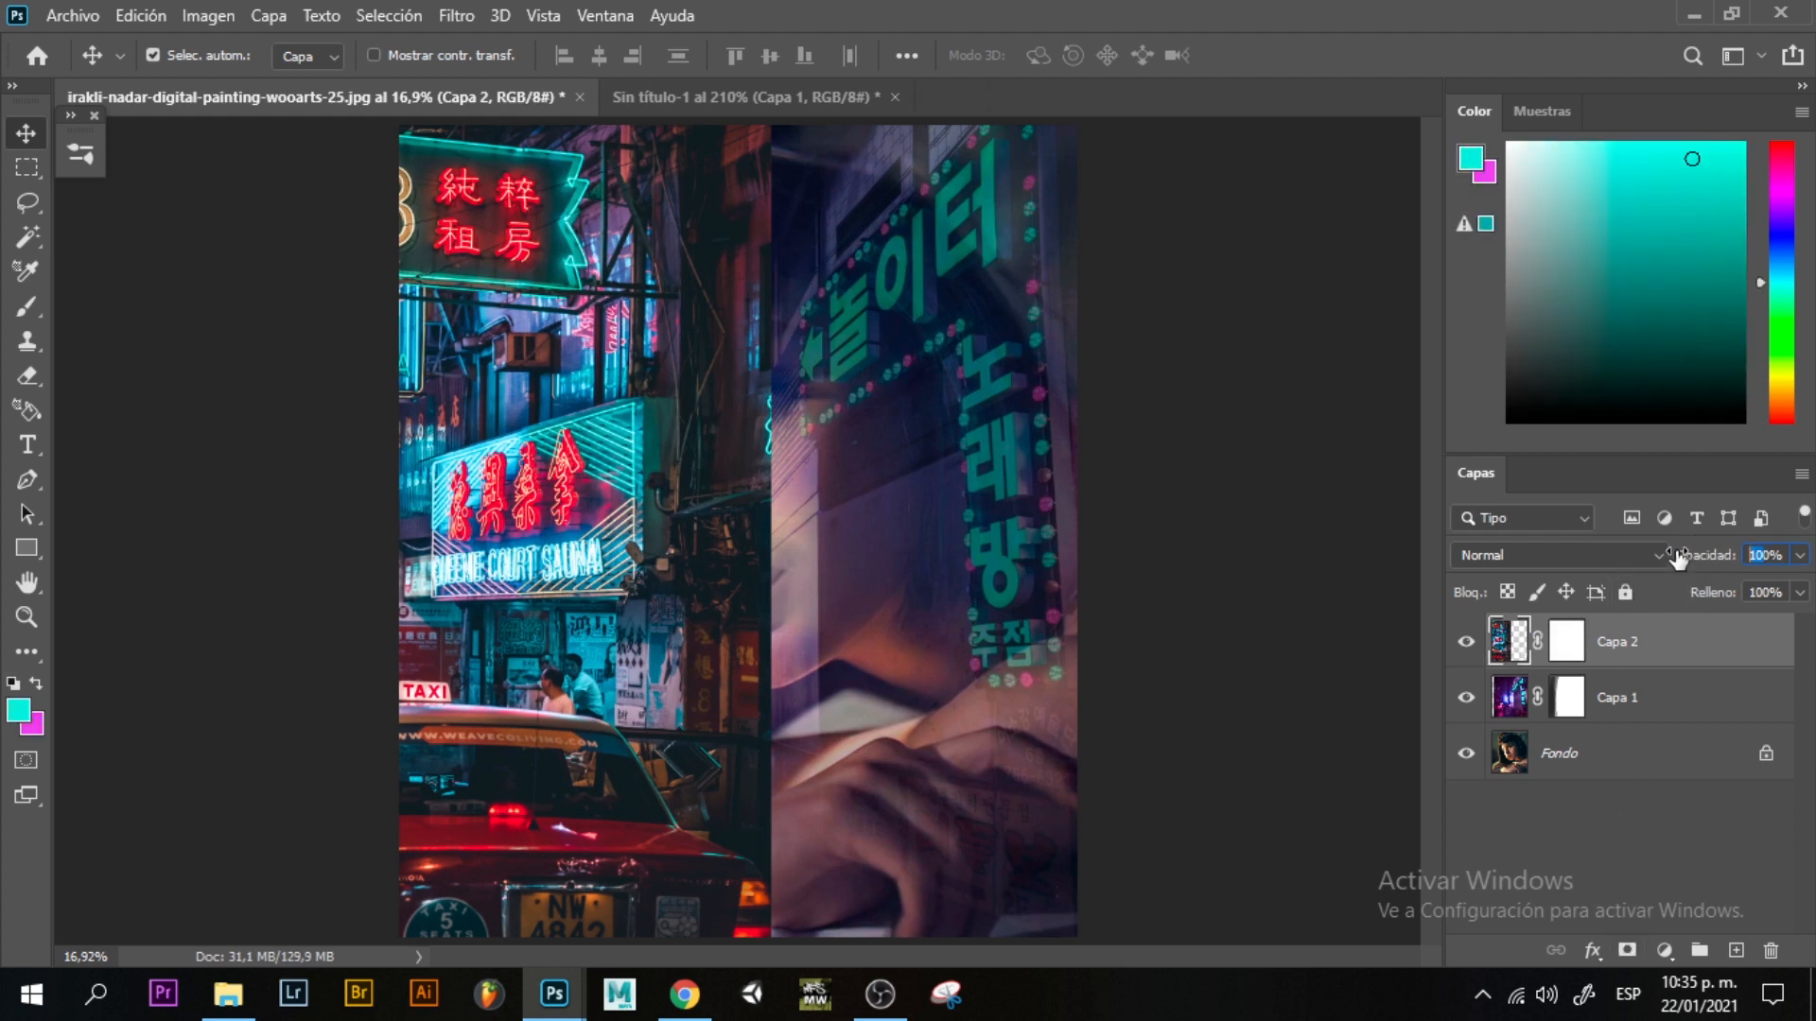
pyautogui.write('0')
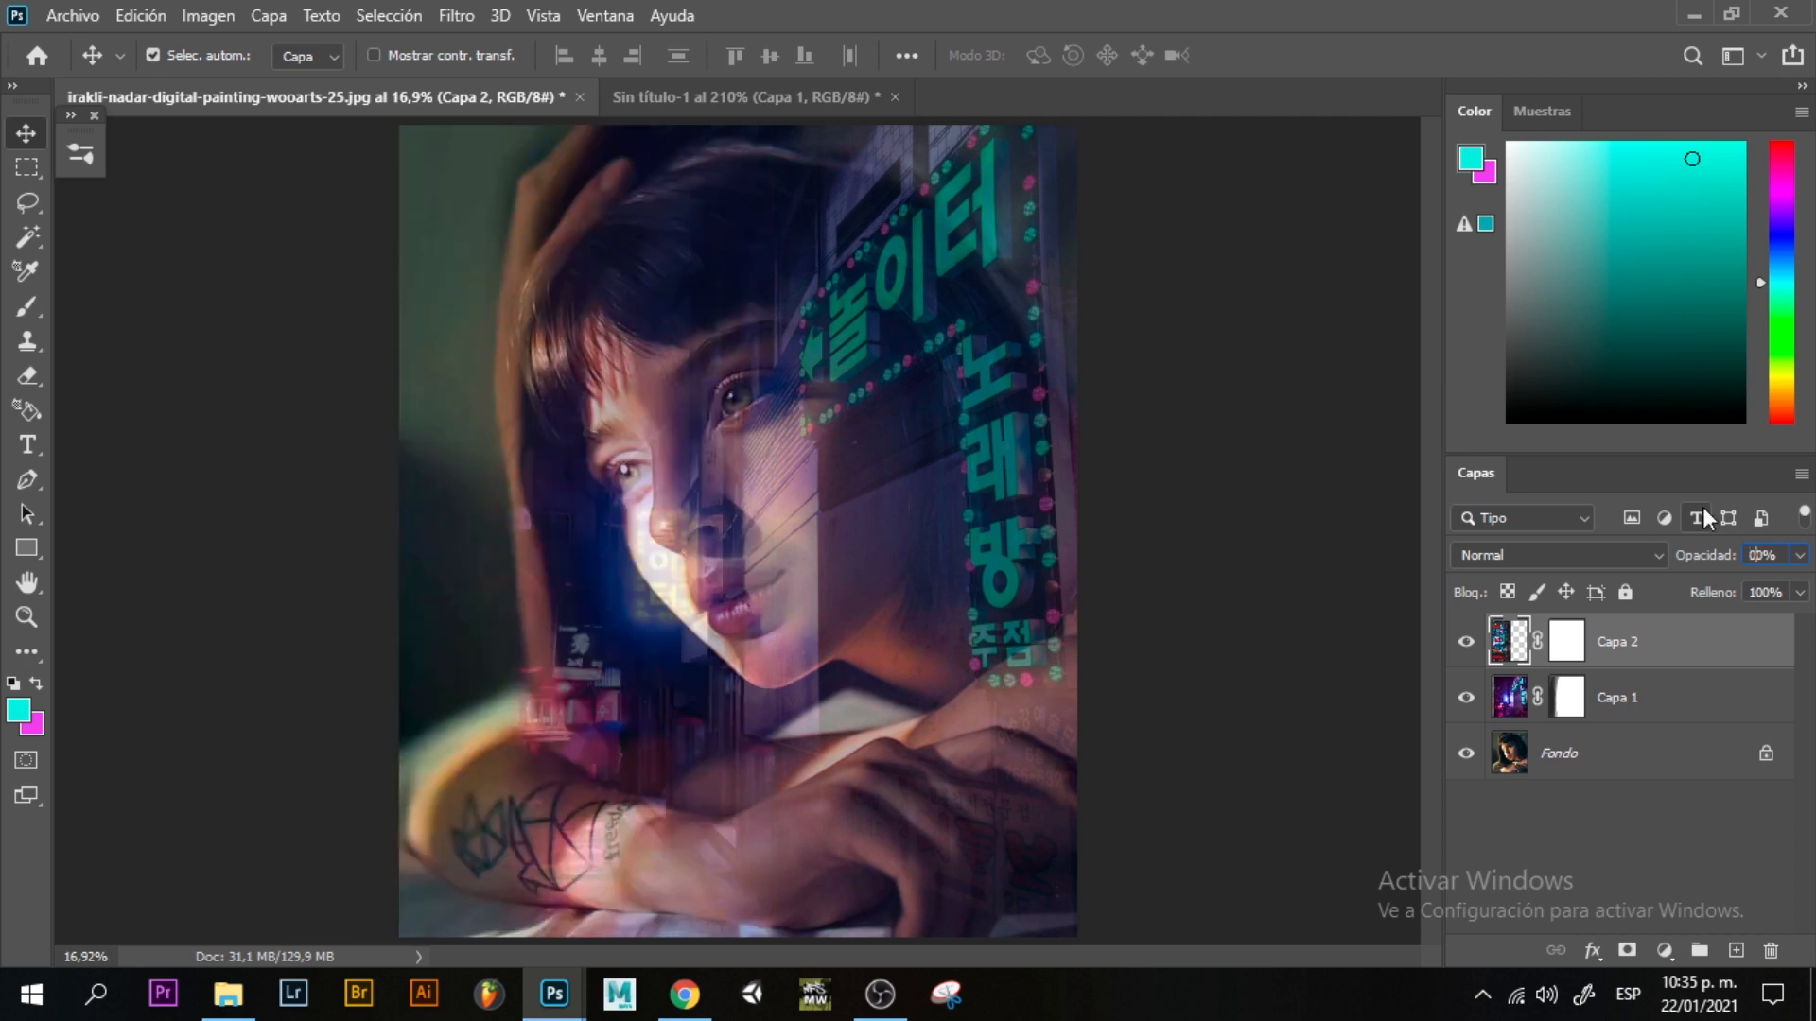
pyautogui.write('35')
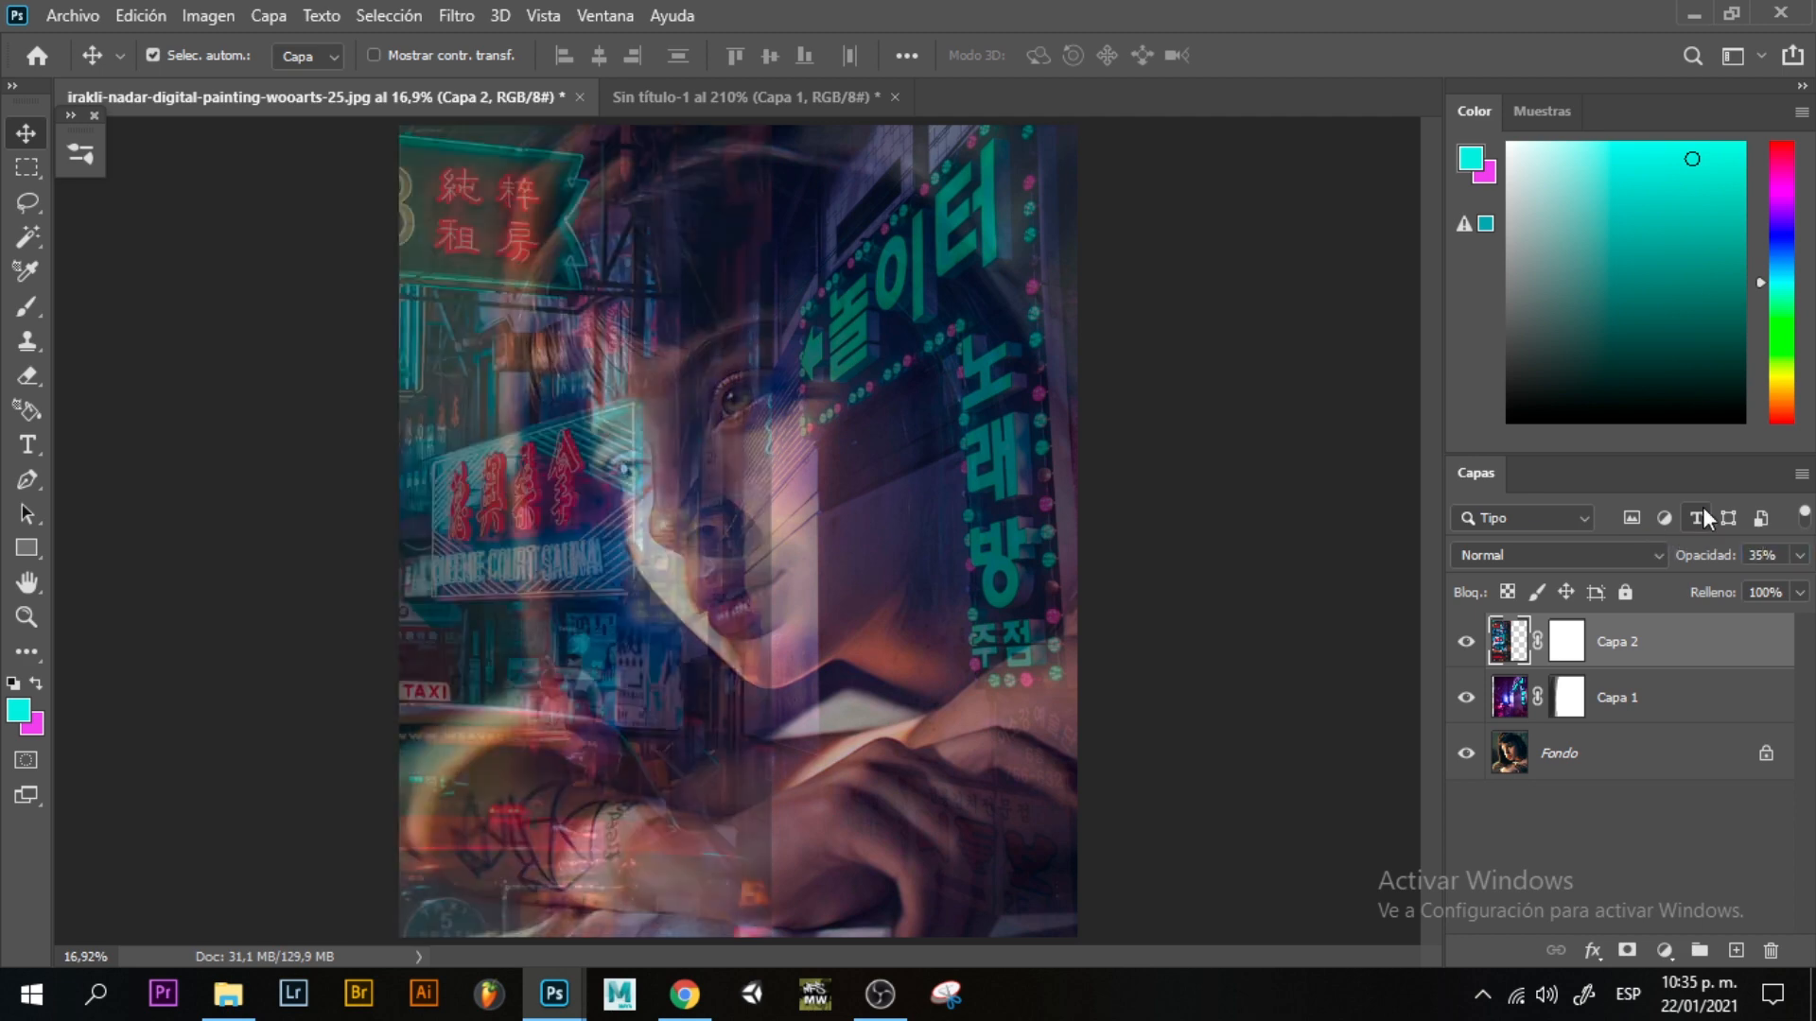
# Paint black on the taxi street layer's mask to blend away its hard edge down the face and arms.
pyautogui.click(1567, 653)
pyautogui.press('b')
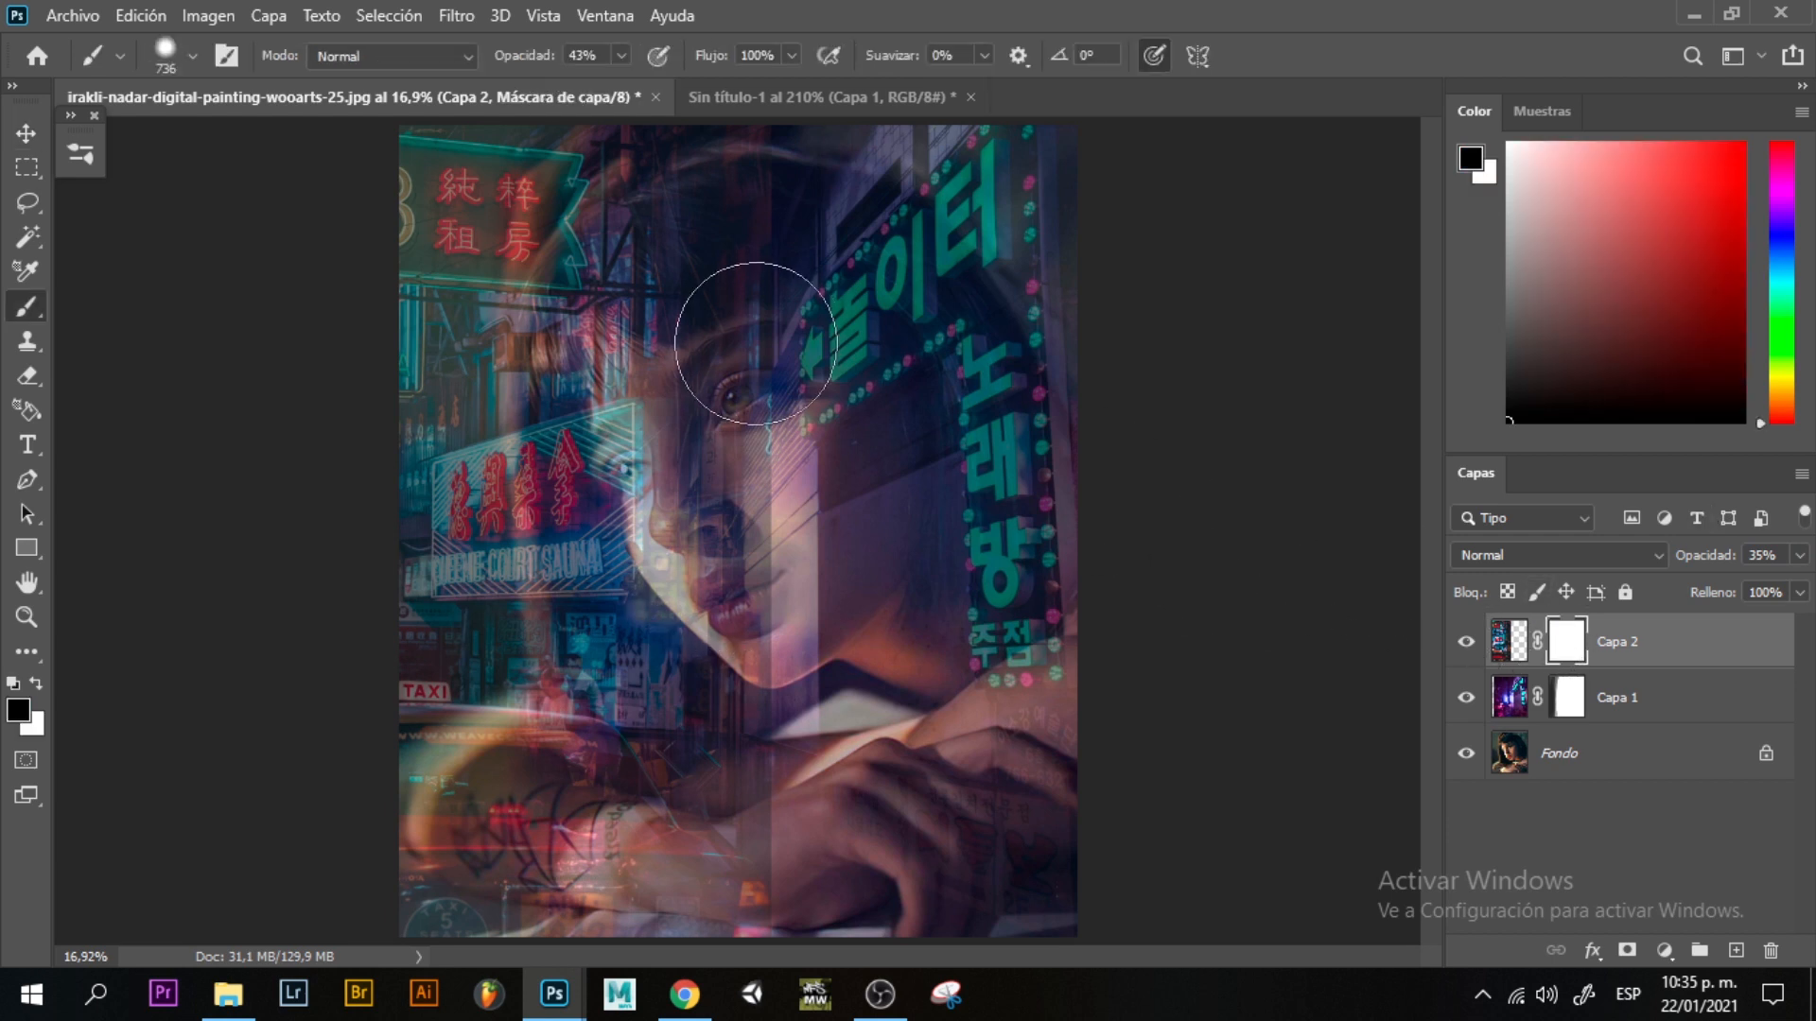
pyautogui.moveTo(750, 304)
pyautogui.mouseDown()
pyautogui.moveTo(805, 568)
pyautogui.moveTo(750, 292)
pyautogui.mouseUp()
pyautogui.moveTo(788, 844)
pyautogui.mouseDown()
pyautogui.moveTo(790, 510)
pyautogui.moveTo(792, 699)
pyautogui.moveTo(747, 212)
pyautogui.moveTo(769, 596)
pyautogui.moveTo(709, 292)
pyautogui.moveTo(660, 157)
pyautogui.moveTo(711, 686)
pyautogui.mouseUp()
pyautogui.press('v')
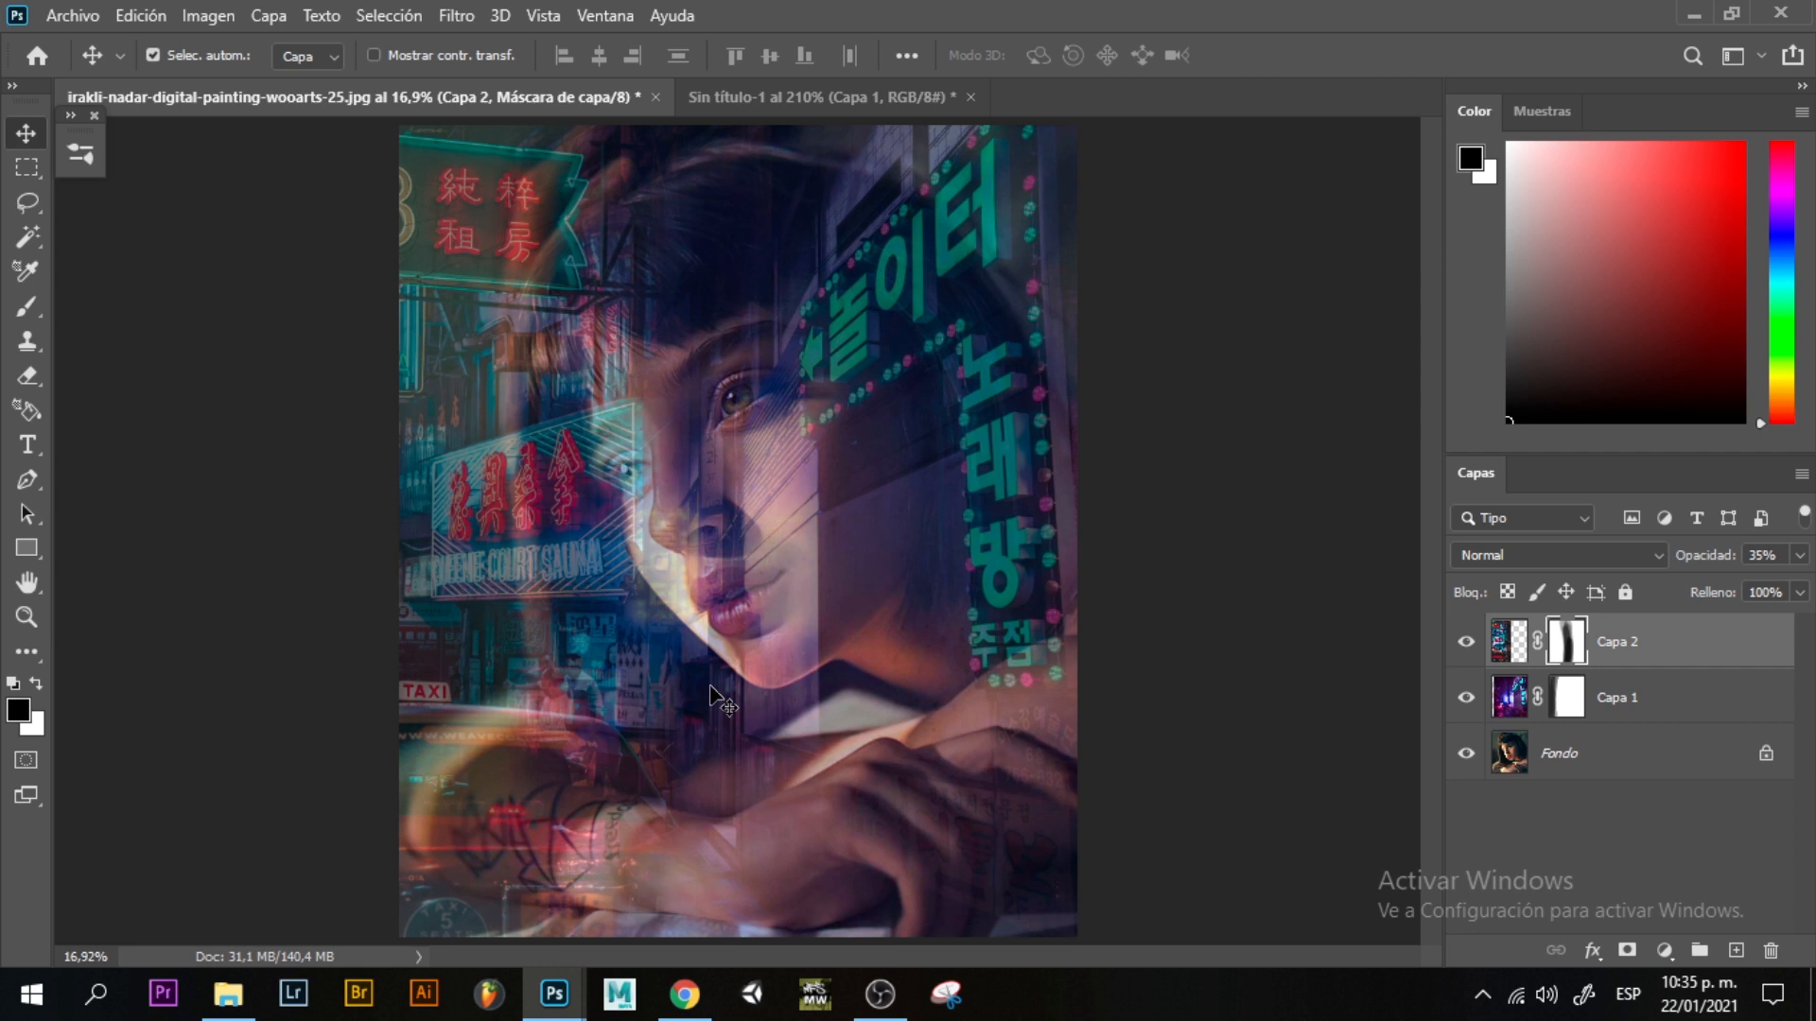
# Move the taxi street layer further left so its signs clear the woman's face.
pyautogui.click(1512, 643)
pyautogui.hotkey('ctrl', 't')
pyautogui.moveTo(708, 527); pyautogui.dragTo(654, 524)
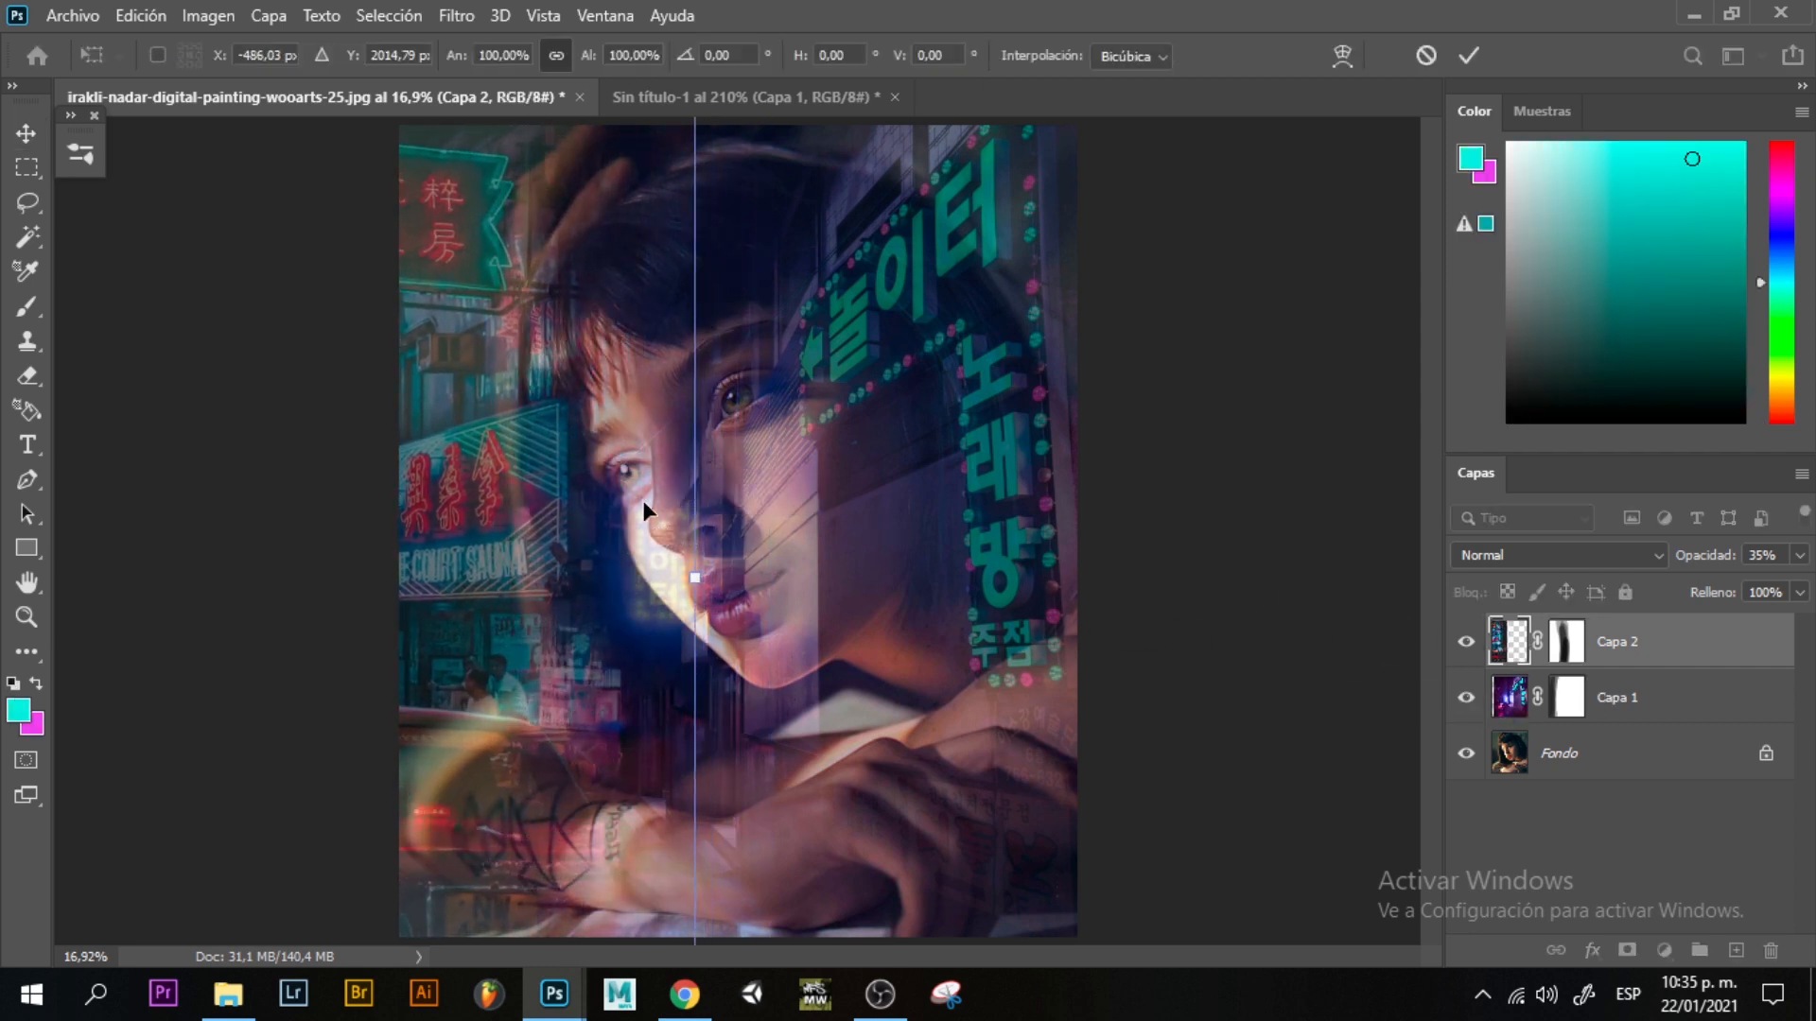
pyautogui.press('Return')
# Paint more black on the taxi street layer's mask to fade its remaining edge over the hair and arms.
pyautogui.press('b')
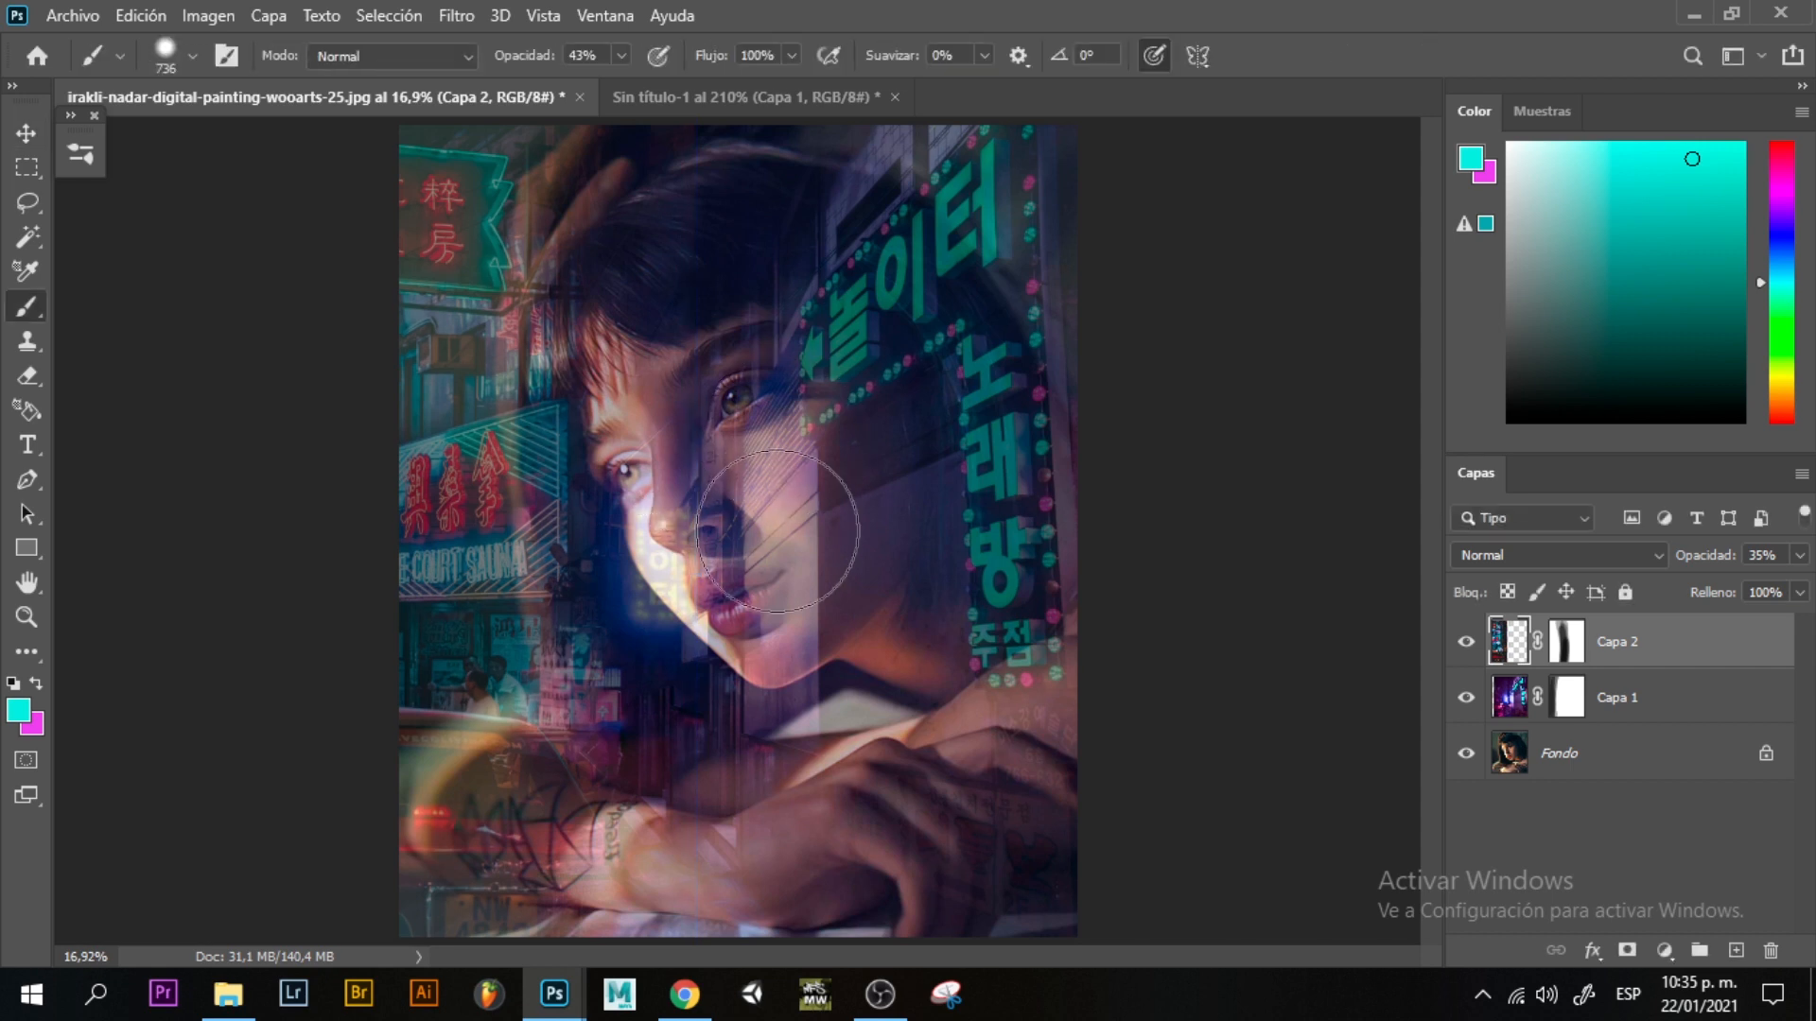
pyautogui.click(768, 180)
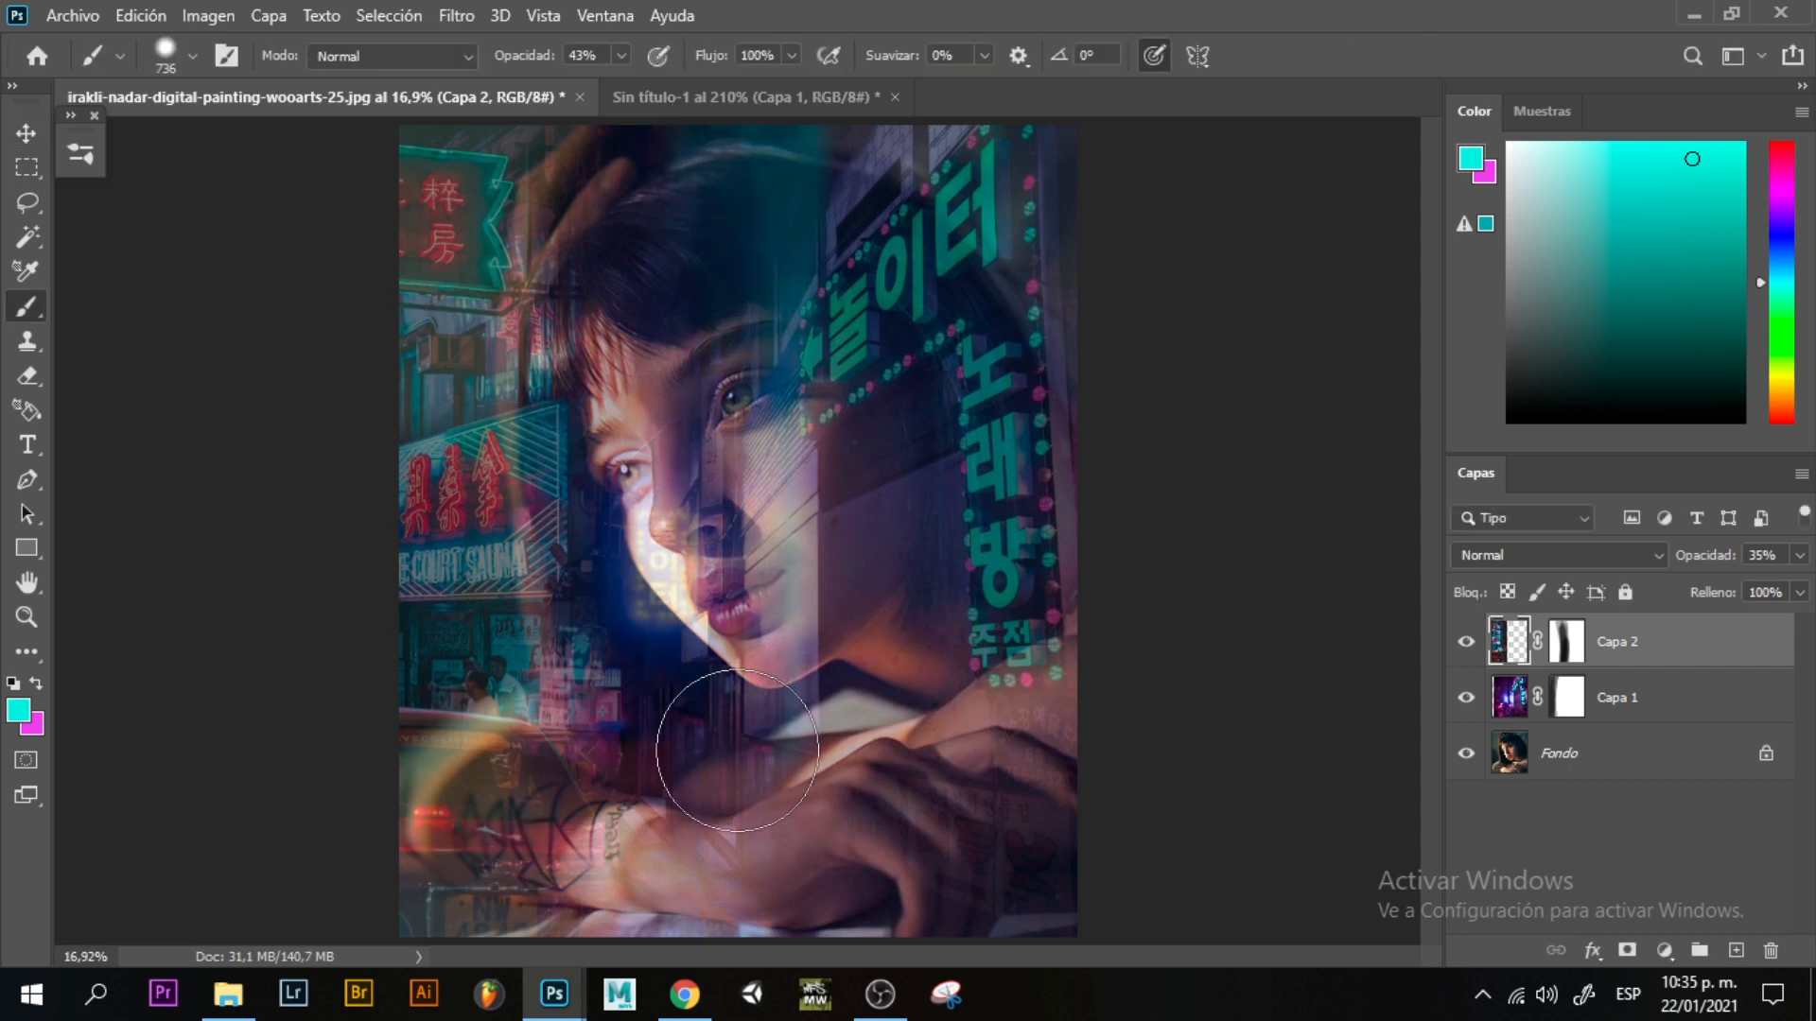
pyautogui.click(1566, 641)
pyautogui.press('d')
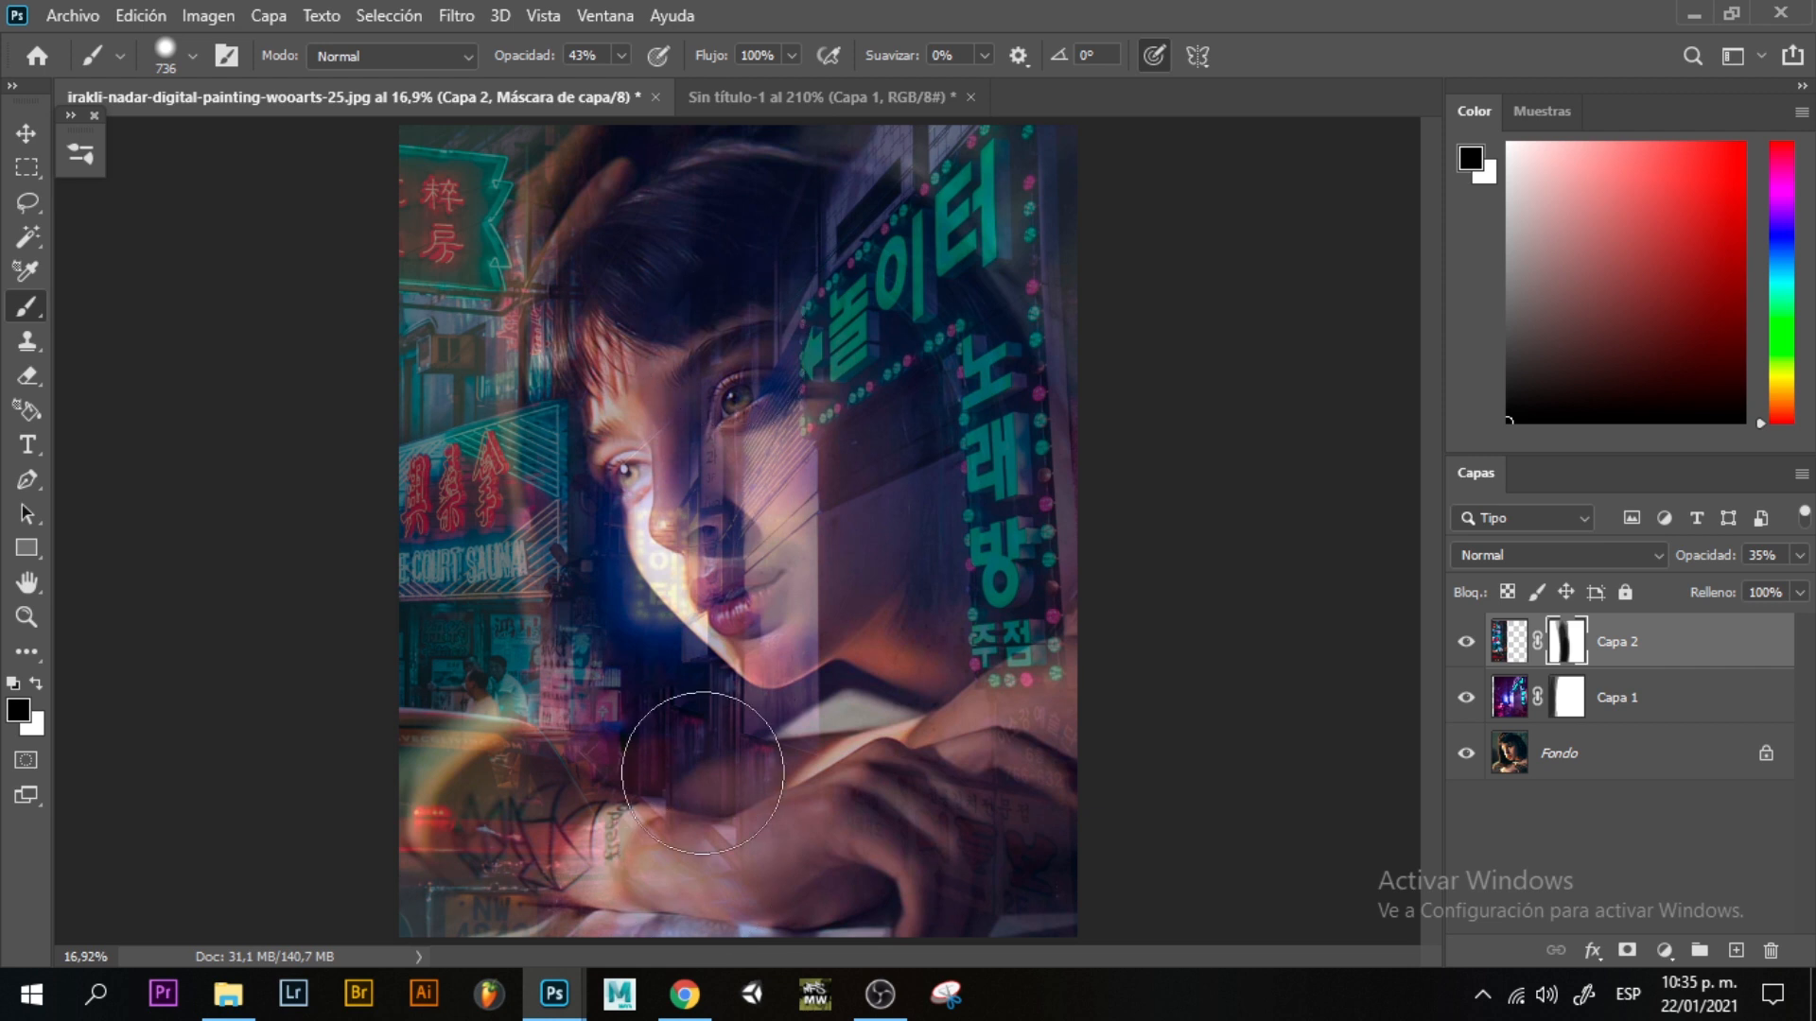
pyautogui.moveTo(710, 183)
pyautogui.mouseDown()
pyautogui.moveTo(662, 236)
pyautogui.moveTo(697, 303)
pyautogui.mouseUp()
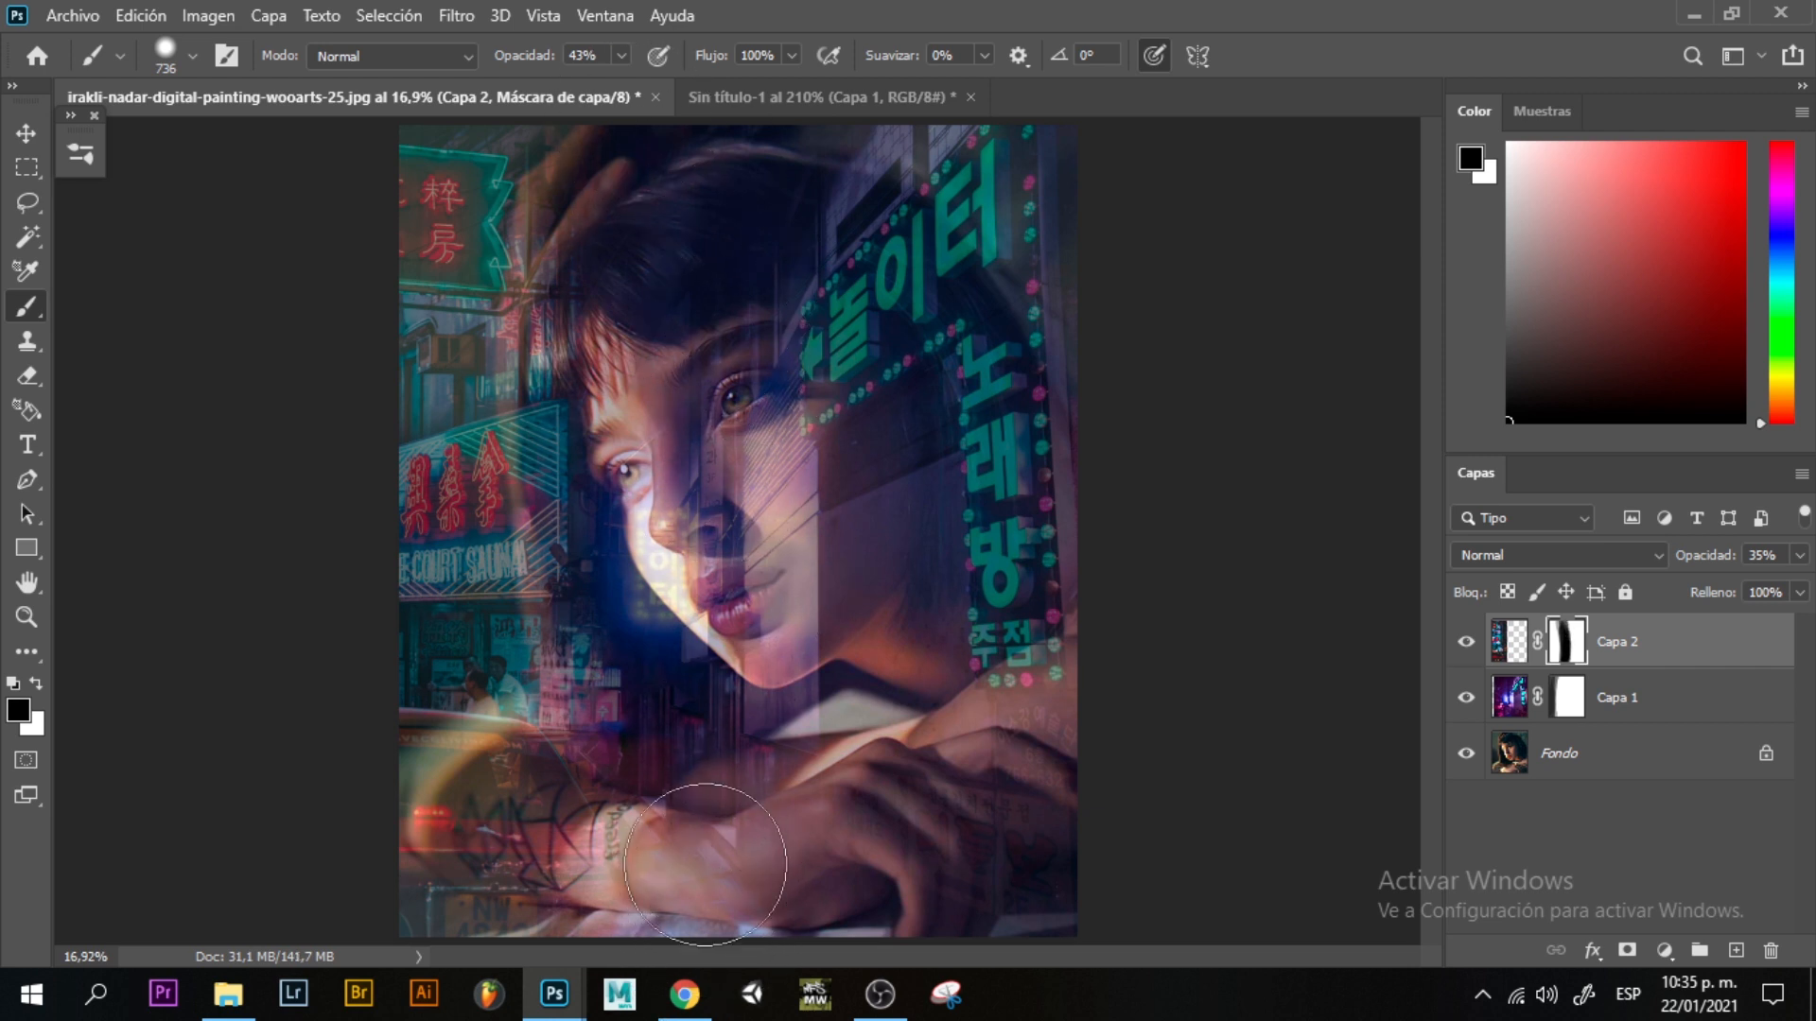
pyautogui.click(1514, 699)
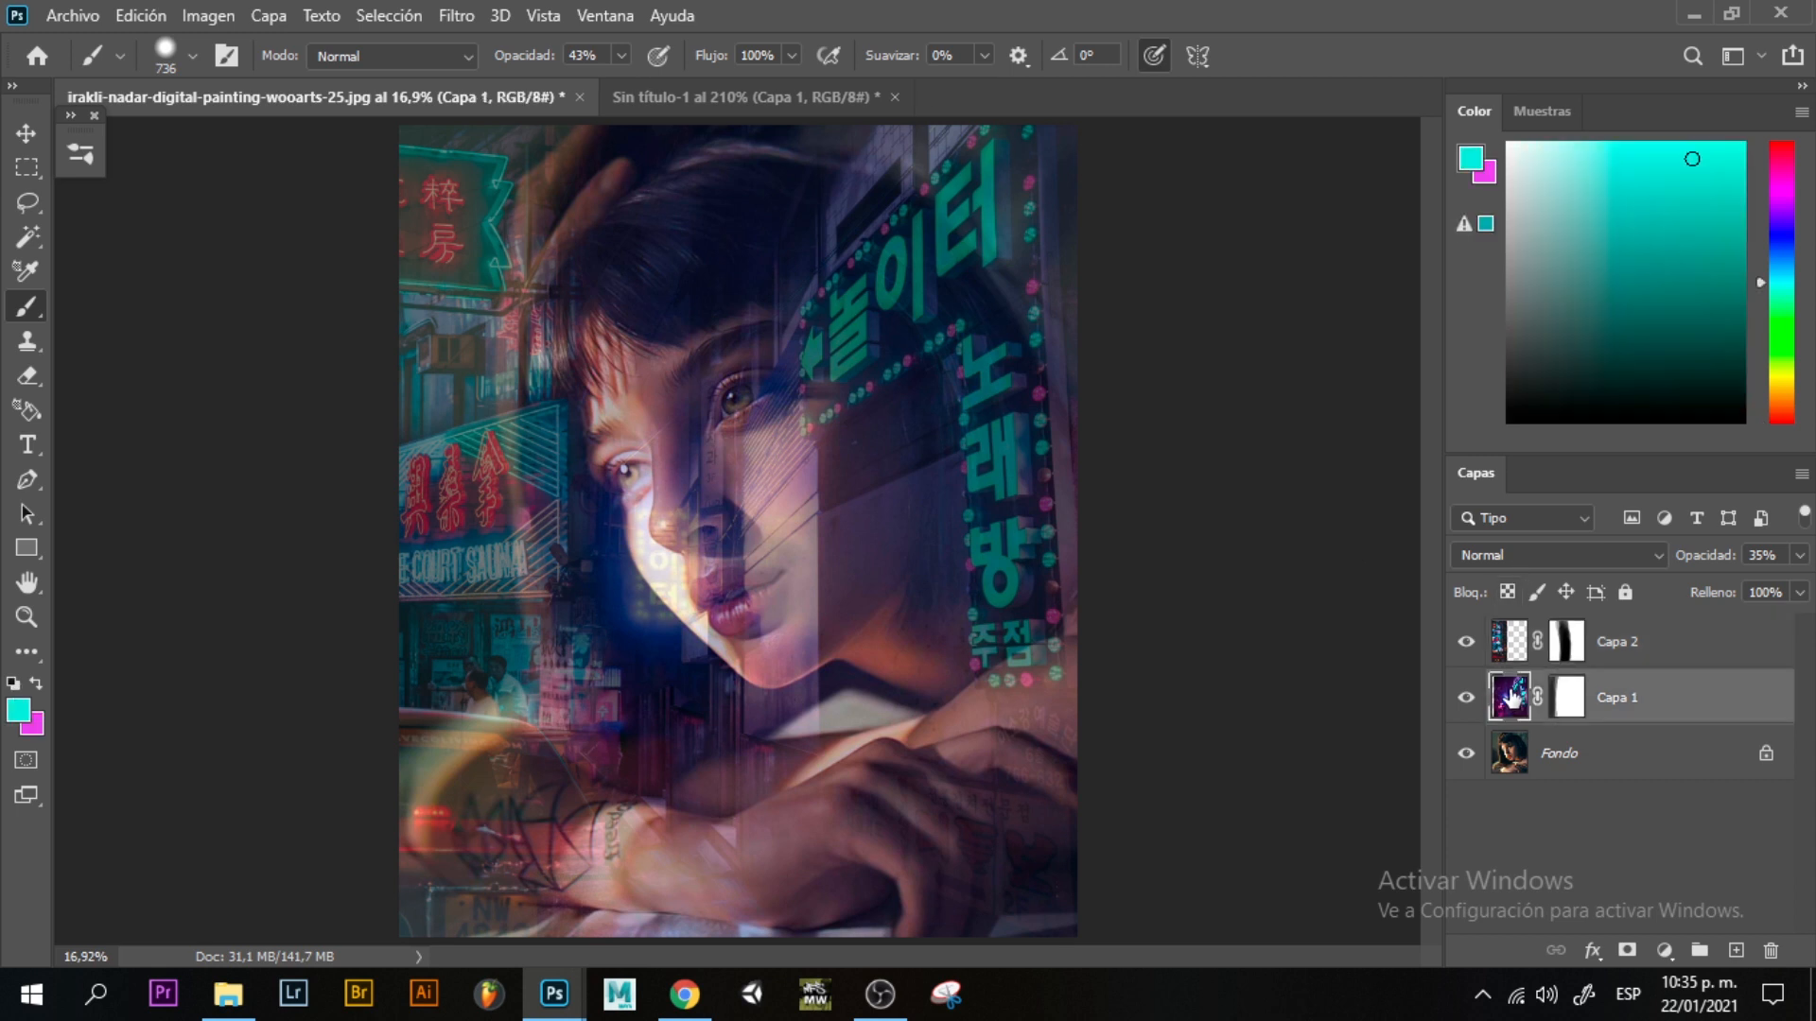
pyautogui.moveTo(884, 503)
pyautogui.mouseDown()
pyautogui.moveTo(729, 648)
pyautogui.moveTo(764, 652)
pyautogui.mouseUp()
pyautogui.hotkey('ctrl', 'z')
# Paint black on the alley layer's mask over the cheek, jaw and neck, reducing the brush opacity to 11% for softer strokes.
pyautogui.click(1569, 696)
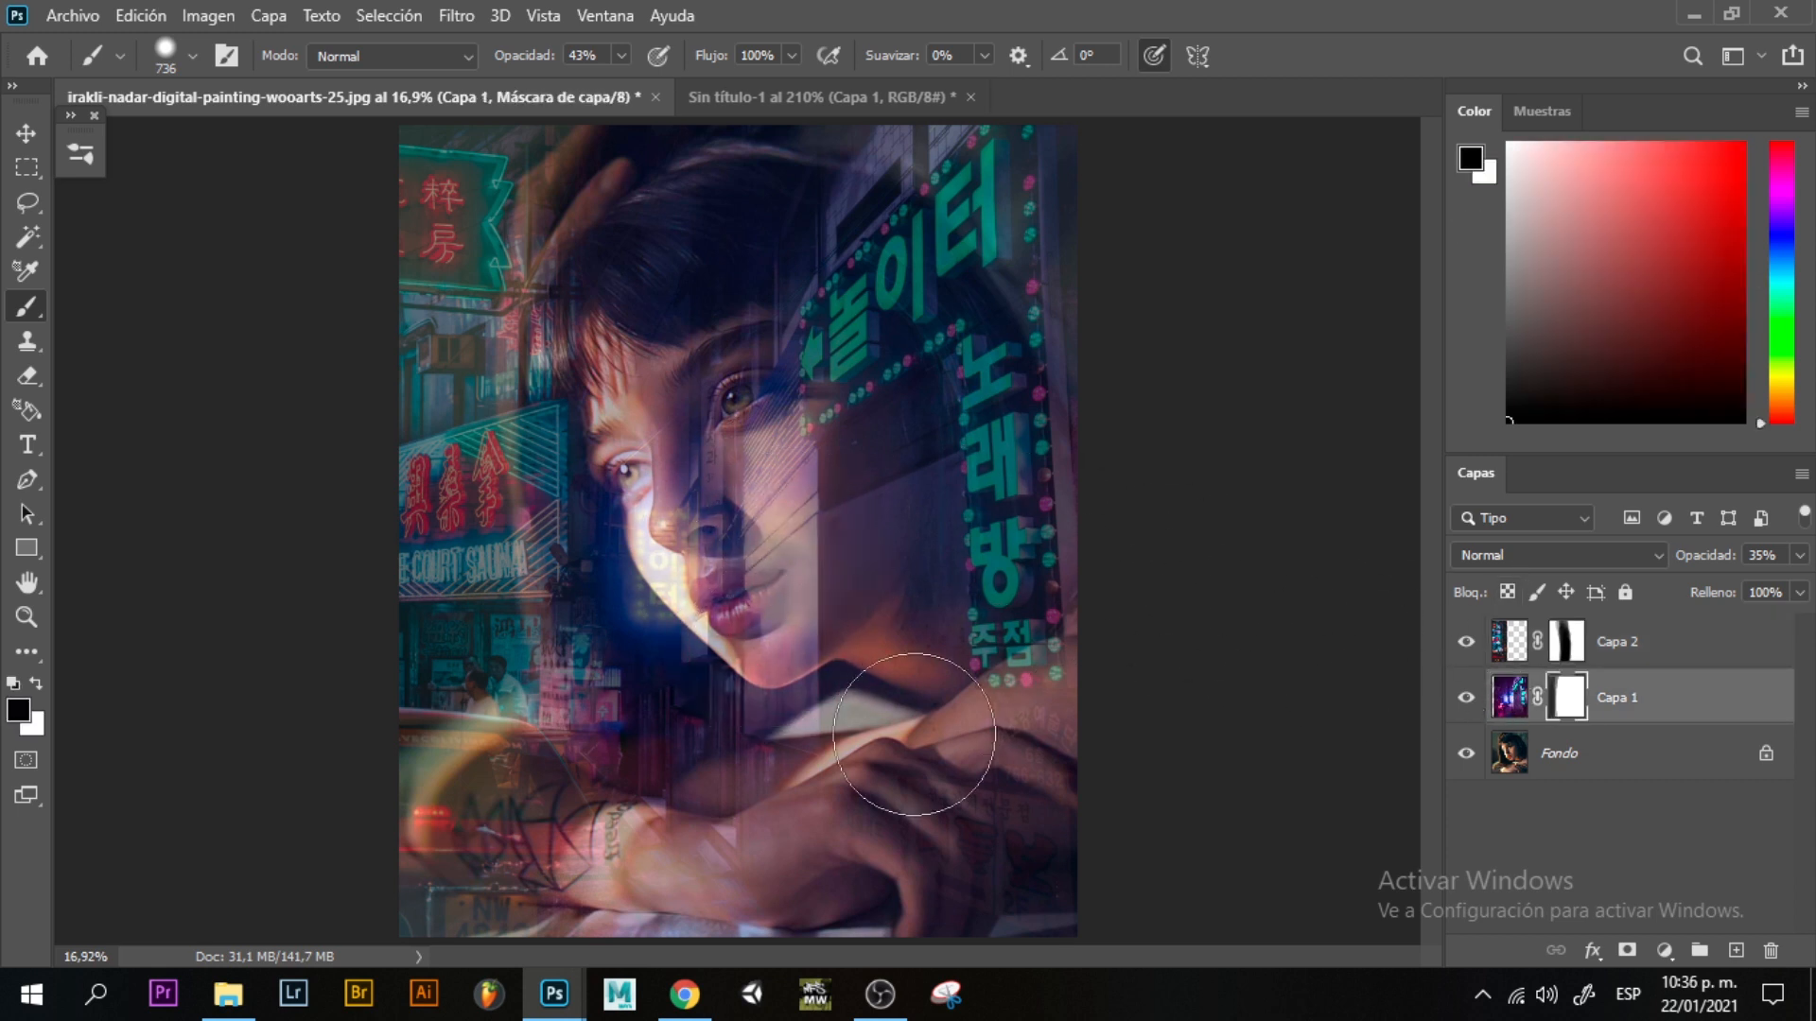
pyautogui.moveTo(815, 548); pyautogui.dragTo(803, 699)
pyautogui.press('1')
pyautogui.press('1')
pyautogui.moveTo(813, 823)
pyautogui.mouseDown()
pyautogui.moveTo(838, 539)
pyautogui.moveTo(831, 652)
pyautogui.mouseUp()
pyautogui.moveTo(871, 507); pyautogui.dragTo(842, 507)
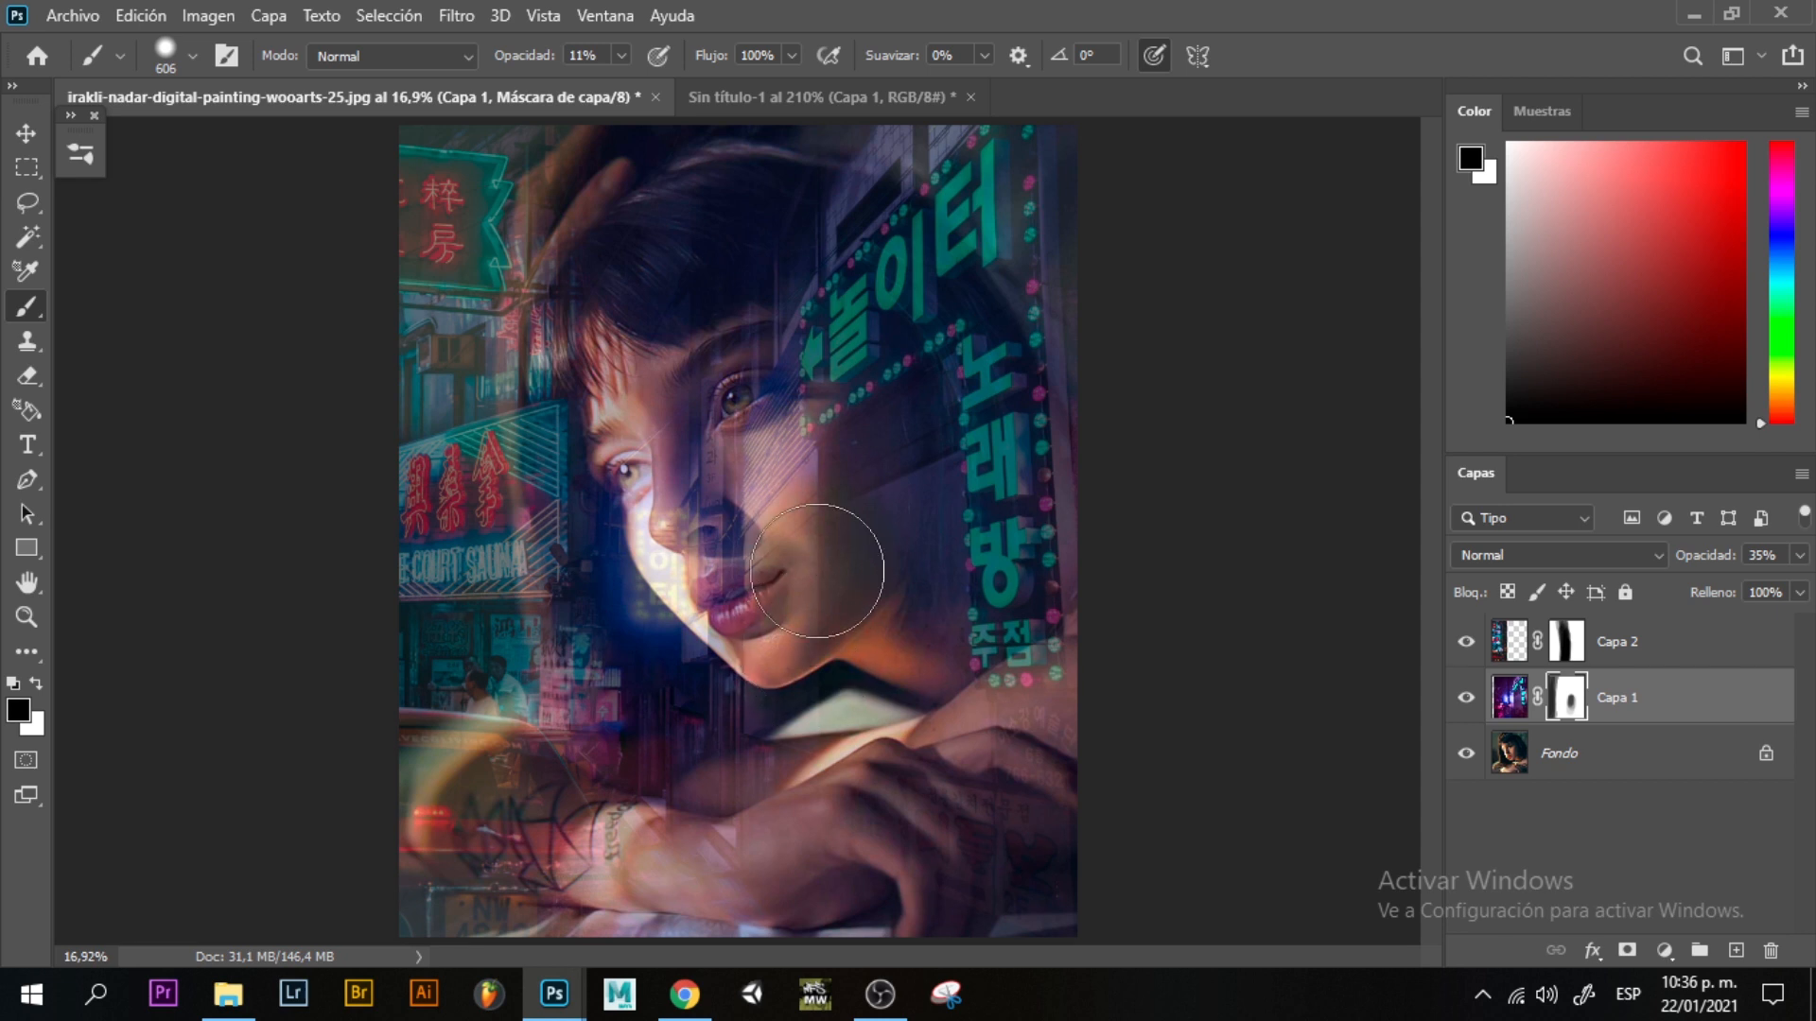
pyautogui.press('v')
pyautogui.moveTo(808, 579)
pyautogui.mouseDown()
pyautogui.moveTo(863, 510)
pyautogui.moveTo(823, 616)
pyautogui.moveTo(838, 624)
pyautogui.mouseUp()
pyautogui.press('b')
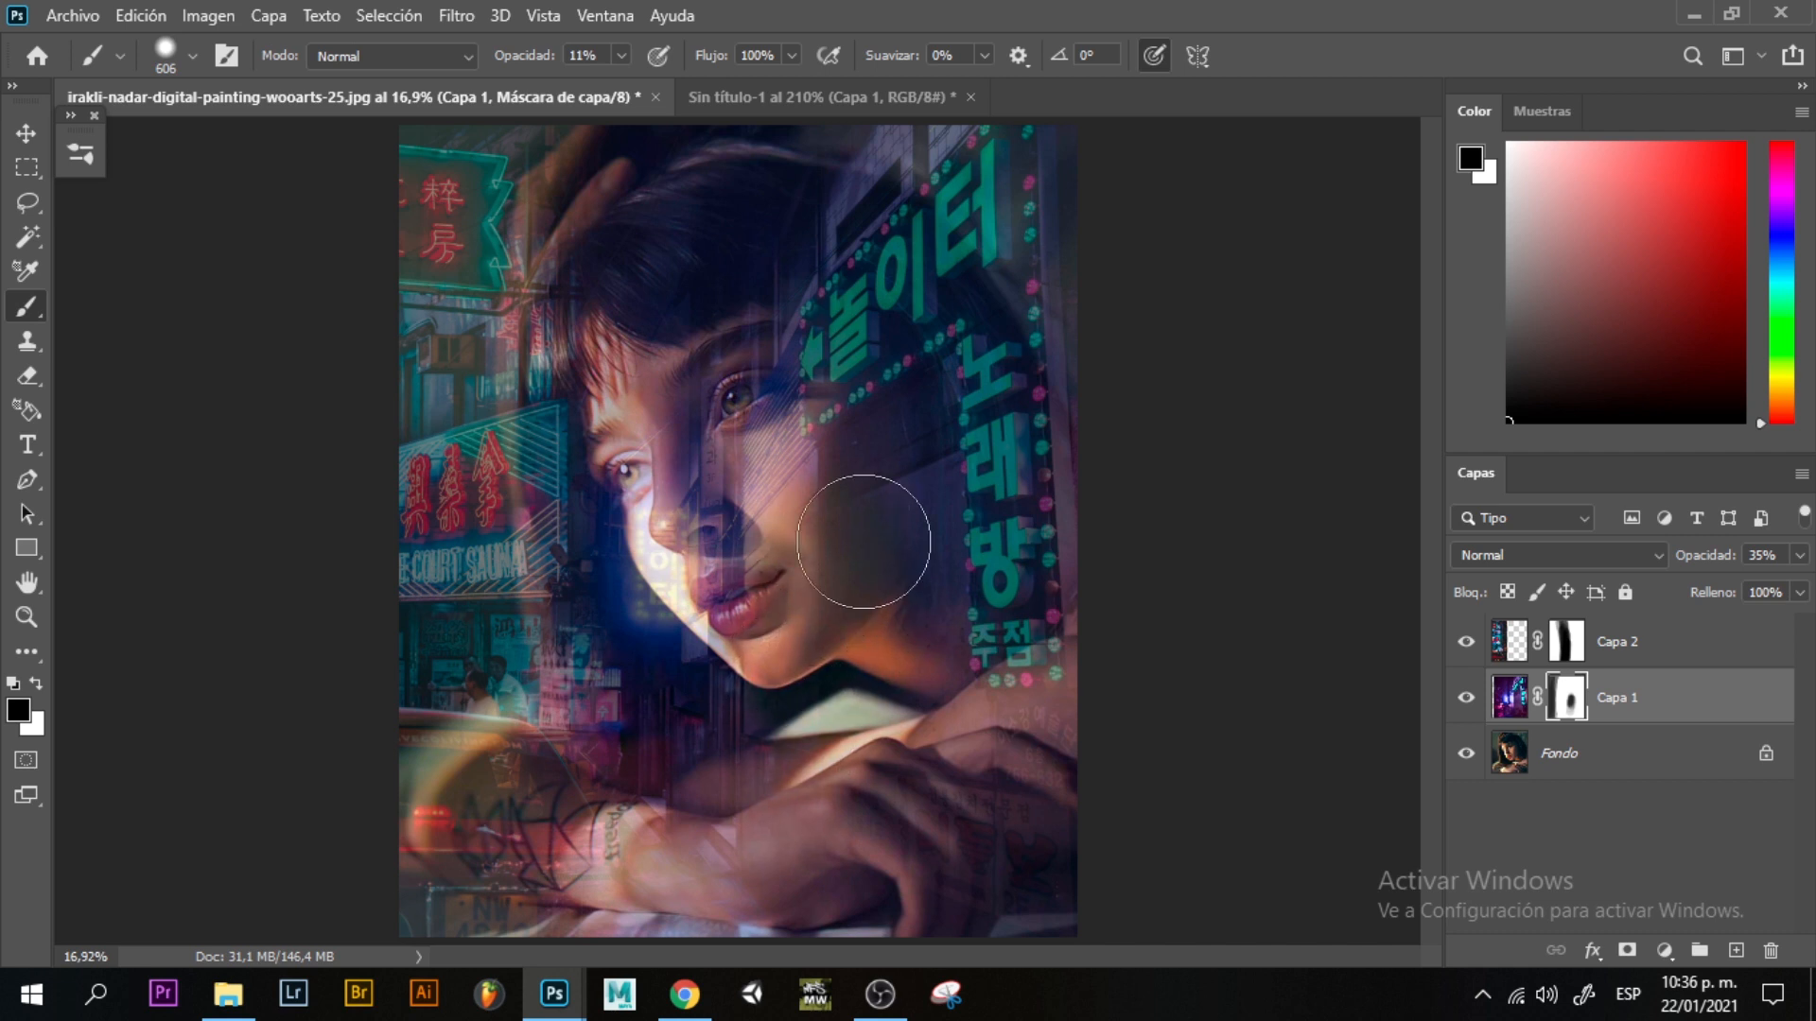
pyautogui.moveTo(868, 601)
pyautogui.mouseDown()
pyautogui.moveTo(819, 523)
pyautogui.moveTo(837, 513)
pyautogui.moveTo(818, 560)
pyautogui.moveTo(831, 661)
pyautogui.moveTo(757, 628)
pyautogui.mouseUp()
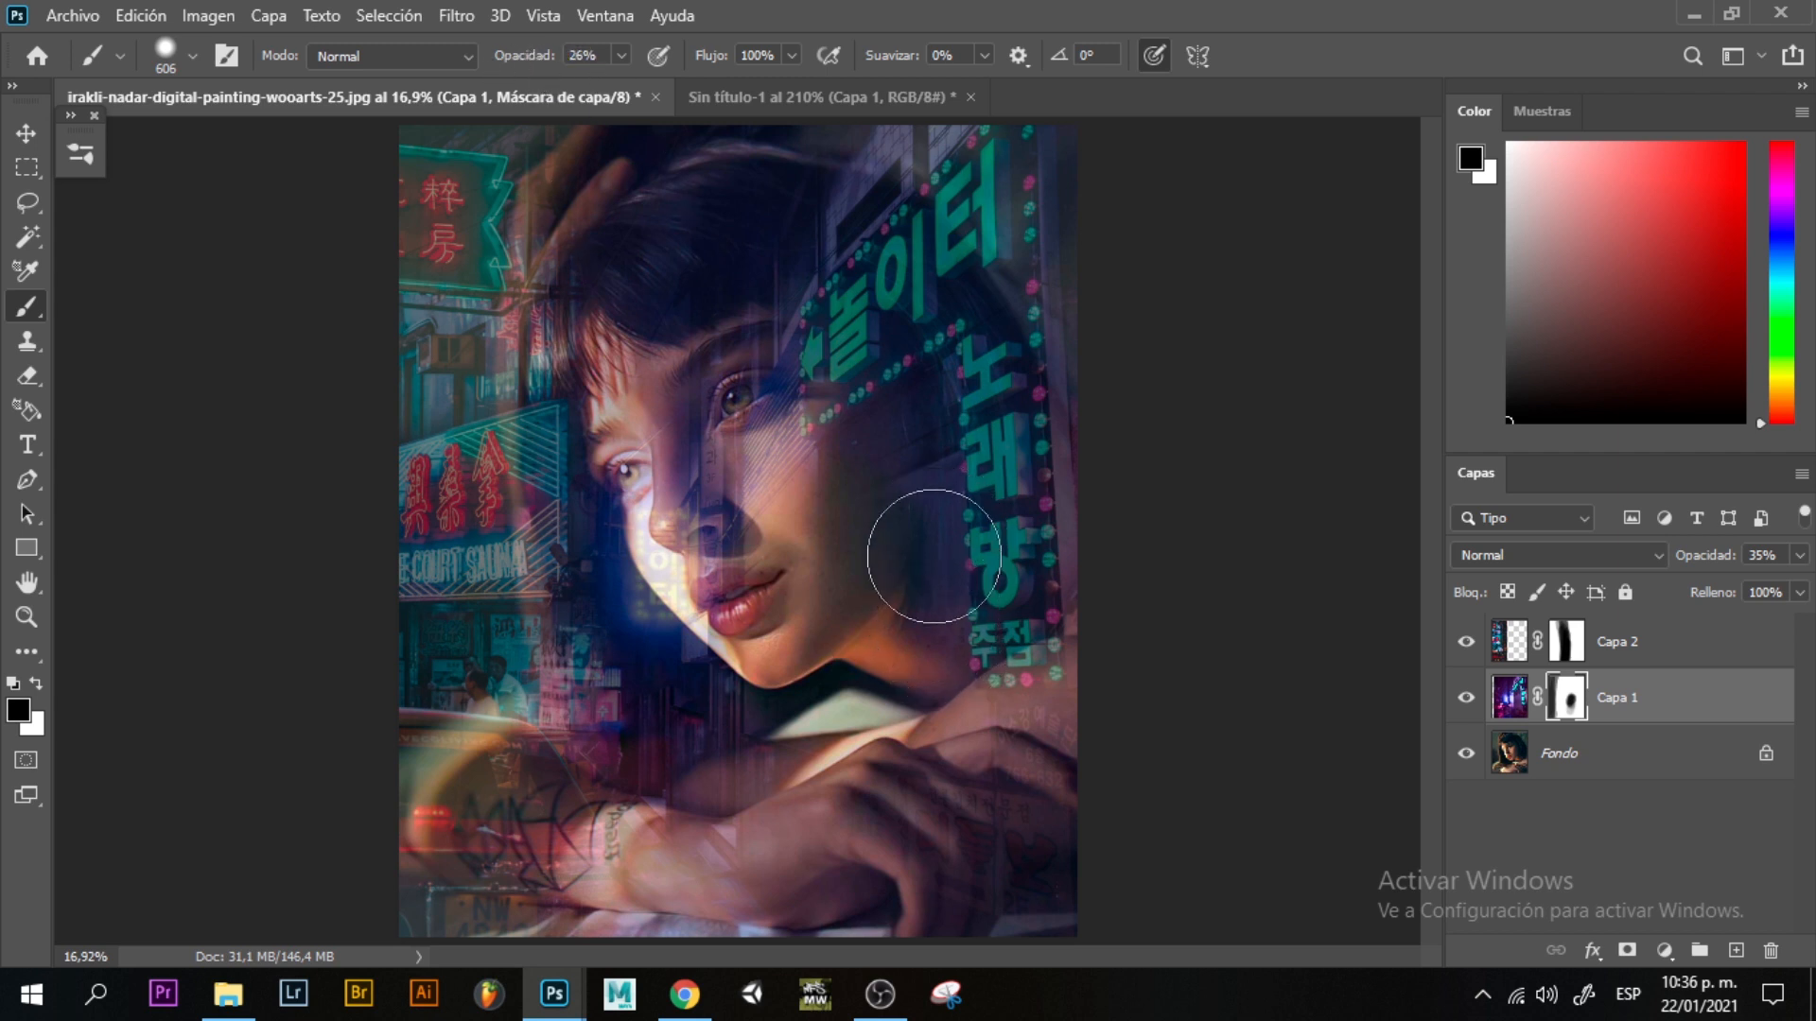
# Touch up the alley layer's mask over the cheek, neck and forearm, alternating white and black paint at 26% brush opacity.
pyautogui.press('x')
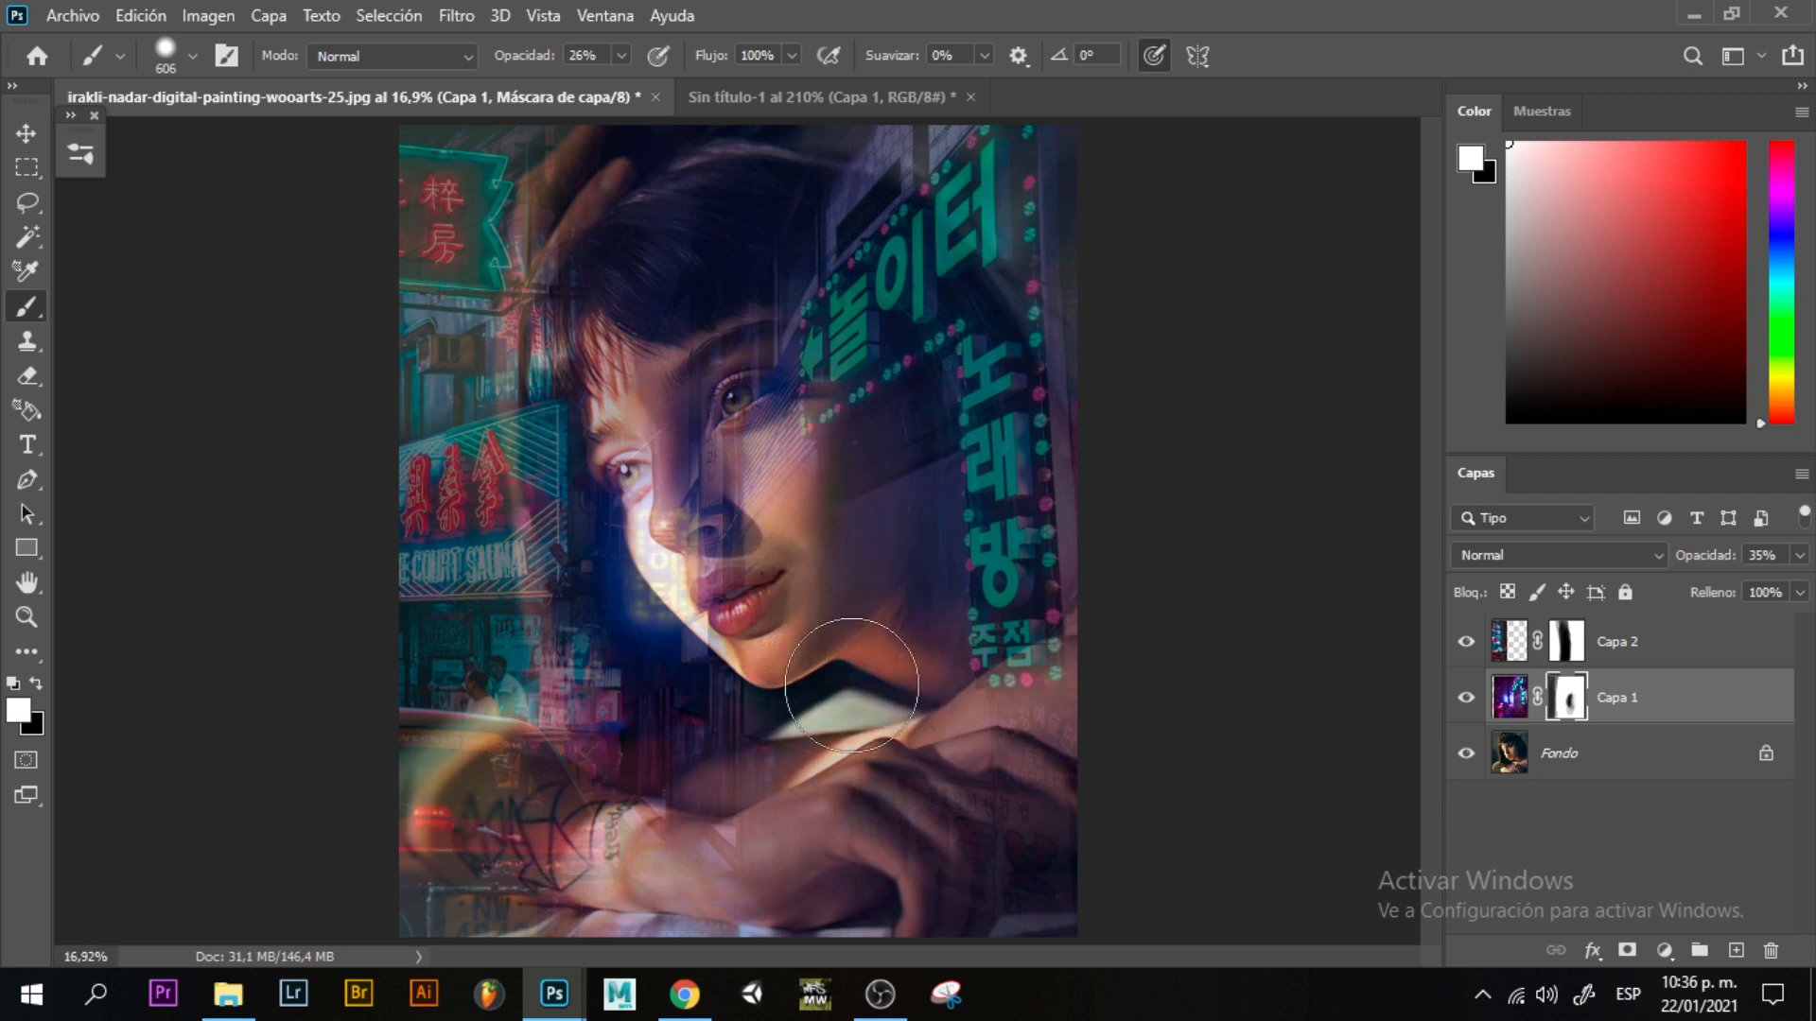
pyautogui.press('x')
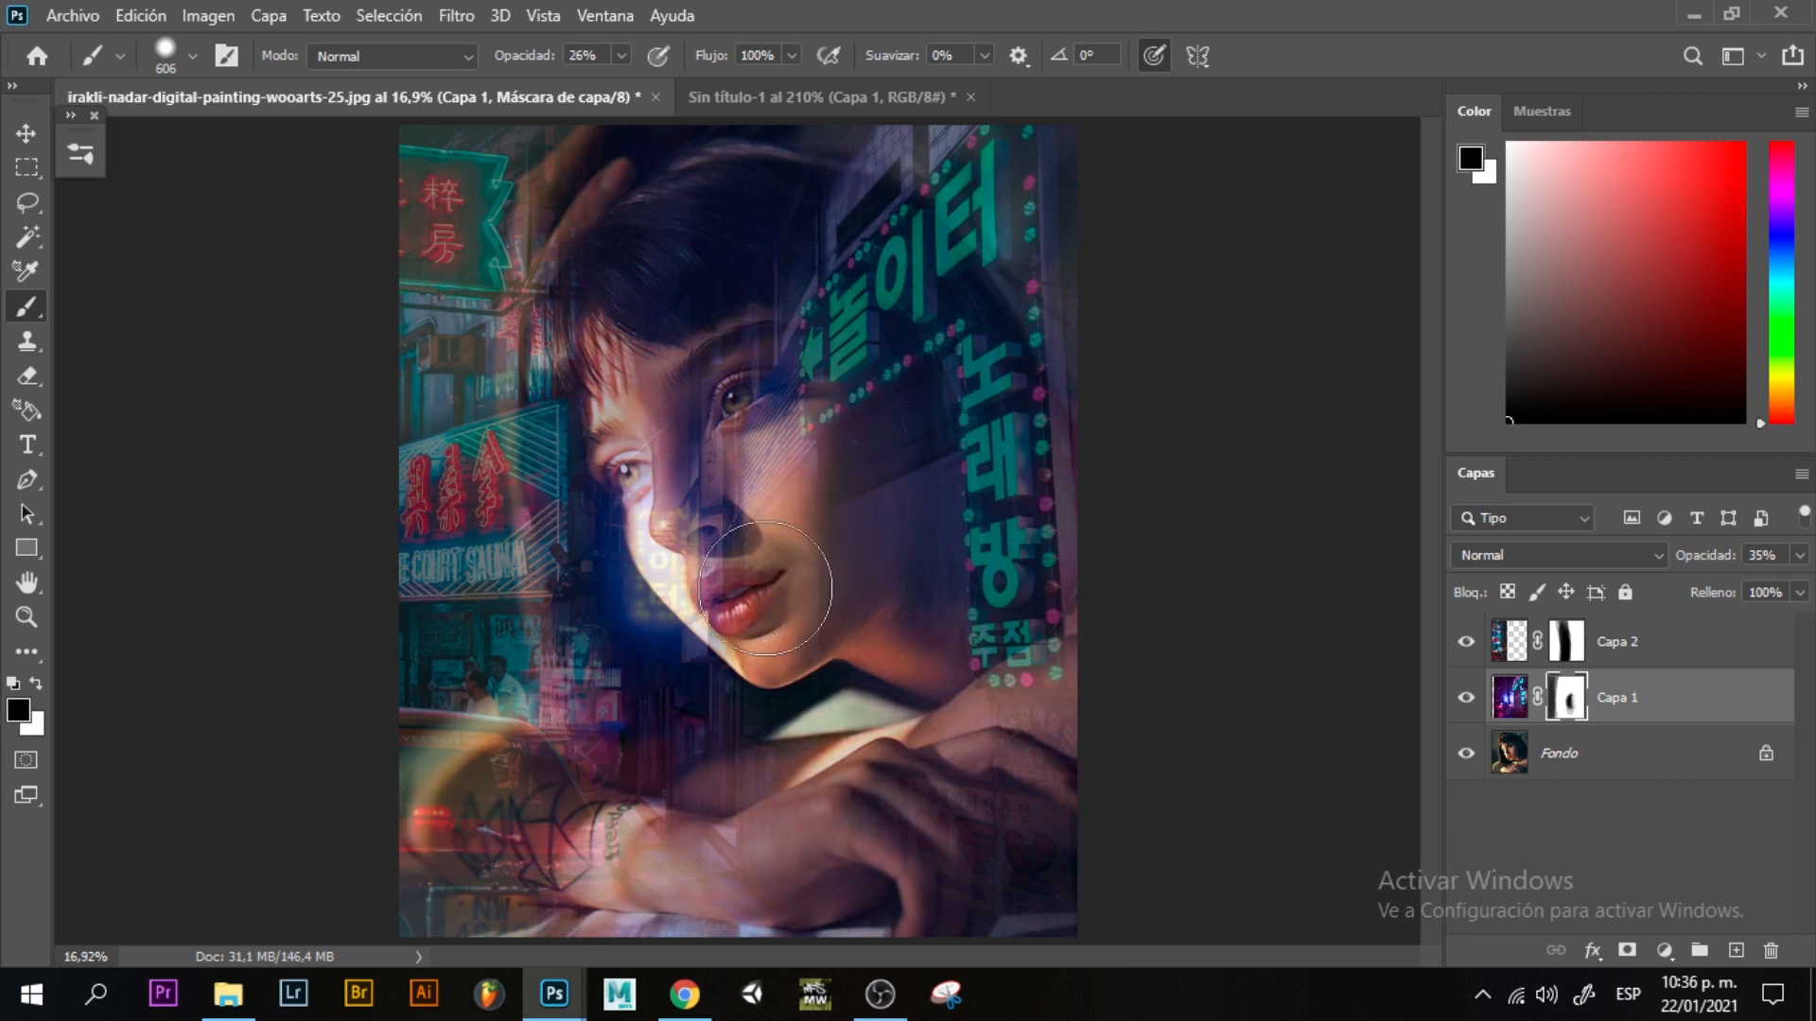
pyautogui.press('x')
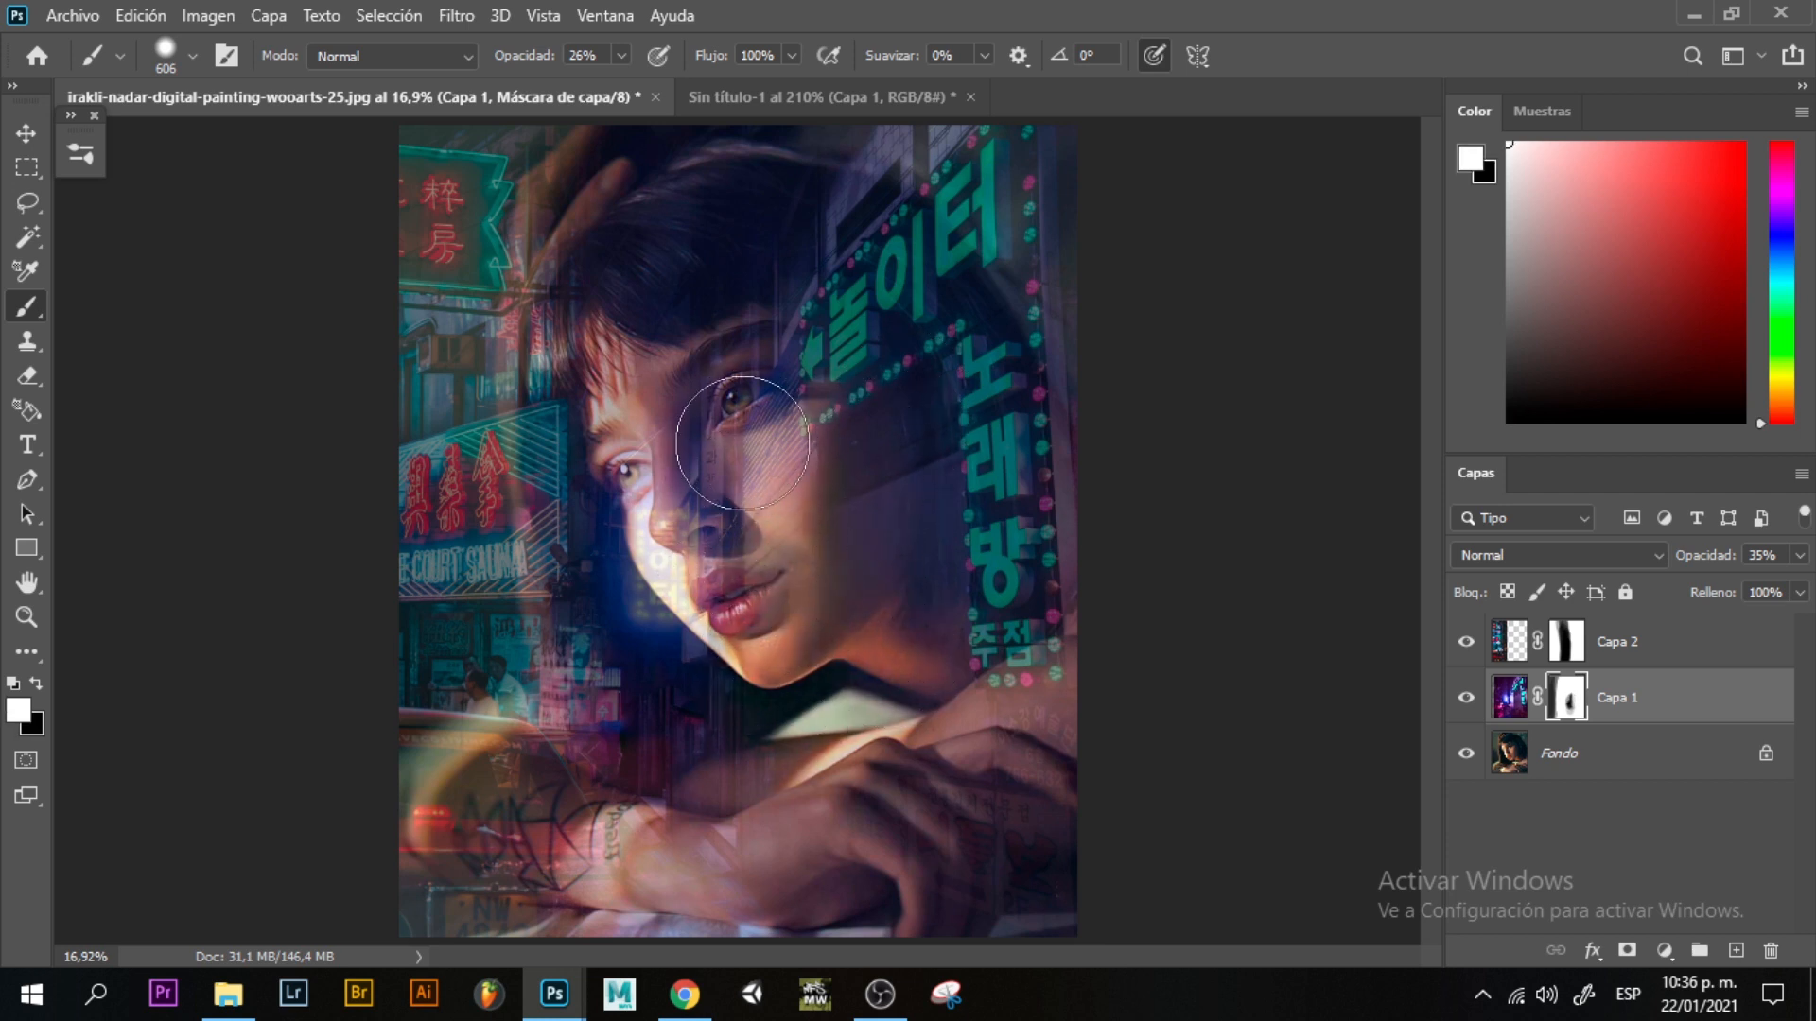
pyautogui.press('x')
pyautogui.moveTo(817, 540)
pyautogui.mouseDown()
pyautogui.moveTo(809, 670)
pyautogui.moveTo(832, 589)
pyautogui.moveTo(917, 478)
pyautogui.moveTo(905, 458)
pyautogui.moveTo(853, 641)
pyautogui.moveTo(874, 688)
pyautogui.moveTo(975, 736)
pyautogui.mouseUp()
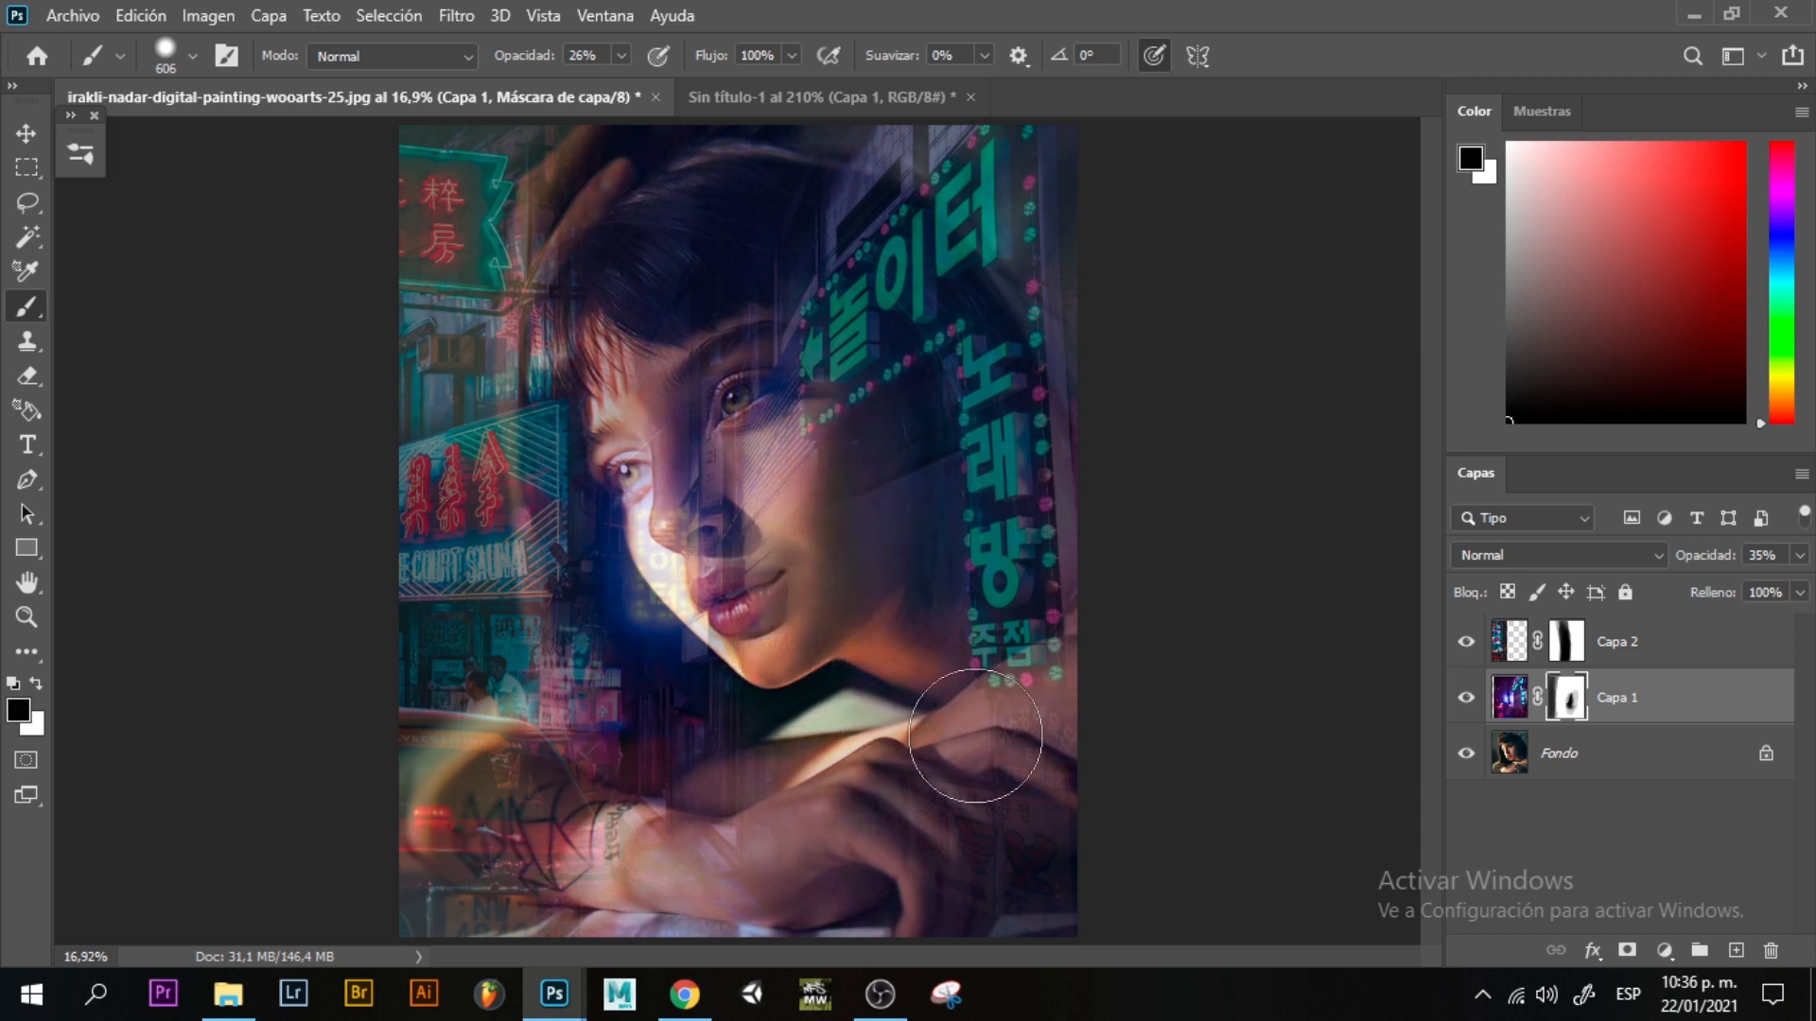
# Apply a Gaussian blur with a radius of 8.4 pixels to the alley layer's image.
pyautogui.click(1511, 700)
pyautogui.click(454, 17)
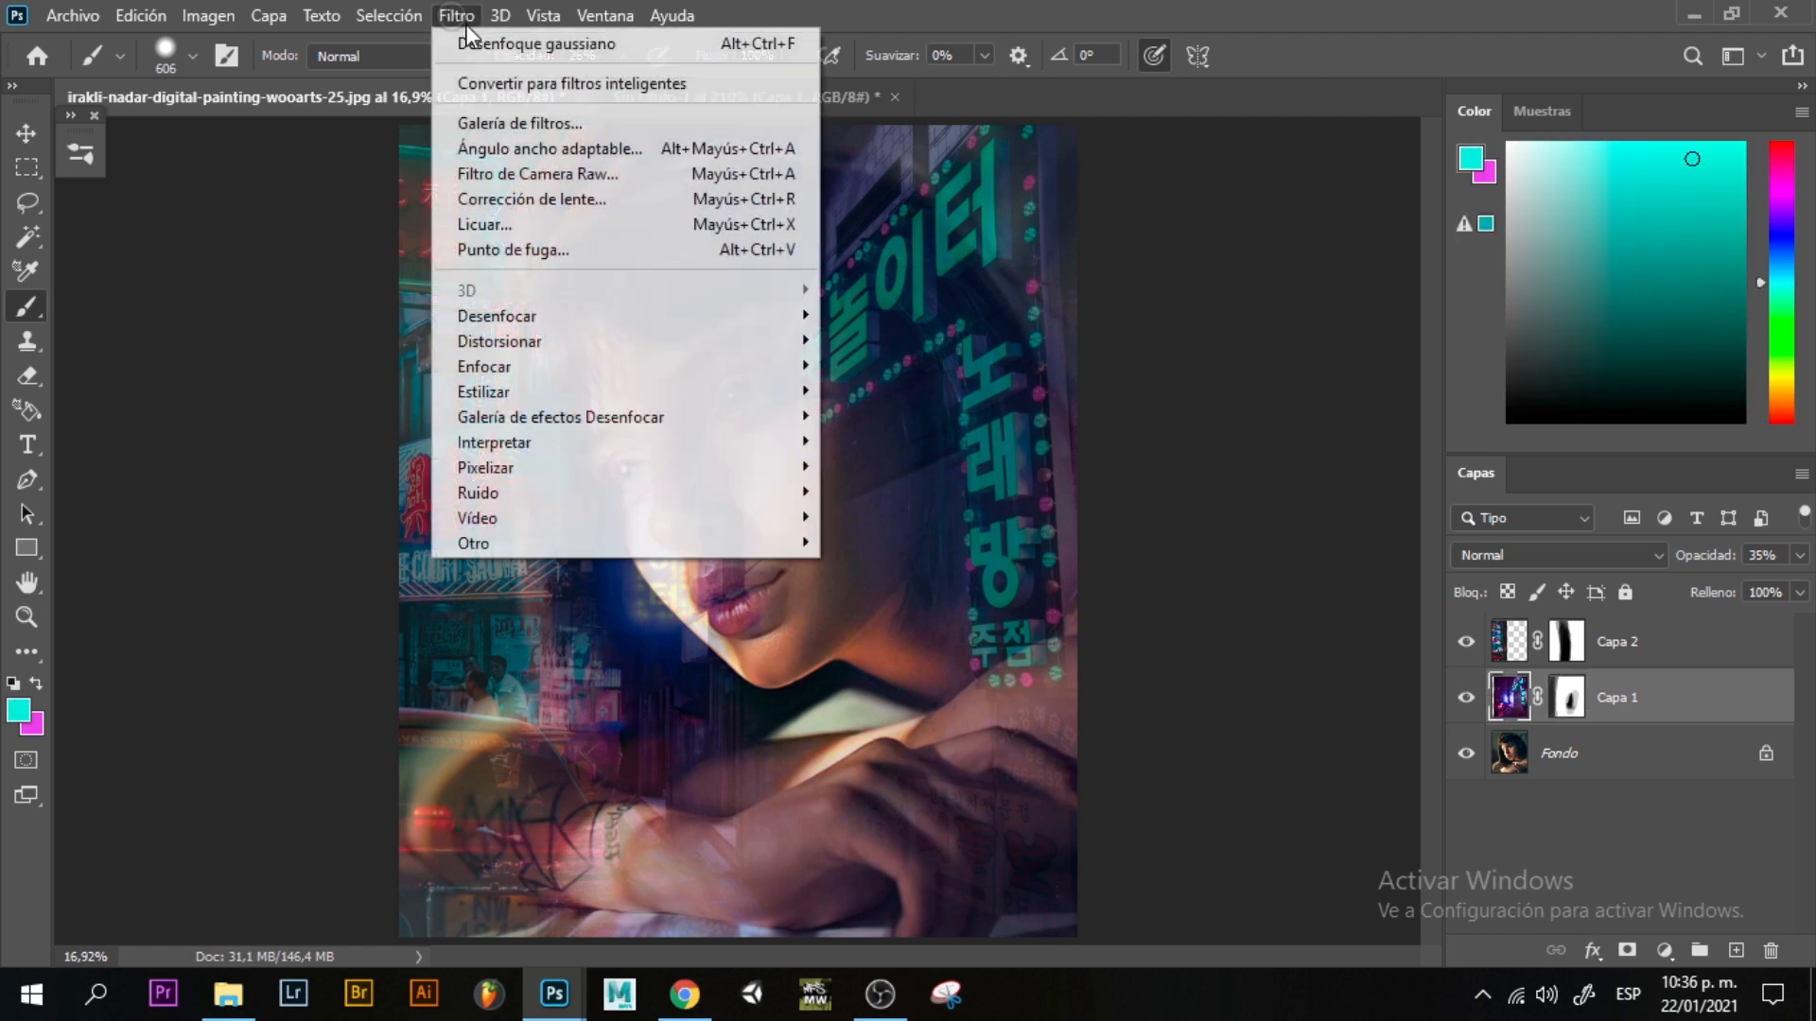
pyautogui.moveTo(754, 314)
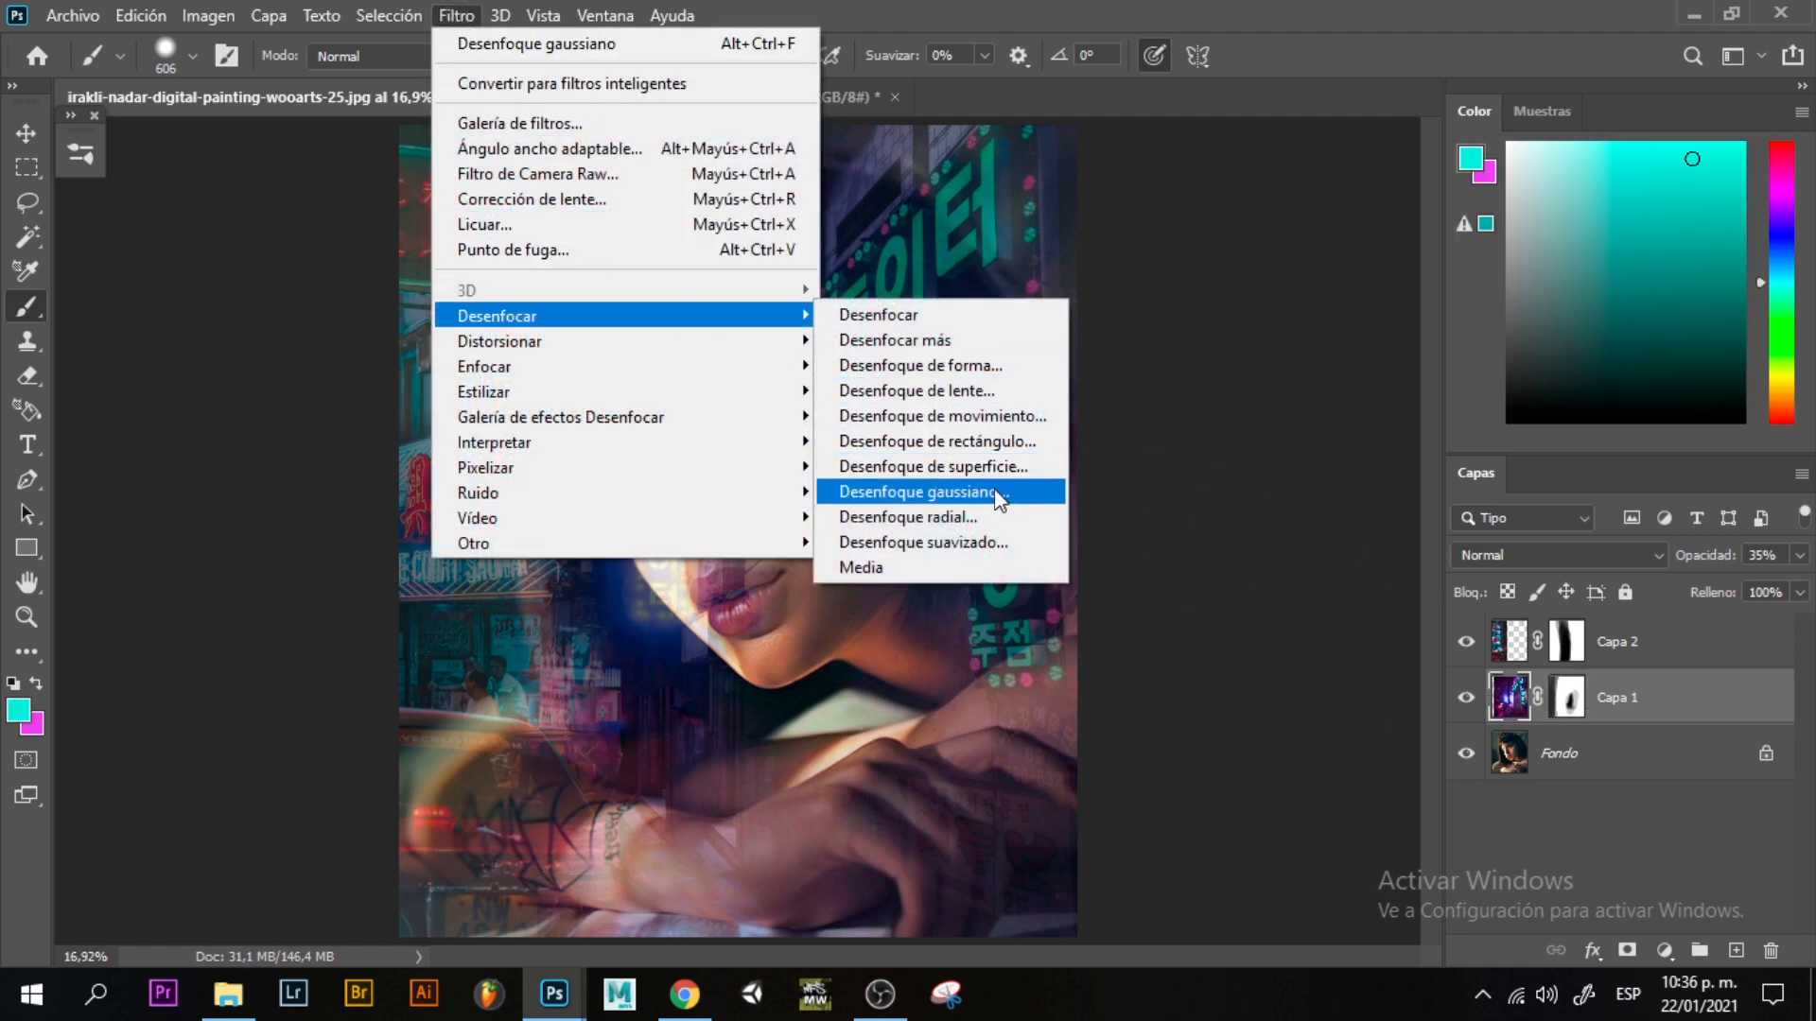
pyautogui.click(923, 491)
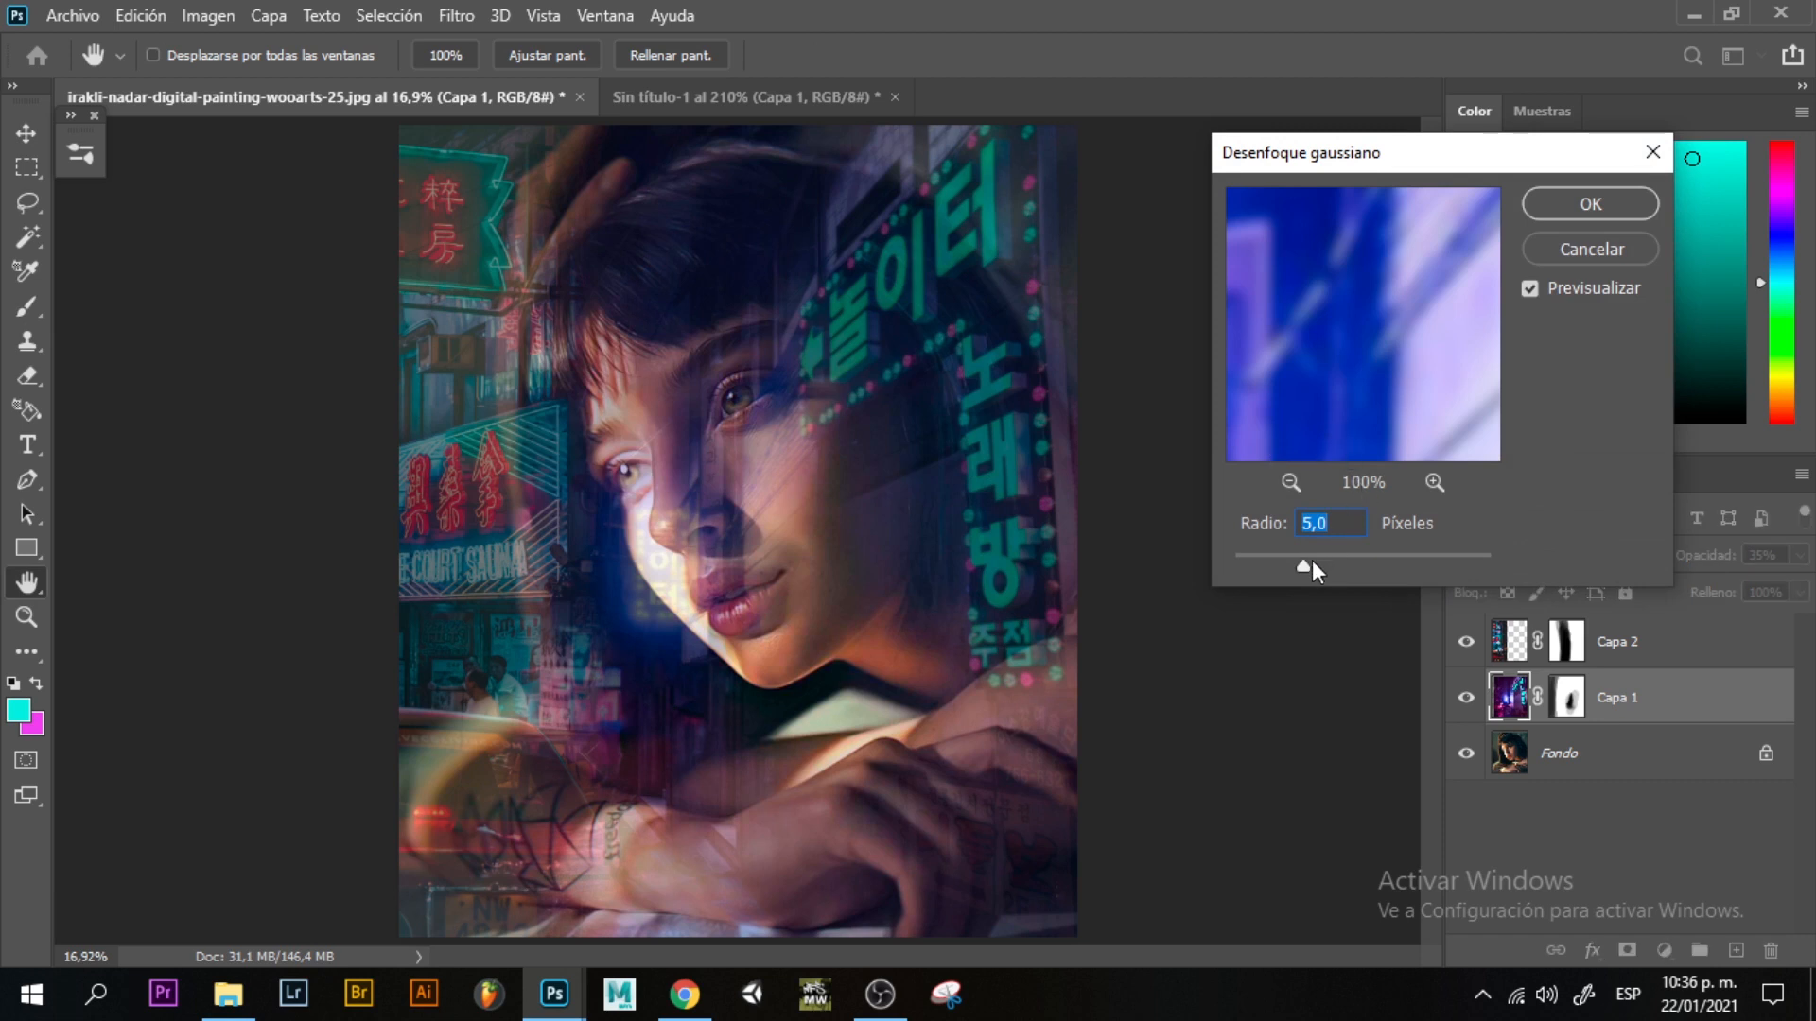
pyautogui.moveTo(1313, 560)
pyautogui.mouseDown()
pyautogui.moveTo(1341, 558)
pyautogui.moveTo(1326, 558)
pyautogui.mouseUp()
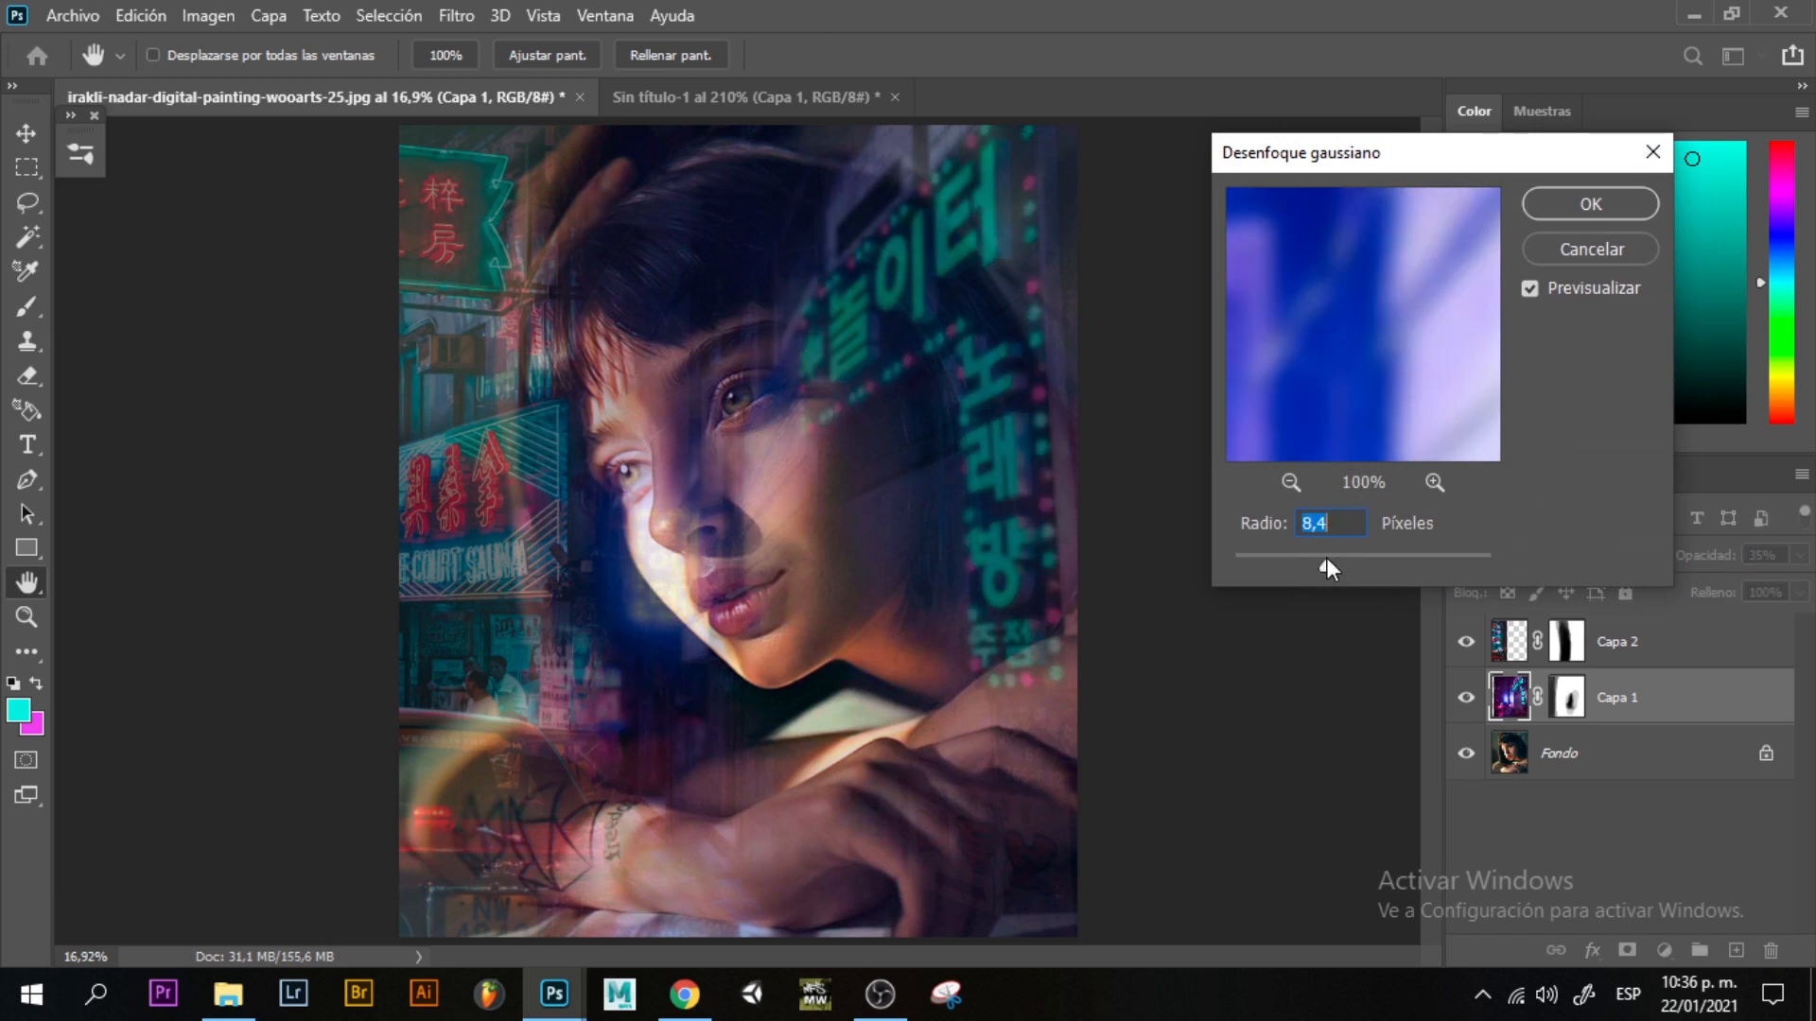
pyautogui.click(1607, 203)
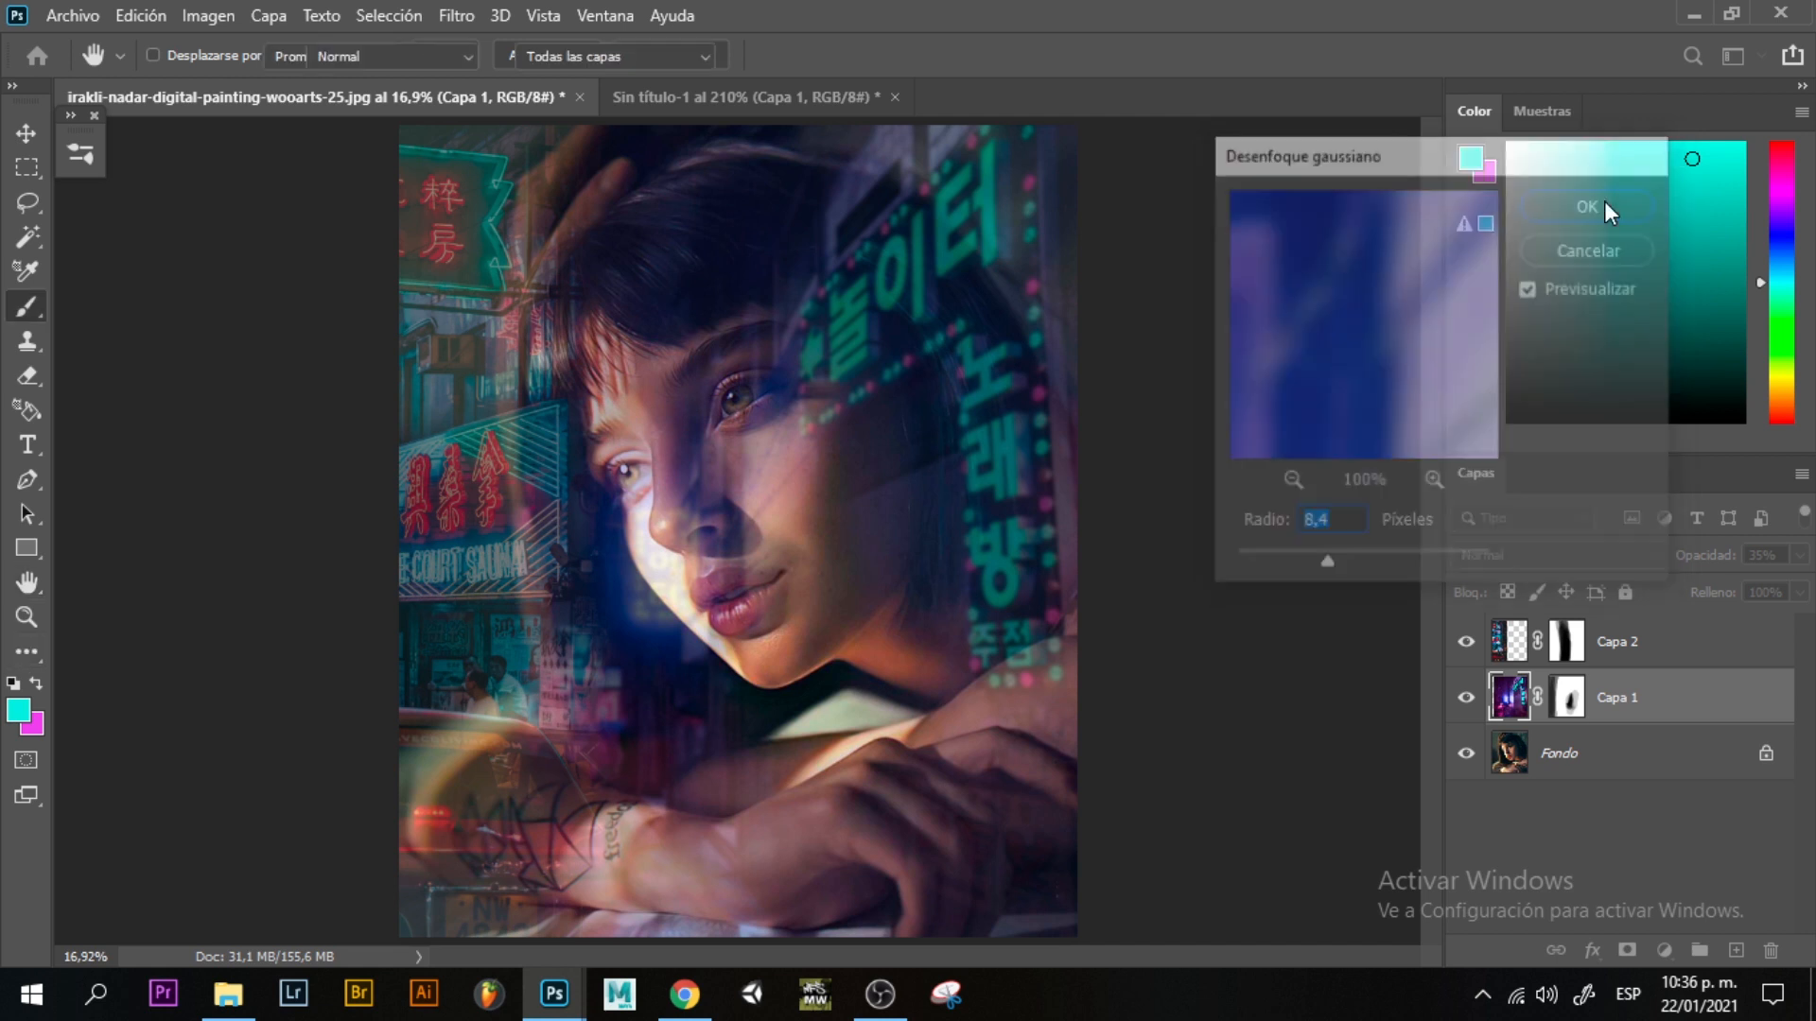
# Apply a Gaussian blur with a radius of 5.6 pixels to the taxi street layer's image.
pyautogui.click(1511, 646)
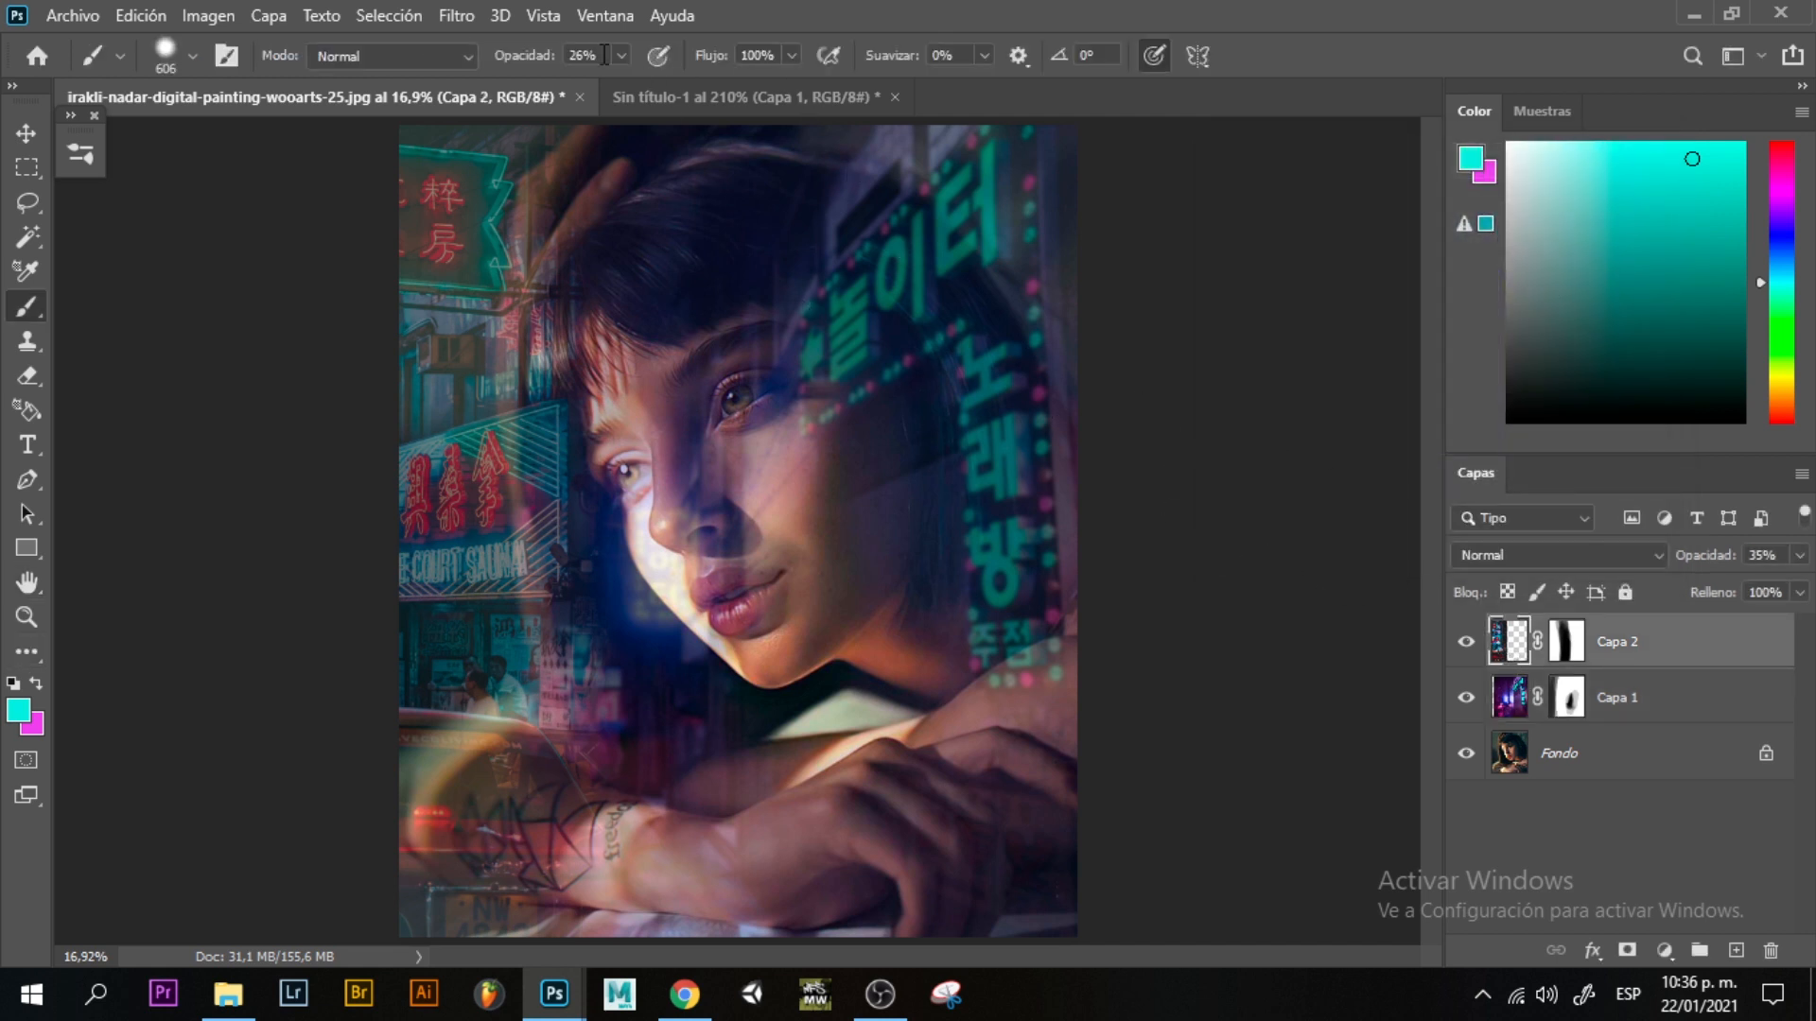
pyautogui.click(459, 18)
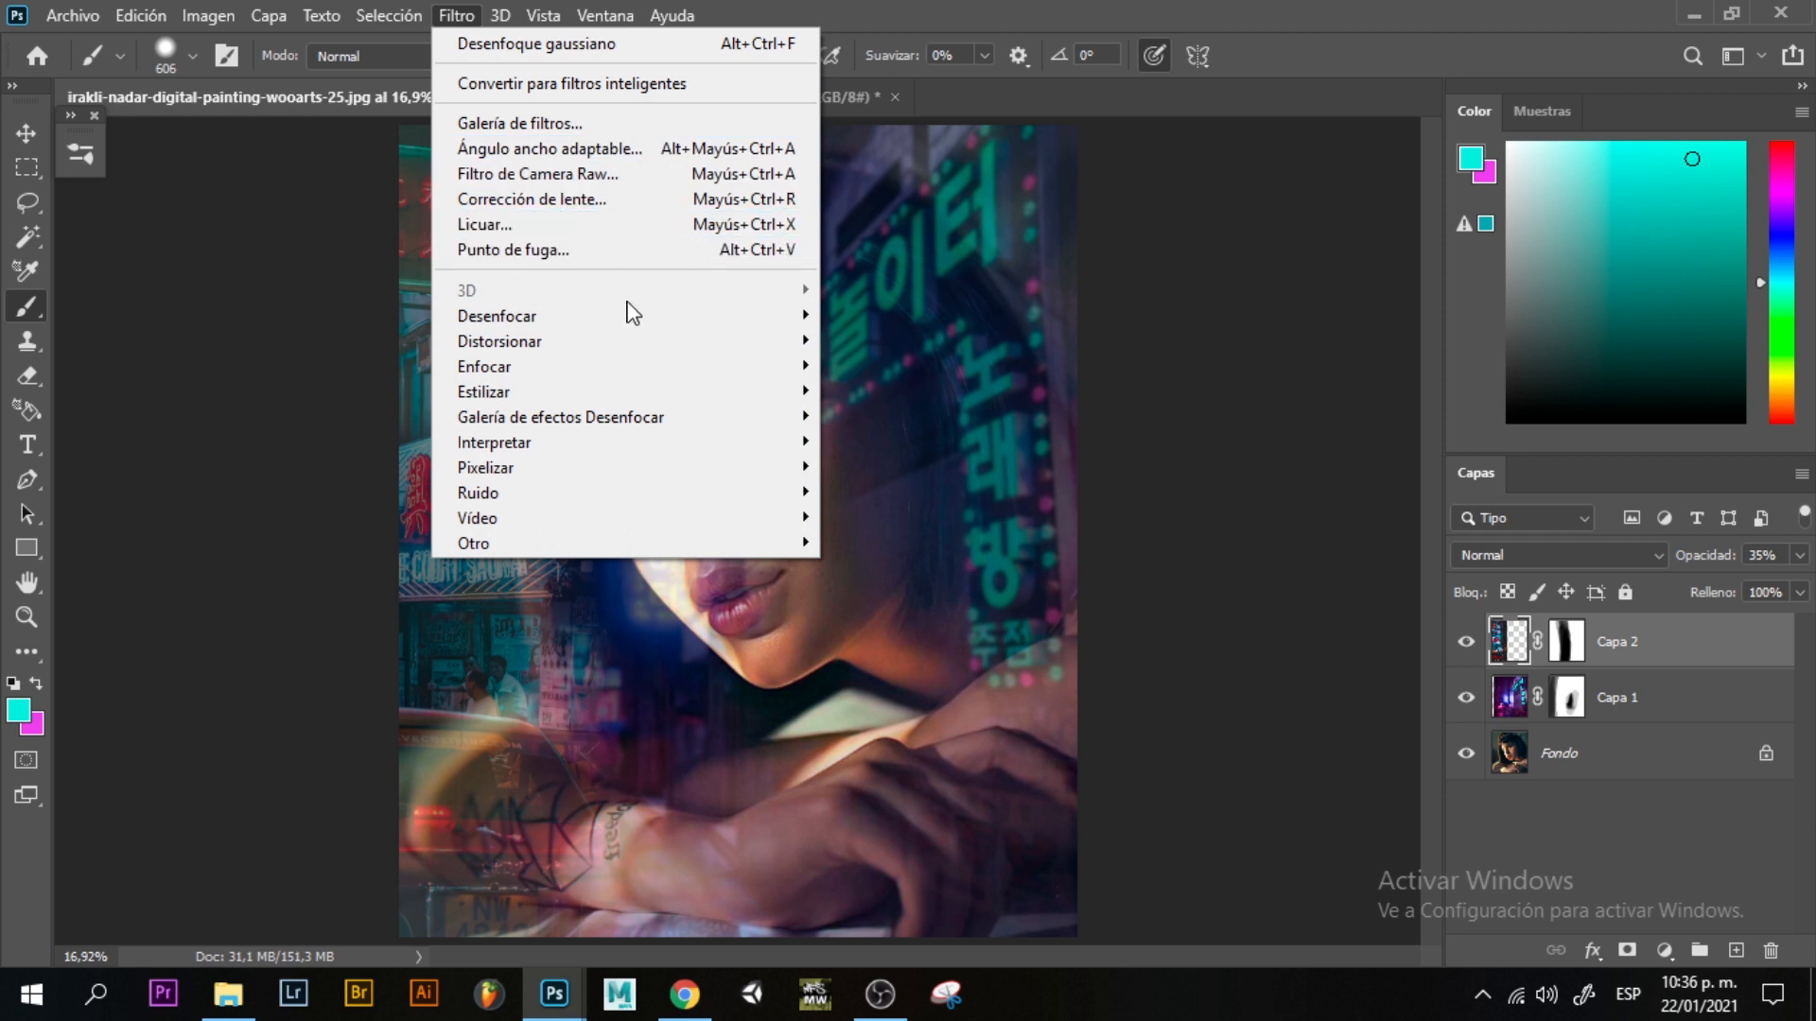
pyautogui.moveTo(631, 315)
pyautogui.click(989, 488)
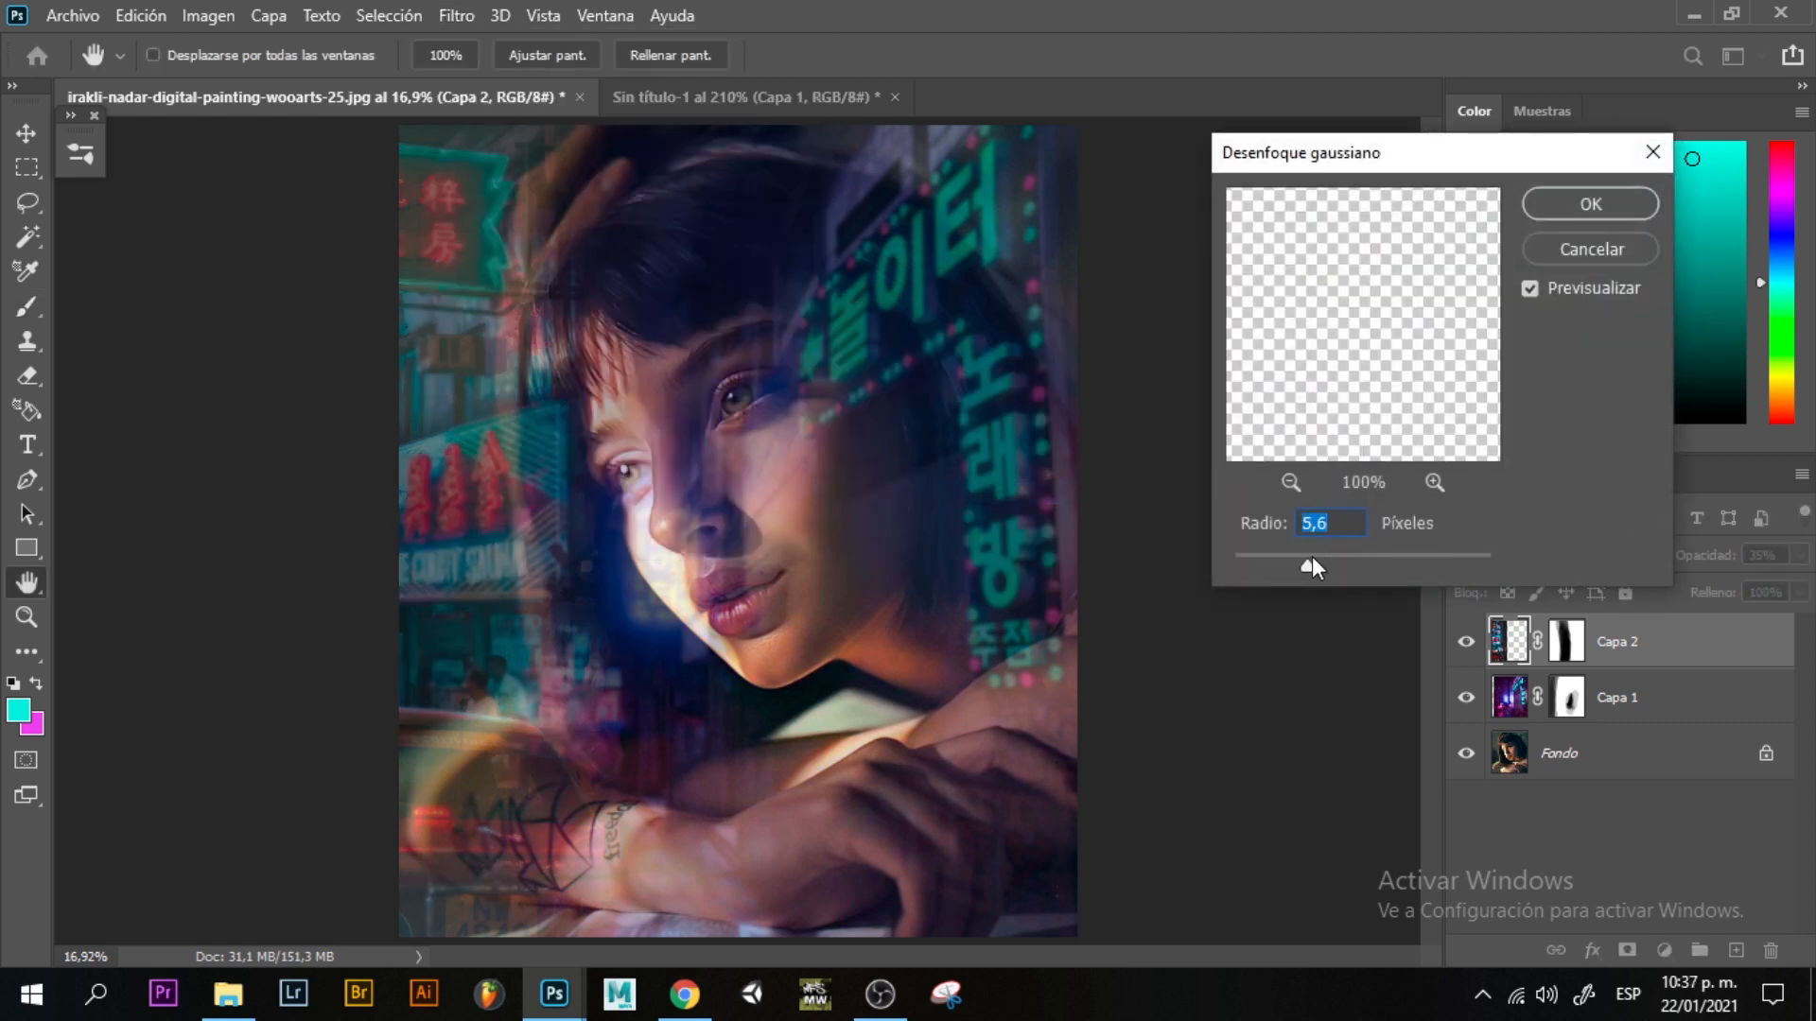
pyautogui.click(1574, 207)
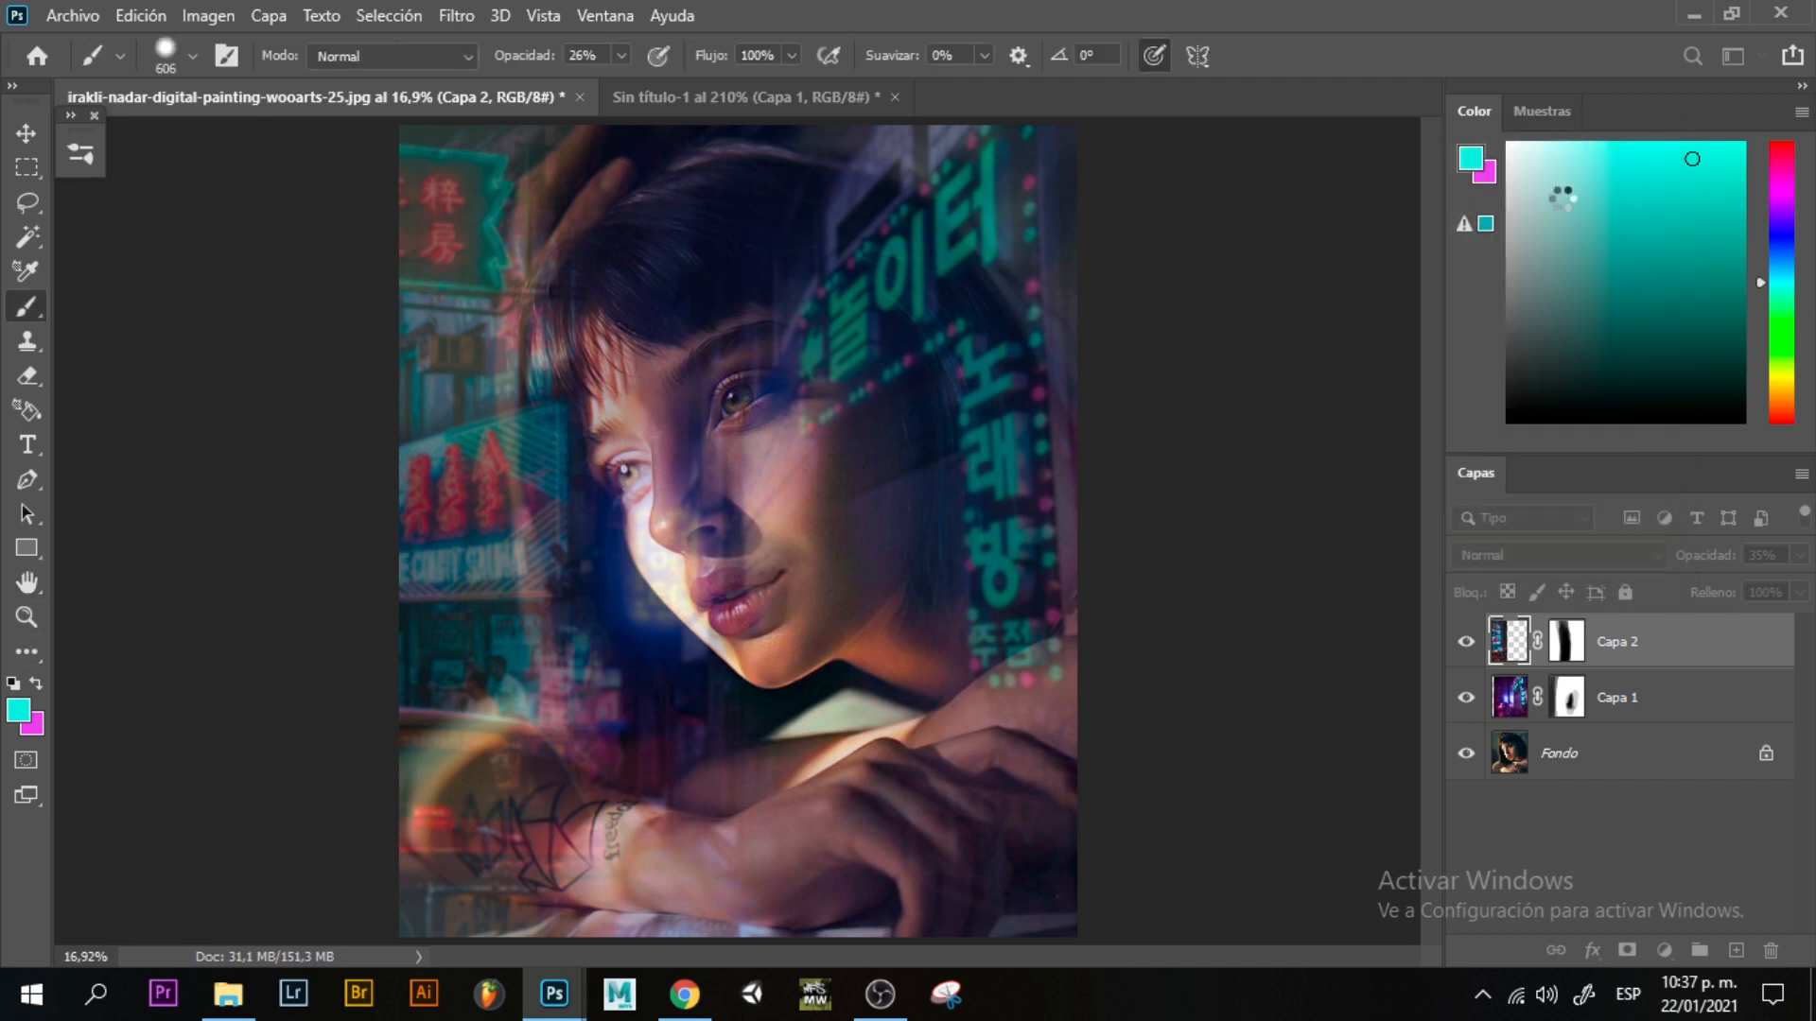
# In the Camera Raw filter, set the taxi layer's hues to reds -100, blues -53, purples +33 and magentas -9.
pyautogui.click(212, 15)
pyautogui.moveTo(252, 94)
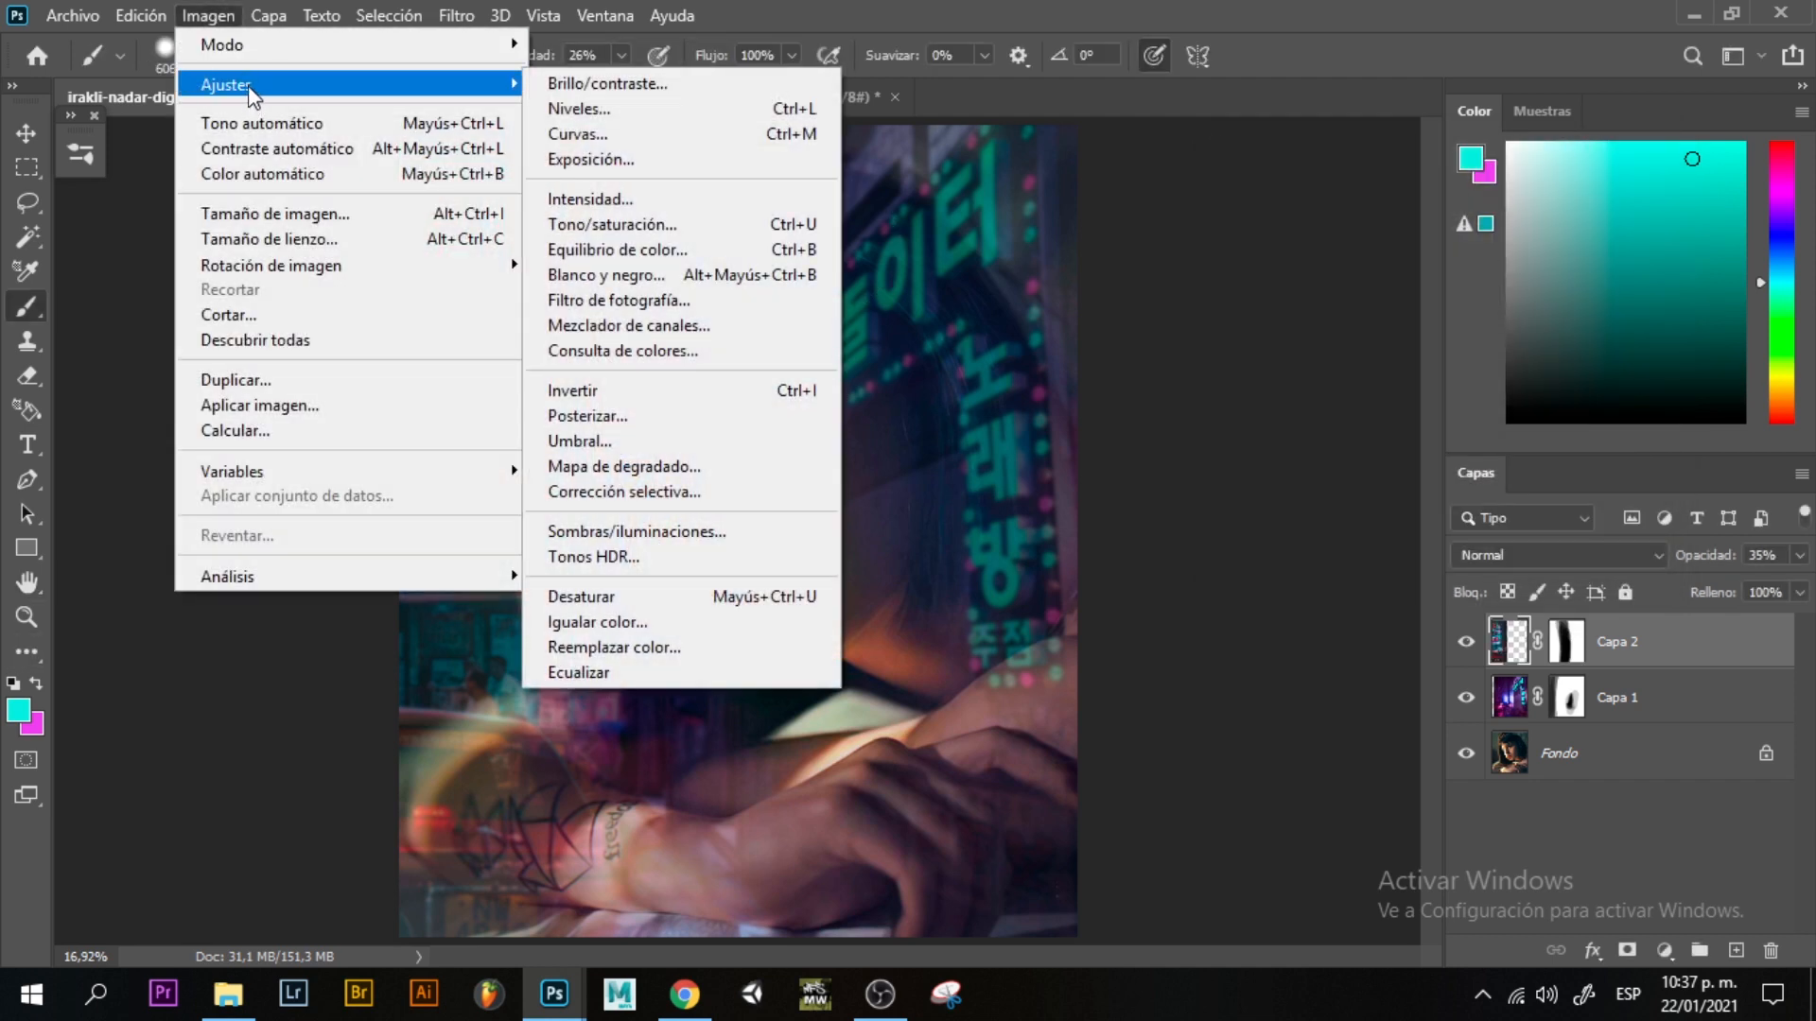
pyautogui.moveTo(455, 17)
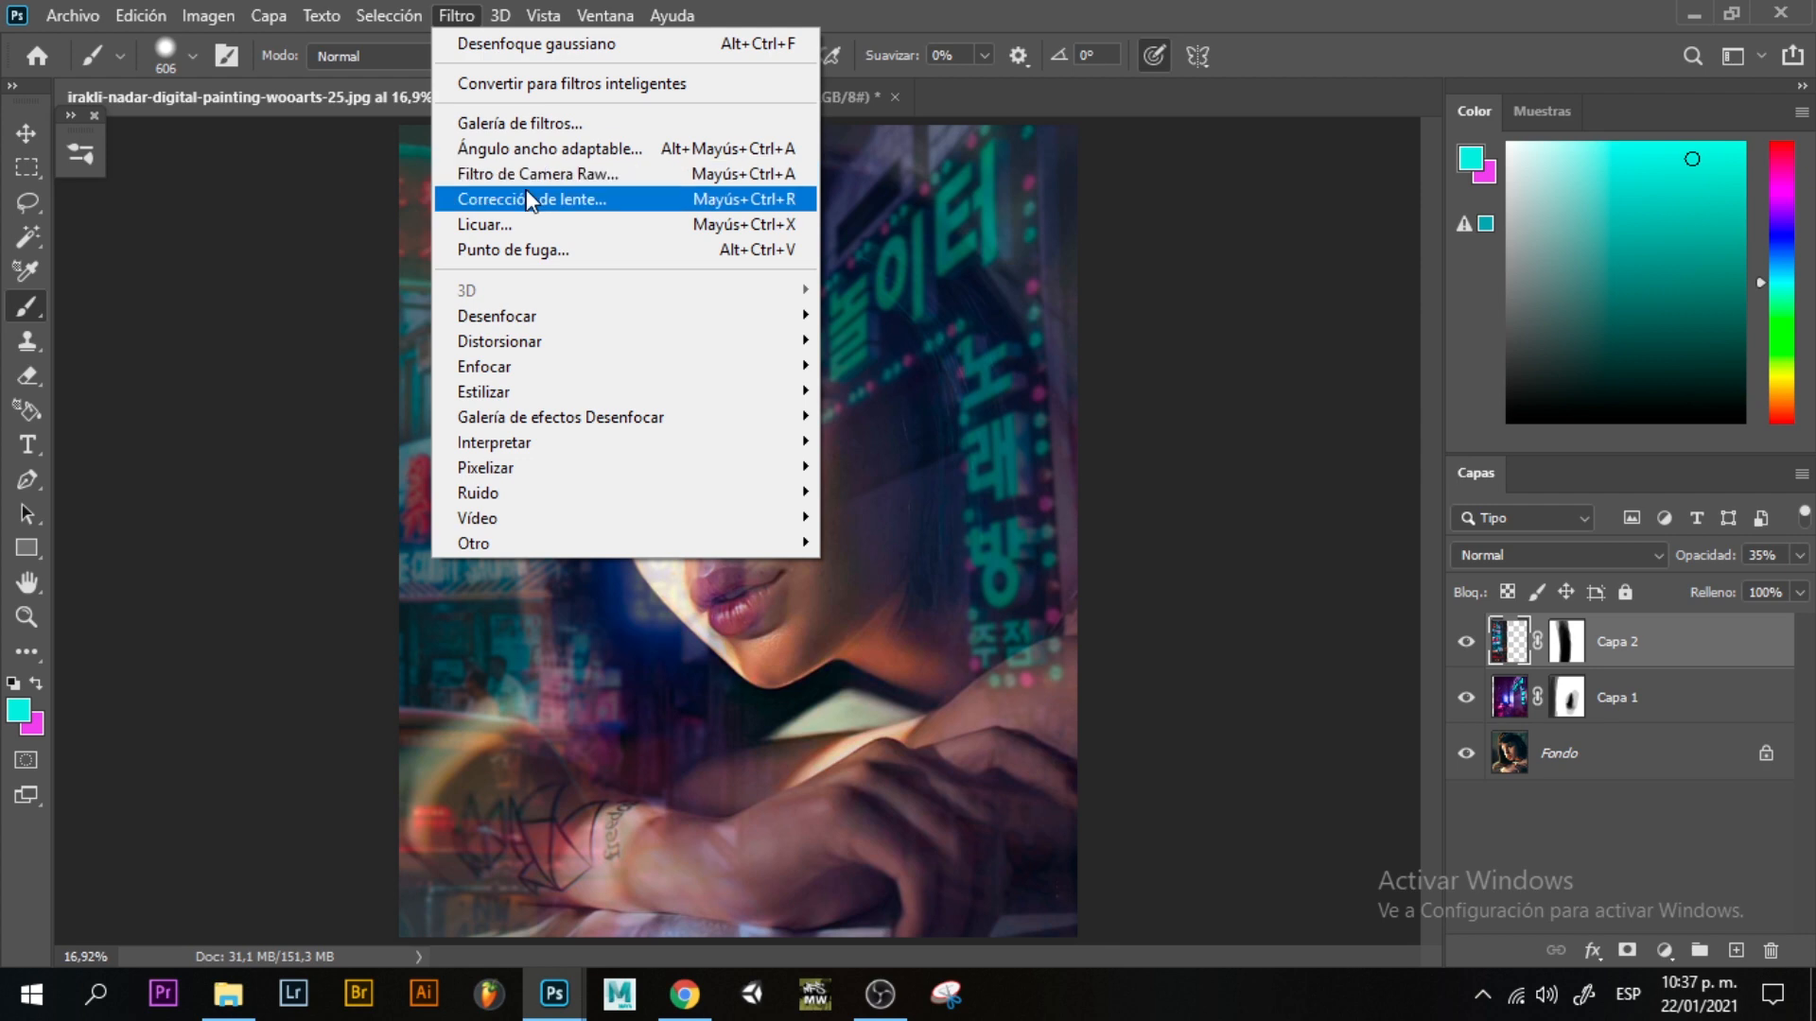
pyautogui.click(610, 174)
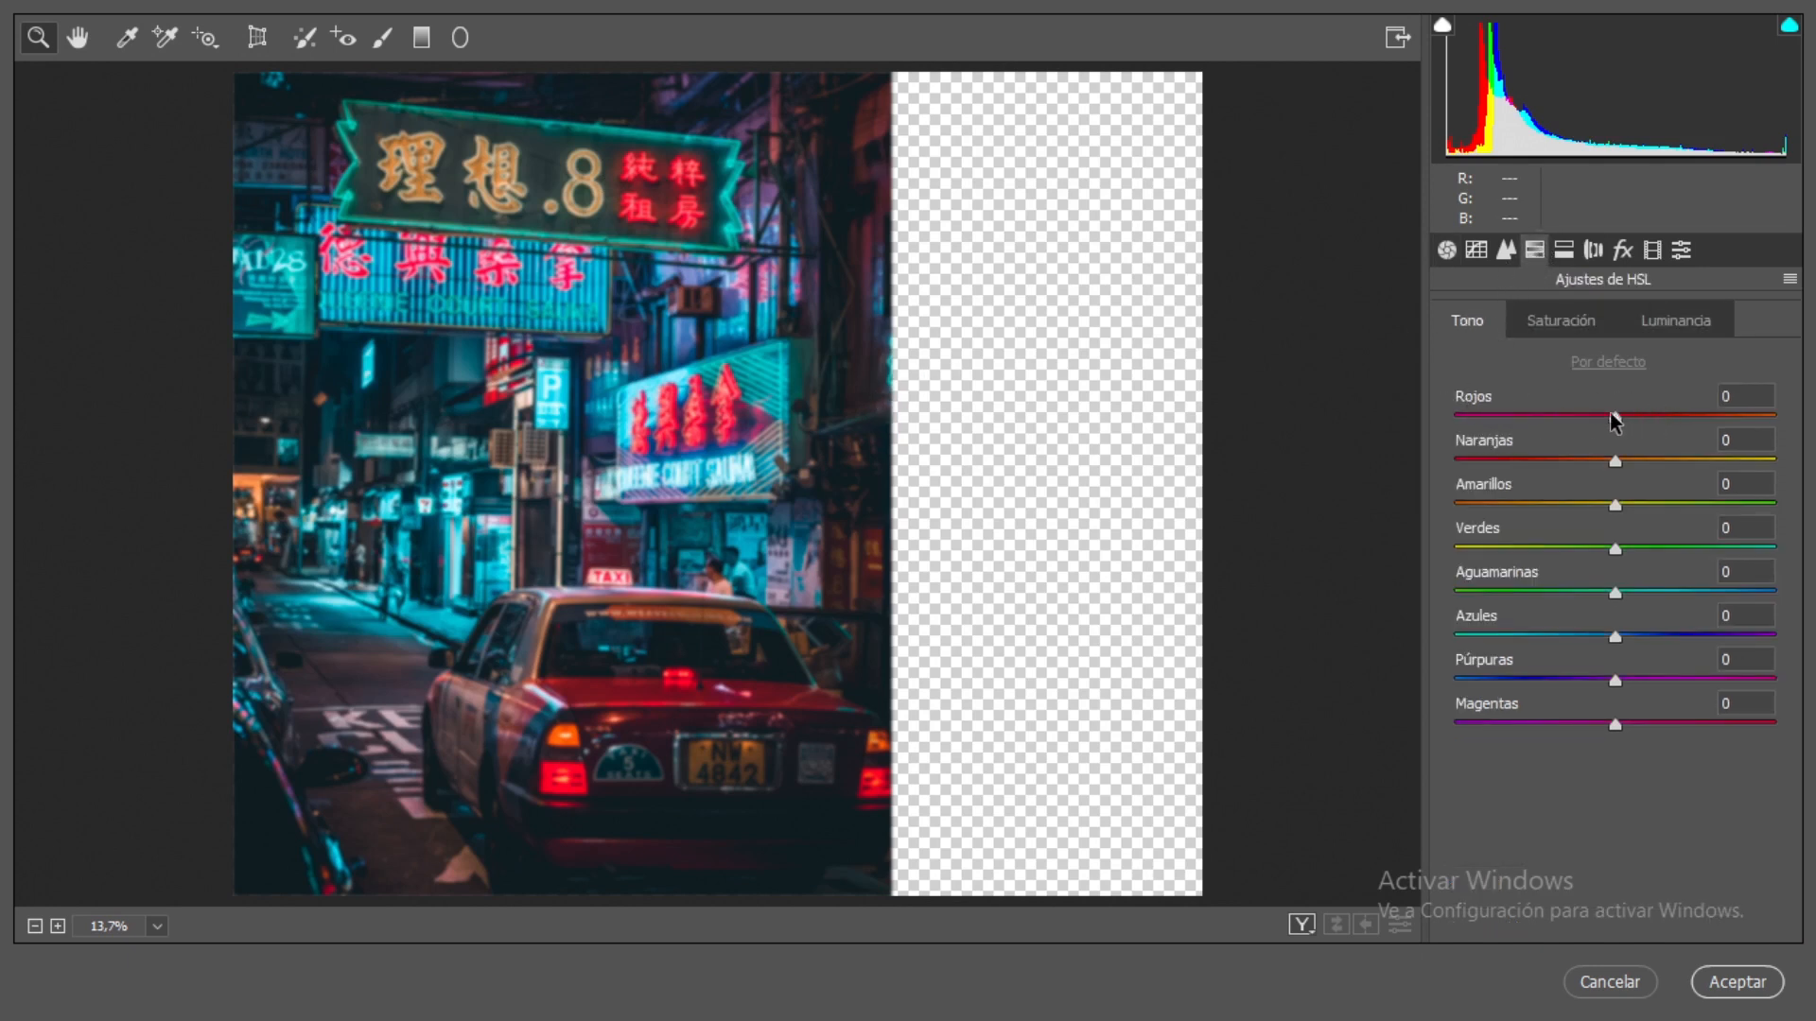
pyautogui.moveTo(1615, 420); pyautogui.dragTo(1440, 428)
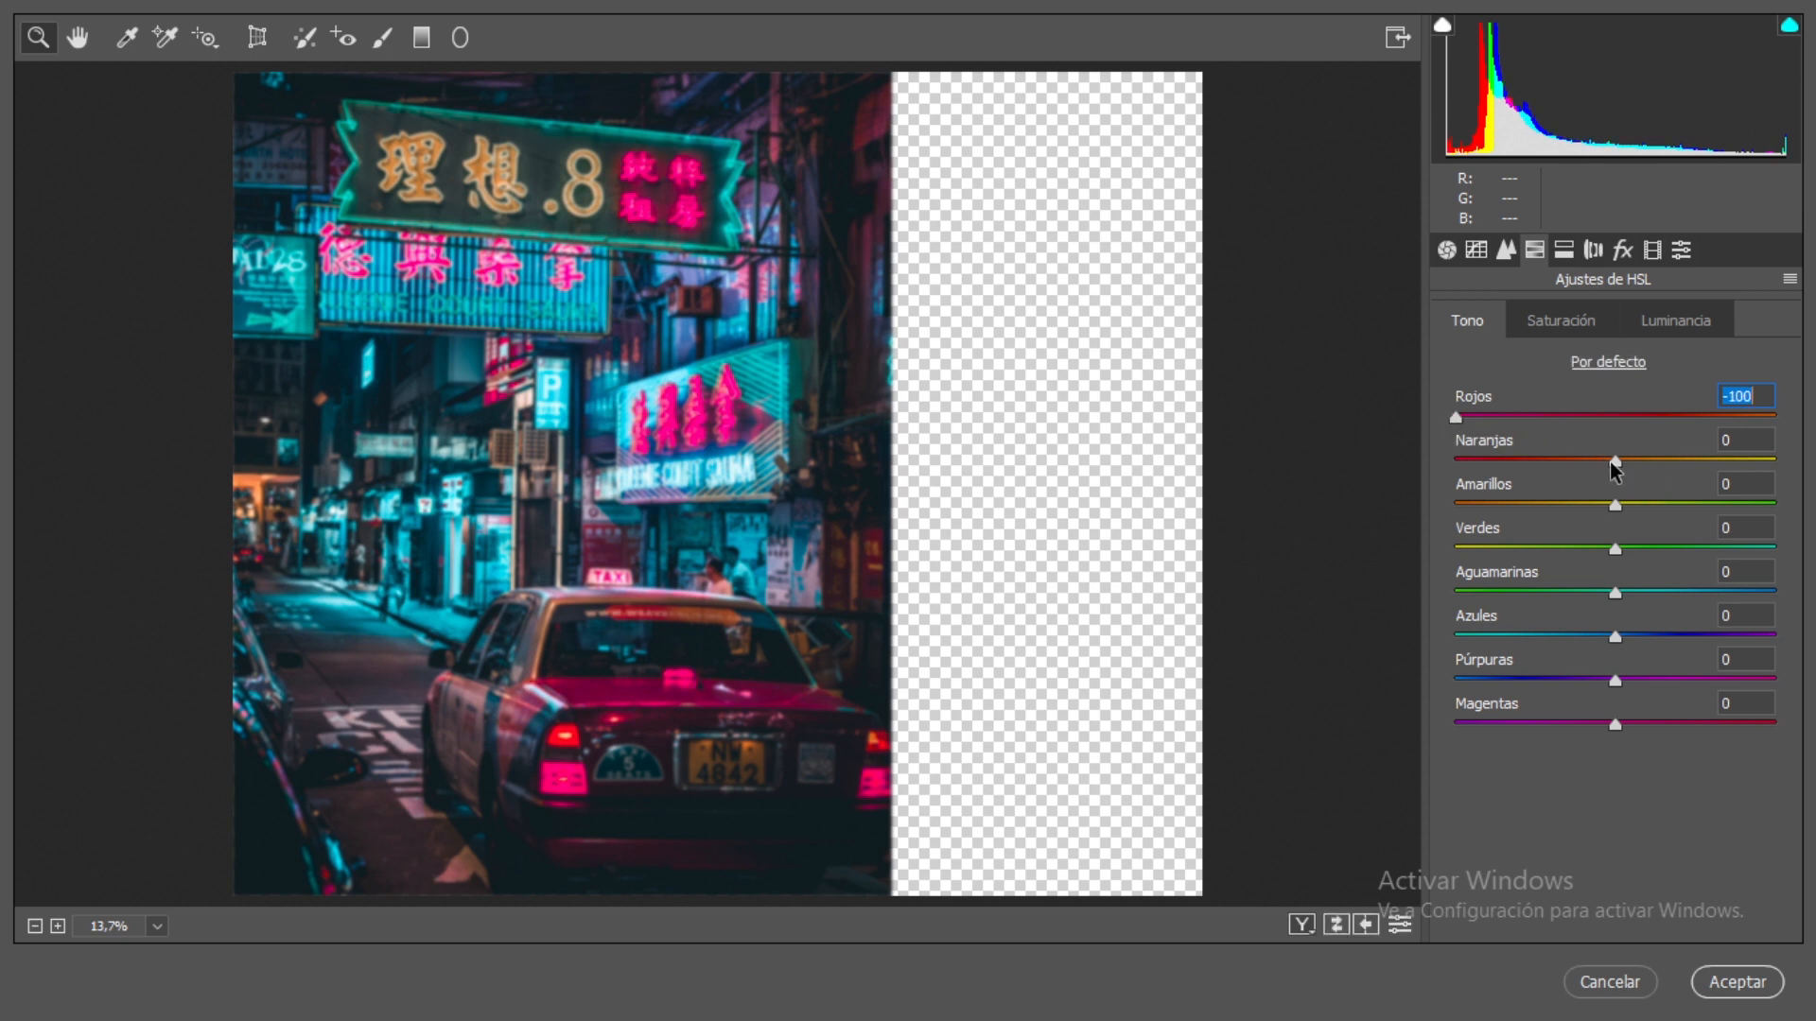
pyautogui.moveTo(1619, 679); pyautogui.dragTo(1702, 674)
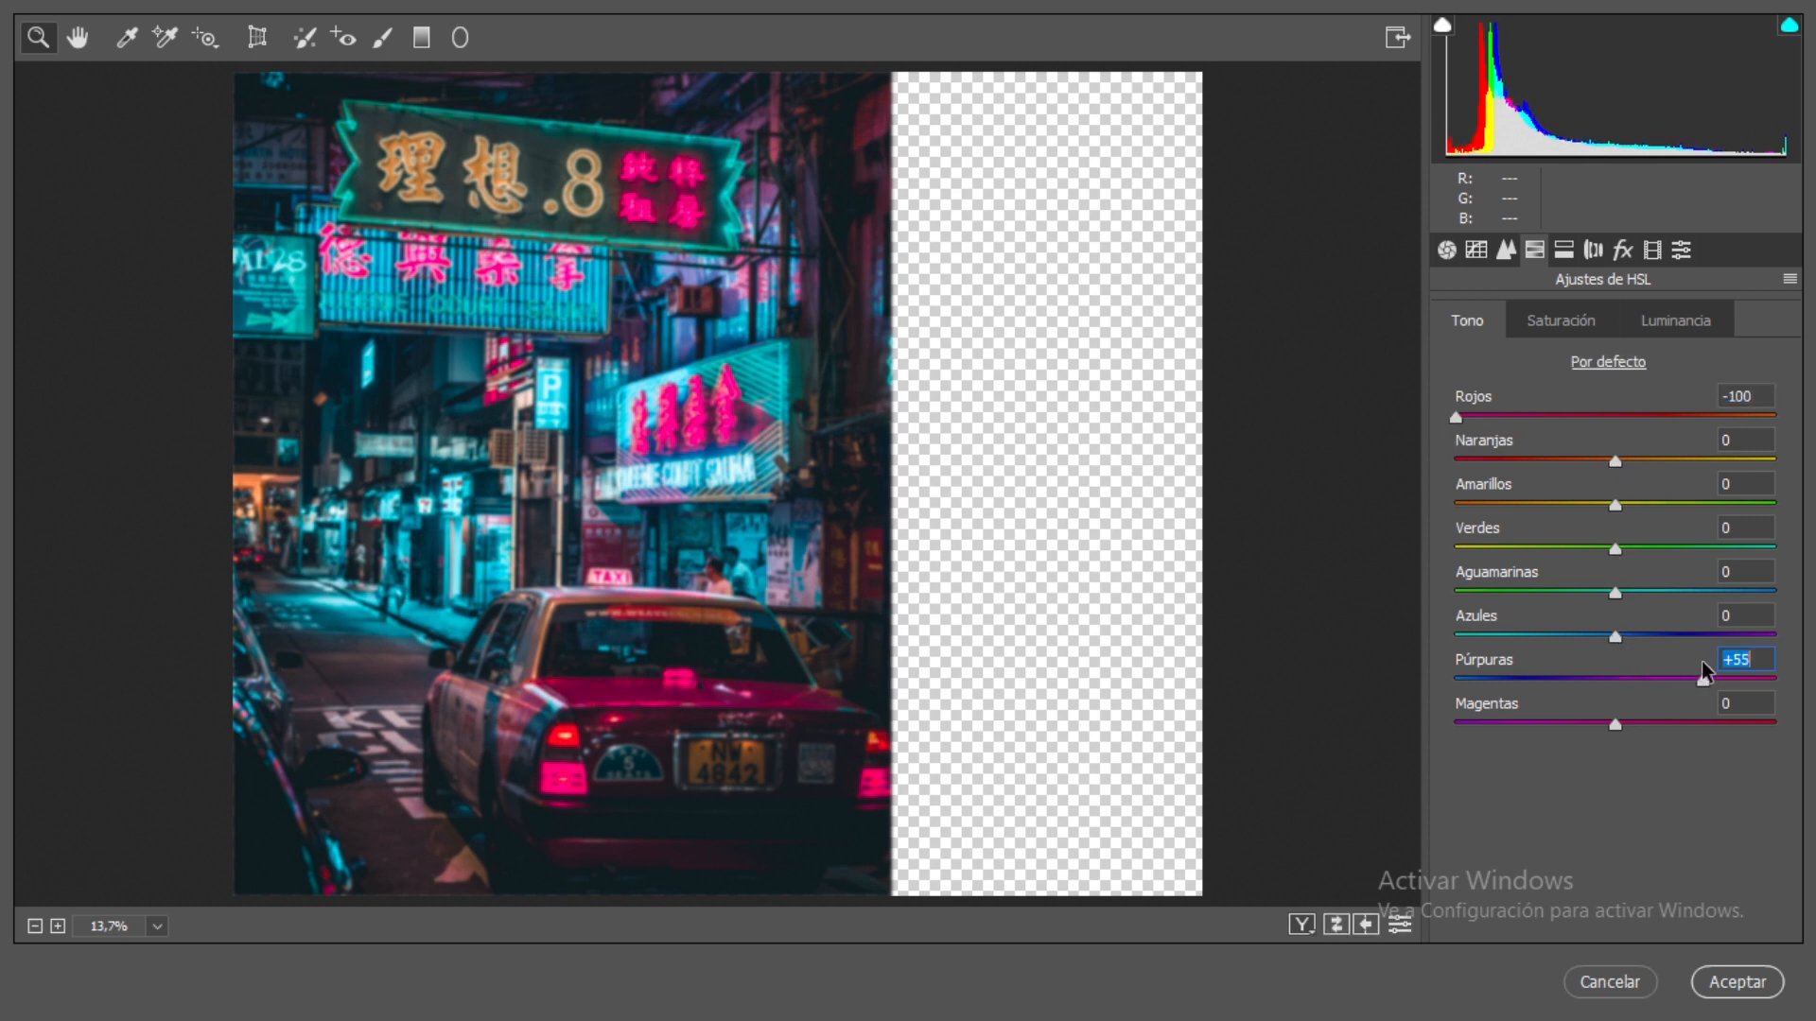
pyautogui.moveTo(1615, 637); pyautogui.dragTo(1543, 639)
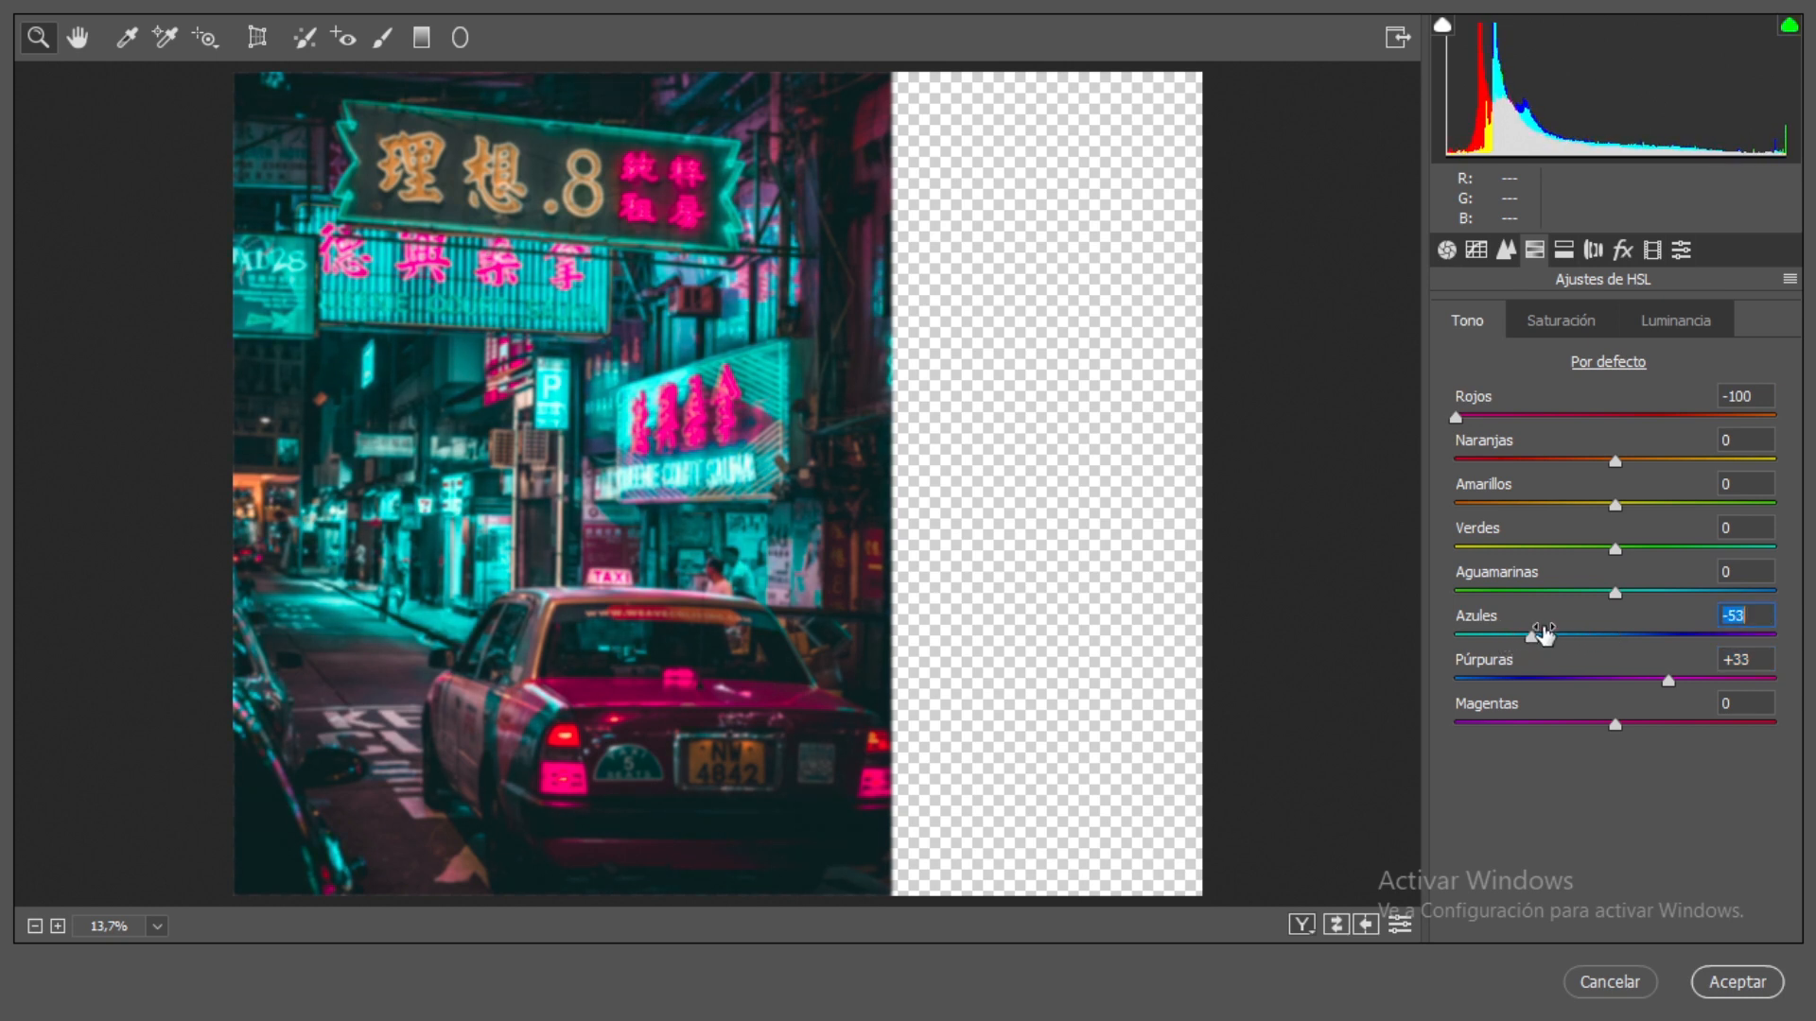
pyautogui.moveTo(1615, 724)
pyautogui.mouseDown()
pyautogui.moveTo(1551, 724)
pyautogui.moveTo(1600, 724)
pyautogui.mouseUp()
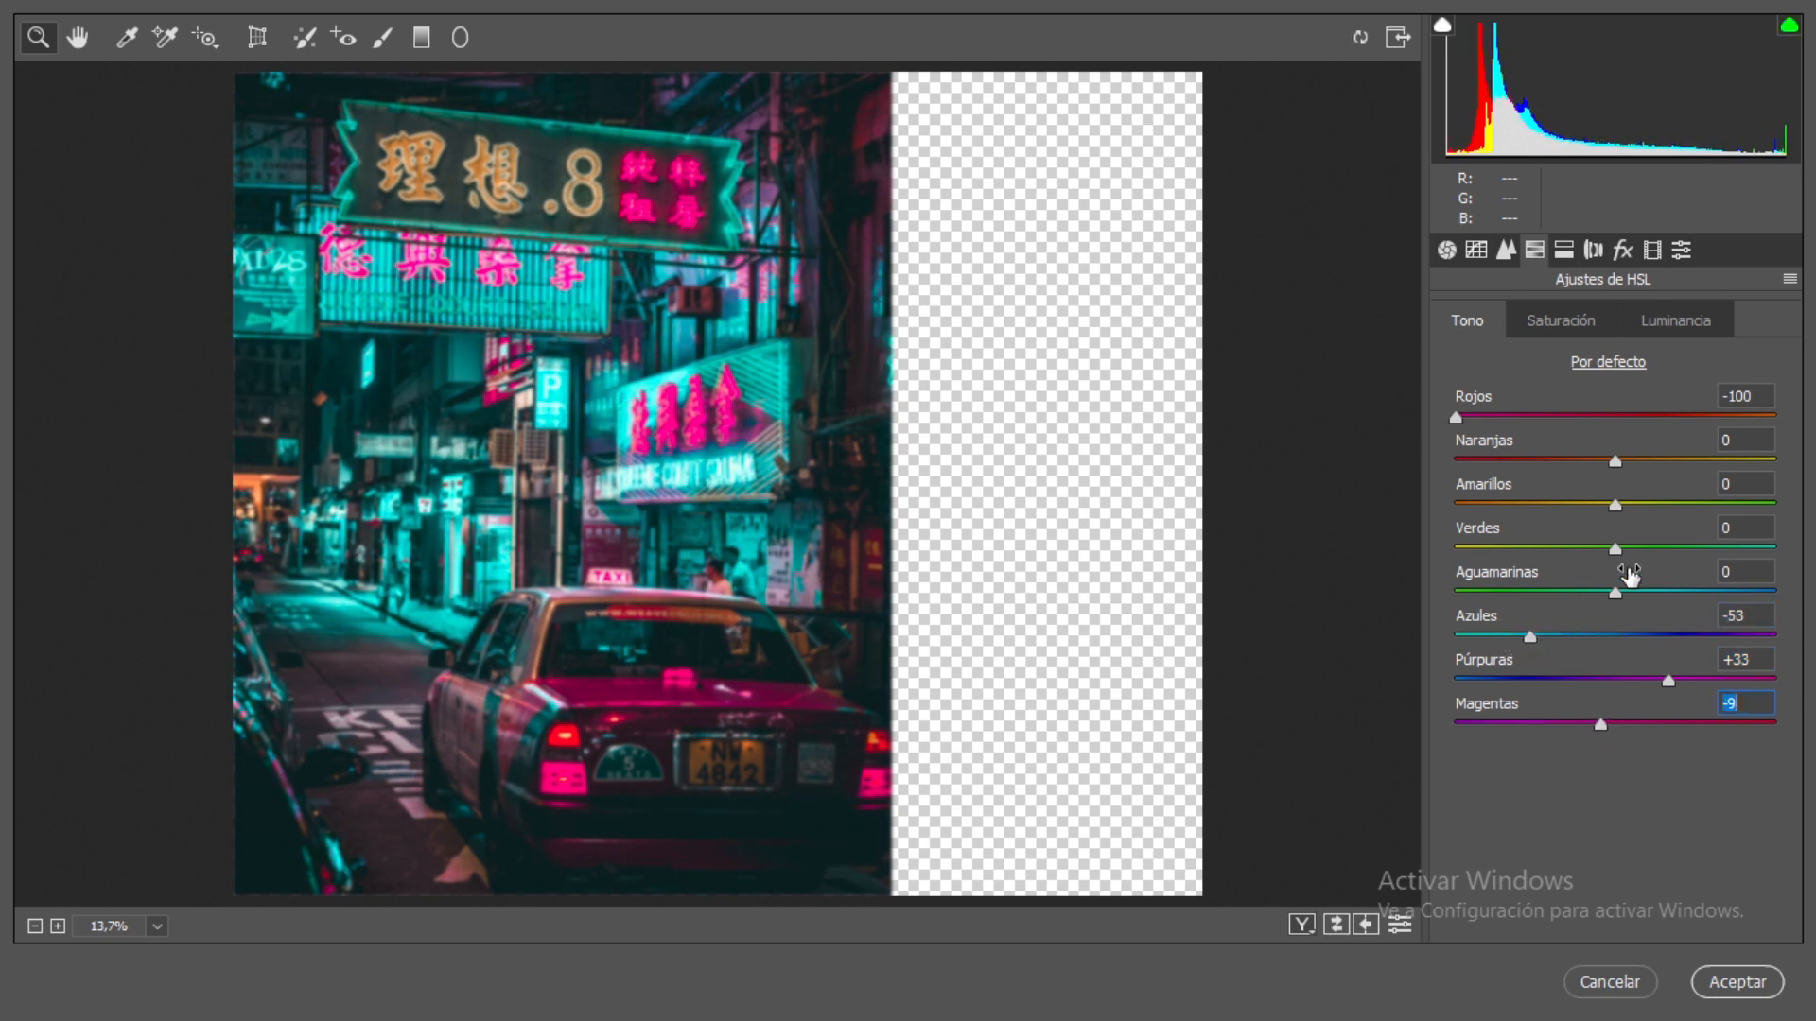
# Set the HSL saturation to reds -3 and purples +18, and apply the Camera Raw filter to the taxi street layer.
pyautogui.click(1588, 324)
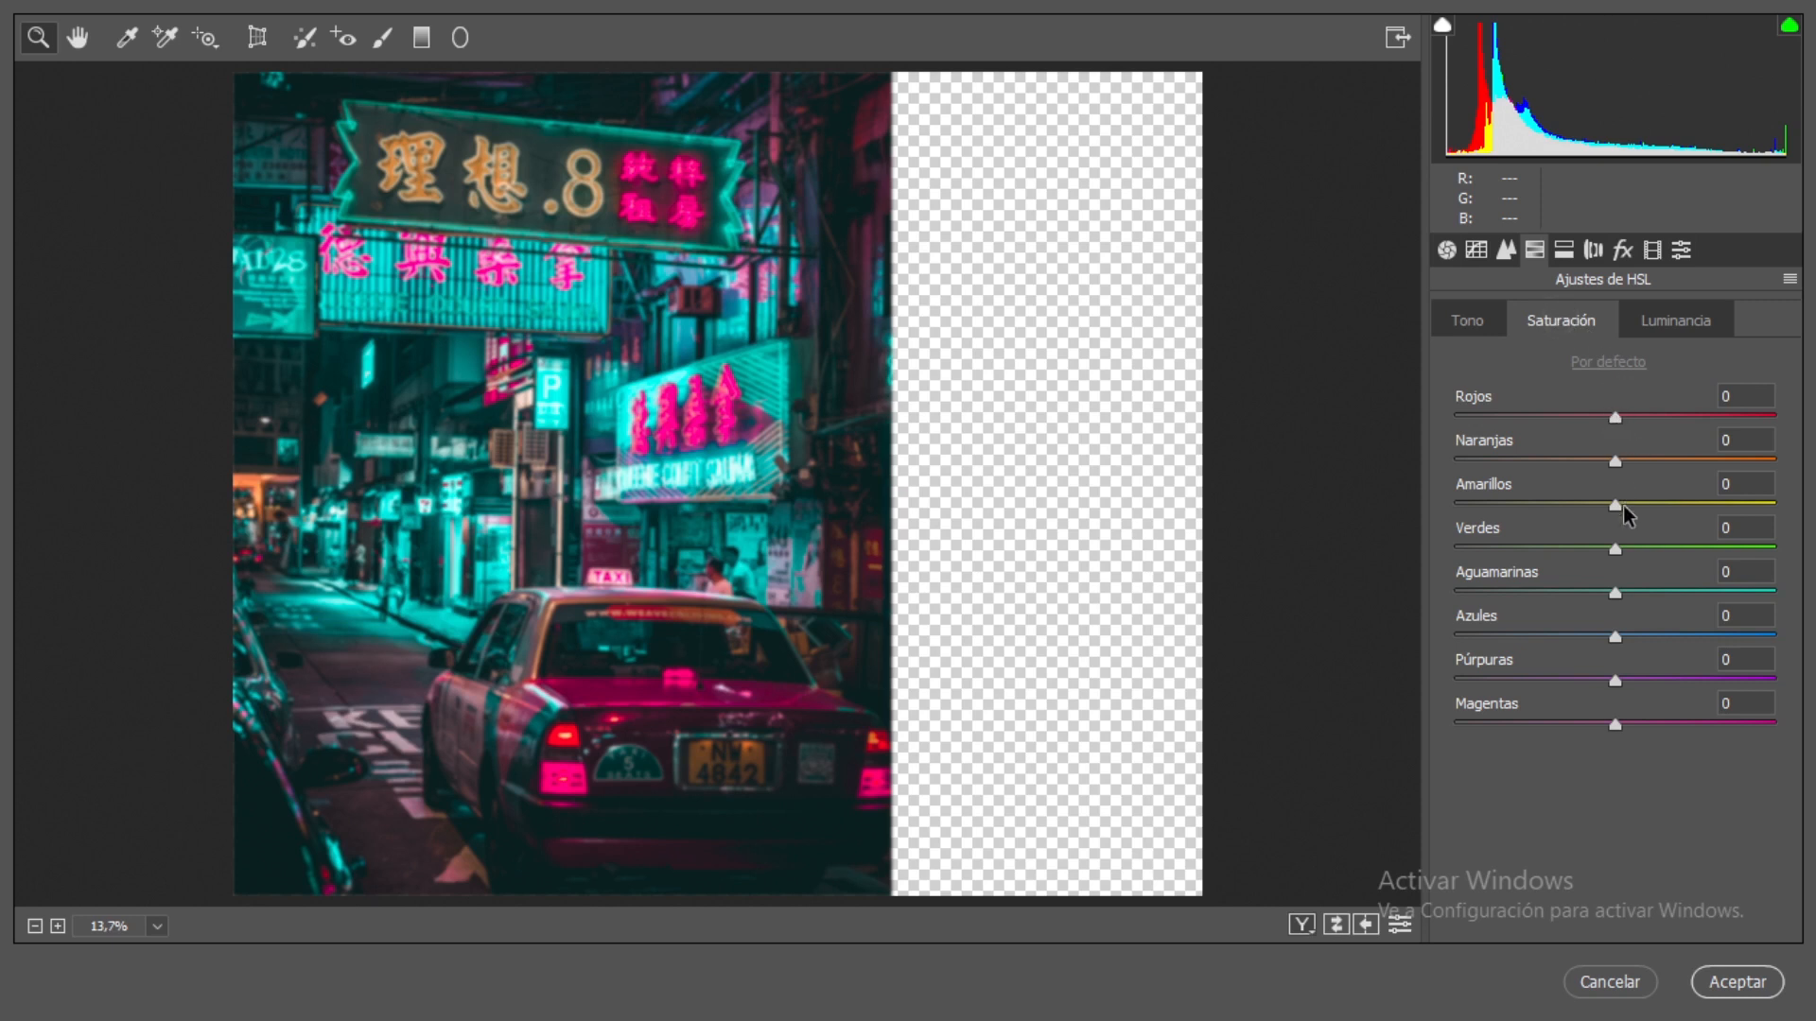
pyautogui.moveTo(1667, 417); pyautogui.dragTo(1607, 417)
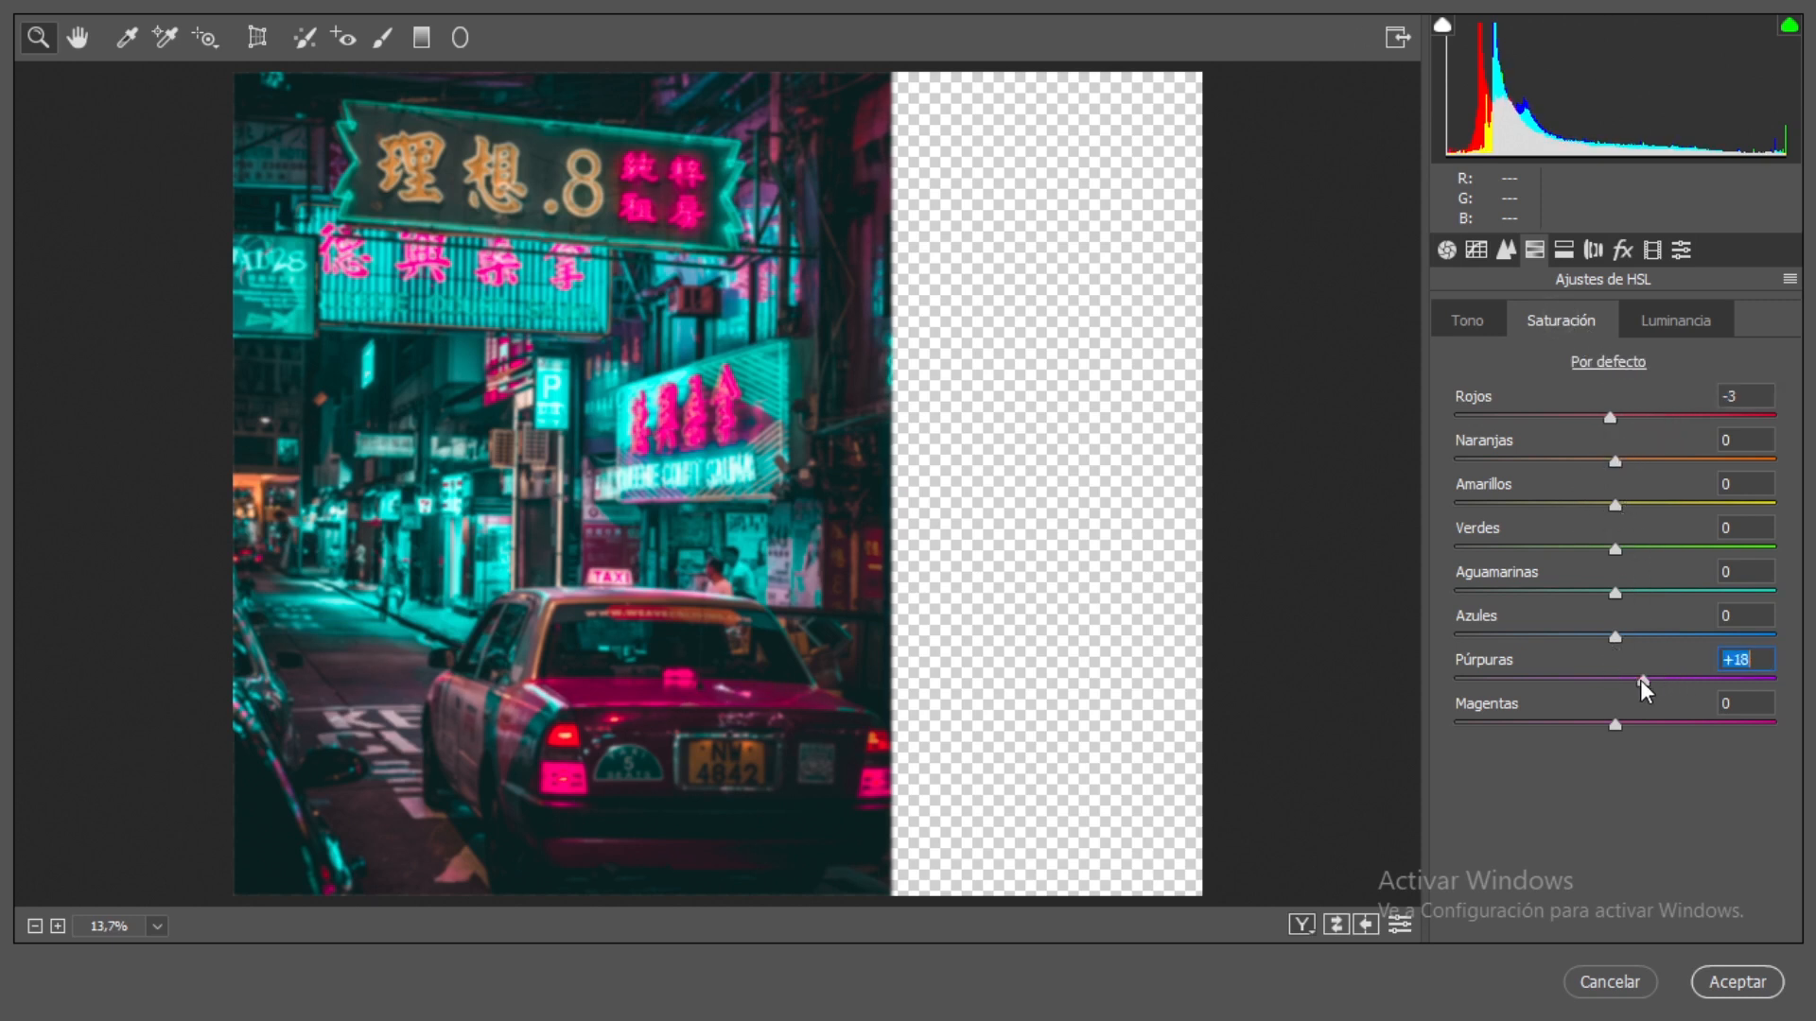
pyautogui.click(1724, 987)
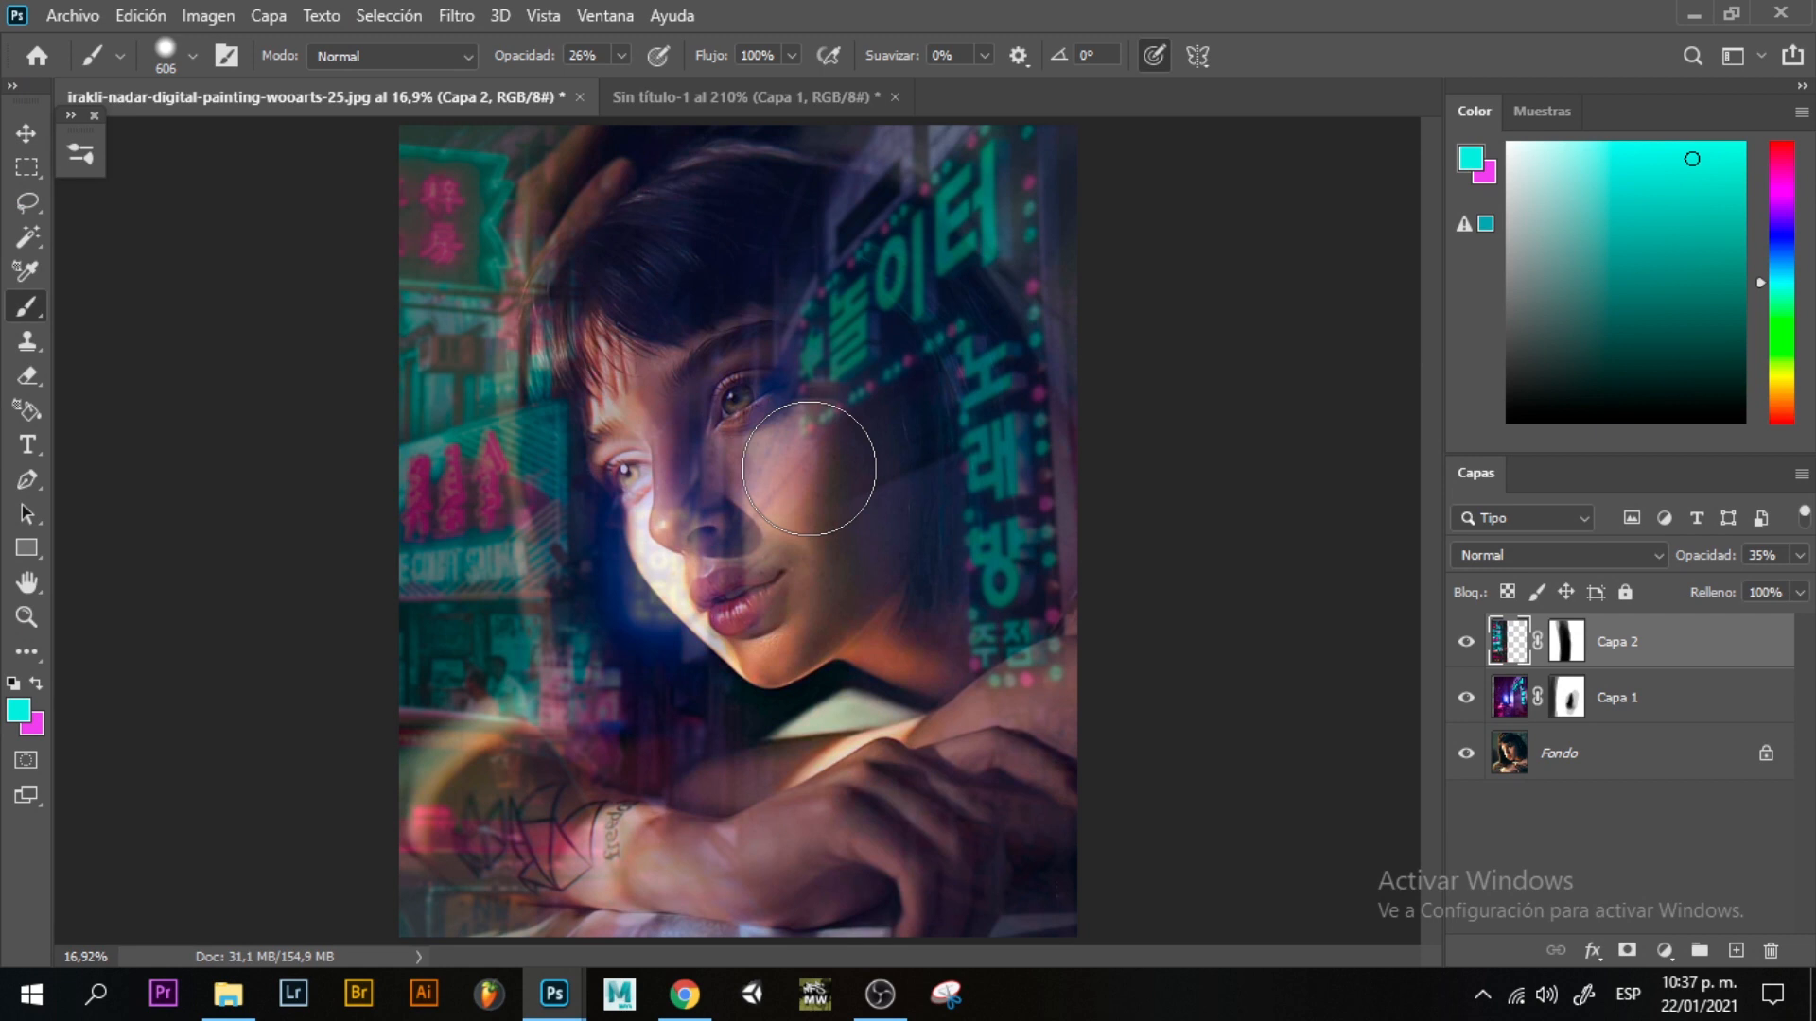
# Hide both street layers and duplicate the portrait background layer, keeping only the copy visible.
pyautogui.press('v')
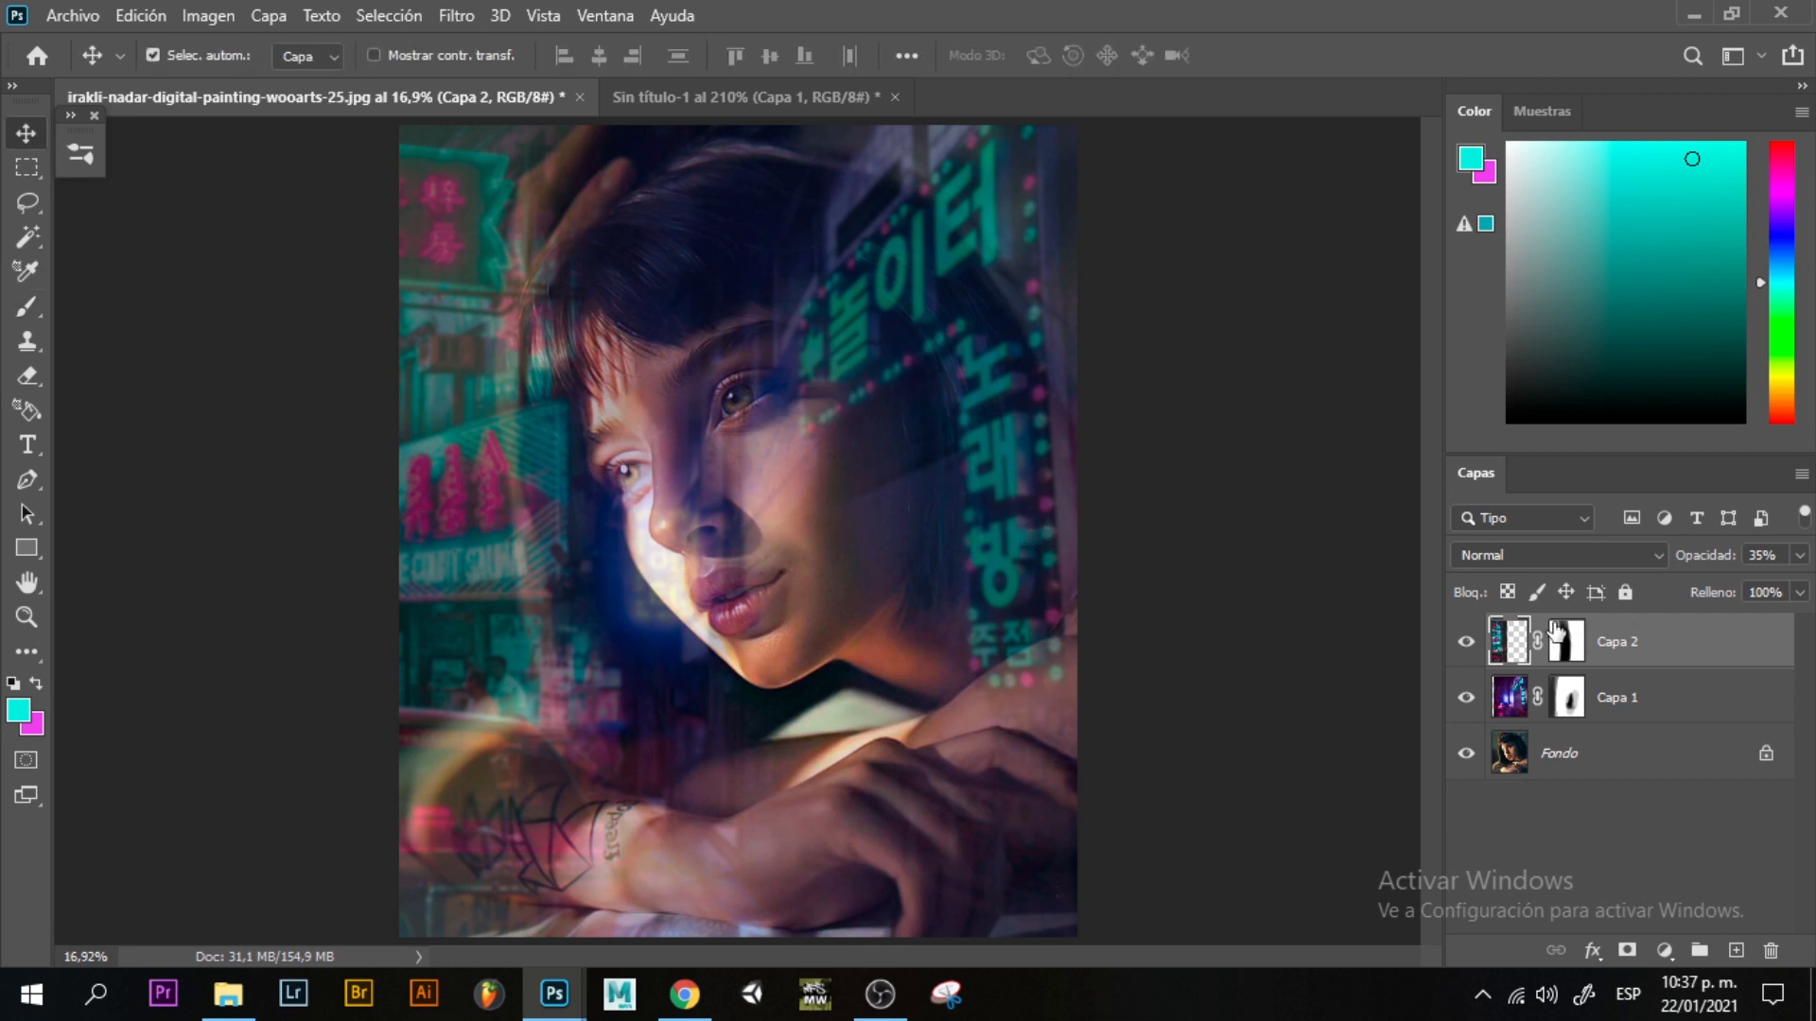
pyautogui.click(1466, 642)
pyautogui.click(1465, 697)
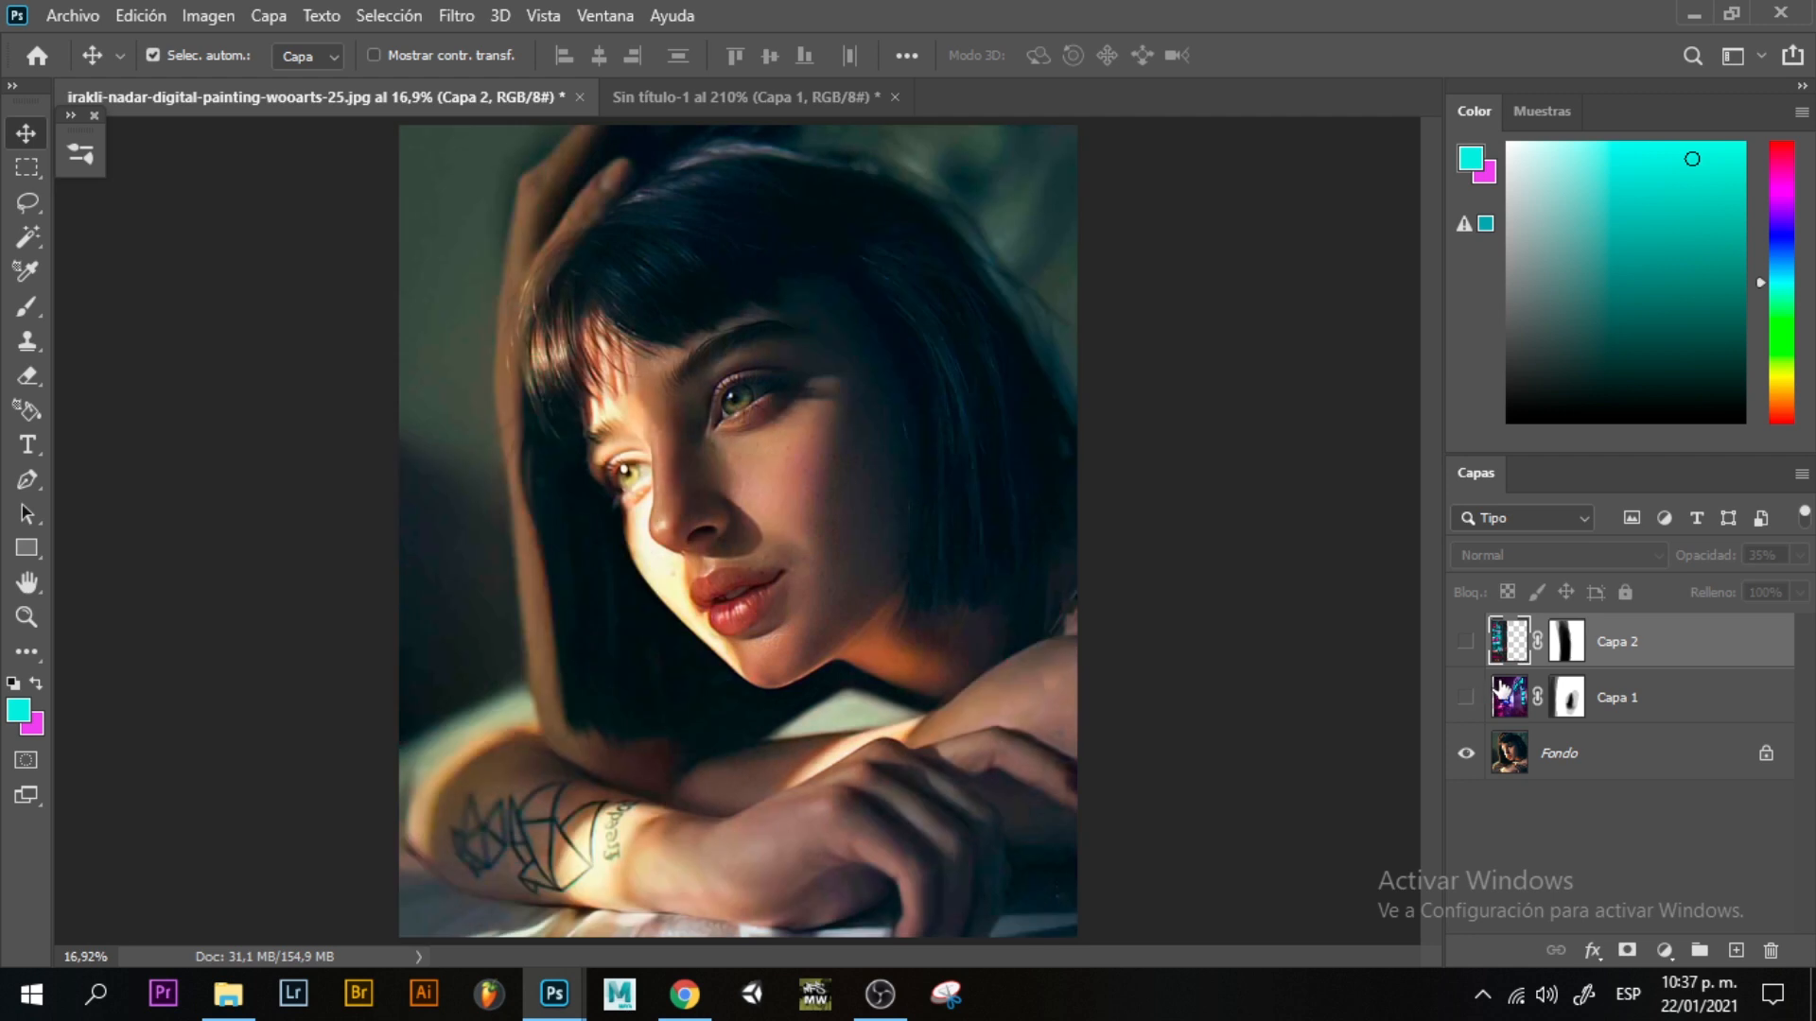
pyautogui.click(1620, 764)
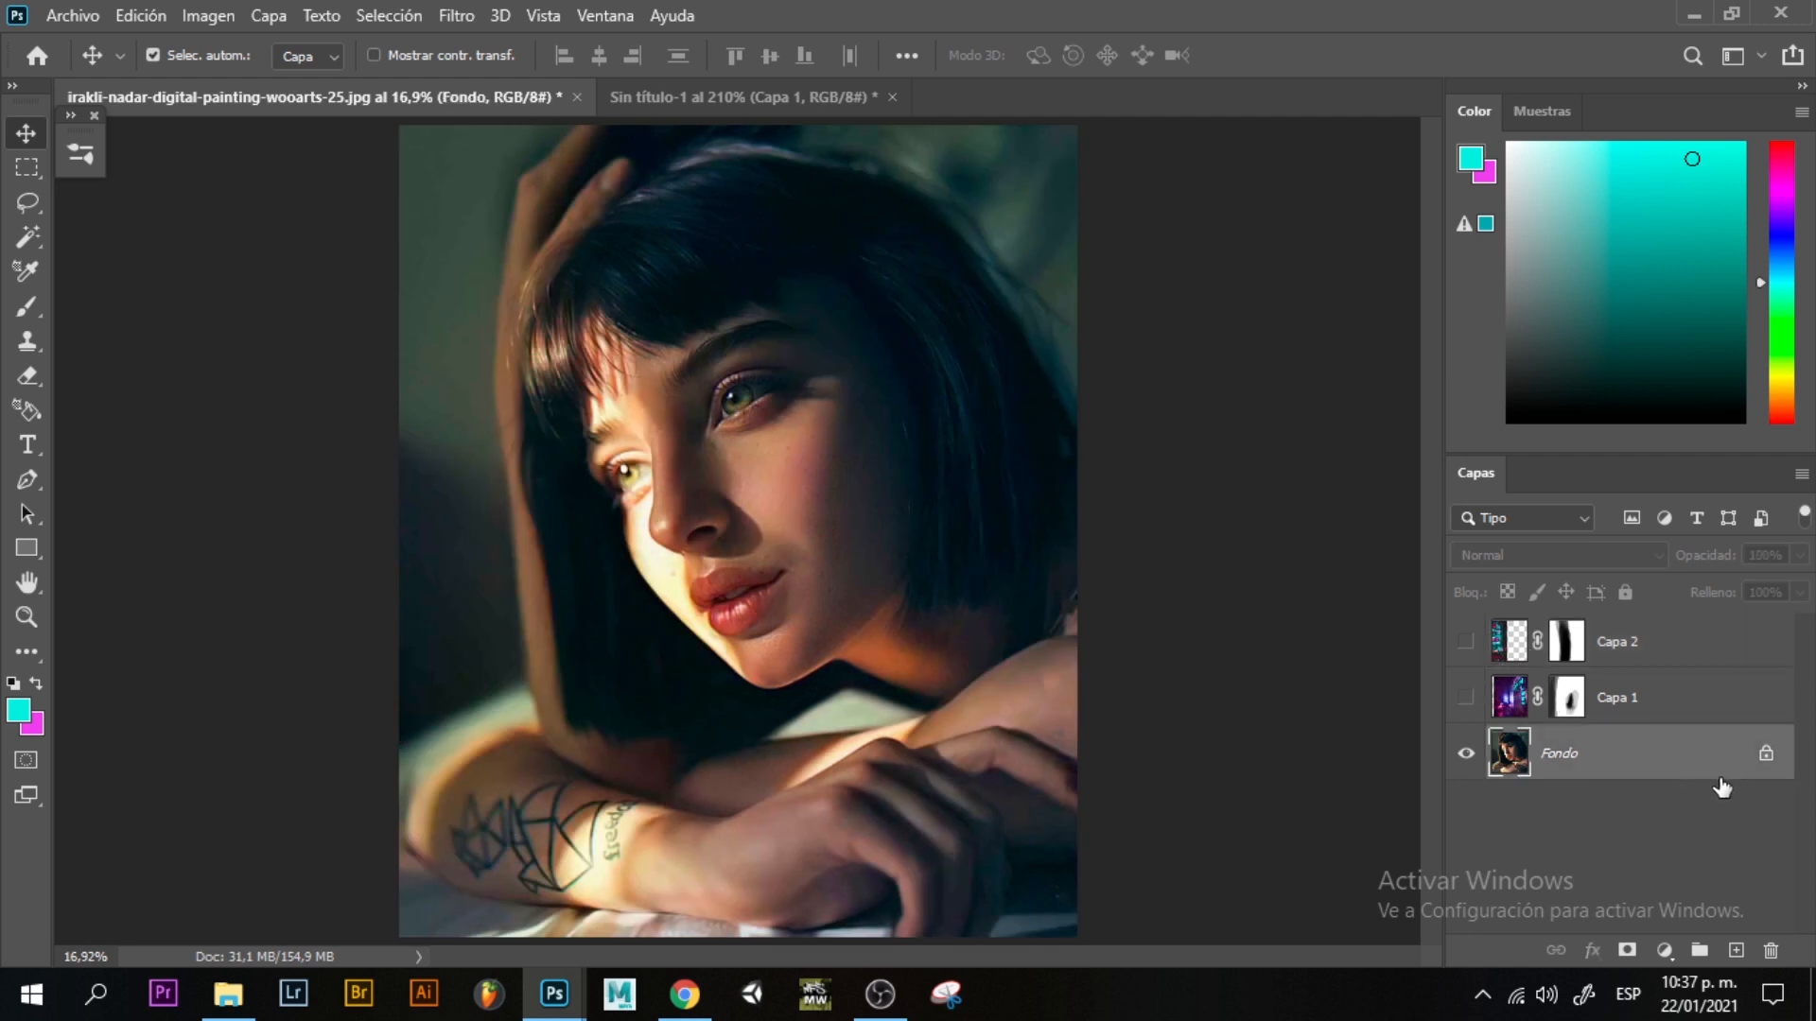
pyautogui.hotkey('ctrl', 'j')
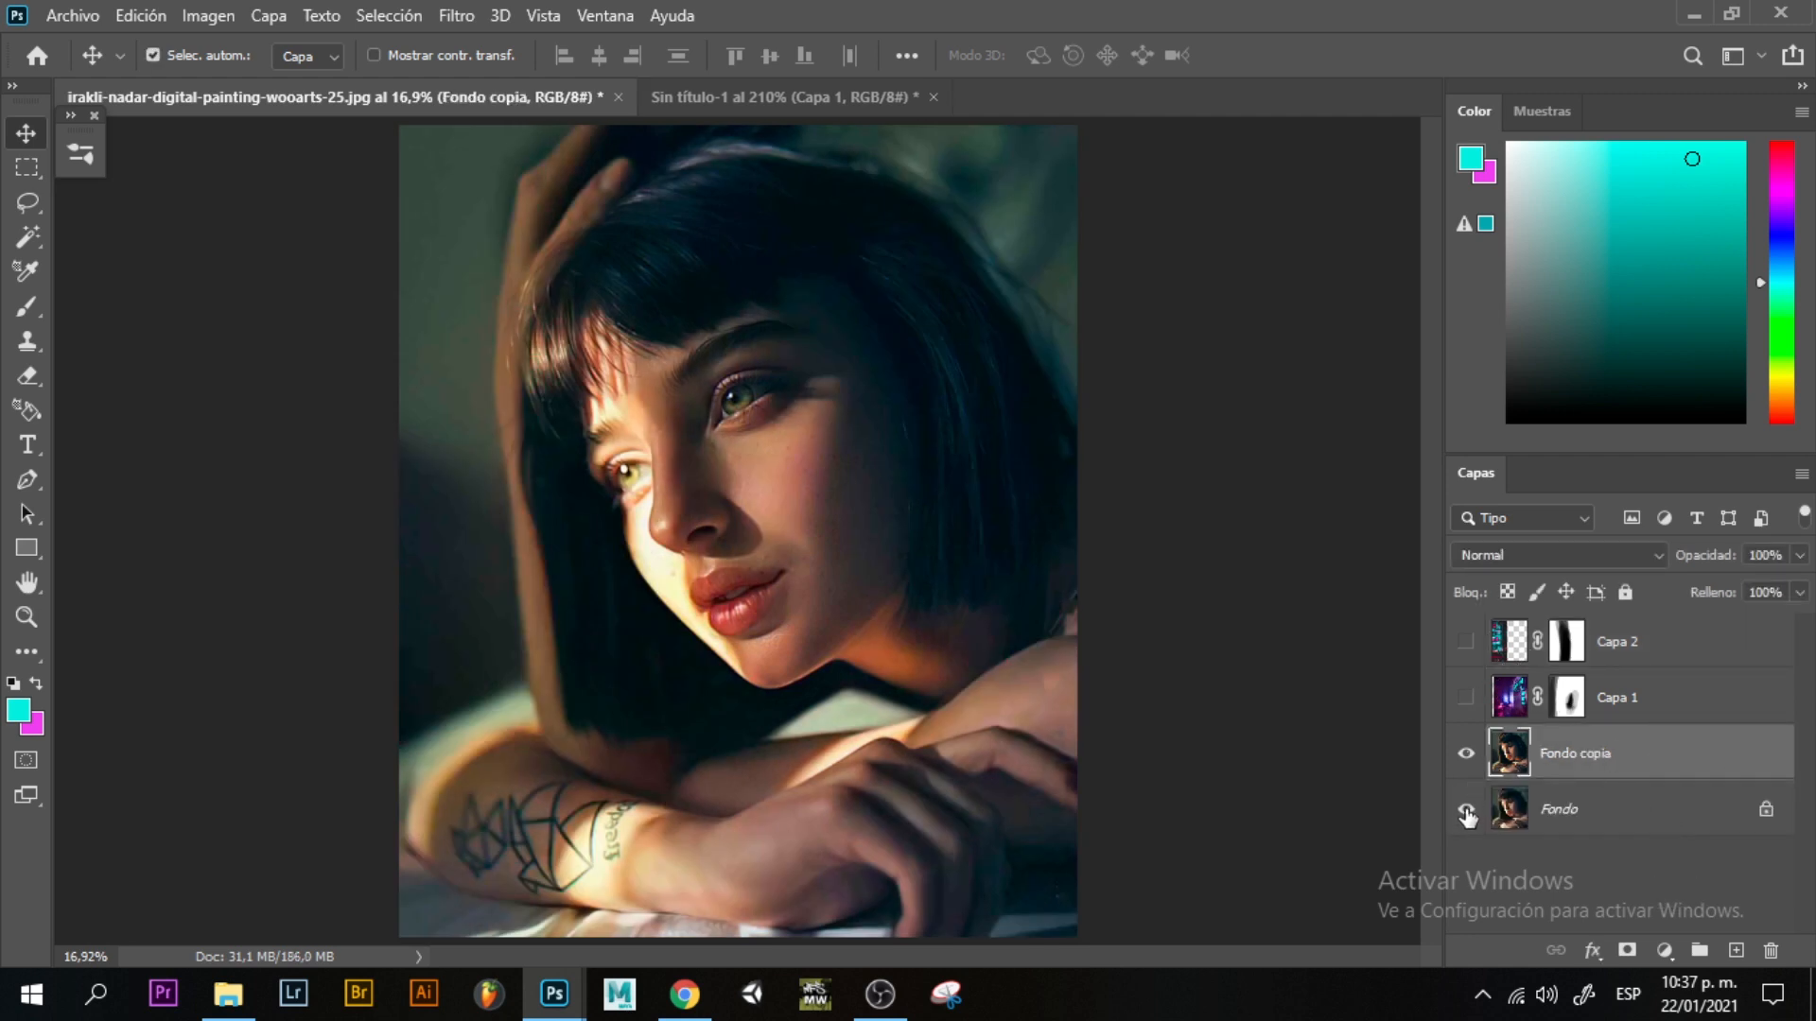
# Add an empty layer in Color blend mode above the portrait copy and ready the Brush with magenta as foreground color.
pyautogui.click(1736, 949)
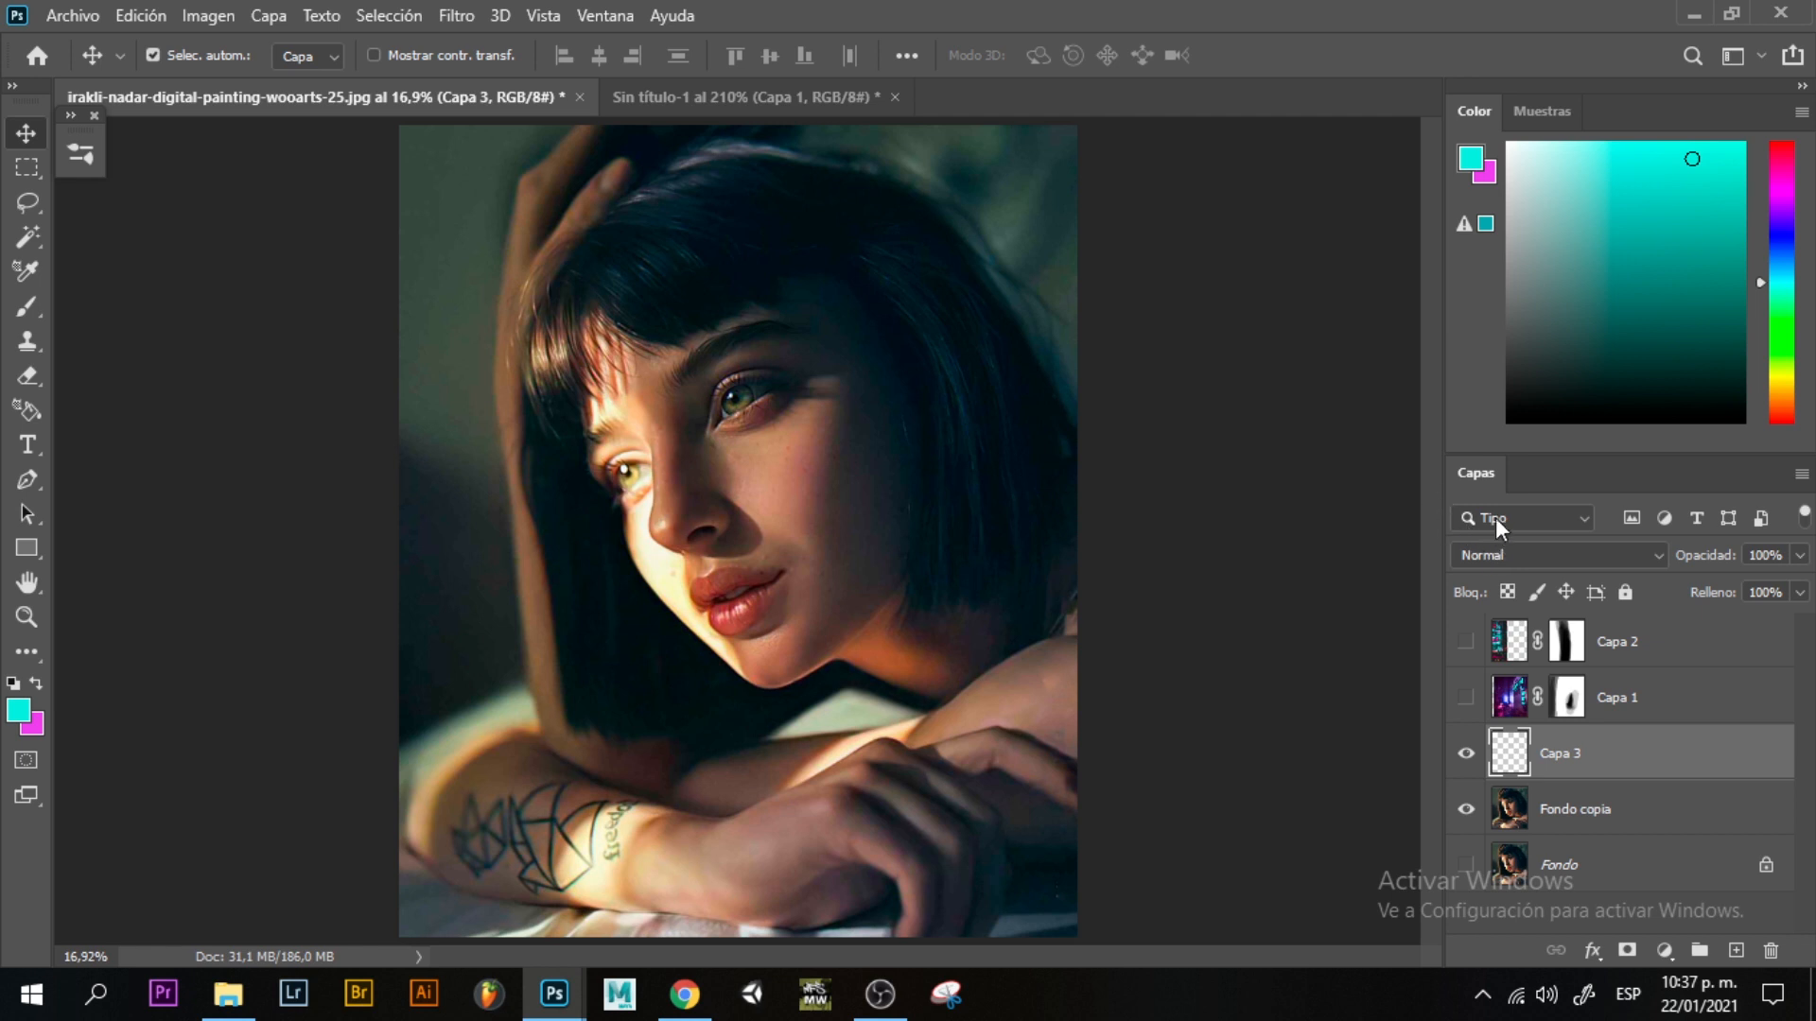
pyautogui.click(1506, 560)
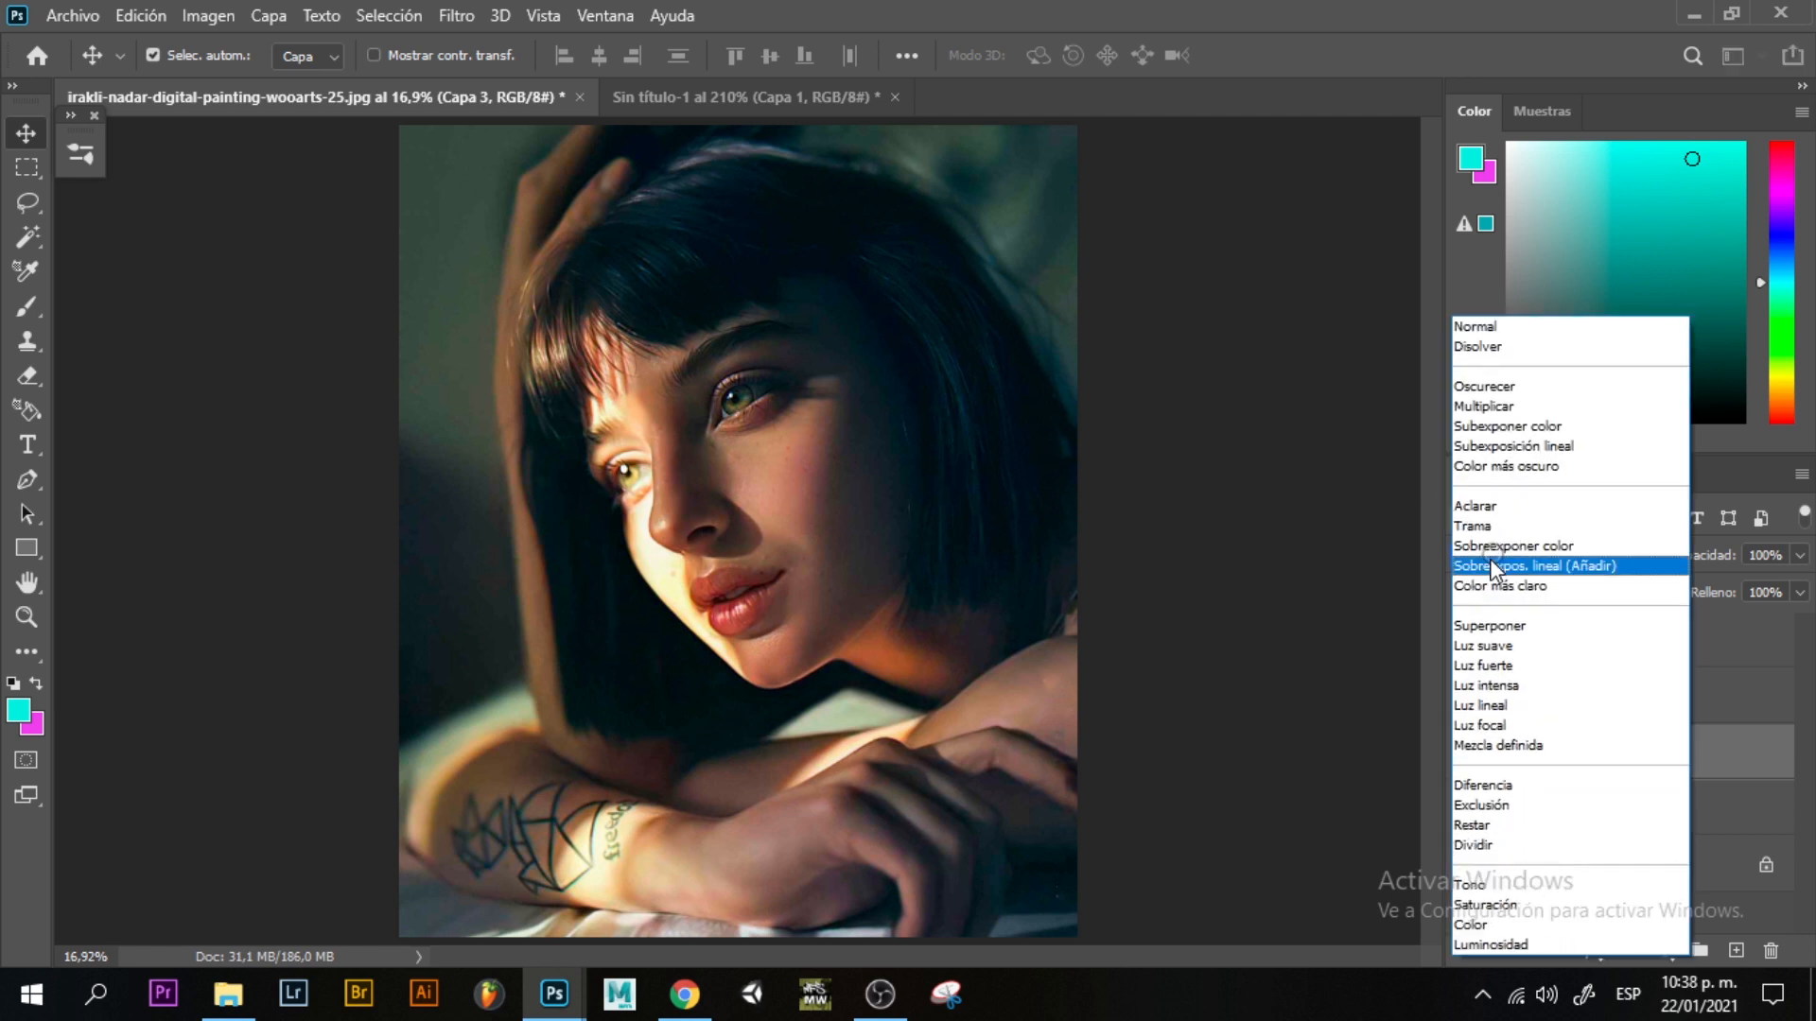
pyautogui.click(1485, 923)
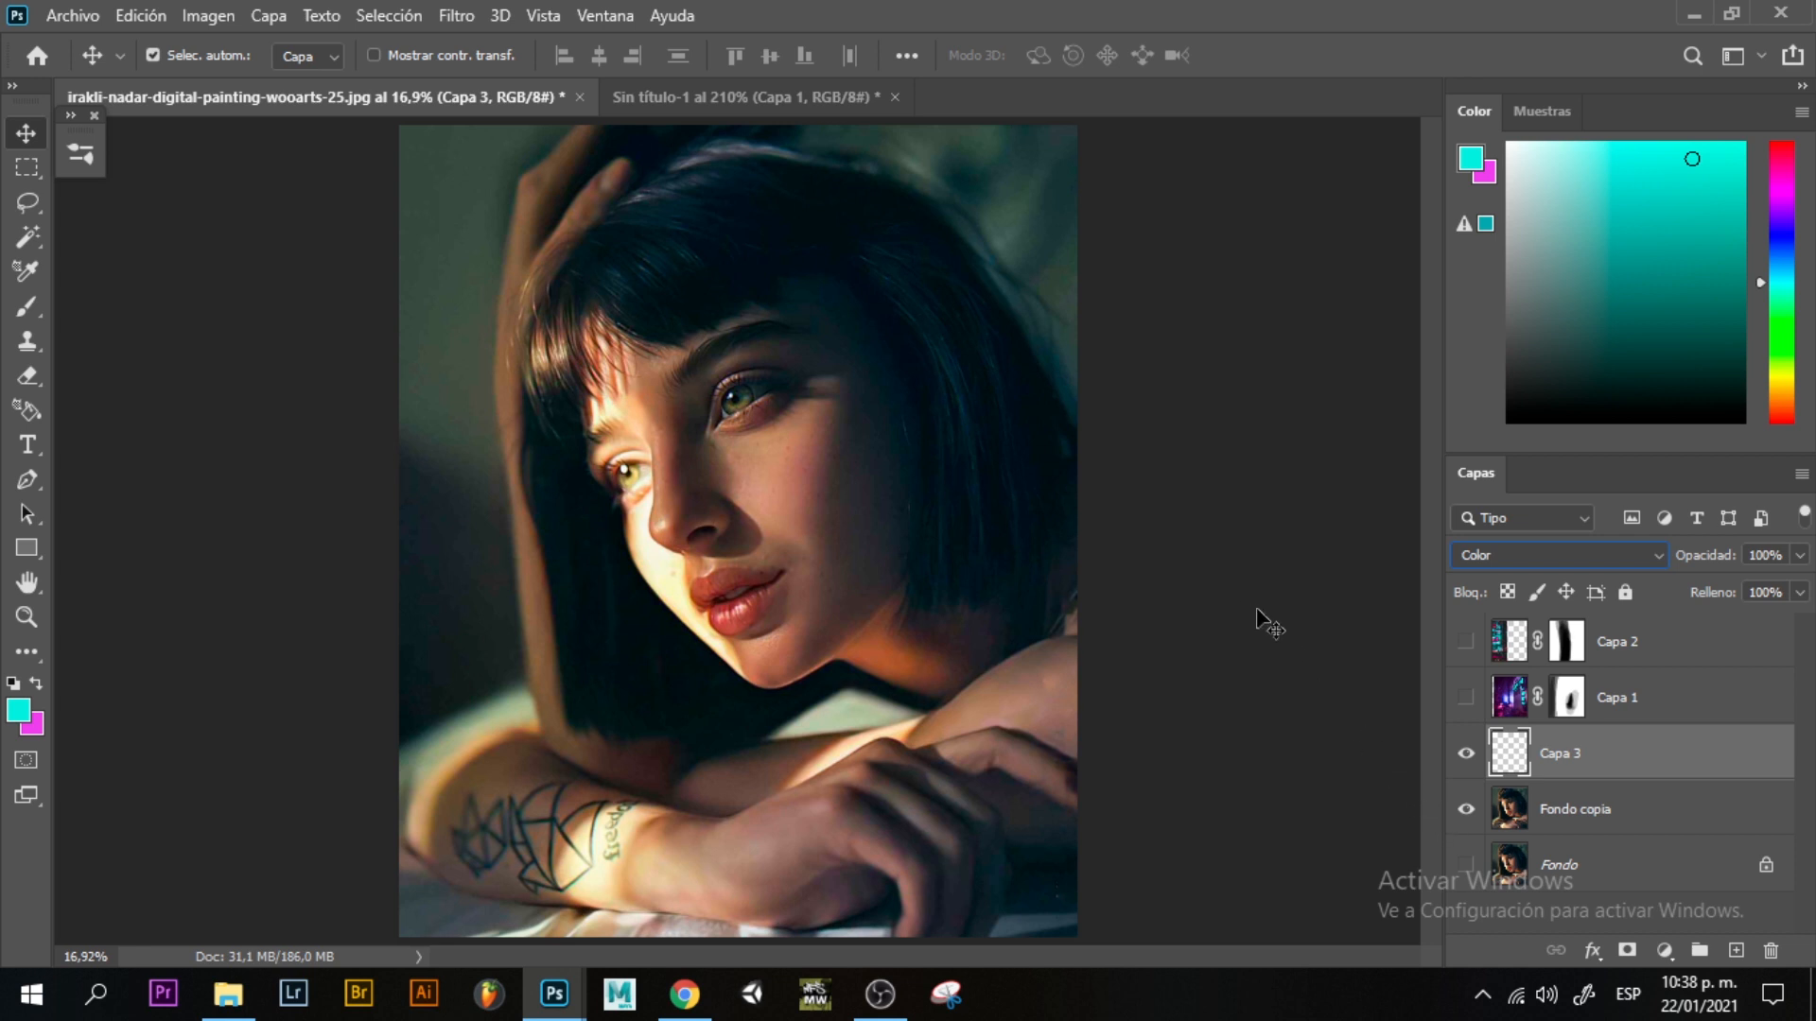
pyautogui.press('b')
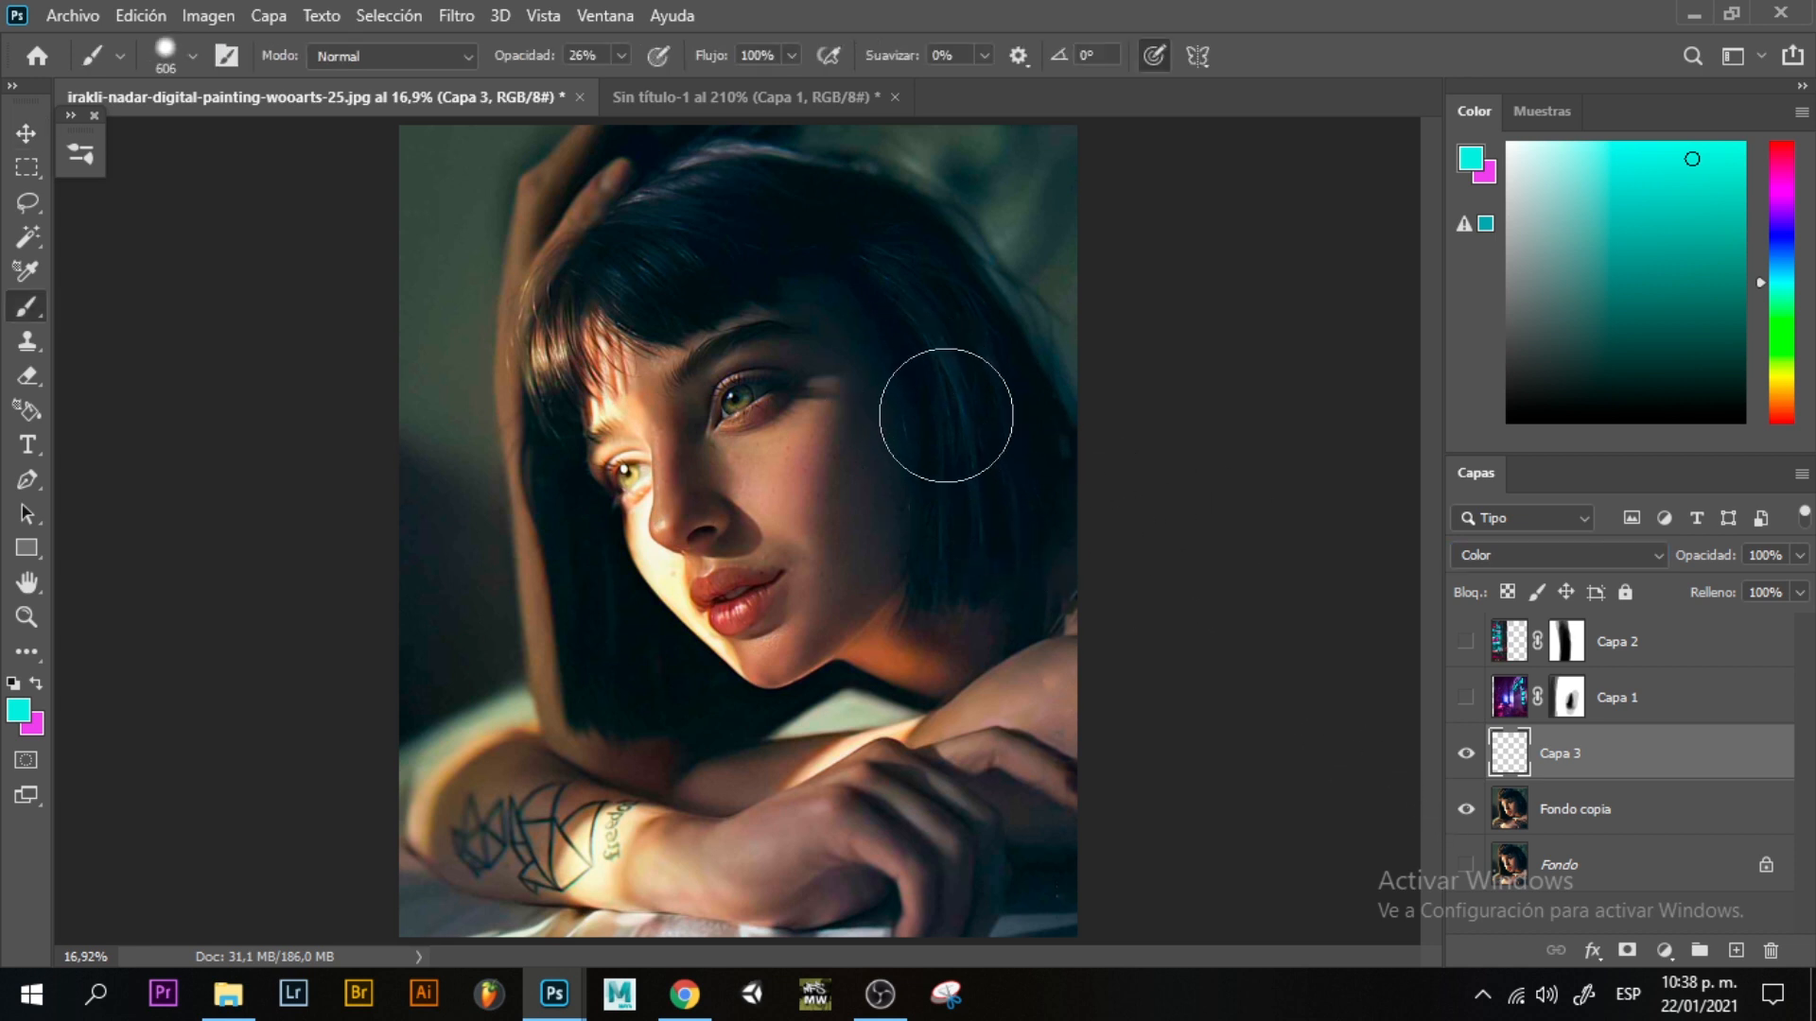
pyautogui.press('x')
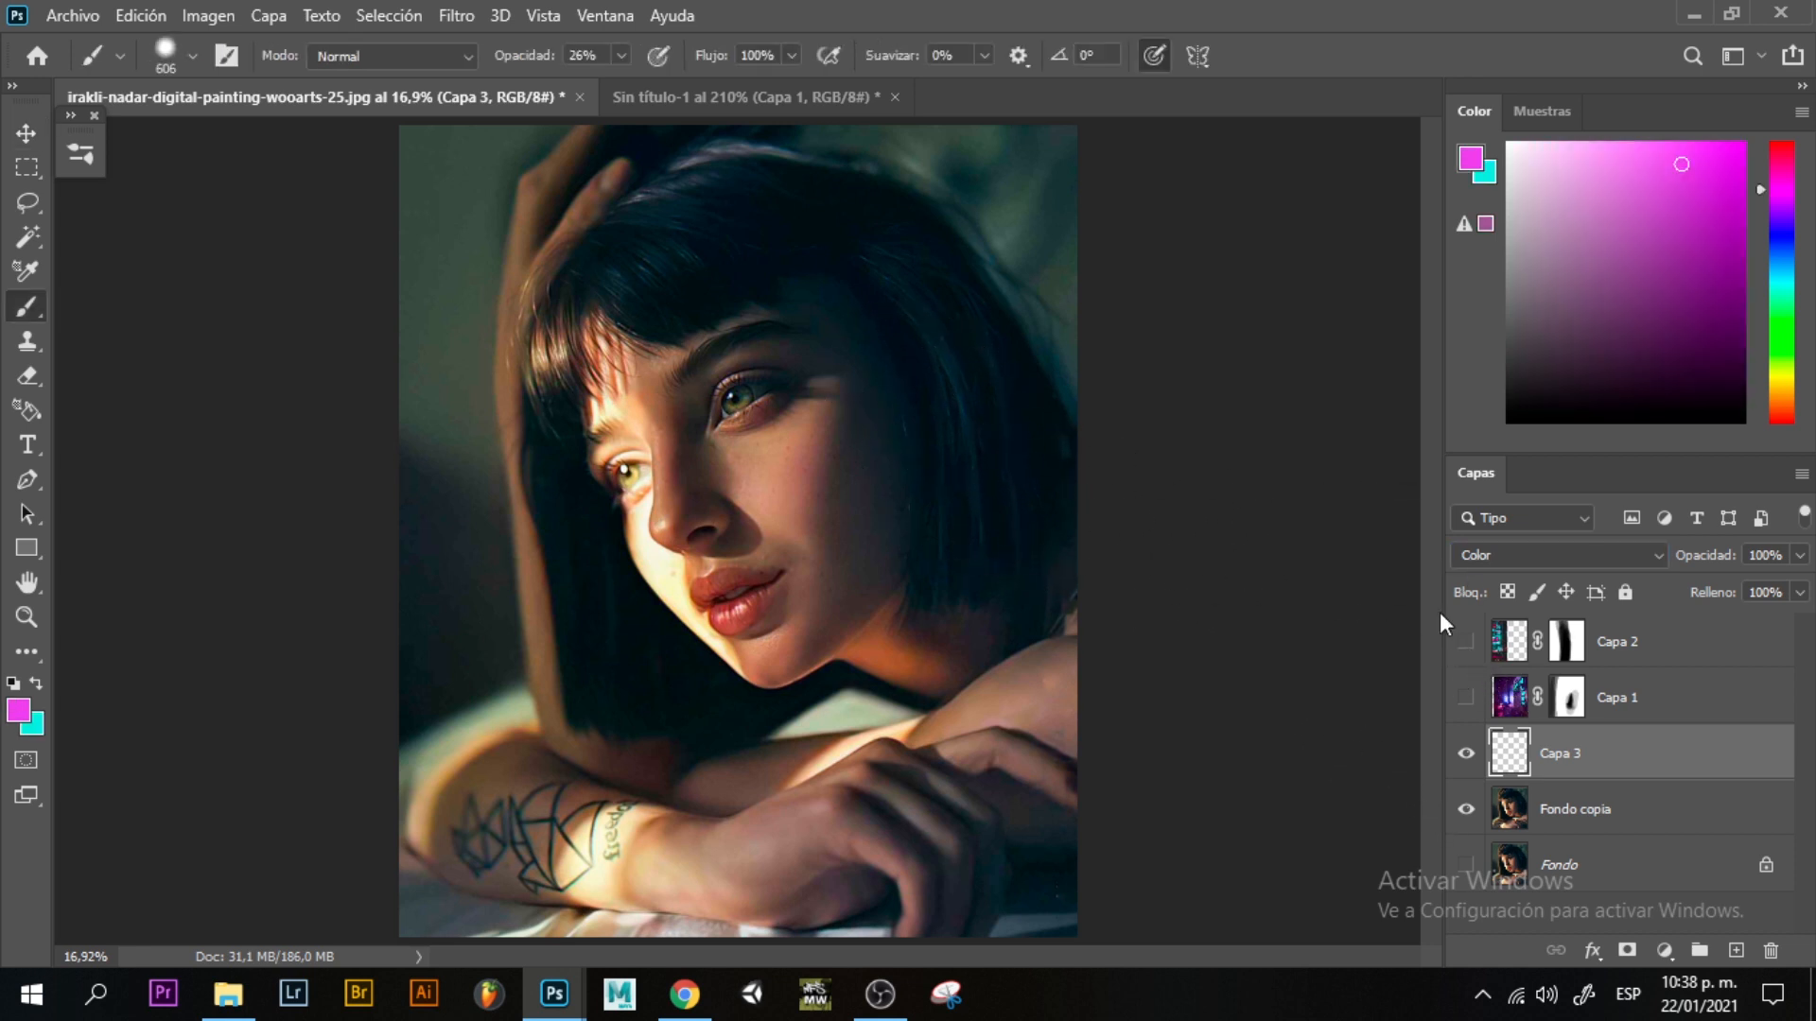
# Rename the new Color-mode layer as "morado" and give it a red color label.
pyautogui.doubleClick(1567, 756)
pyautogui.write('morado')
pyautogui.press('Return')
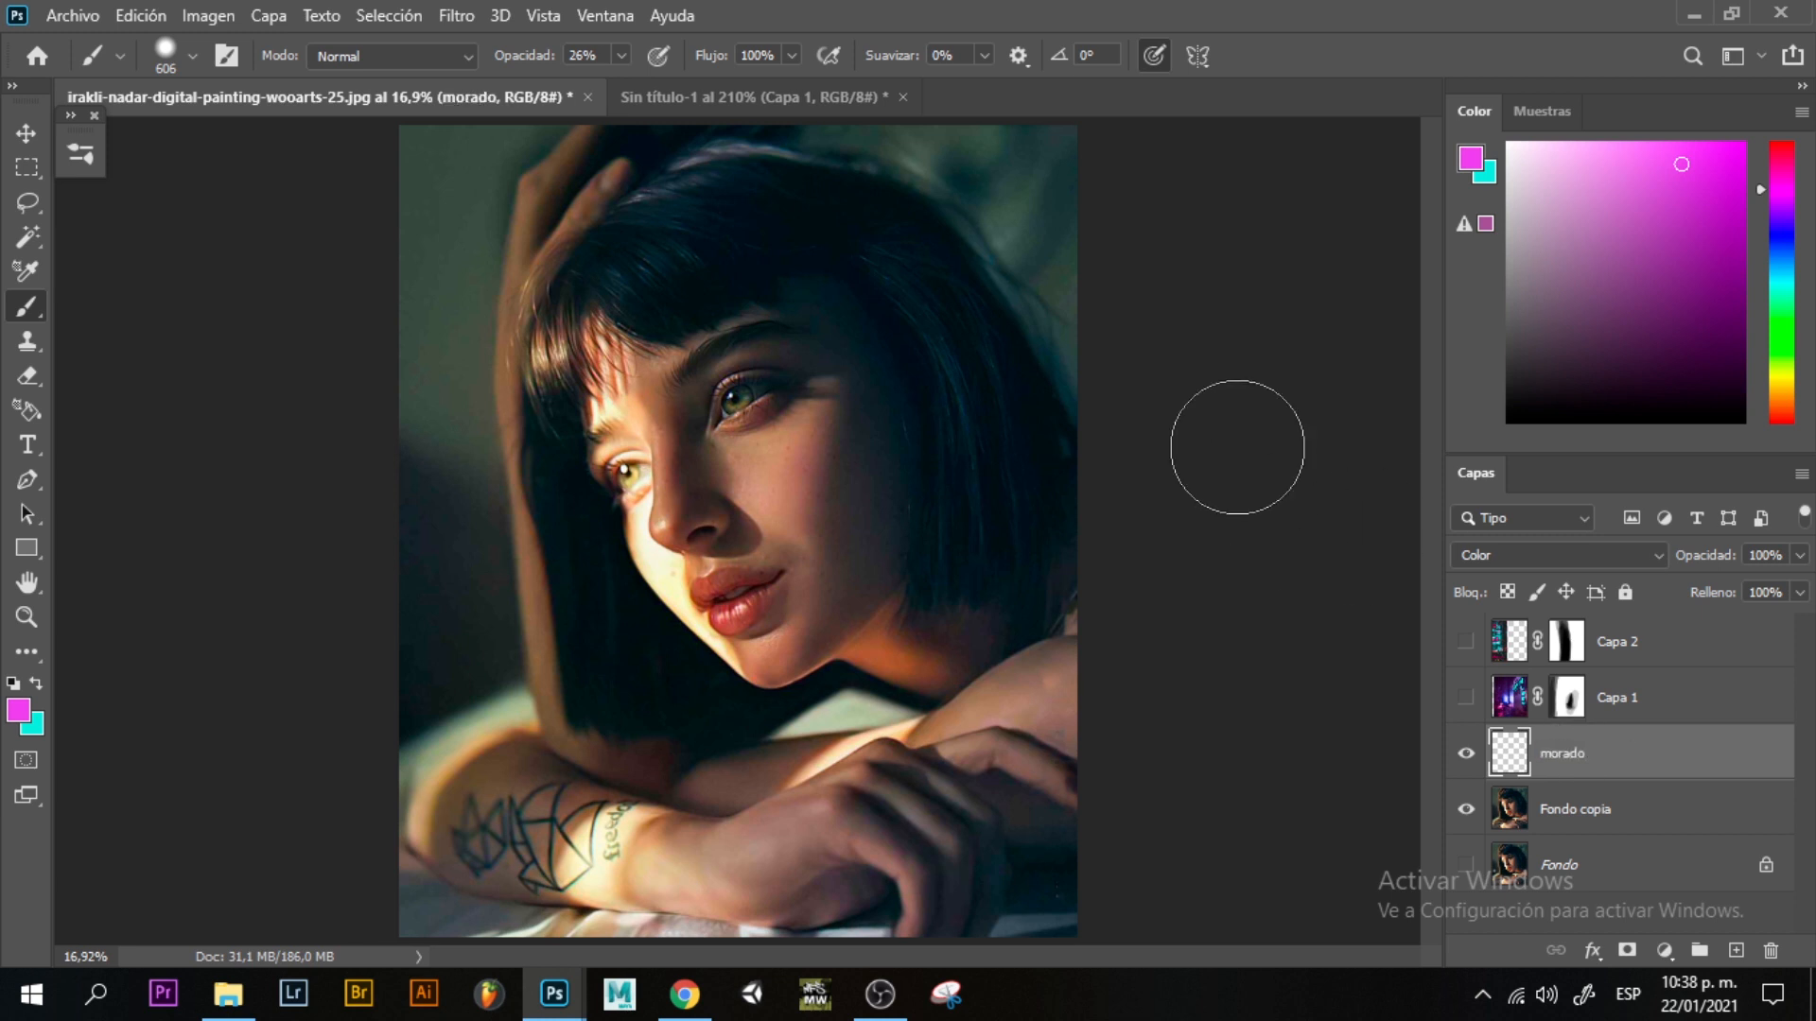
pyautogui.rightClick(1584, 747)
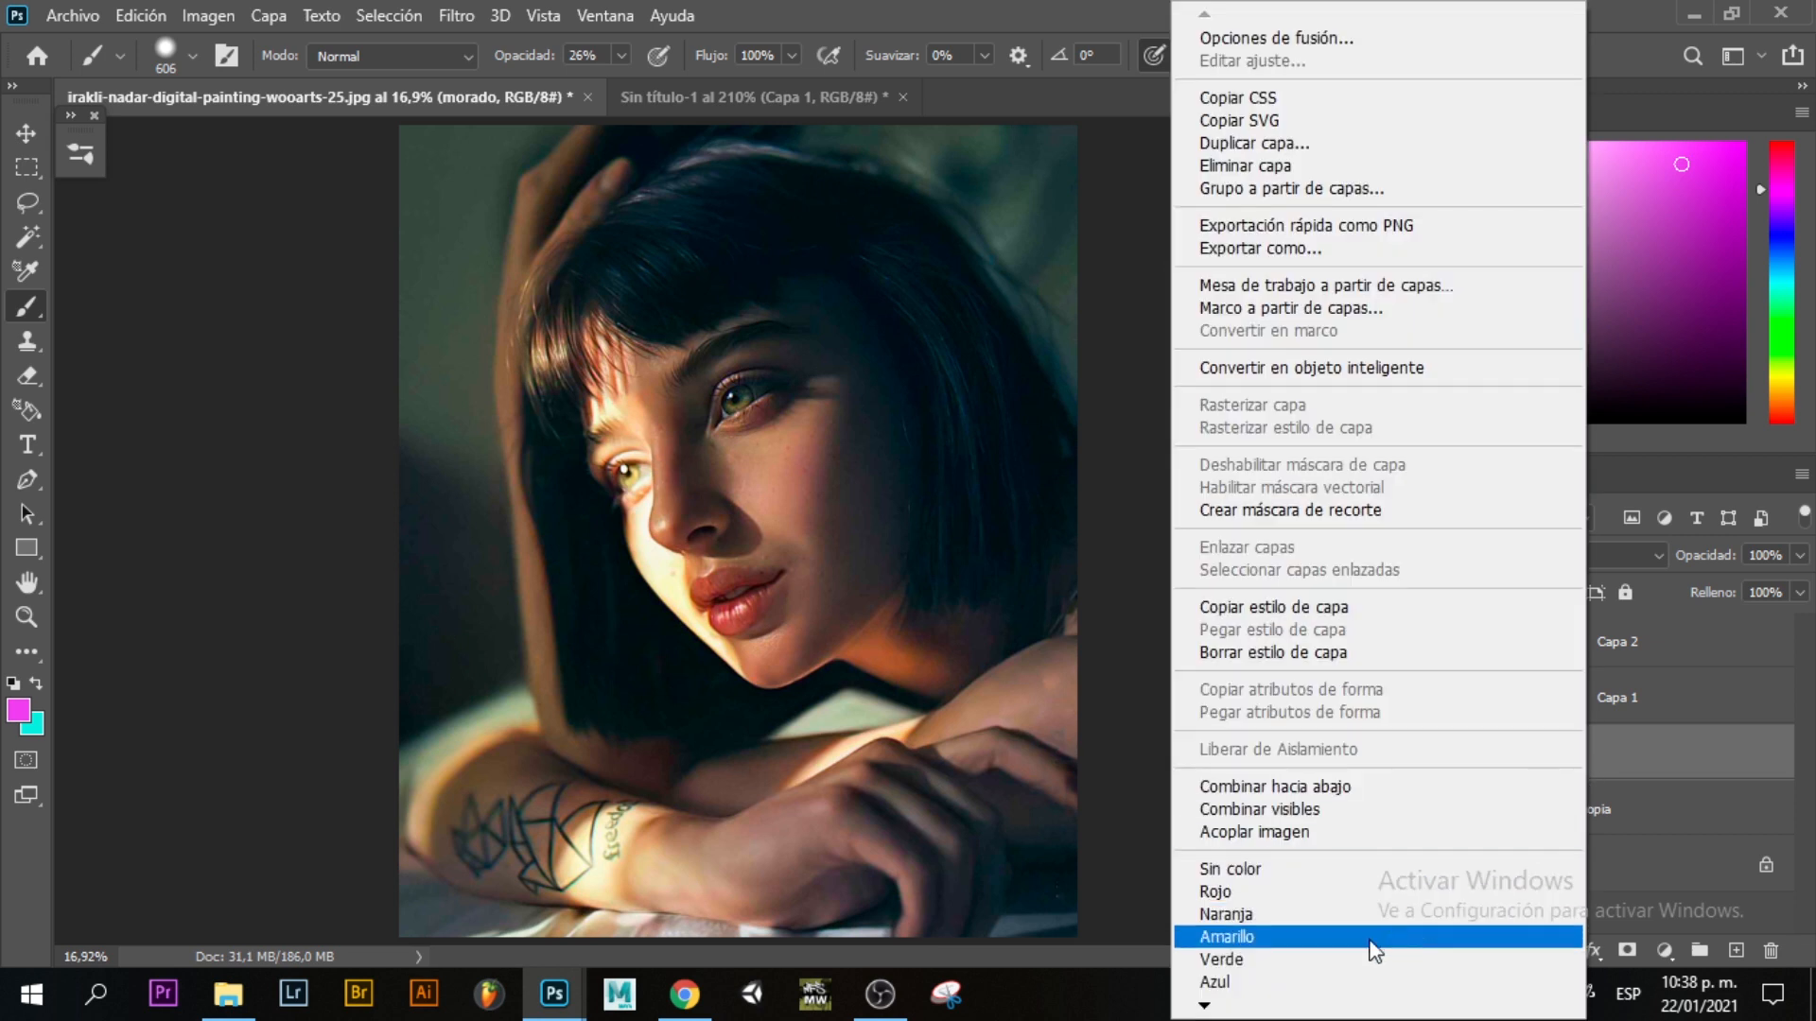
pyautogui.click(1272, 891)
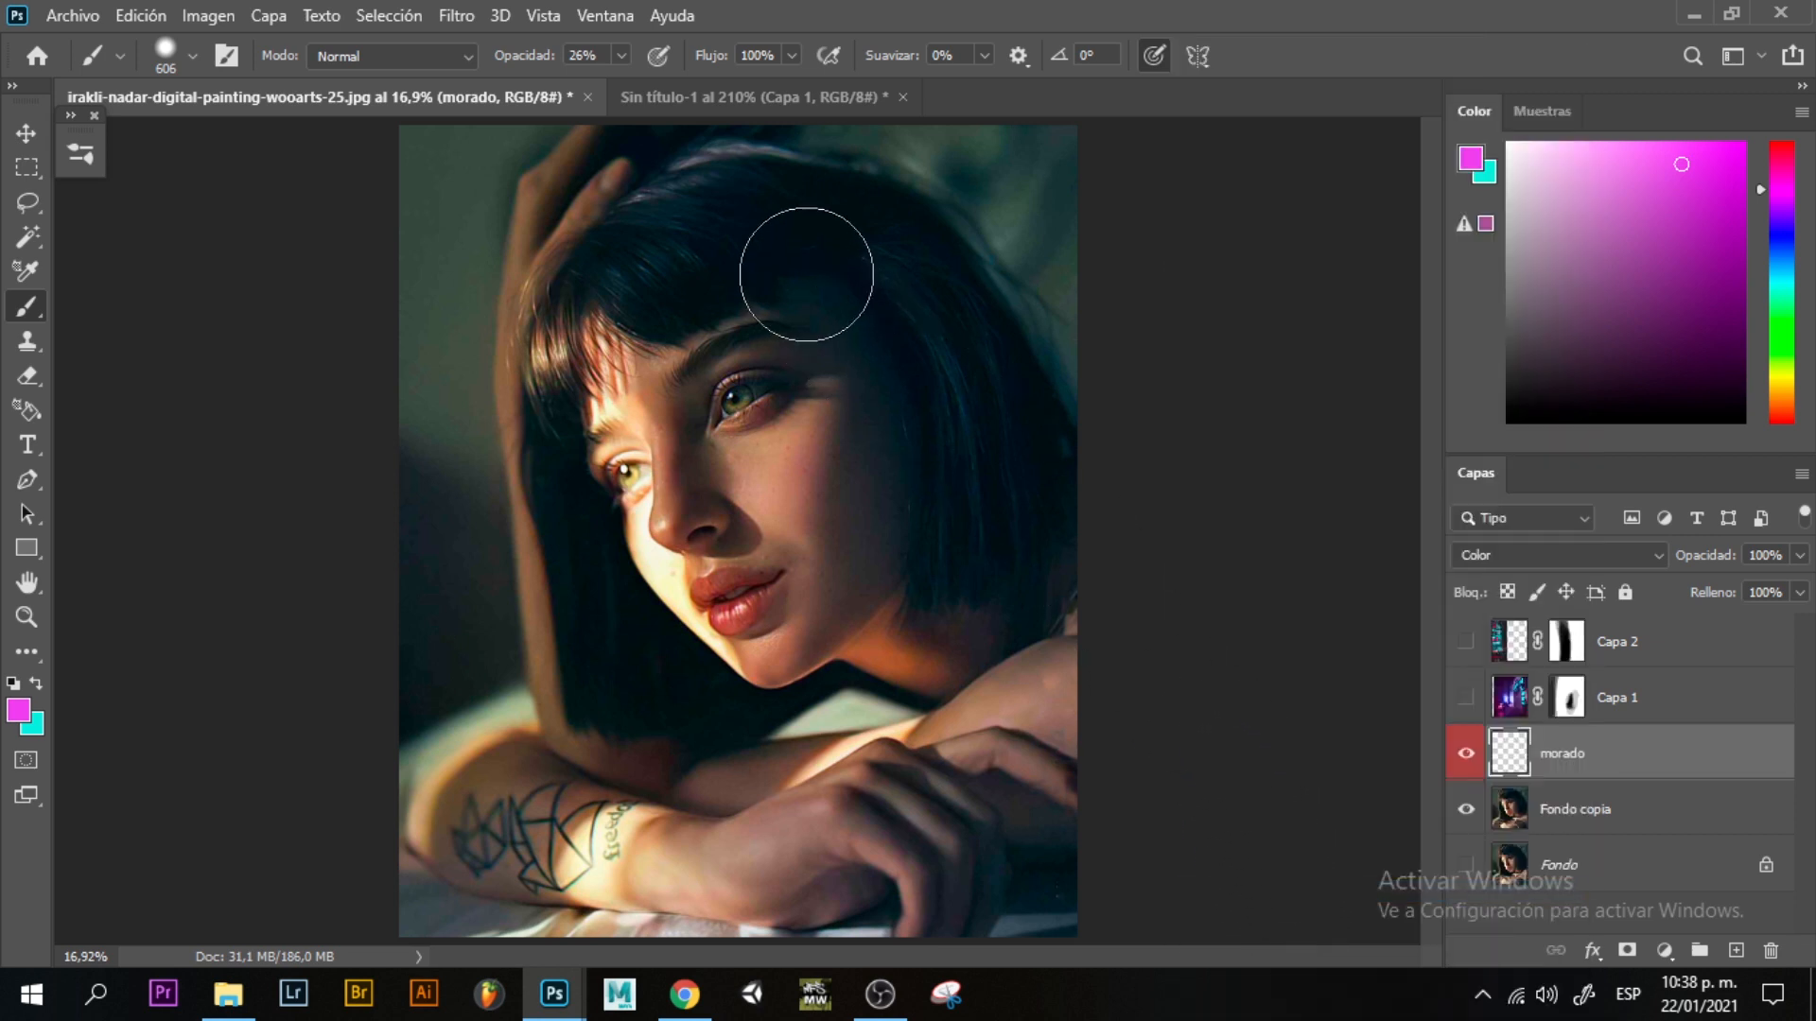
# Paint magenta over the hair and the shaded side of the face, including the nose and chin, at 26% brush opacity.
pyautogui.moveTo(689, 264)
pyautogui.mouseDown()
pyautogui.moveTo(797, 236)
pyautogui.moveTo(847, 298)
pyautogui.moveTo(920, 427)
pyautogui.moveTo(881, 484)
pyautogui.moveTo(903, 545)
pyautogui.moveTo(958, 386)
pyautogui.moveTo(948, 561)
pyautogui.moveTo(982, 593)
pyautogui.moveTo(1008, 582)
pyautogui.moveTo(1015, 545)
pyautogui.moveTo(1040, 553)
pyautogui.moveTo(1005, 576)
pyautogui.mouseUp()
pyautogui.keyDown('alt'); pyautogui.rightClick(948, 576); pyautogui.keyUp('alt')
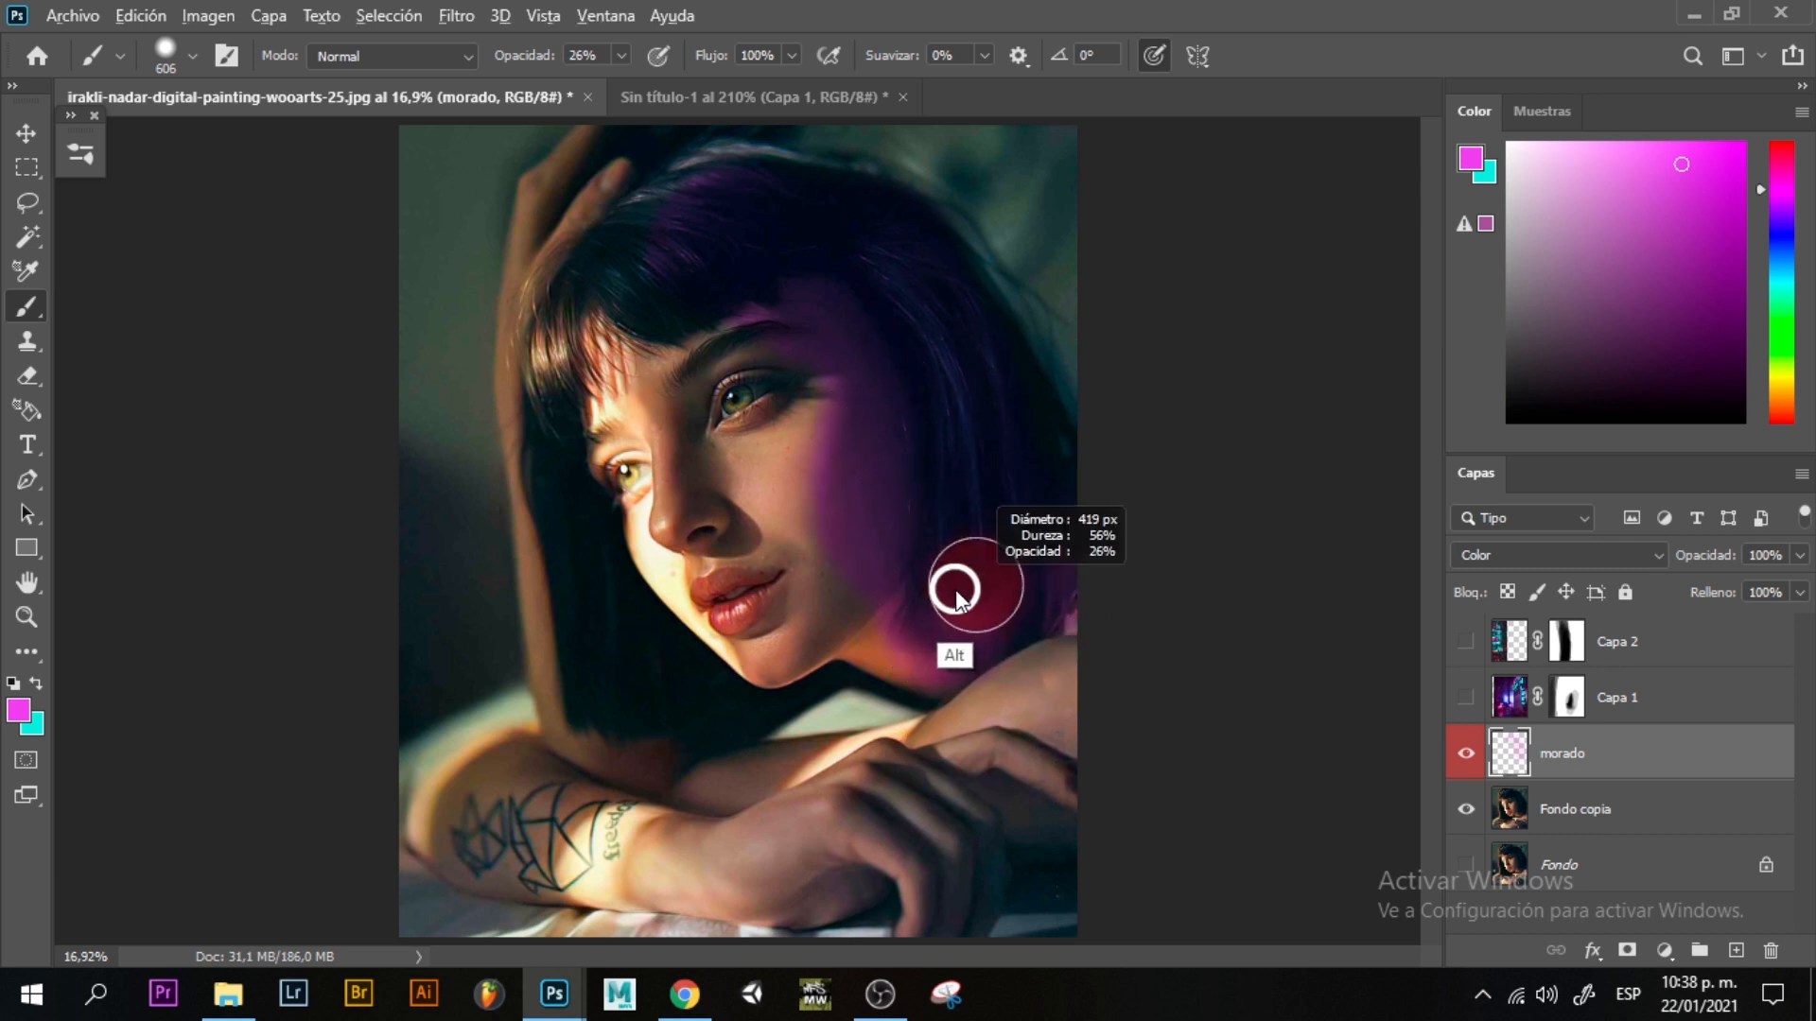
pyautogui.moveTo(924, 519)
pyautogui.mouseDown()
pyautogui.moveTo(882, 501)
pyautogui.moveTo(896, 575)
pyautogui.moveTo(877, 577)
pyautogui.moveTo(865, 619)
pyautogui.moveTo(888, 565)
pyautogui.mouseUp()
pyautogui.moveTo(858, 344)
pyautogui.mouseDown()
pyautogui.moveTo(650, 227)
pyautogui.moveTo(785, 219)
pyautogui.moveTo(814, 240)
pyautogui.moveTo(781, 291)
pyautogui.moveTo(666, 331)
pyautogui.moveTo(692, 284)
pyautogui.moveTo(739, 298)
pyautogui.moveTo(714, 306)
pyautogui.moveTo(690, 367)
pyautogui.moveTo(685, 486)
pyautogui.mouseUp()
pyautogui.keyDown('alt'); pyautogui.rightClick(747, 293); pyautogui.keyUp('alt')
pyautogui.moveTo(668, 369)
pyautogui.mouseDown()
pyautogui.moveTo(779, 334)
pyautogui.moveTo(868, 522)
pyautogui.moveTo(850, 514)
pyautogui.moveTo(842, 623)
pyautogui.moveTo(779, 660)
pyautogui.moveTo(792, 616)
pyautogui.moveTo(782, 627)
pyautogui.moveTo(708, 552)
pyautogui.moveTo(778, 562)
pyautogui.moveTo(792, 597)
pyautogui.moveTo(778, 569)
pyautogui.moveTo(770, 608)
pyautogui.moveTo(819, 608)
pyautogui.moveTo(808, 593)
pyautogui.moveTo(807, 612)
pyautogui.moveTo(842, 643)
pyautogui.mouseUp()
pyautogui.press('ctrl')
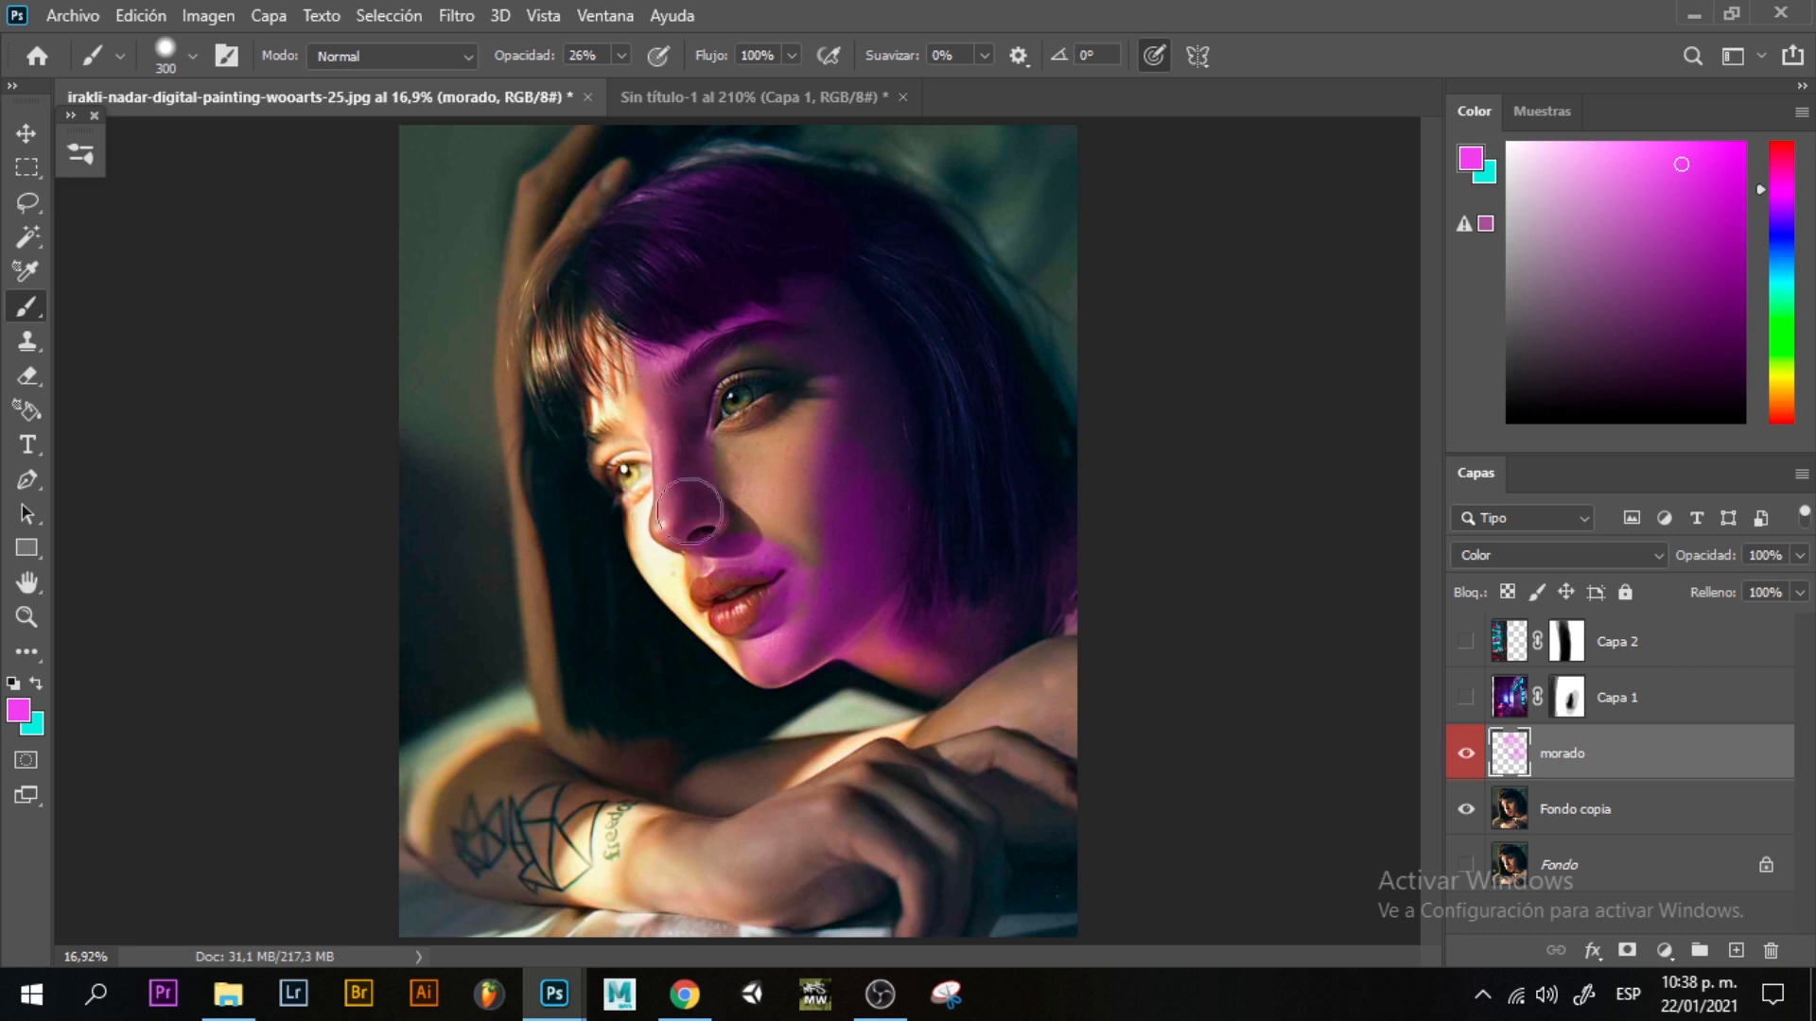
# Tint the shaded fingers and the area beside the hand magenta, and erase excess color between the fingers at 44% eraser opacity.
pyautogui.moveTo(1067, 854)
pyautogui.mouseDown()
pyautogui.moveTo(1020, 814)
pyautogui.moveTo(1041, 827)
pyautogui.moveTo(1021, 855)
pyautogui.moveTo(949, 788)
pyautogui.mouseUp()
pyautogui.press('alt')
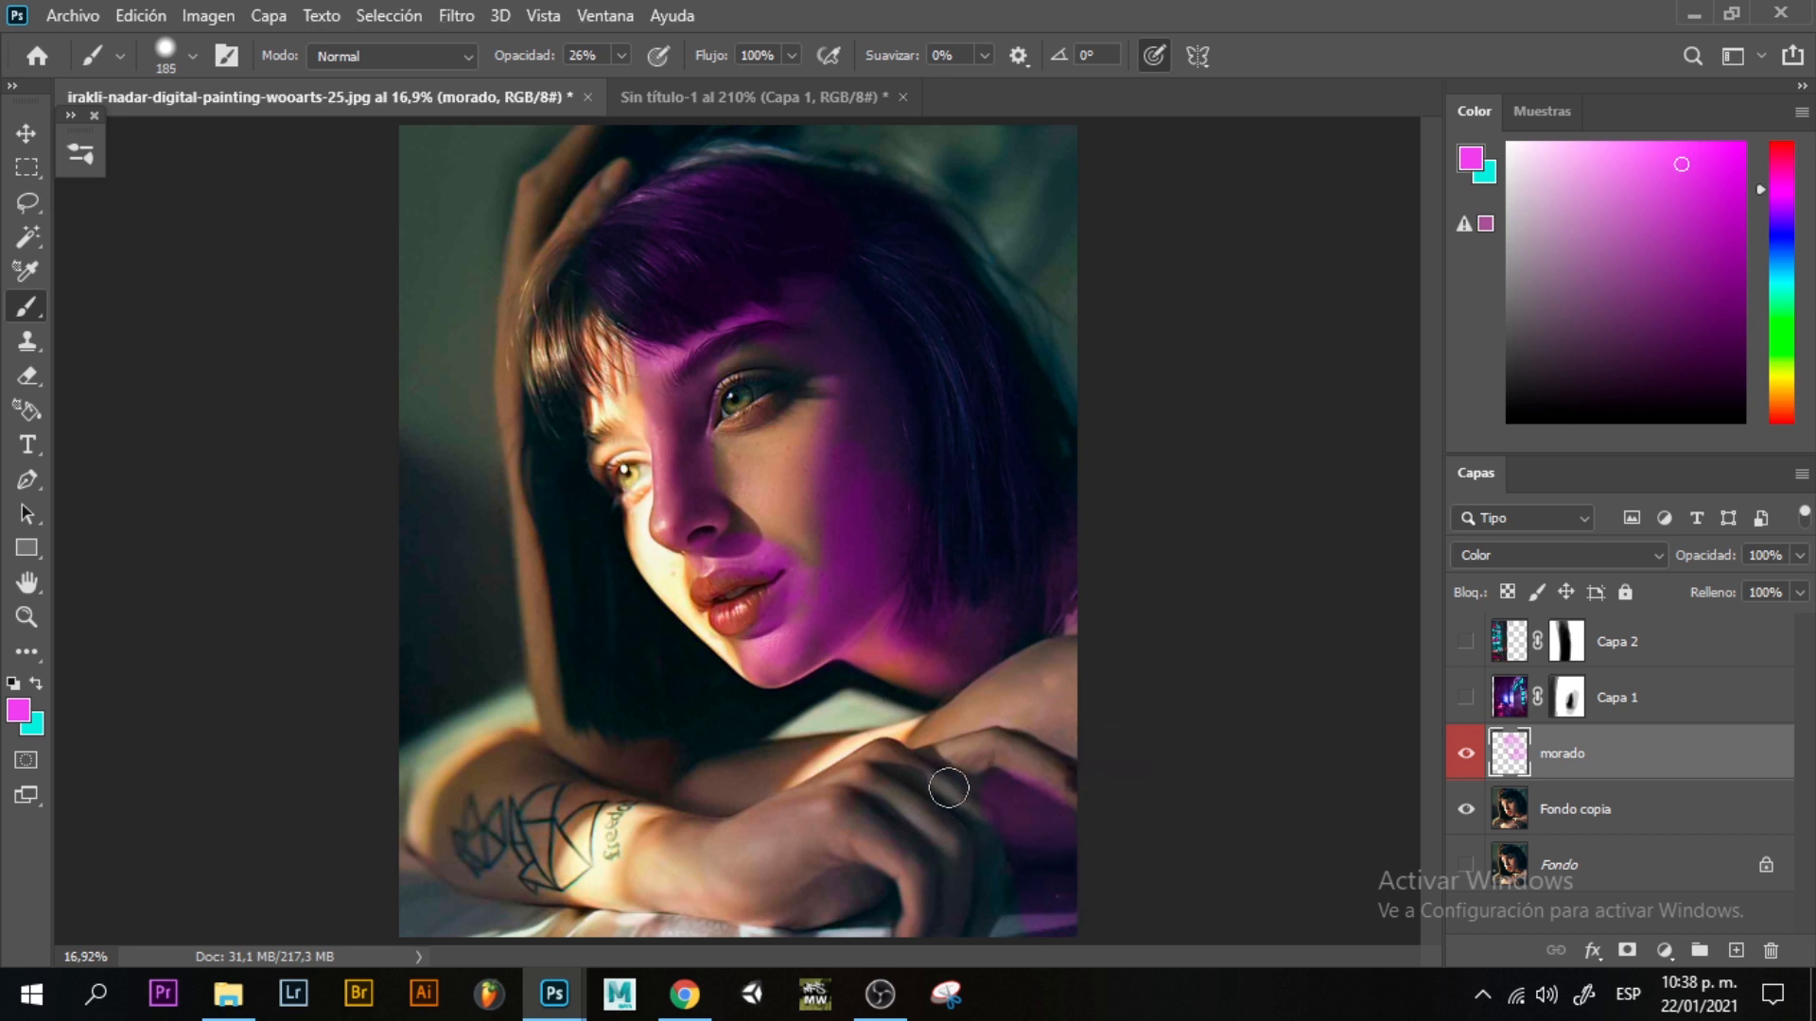
pyautogui.hotkey('ctrl', '+')
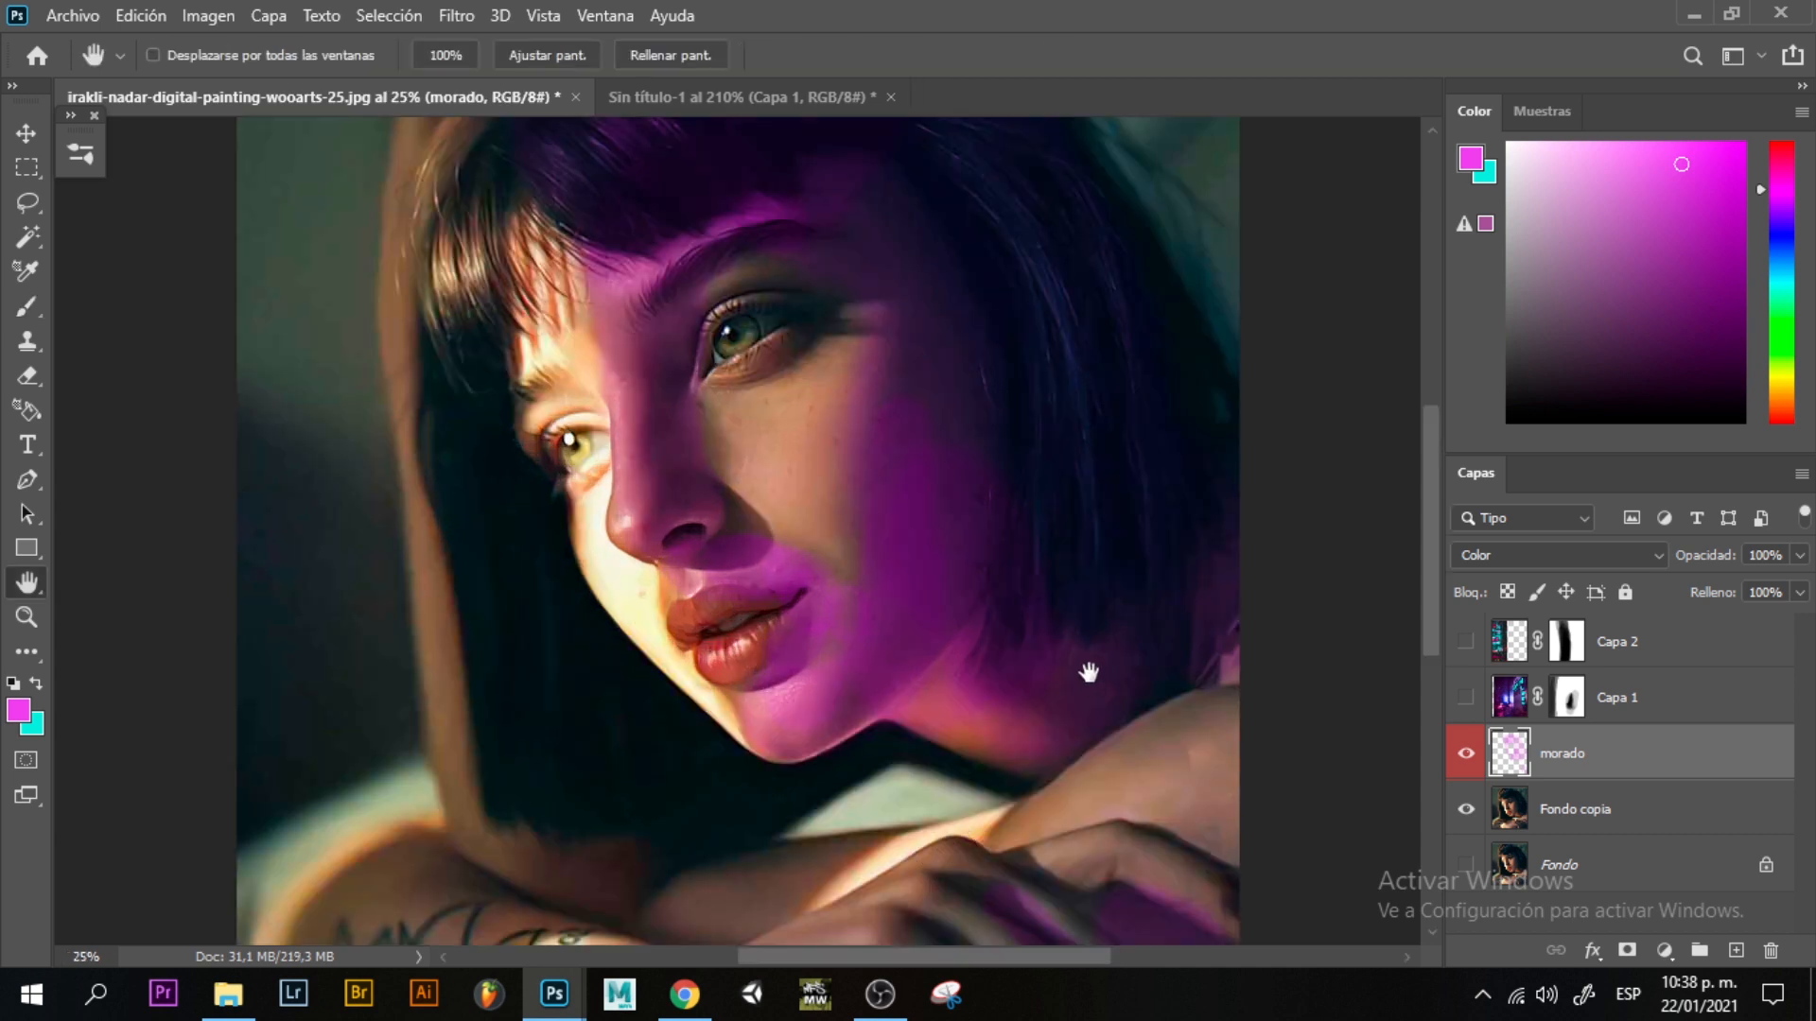
pyautogui.moveTo(1086, 668); pyautogui.dragTo(960, 344)
pyautogui.moveTo(886, 610)
pyautogui.mouseDown()
pyautogui.moveTo(986, 702)
pyautogui.moveTo(916, 592)
pyautogui.moveTo(949, 609)
pyautogui.moveTo(988, 745)
pyautogui.moveTo(974, 696)
pyautogui.moveTo(848, 600)
pyautogui.moveTo(941, 709)
pyautogui.moveTo(894, 730)
pyautogui.moveTo(821, 639)
pyautogui.moveTo(899, 783)
pyautogui.moveTo(858, 683)
pyautogui.moveTo(870, 727)
pyautogui.moveTo(885, 608)
pyautogui.moveTo(936, 615)
pyautogui.moveTo(867, 562)
pyautogui.moveTo(1022, 568)
pyautogui.moveTo(1088, 617)
pyautogui.moveTo(1032, 572)
pyautogui.moveTo(1136, 709)
pyautogui.moveTo(1025, 597)
pyautogui.moveTo(1070, 742)
pyautogui.moveTo(1028, 722)
pyautogui.moveTo(1032, 667)
pyautogui.moveTo(1055, 662)
pyautogui.moveTo(942, 639)
pyautogui.mouseUp()
pyautogui.press('e')
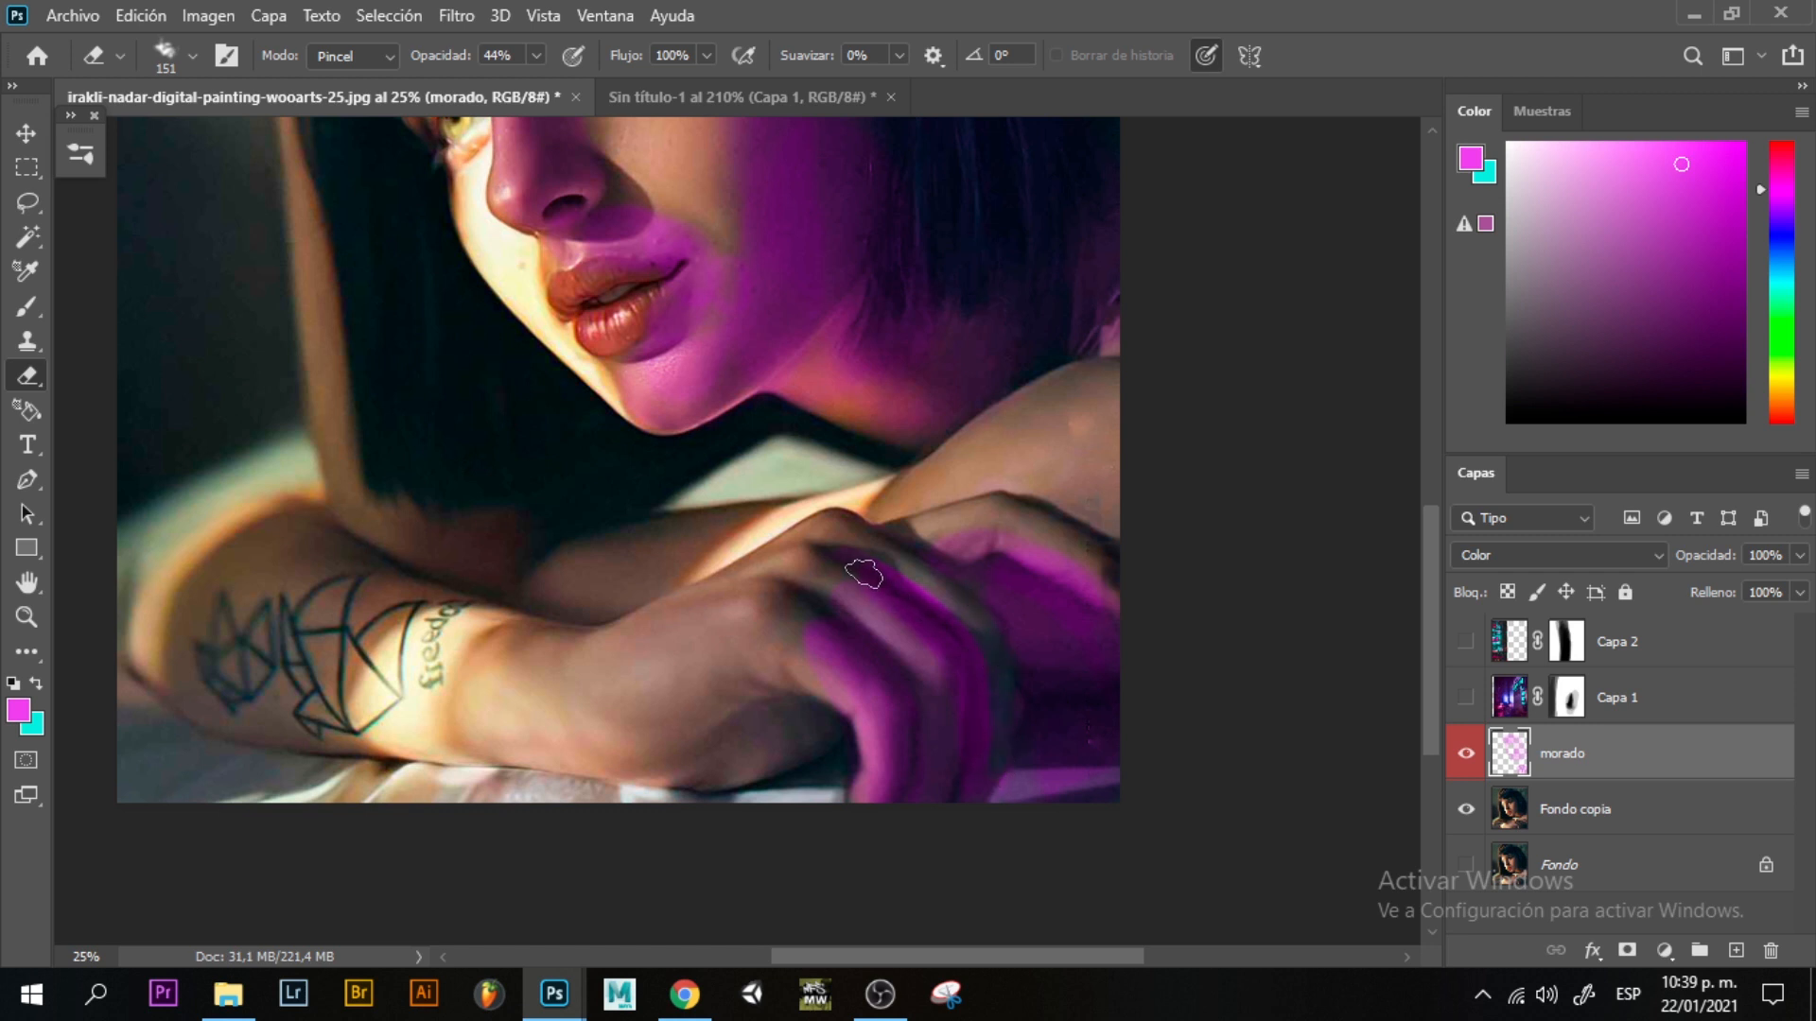
pyautogui.press('ctrl')
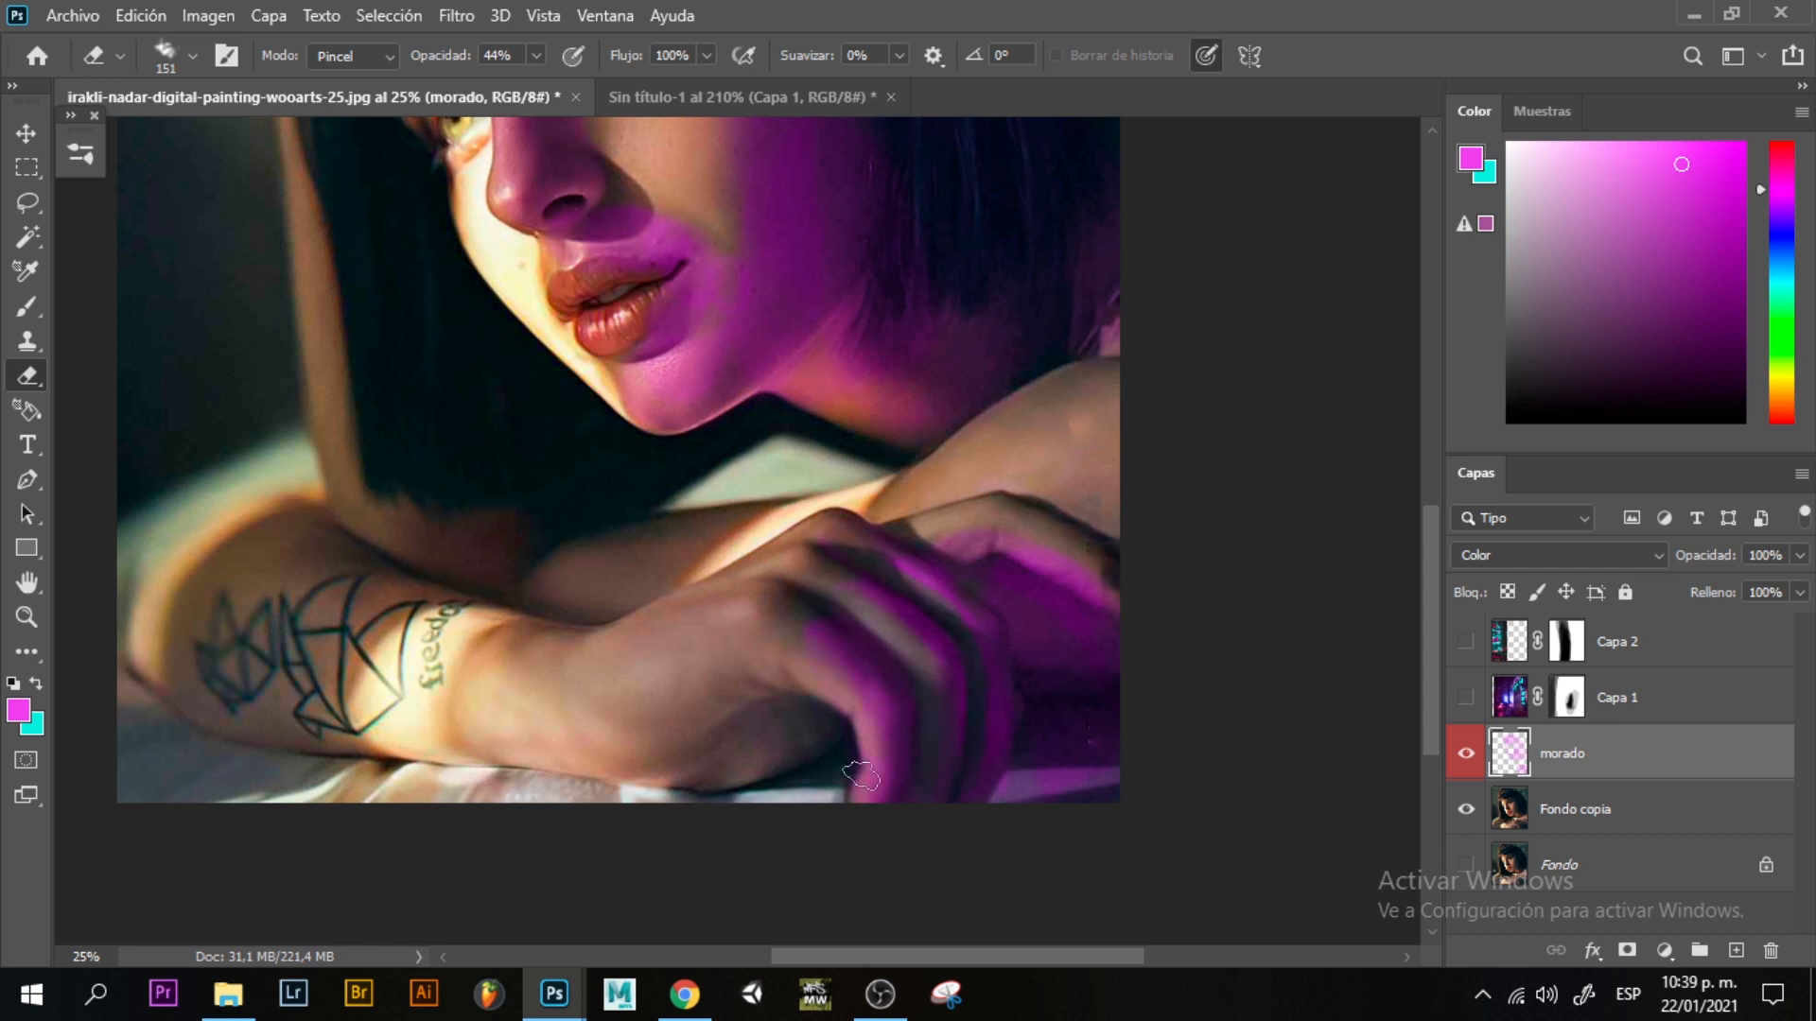
# Paint magenta under the front hand, then over the rear forearm and shoulder with the brush opacity lowered to 15%.
pyautogui.press('b')
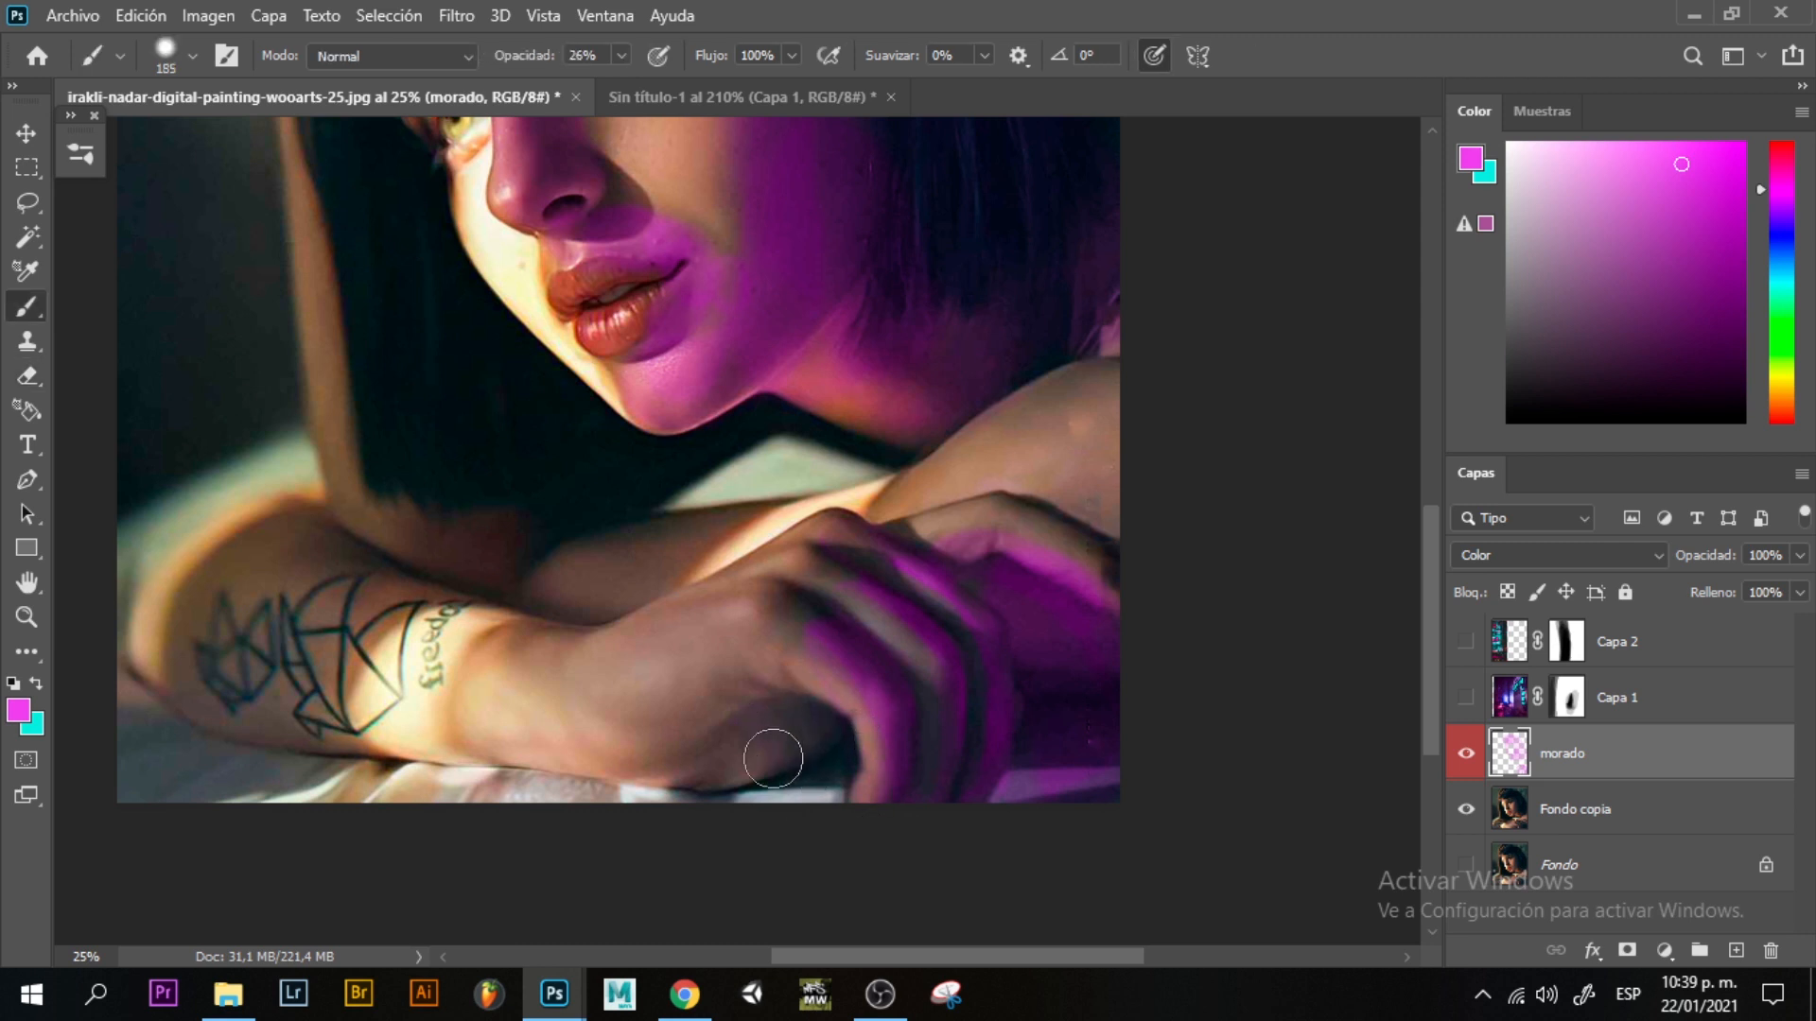
pyautogui.moveTo(818, 744)
pyautogui.mouseDown()
pyautogui.moveTo(702, 779)
pyautogui.moveTo(816, 754)
pyautogui.moveTo(818, 736)
pyautogui.moveTo(723, 741)
pyautogui.mouseUp()
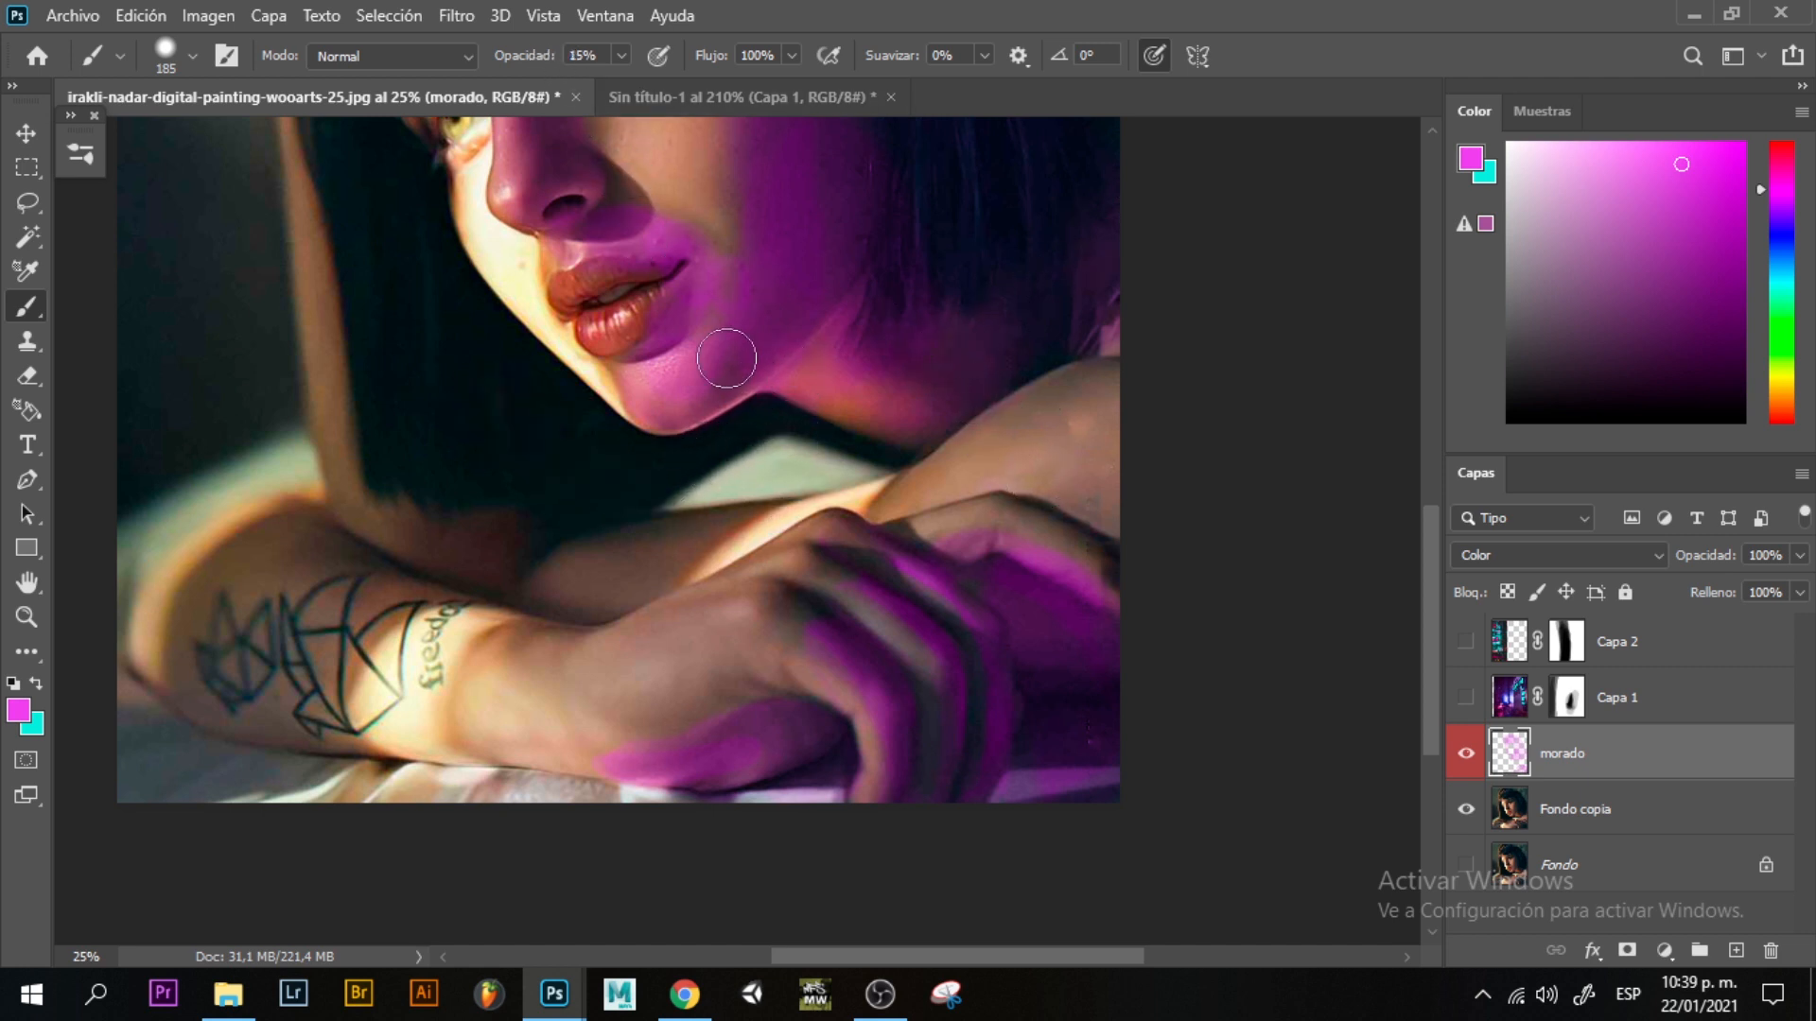
pyautogui.moveTo(599, 583)
pyautogui.mouseDown()
pyautogui.moveTo(719, 533)
pyautogui.moveTo(622, 600)
pyautogui.moveTo(687, 535)
pyautogui.moveTo(664, 529)
pyautogui.moveTo(733, 522)
pyautogui.moveTo(602, 591)
pyautogui.moveTo(554, 588)
pyautogui.moveTo(644, 577)
pyautogui.mouseUp()
pyautogui.moveTo(913, 501)
pyautogui.mouseDown()
pyautogui.moveTo(1067, 394)
pyautogui.moveTo(999, 448)
pyautogui.mouseUp()
pyautogui.moveTo(1097, 486); pyautogui.dragTo(1077, 484)
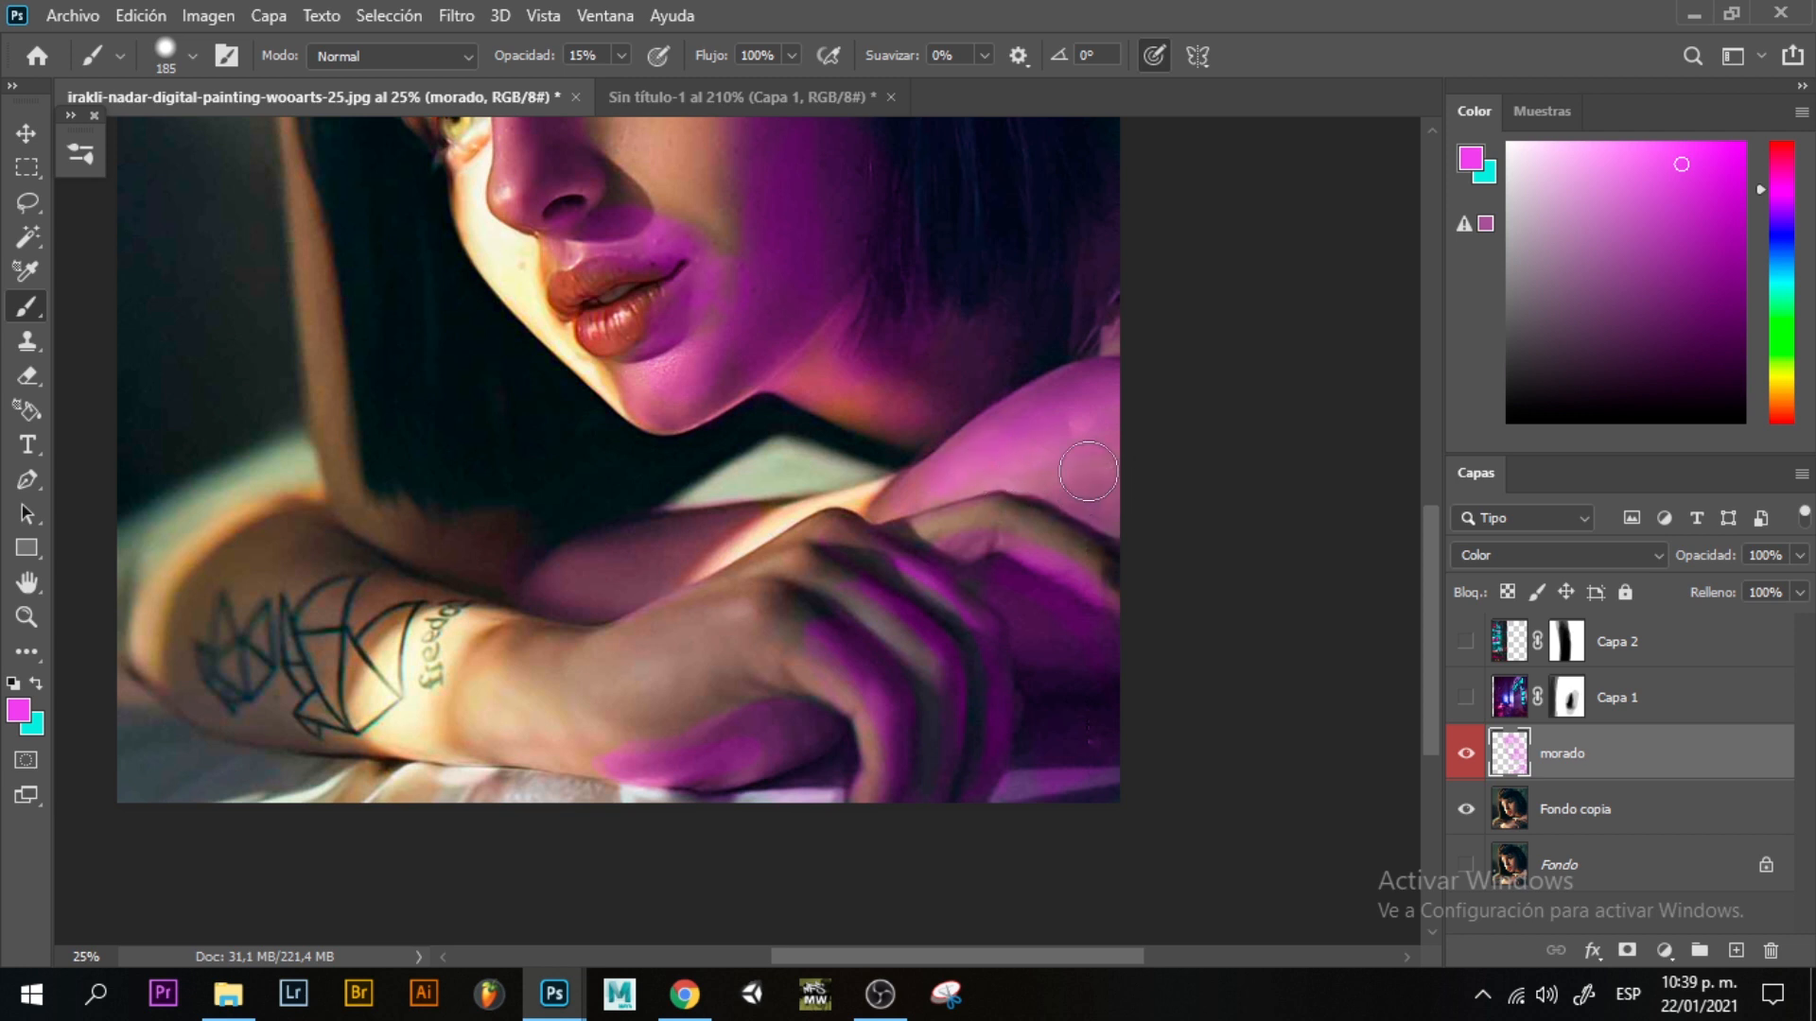
pyautogui.press('space')
pyautogui.moveTo(883, 444); pyautogui.dragTo(906, 605)
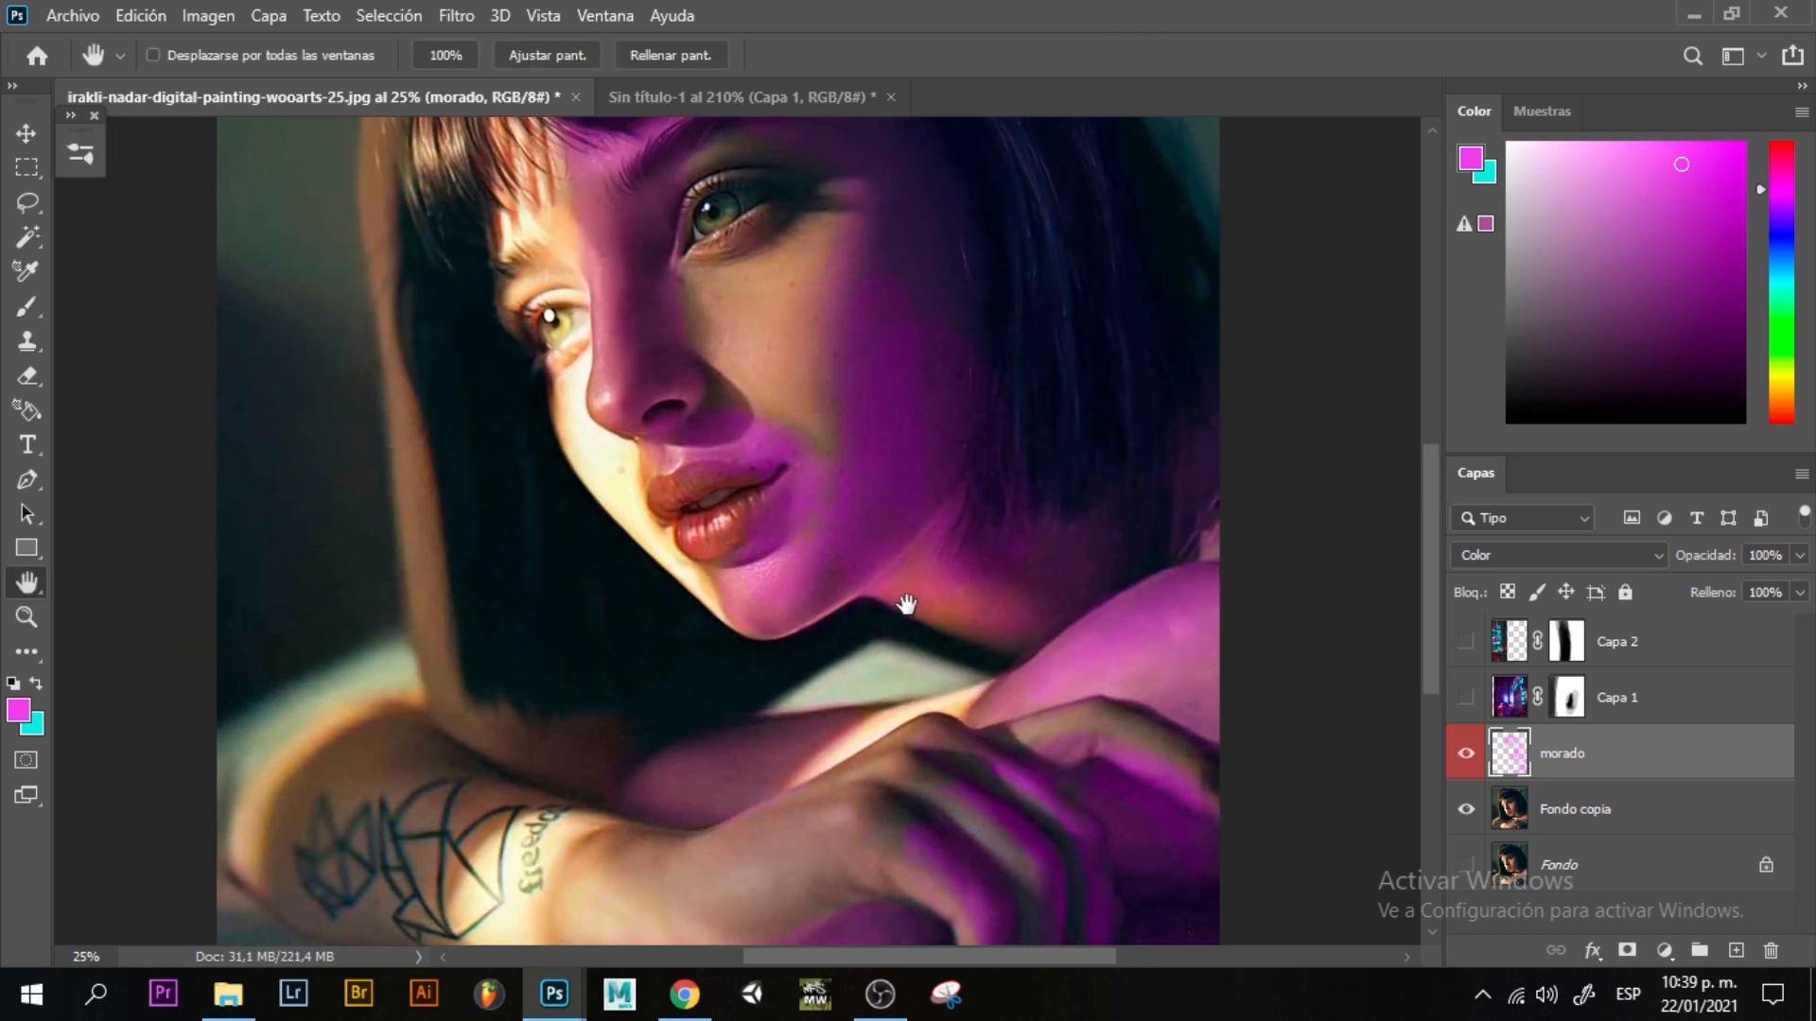
pyautogui.hotkey('ctrl', '-')
pyautogui.hotkey('ctrl', '+')
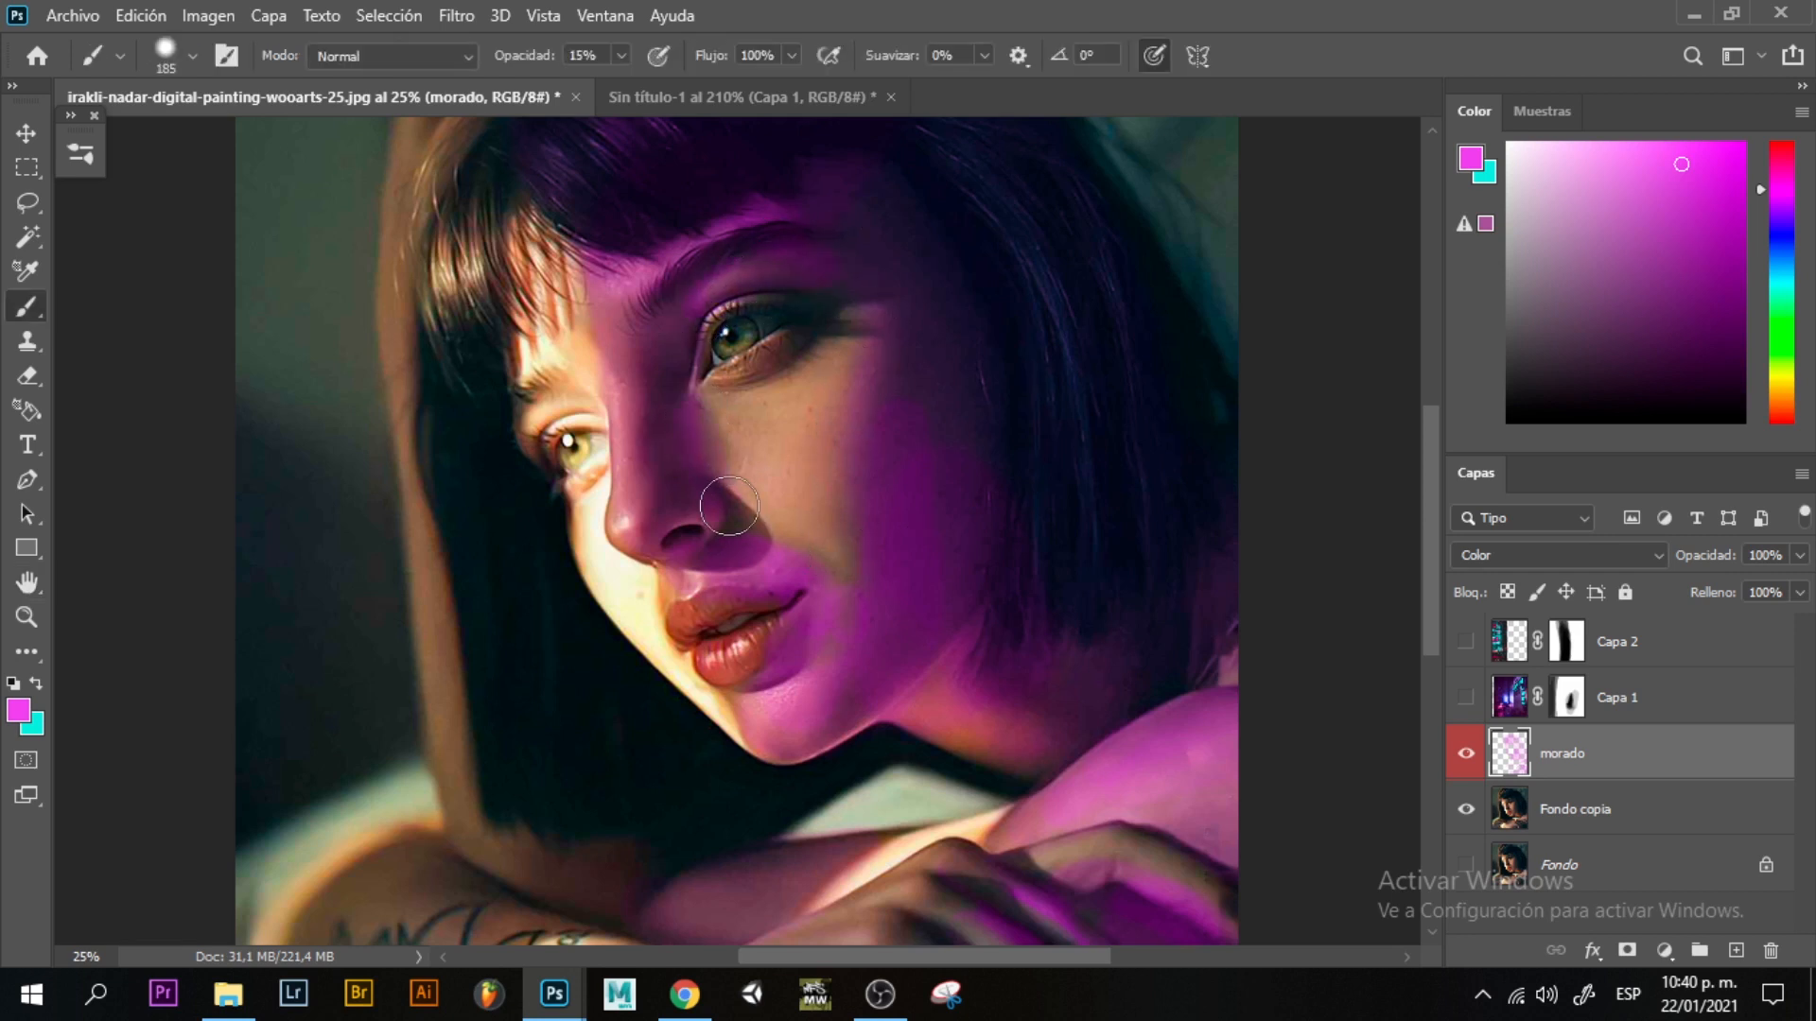
pyautogui.hotkey('ctrl', '-')
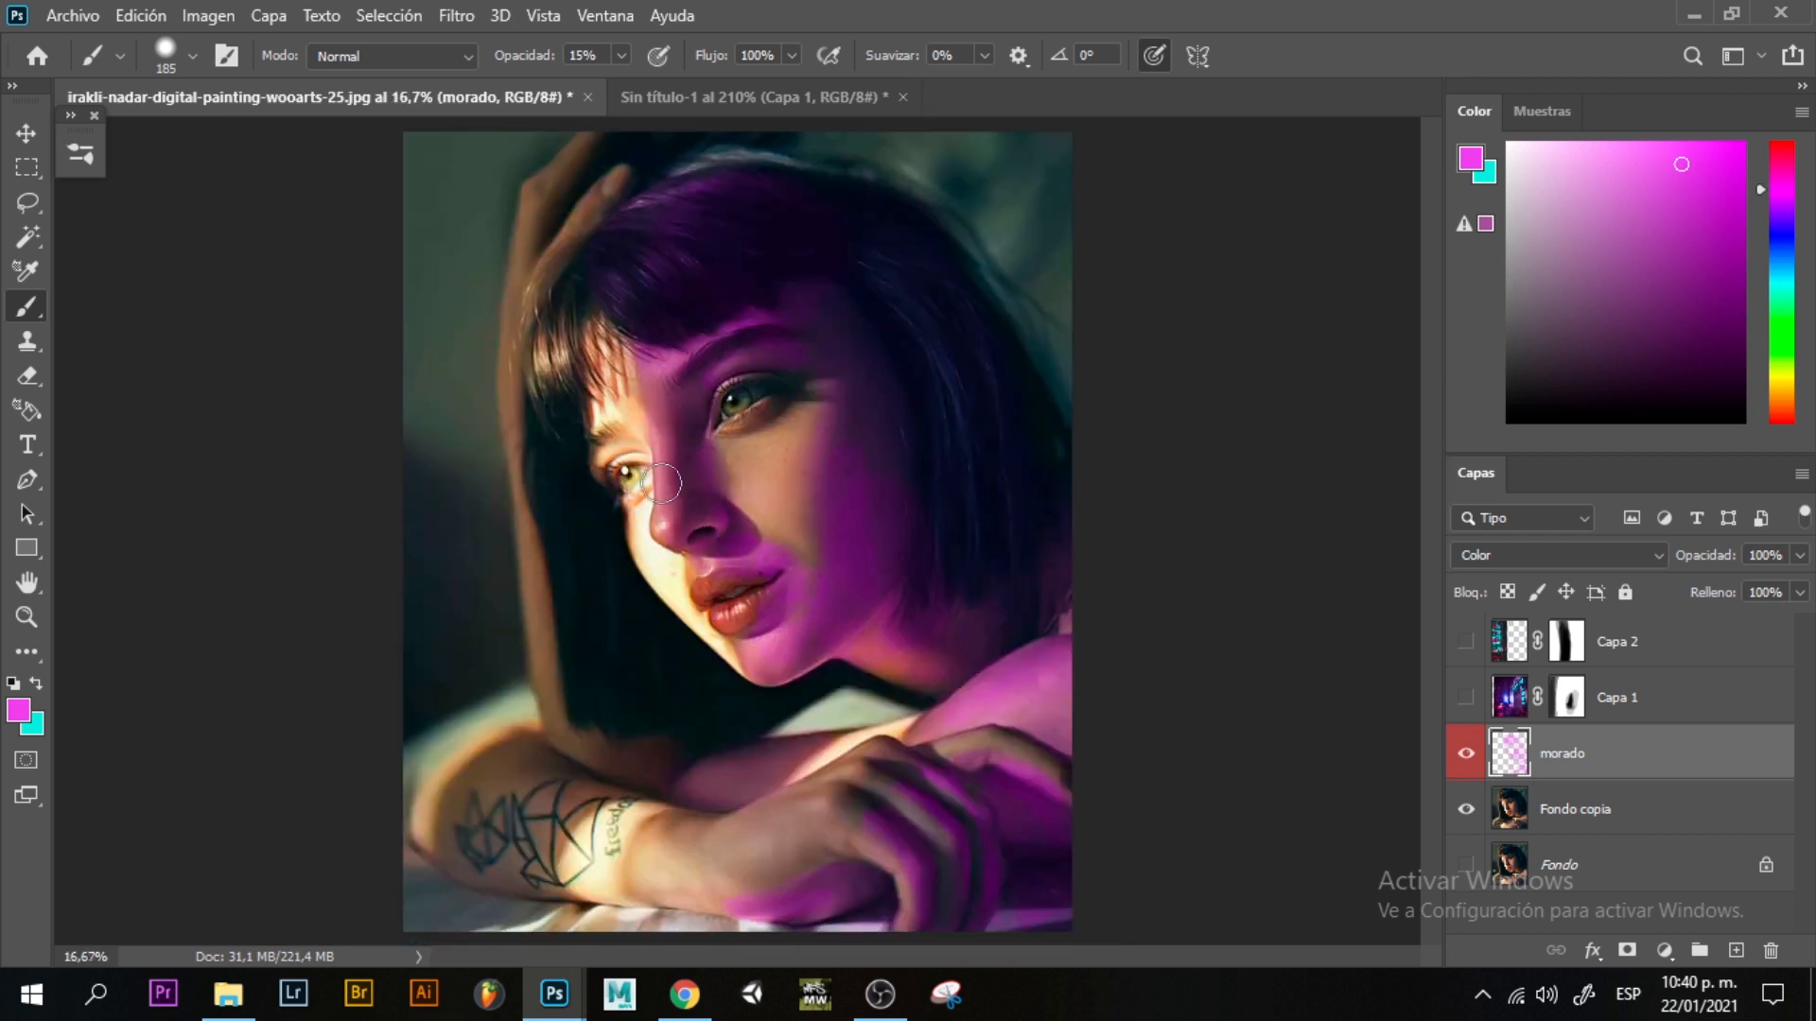
# Add a layer named "Azul" above "morado", give it a blue color label, and set its blend mode to Color.
pyautogui.click(1736, 950)
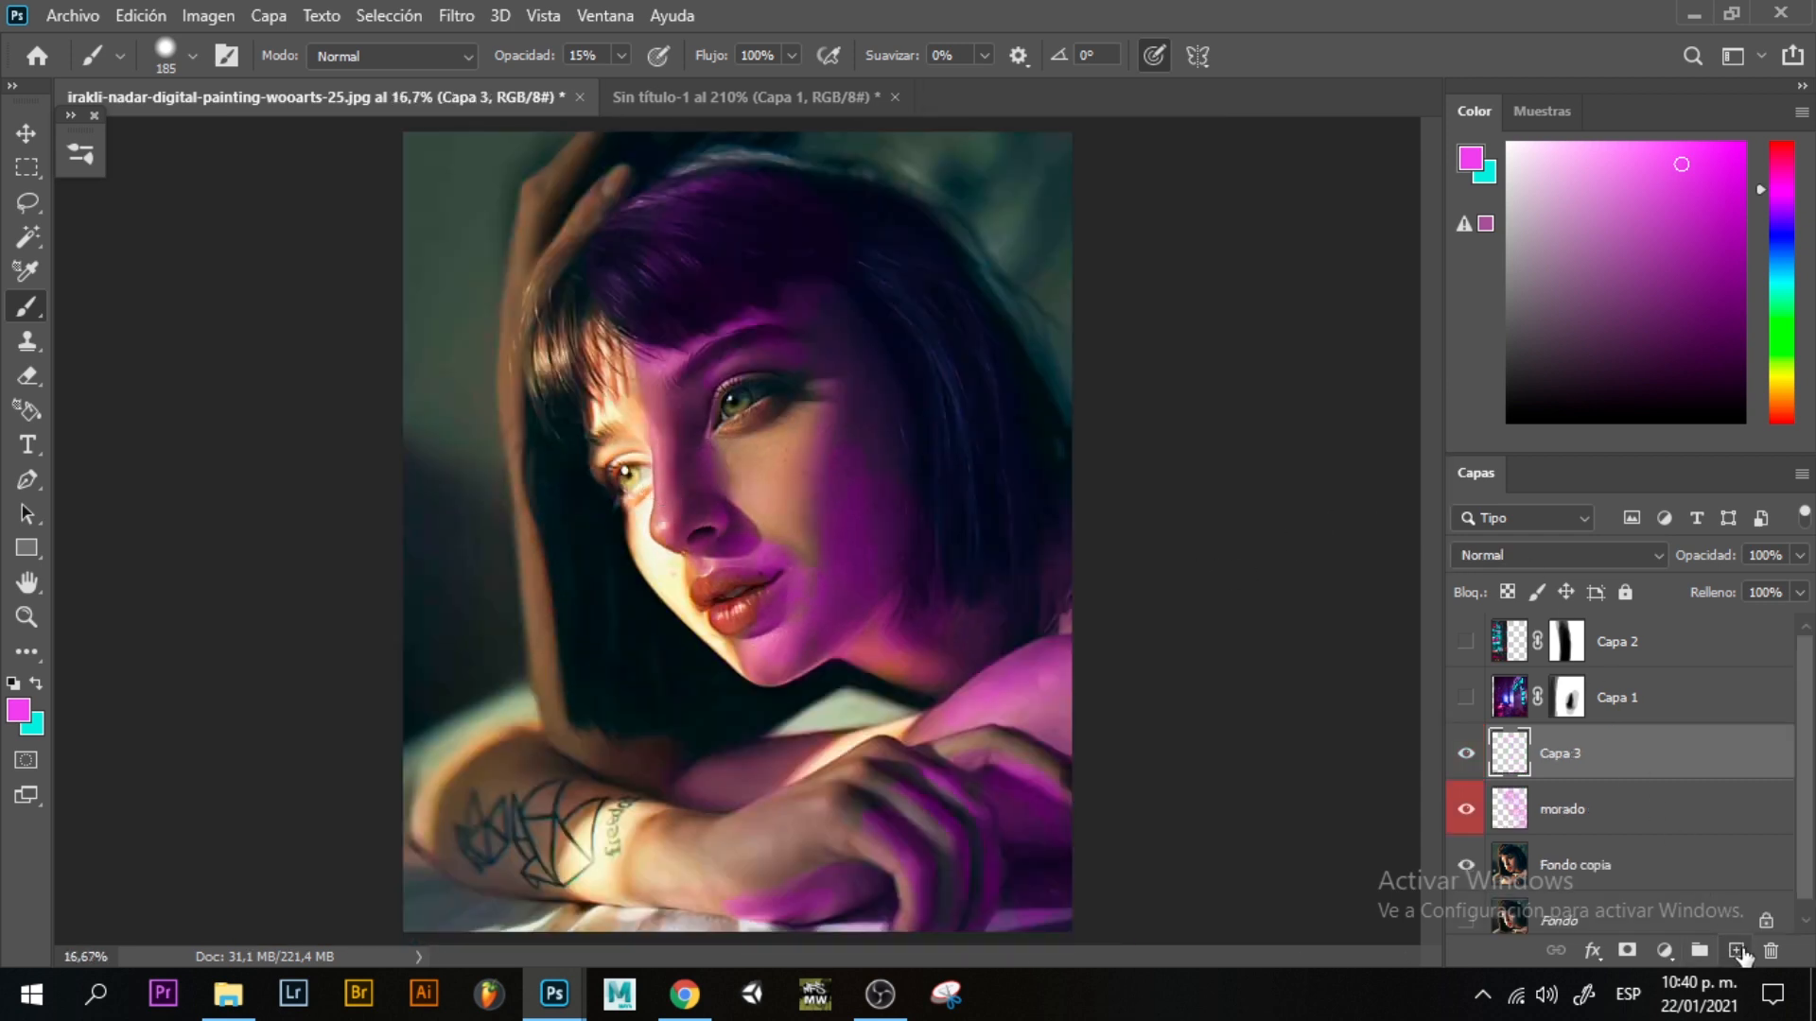
pyautogui.doubleClick(1559, 756)
pyautogui.press('Return')
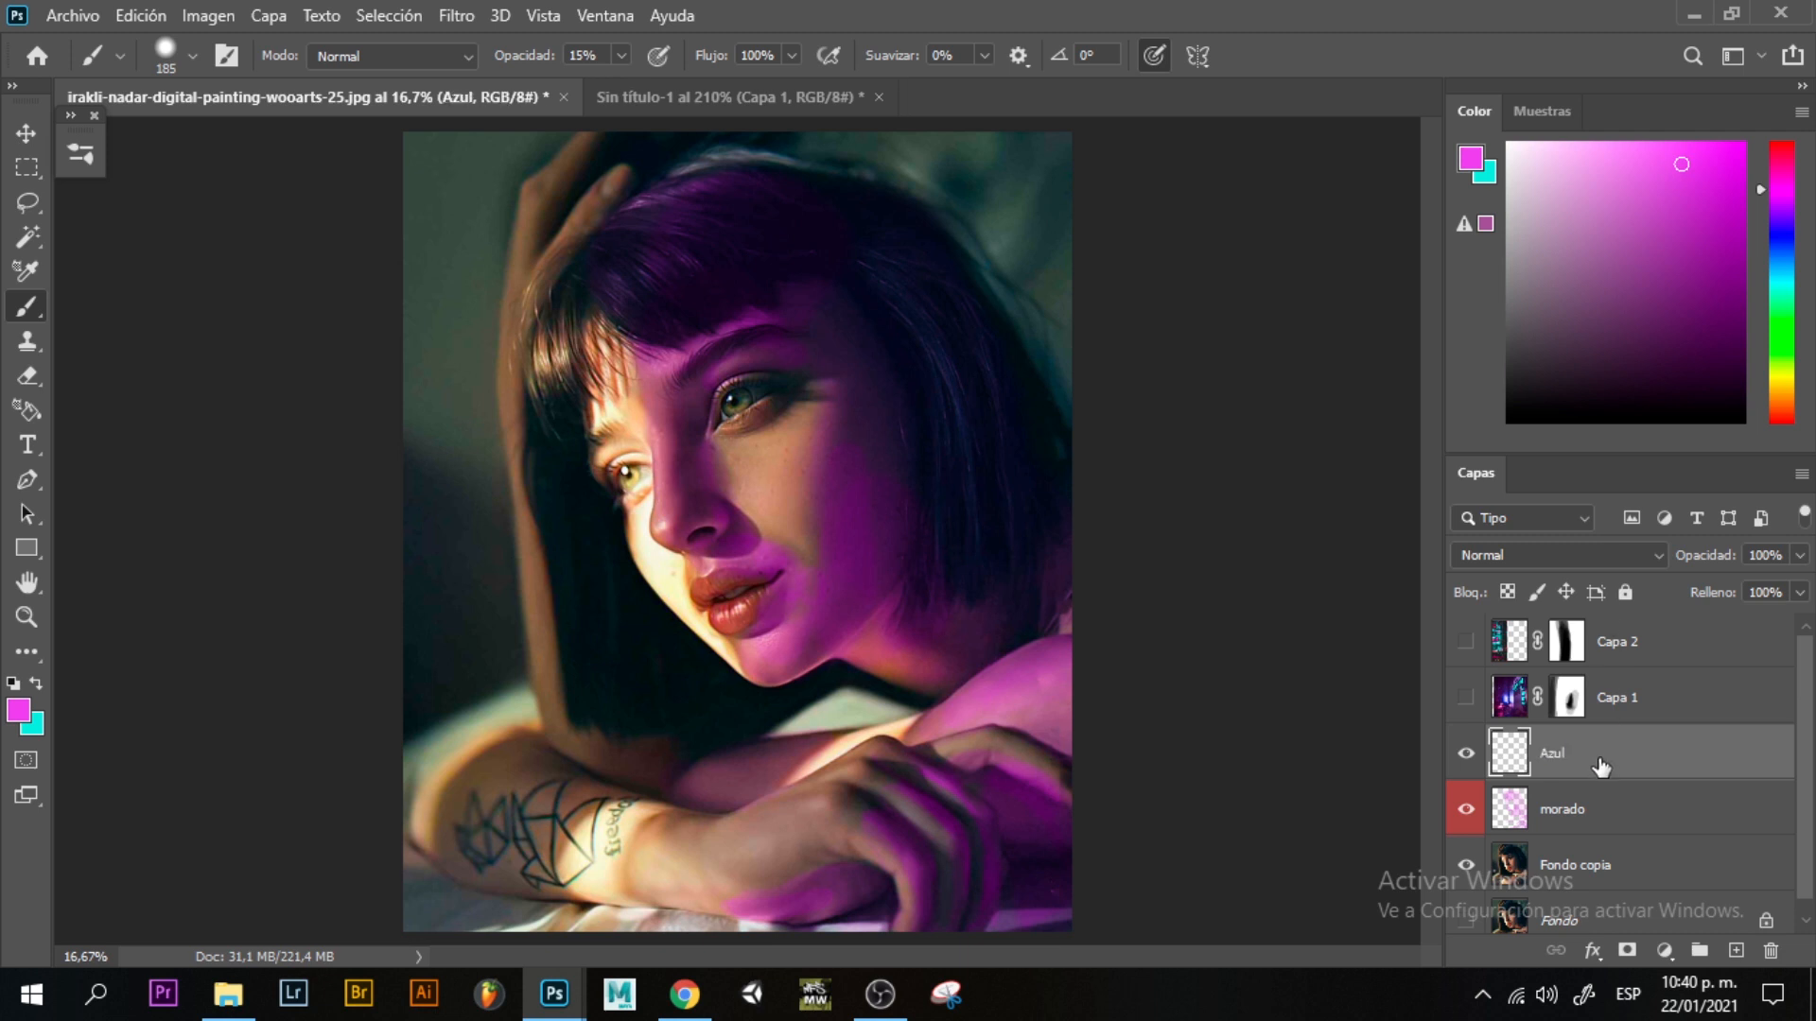
pyautogui.rightClick(1600, 766)
pyautogui.click(1252, 979)
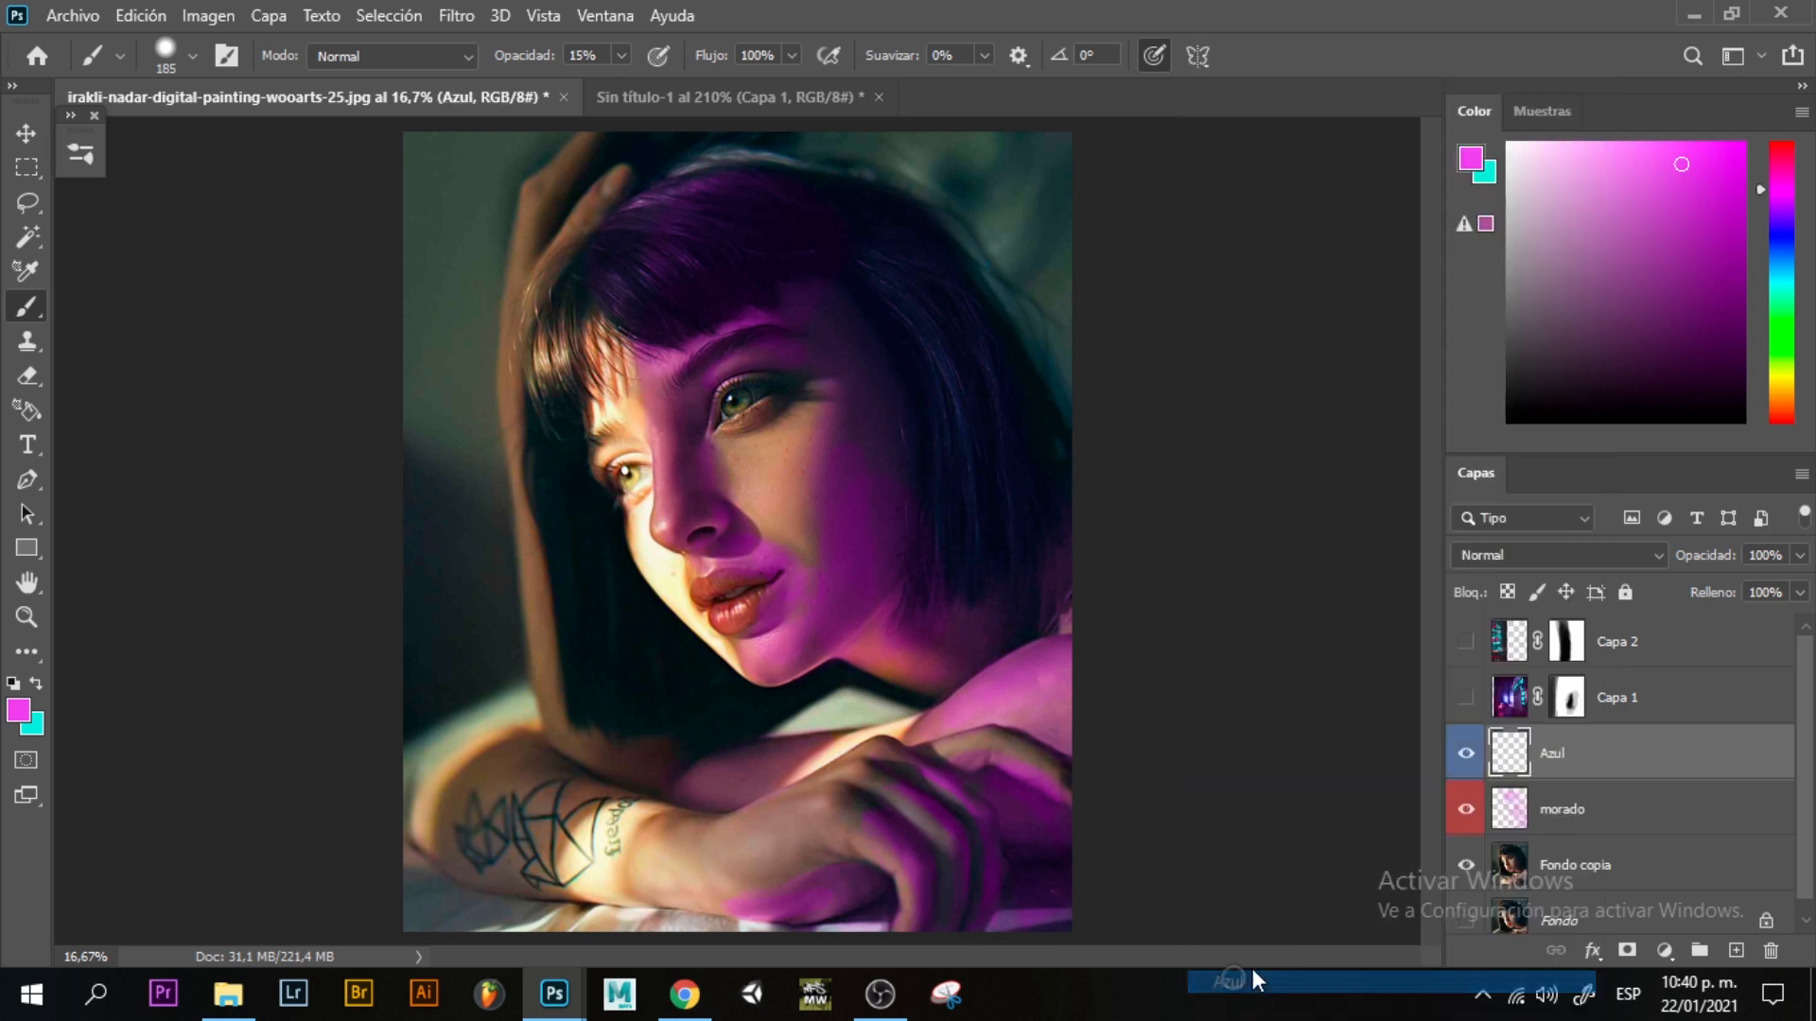
pyautogui.click(1535, 555)
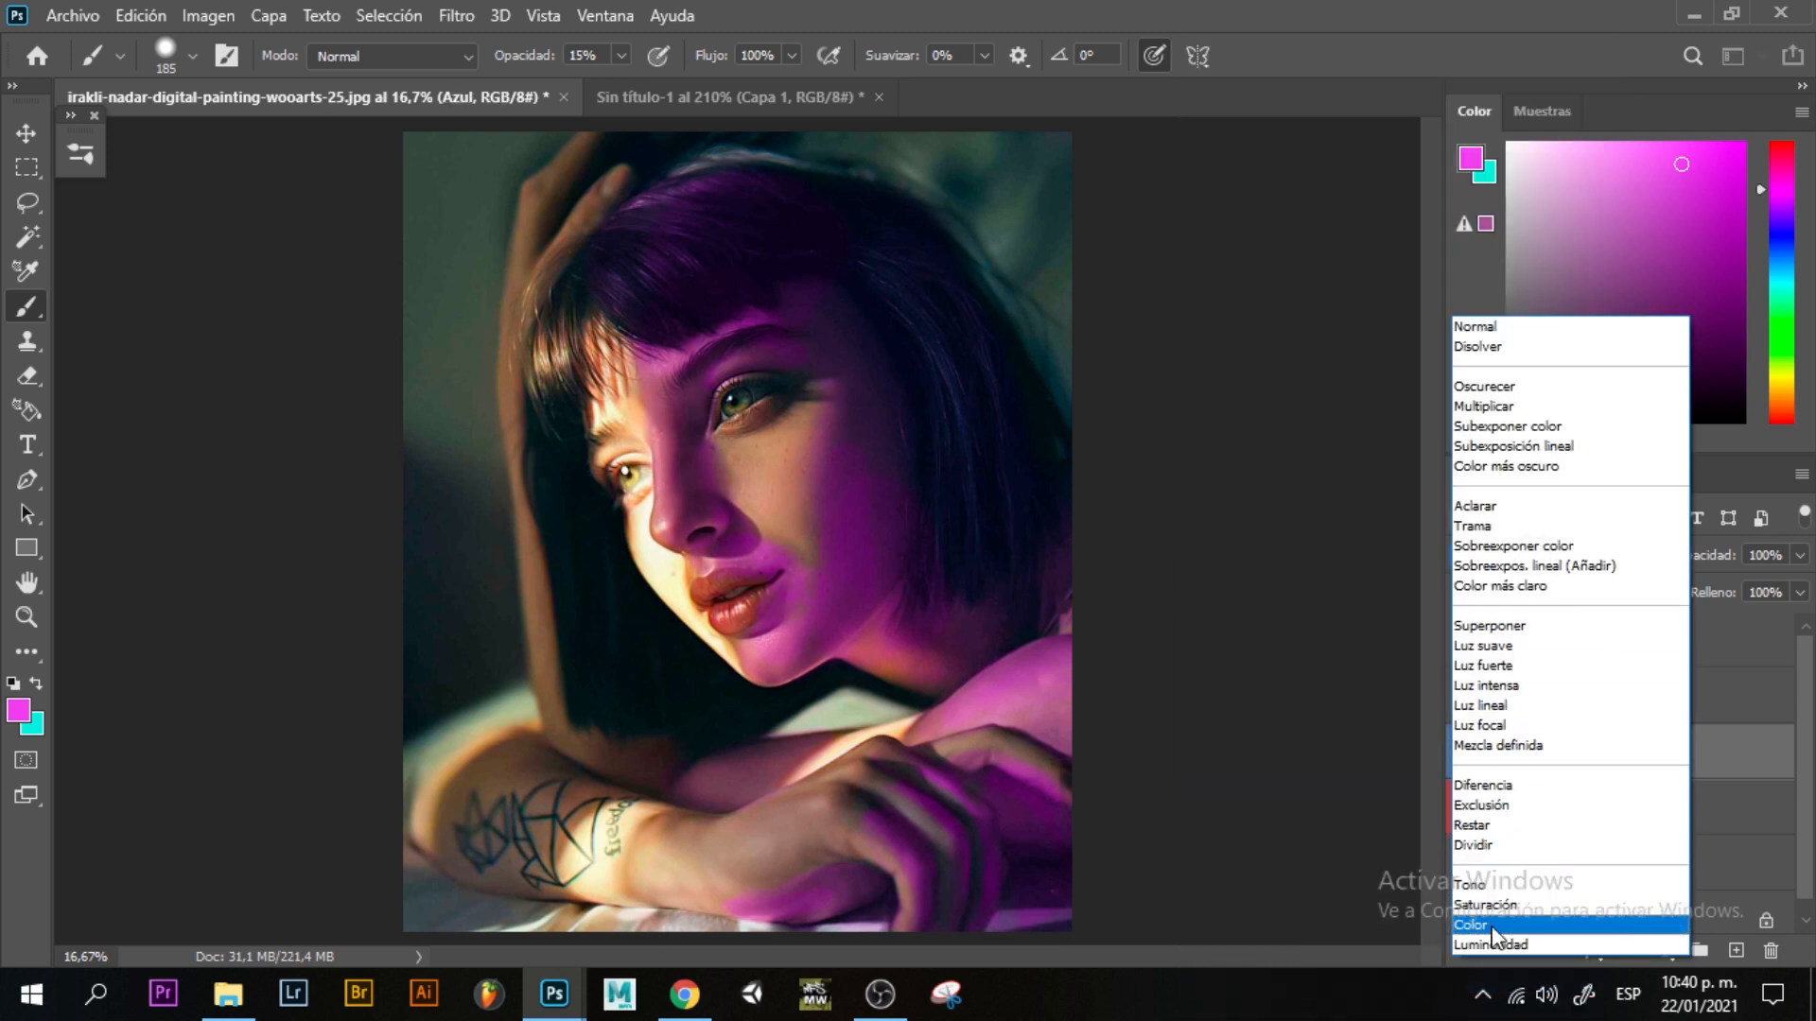
pyautogui.click(1482, 927)
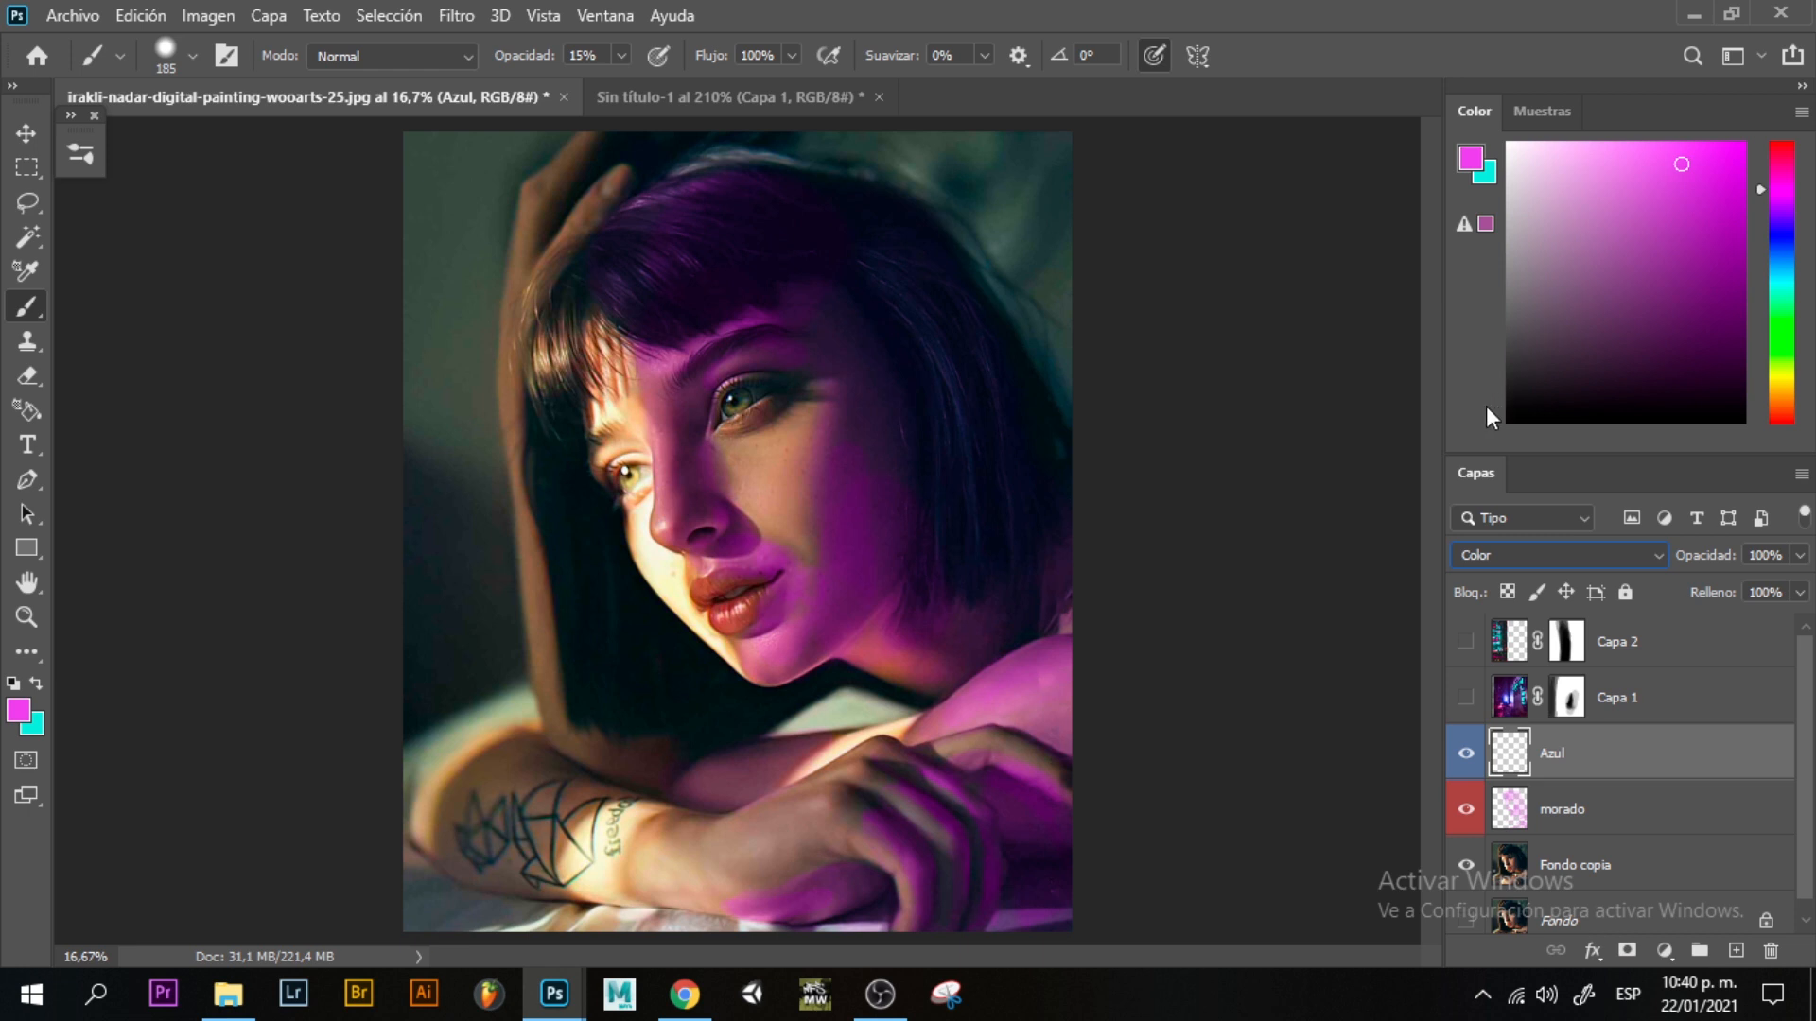
# Paint cyan over the cheek below the near eye on the "Azul" layer with a 297 px brush at 15% opacity.
pyautogui.press('x')
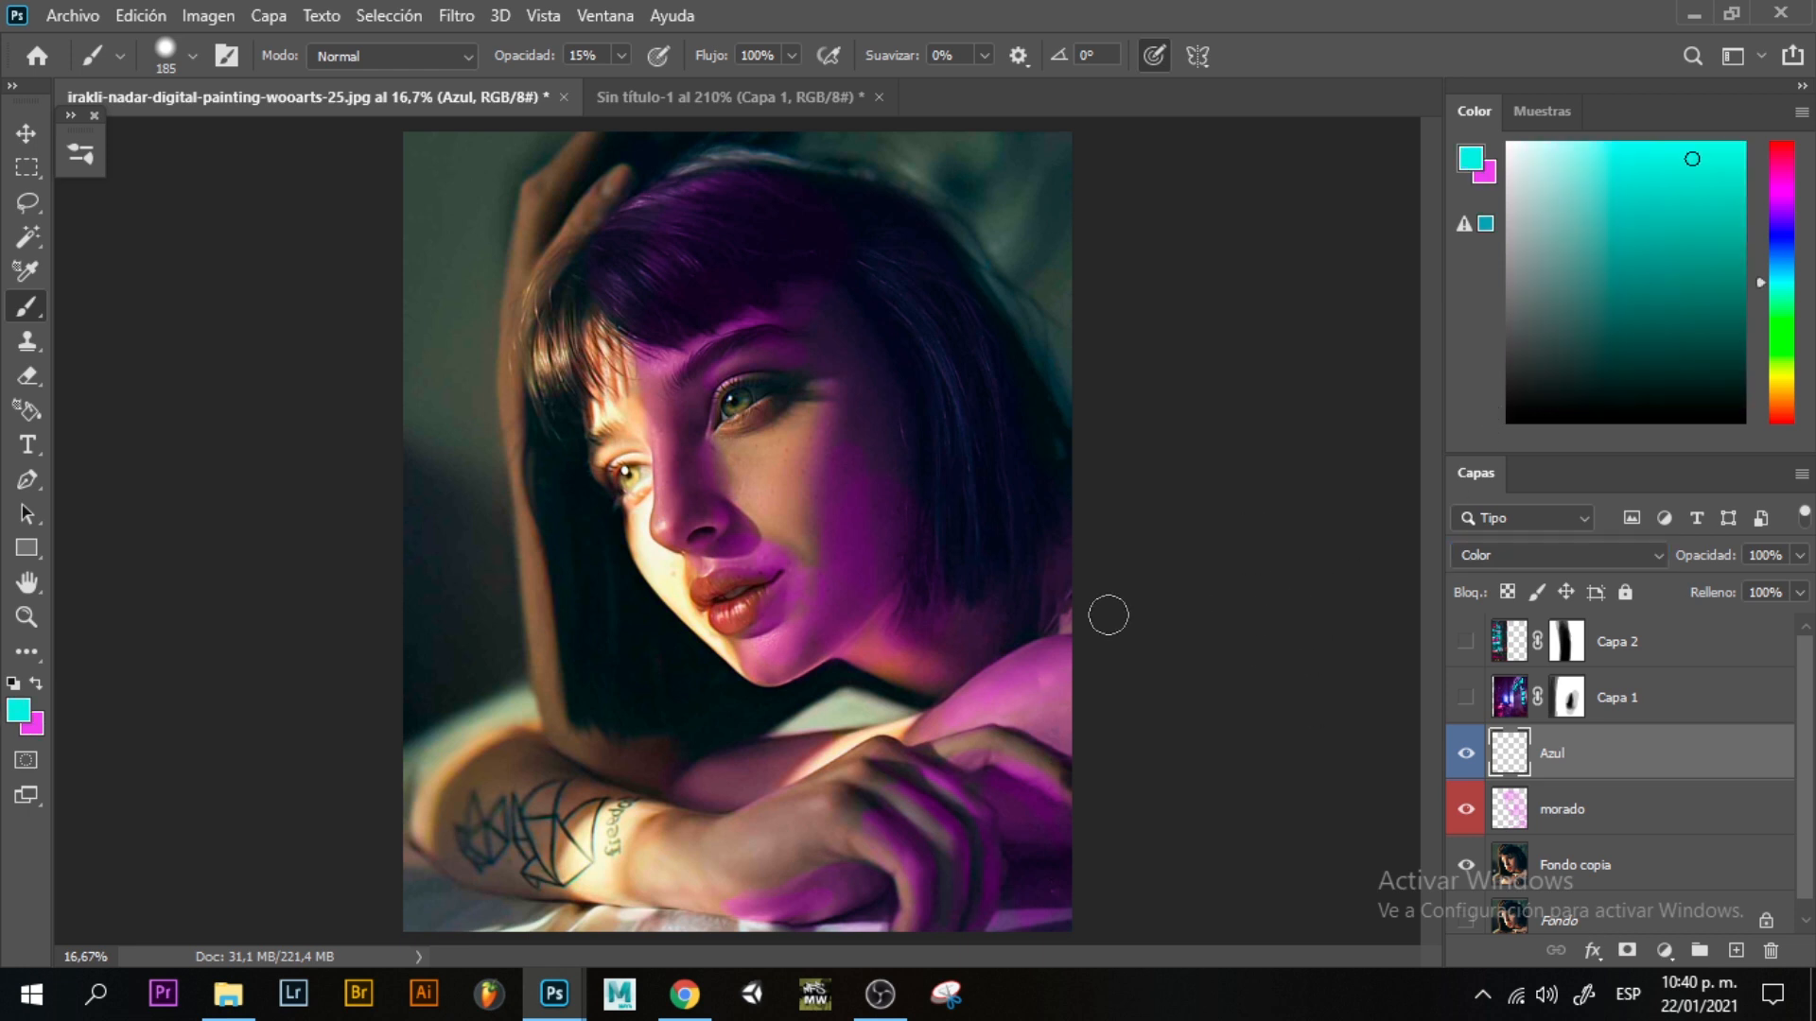
pyautogui.keyDown('alt'); pyautogui.rightClick(773, 487); pyautogui.keyUp('alt')
pyautogui.click(754, 458)
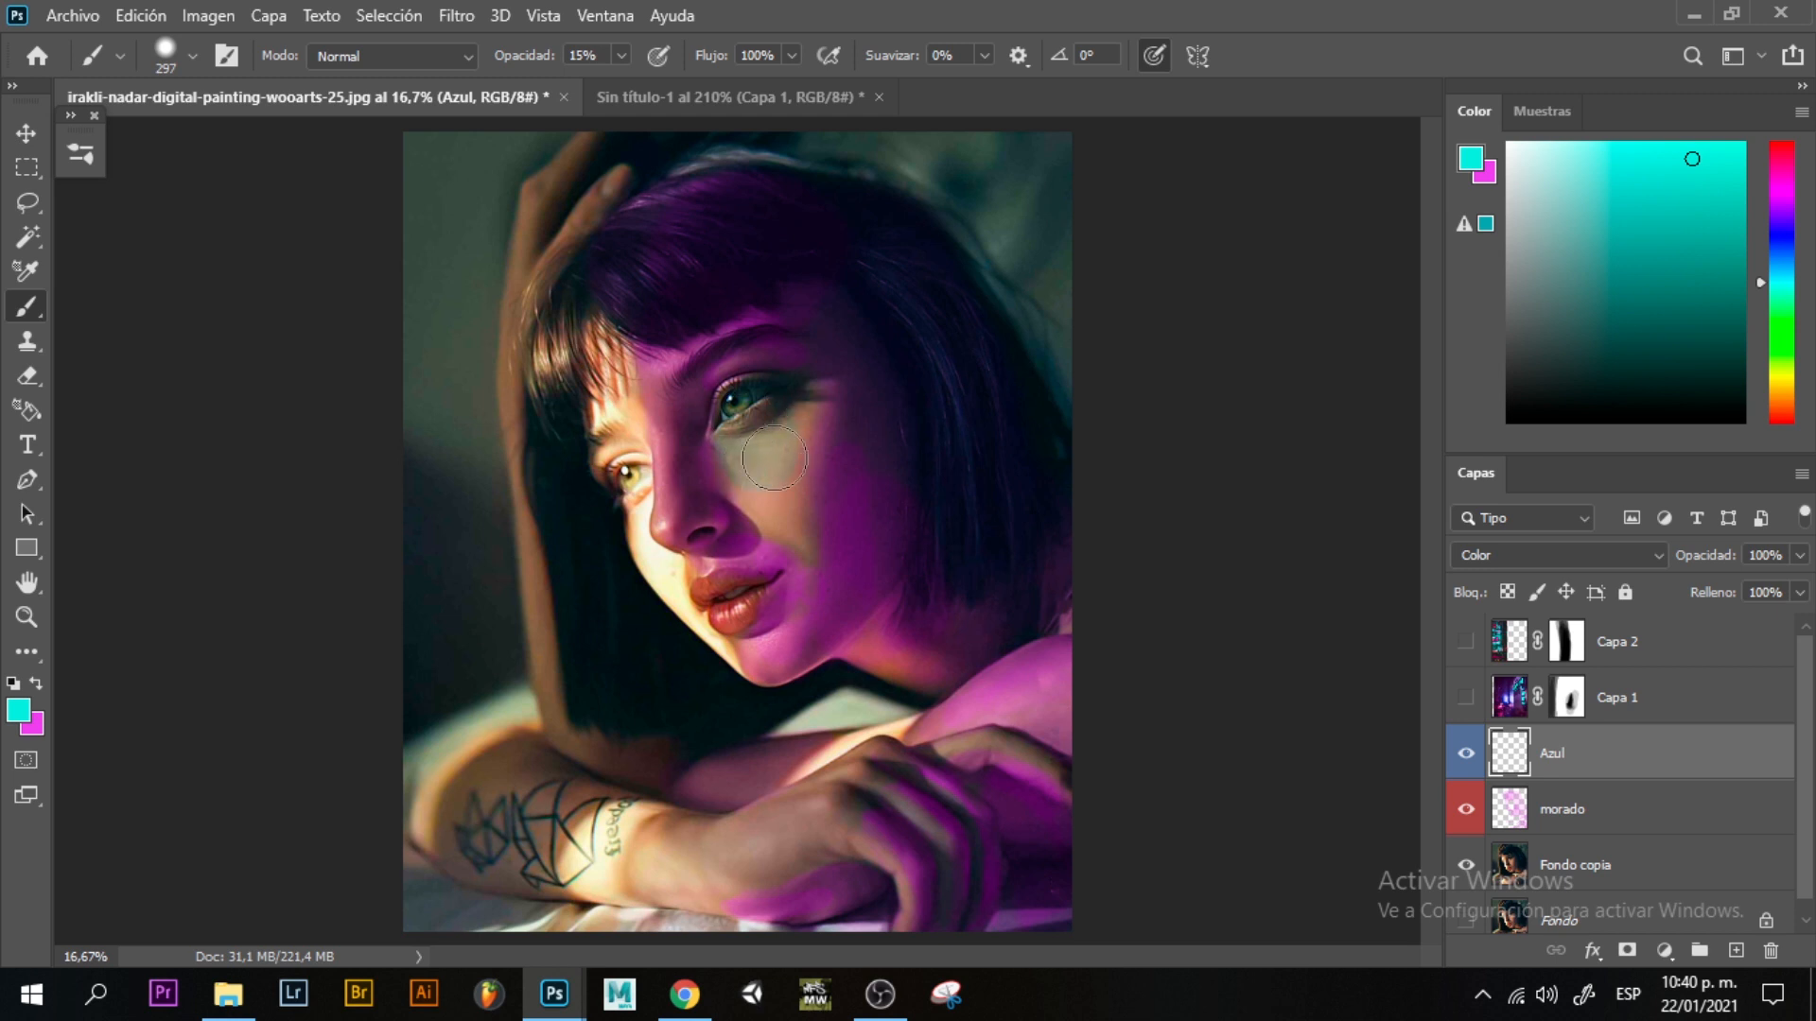
pyautogui.moveTo(791, 442)
pyautogui.mouseDown()
pyautogui.moveTo(759, 487)
pyautogui.moveTo(757, 395)
pyautogui.moveTo(740, 405)
pyautogui.moveTo(753, 460)
pyautogui.mouseUp()
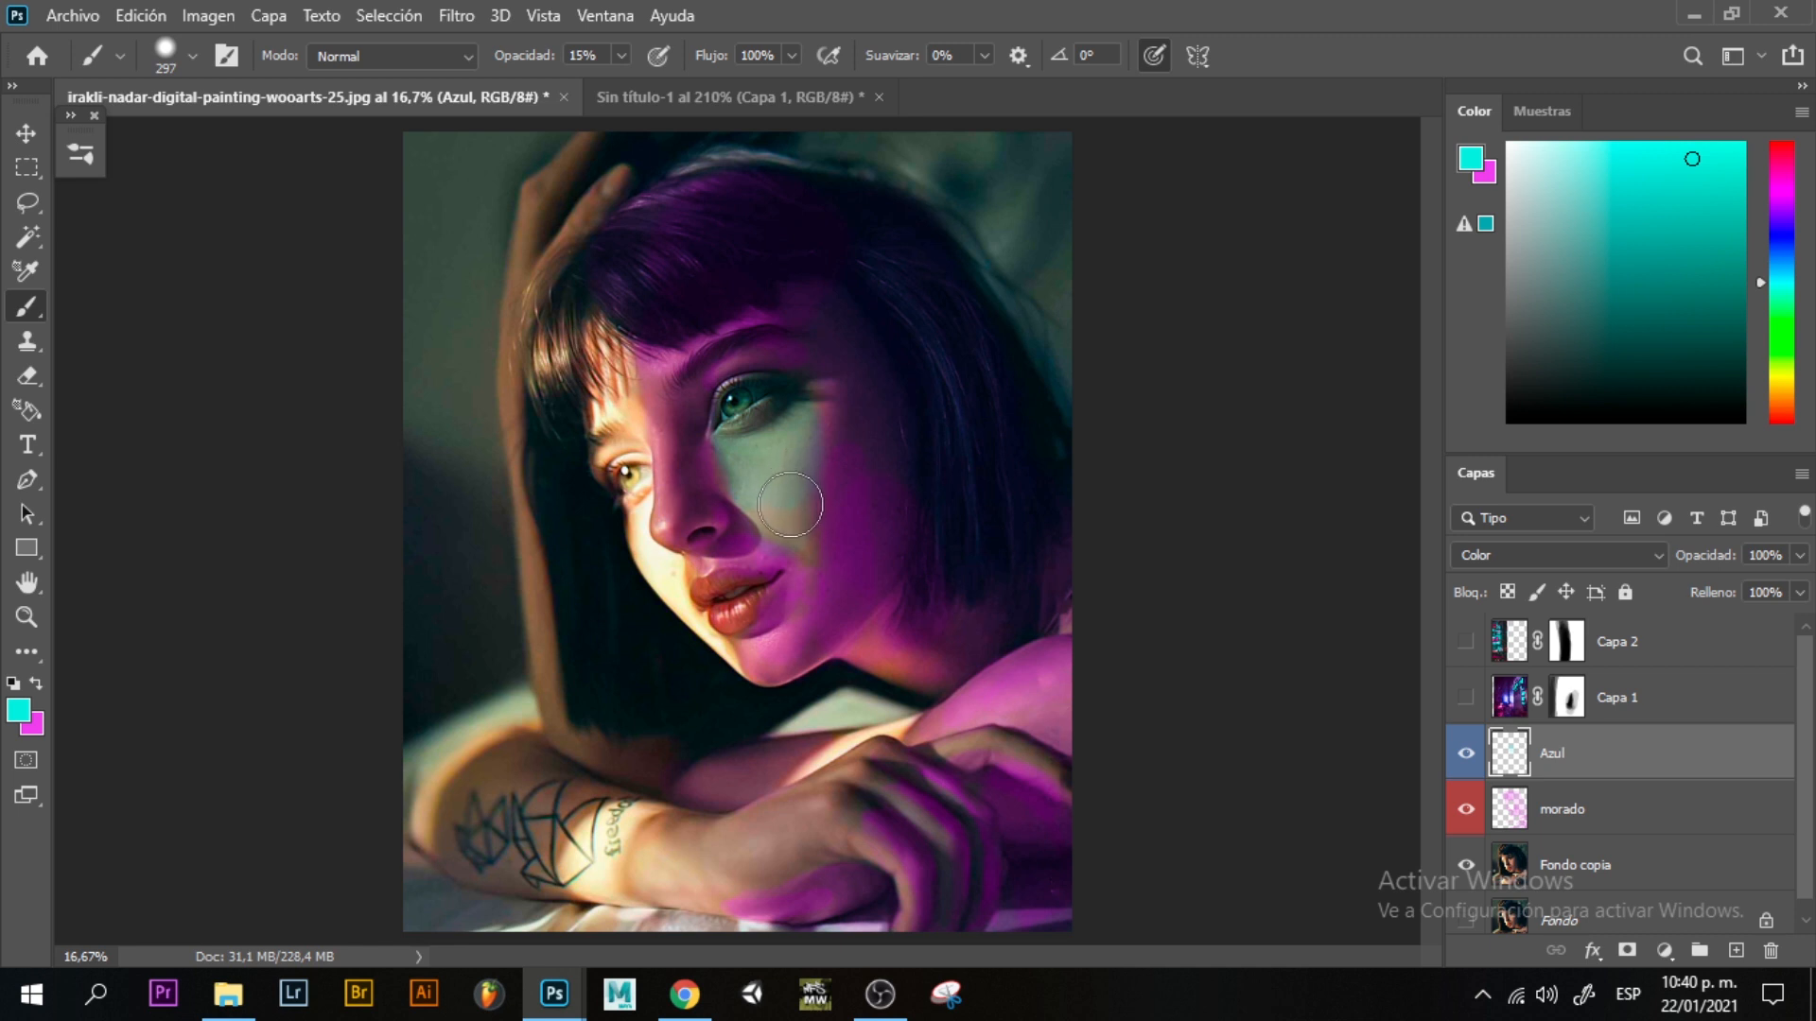
# Tint the near eye magenta on the "morado" layer.
pyautogui.click(1559, 813)
pyautogui.press('x')
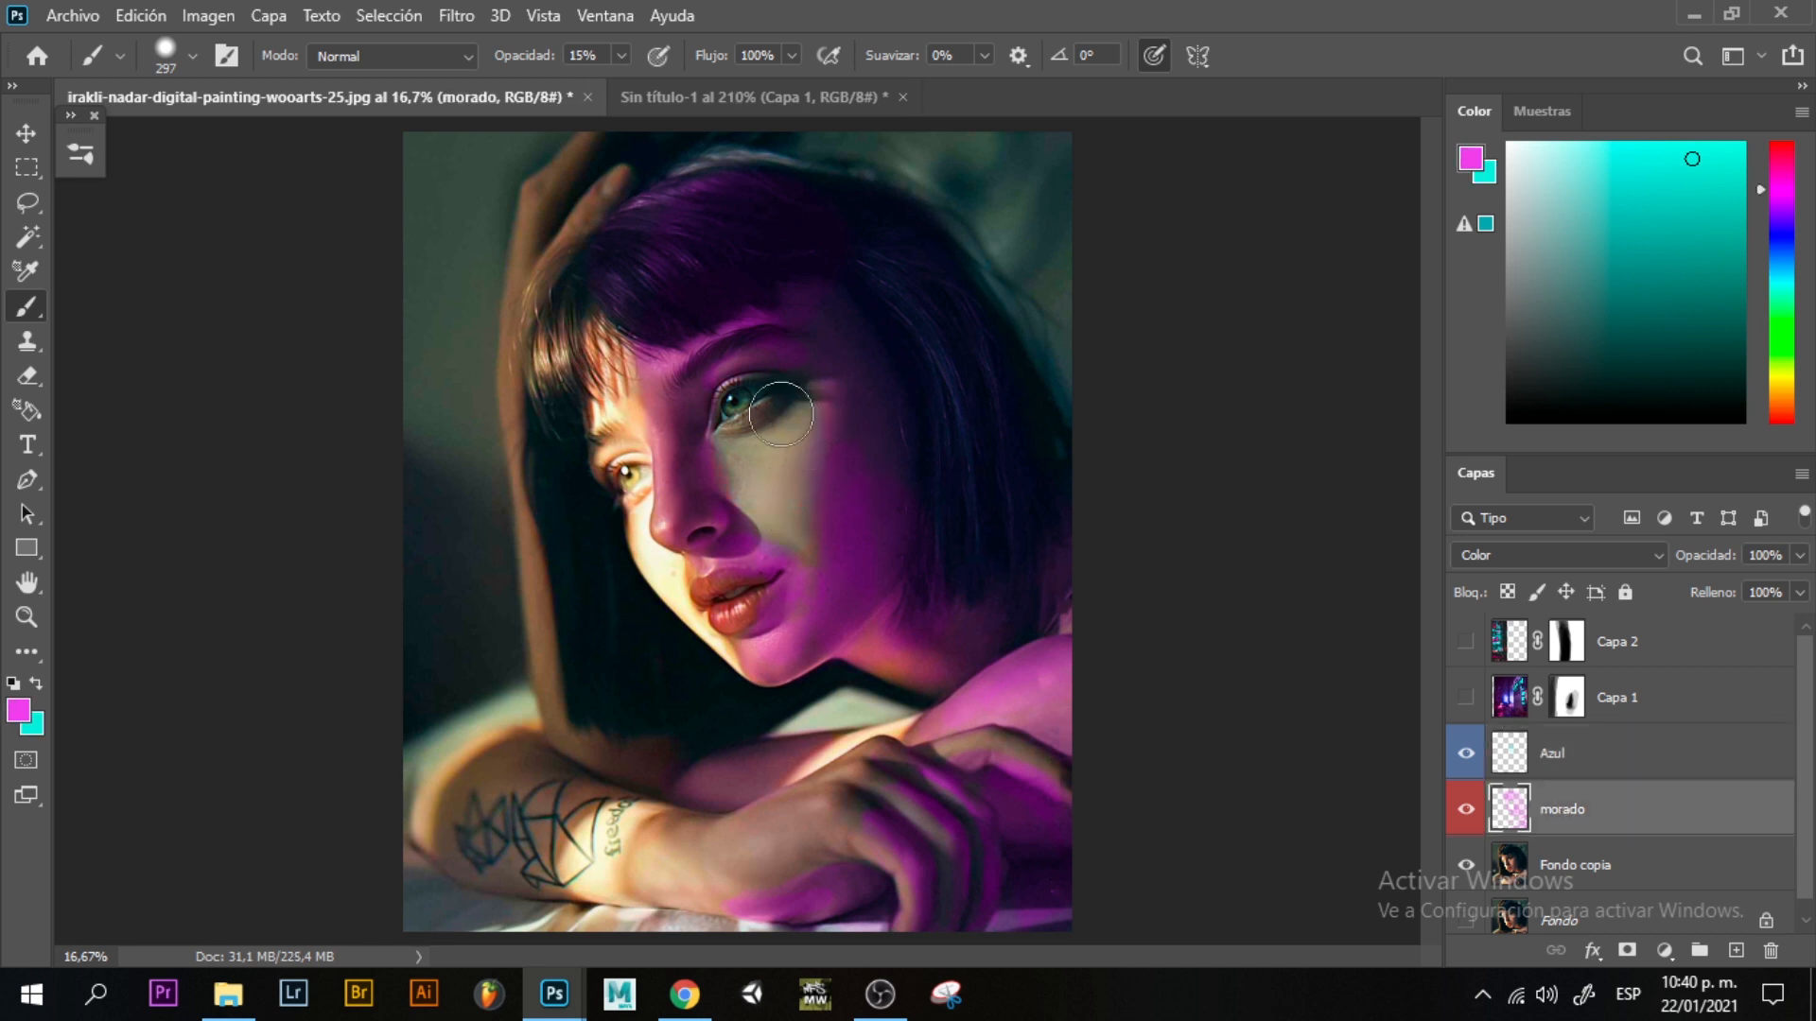
pyautogui.moveTo(781, 413)
pyautogui.mouseDown()
pyautogui.moveTo(743, 408)
pyautogui.moveTo(764, 412)
pyautogui.mouseUp()
# Paint stronger cyan over the cheek, eye and brow area on the "Azul" layer, enlarging the brush to 393 px.
pyautogui.press('x')
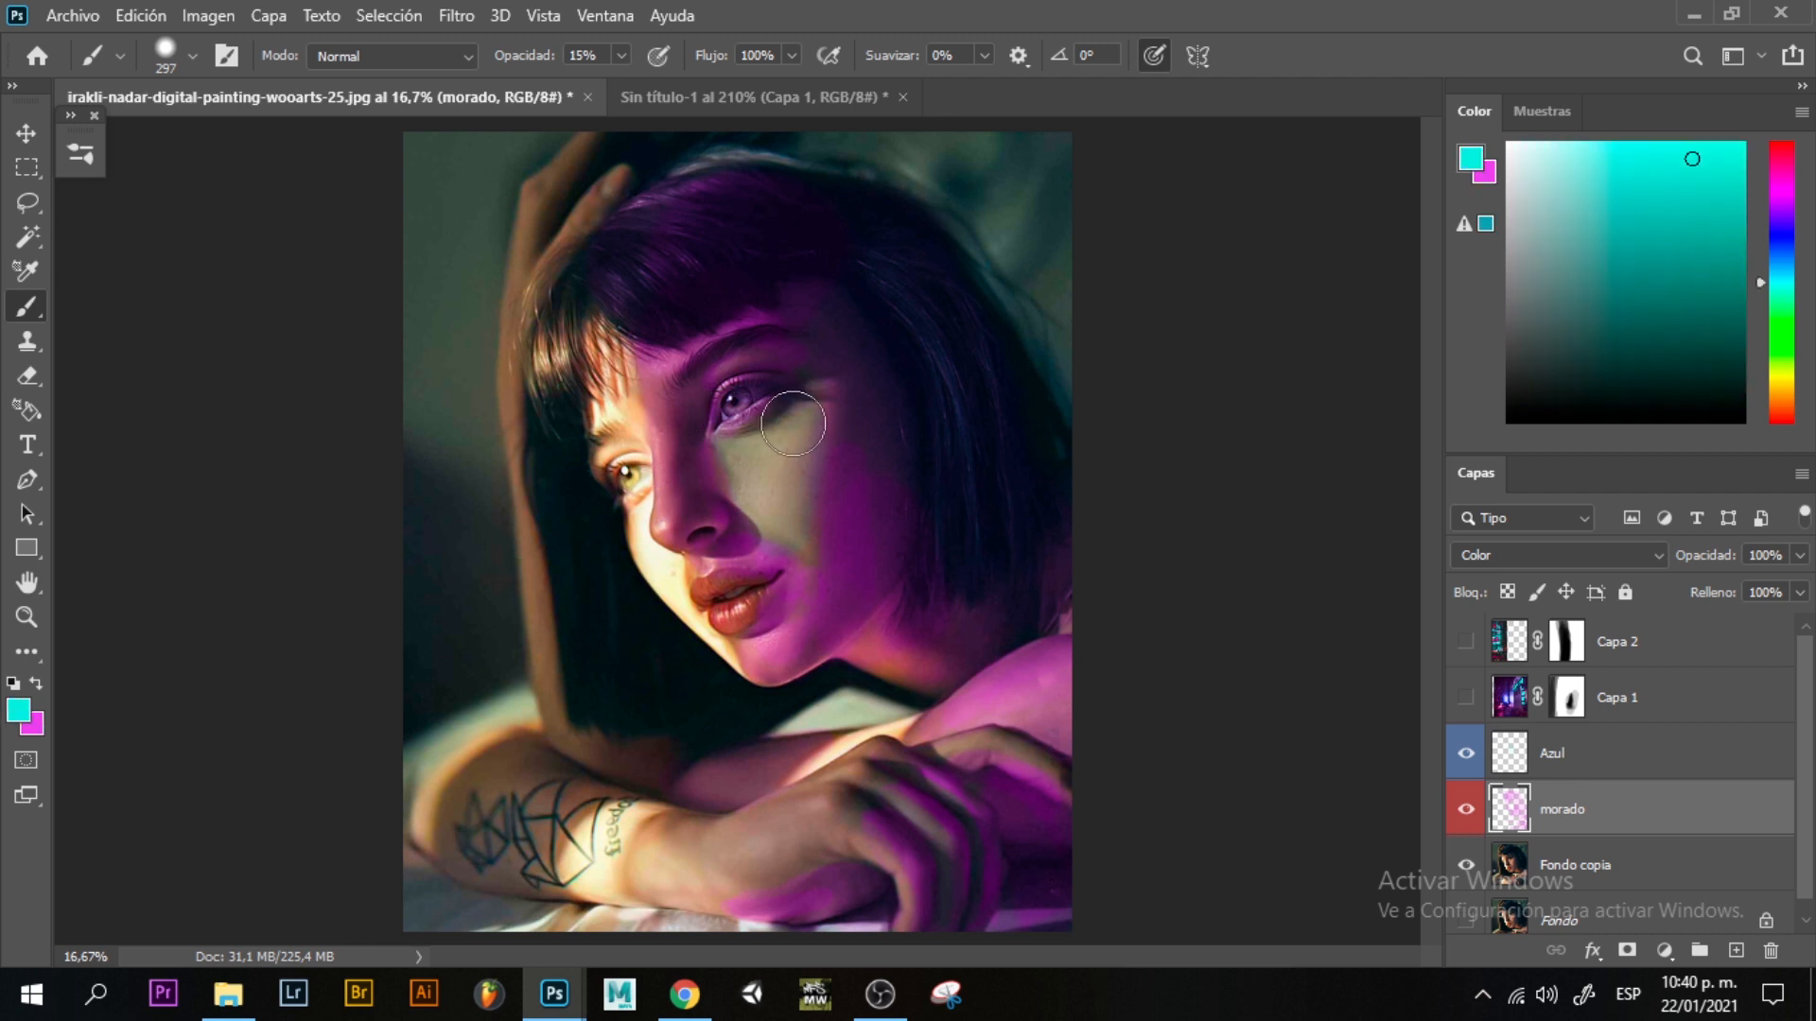
pyautogui.click(1556, 757)
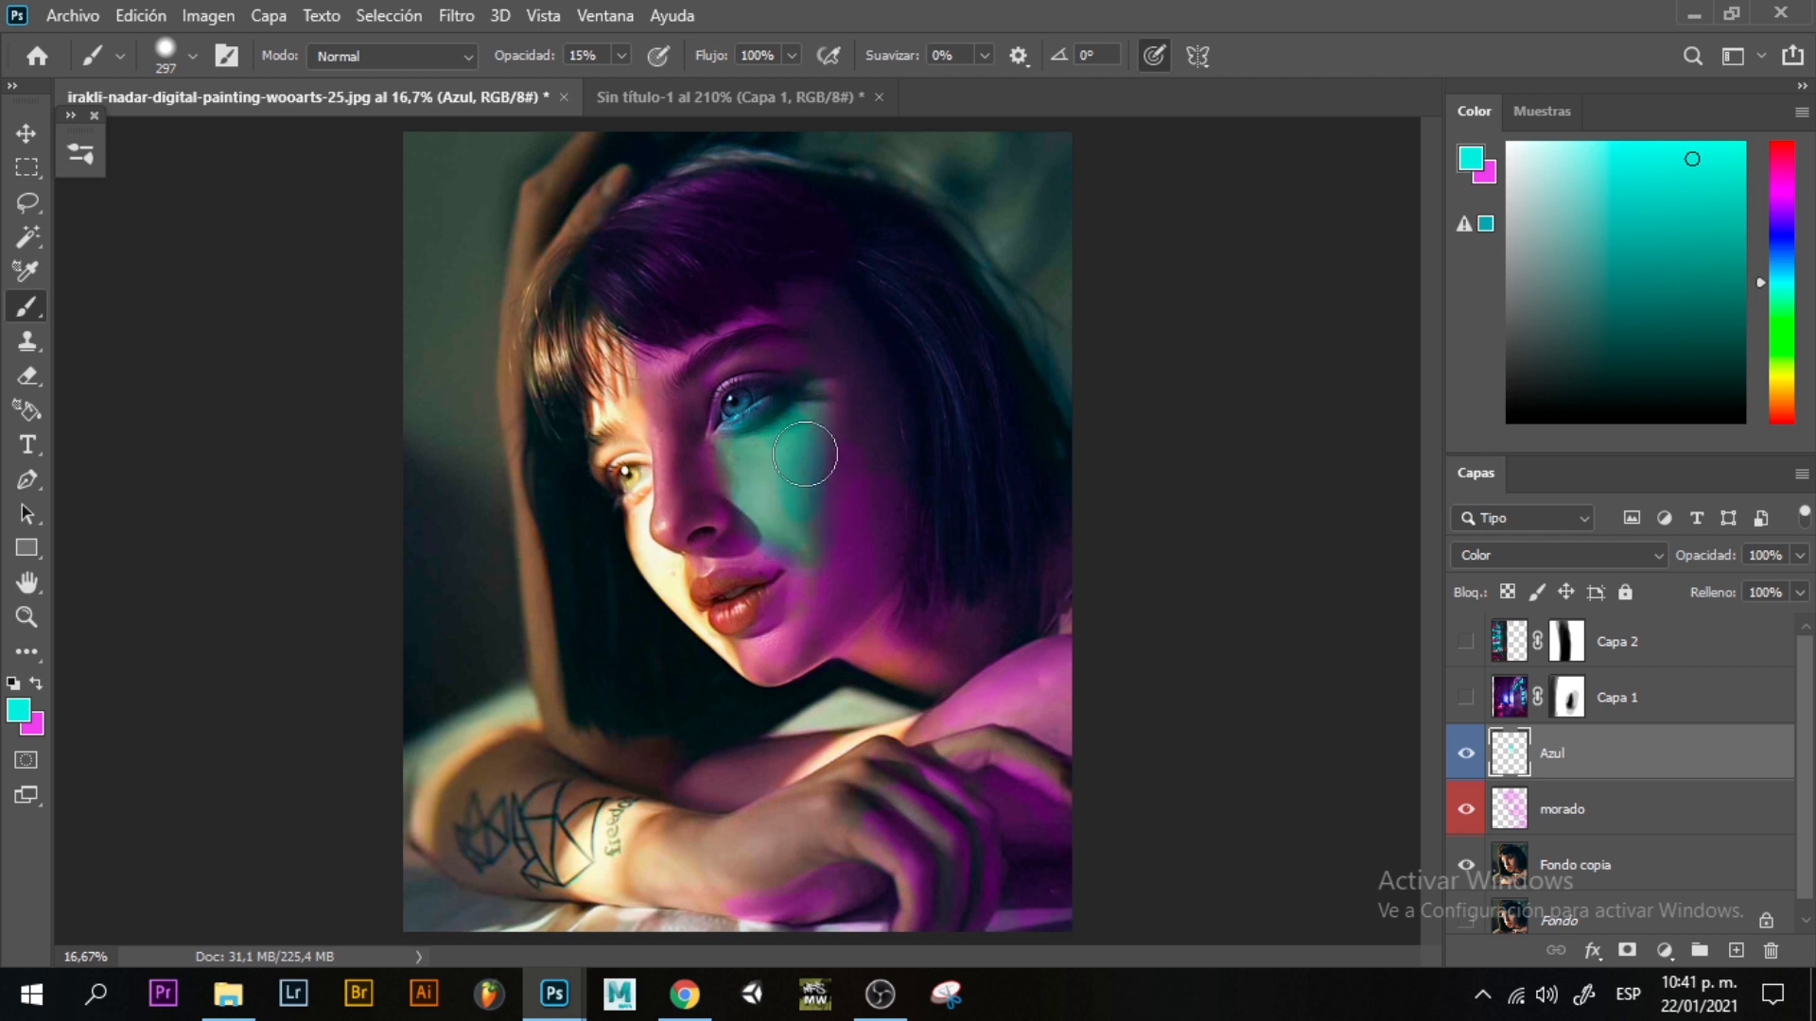
pyautogui.moveTo(805, 455); pyautogui.dragTo(811, 519)
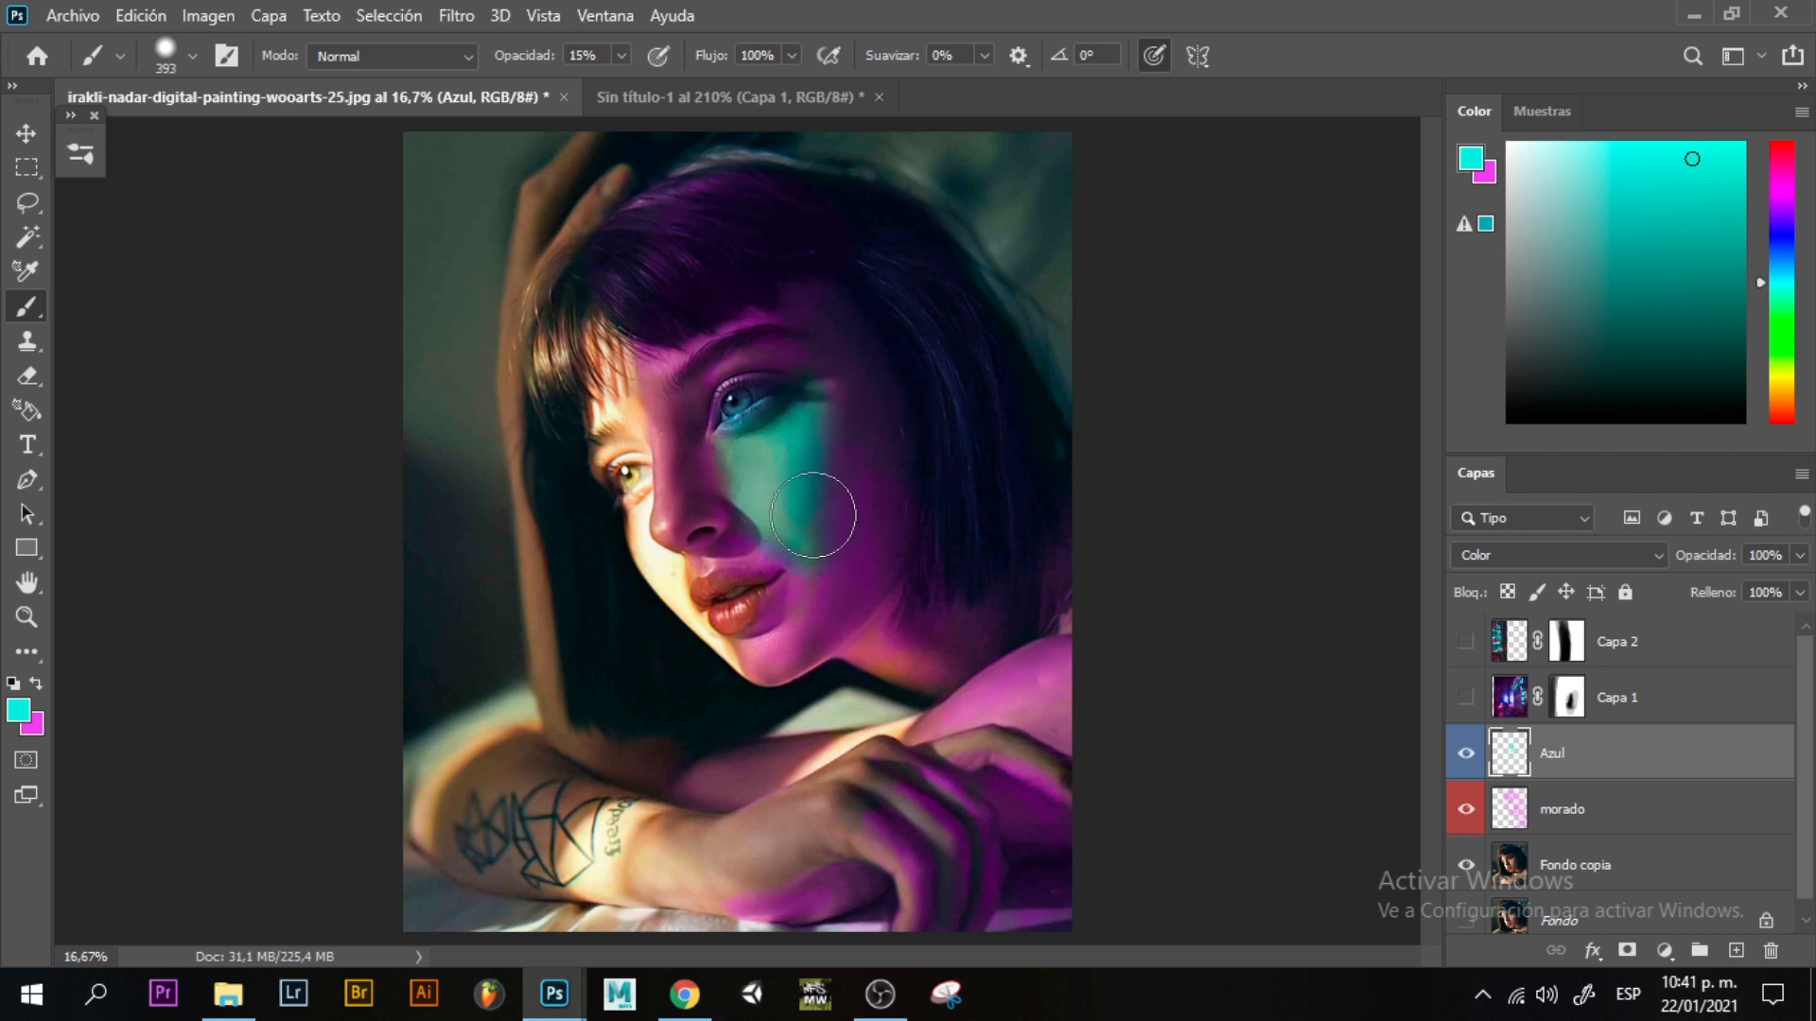
pyautogui.moveTo(802, 394)
pyautogui.mouseDown()
pyautogui.moveTo(727, 401)
pyautogui.moveTo(749, 351)
pyautogui.moveTo(761, 421)
pyautogui.mouseUp()
pyautogui.moveTo(752, 489)
pyautogui.mouseDown()
pyautogui.moveTo(795, 511)
pyautogui.moveTo(754, 473)
pyautogui.moveTo(782, 532)
pyautogui.mouseUp()
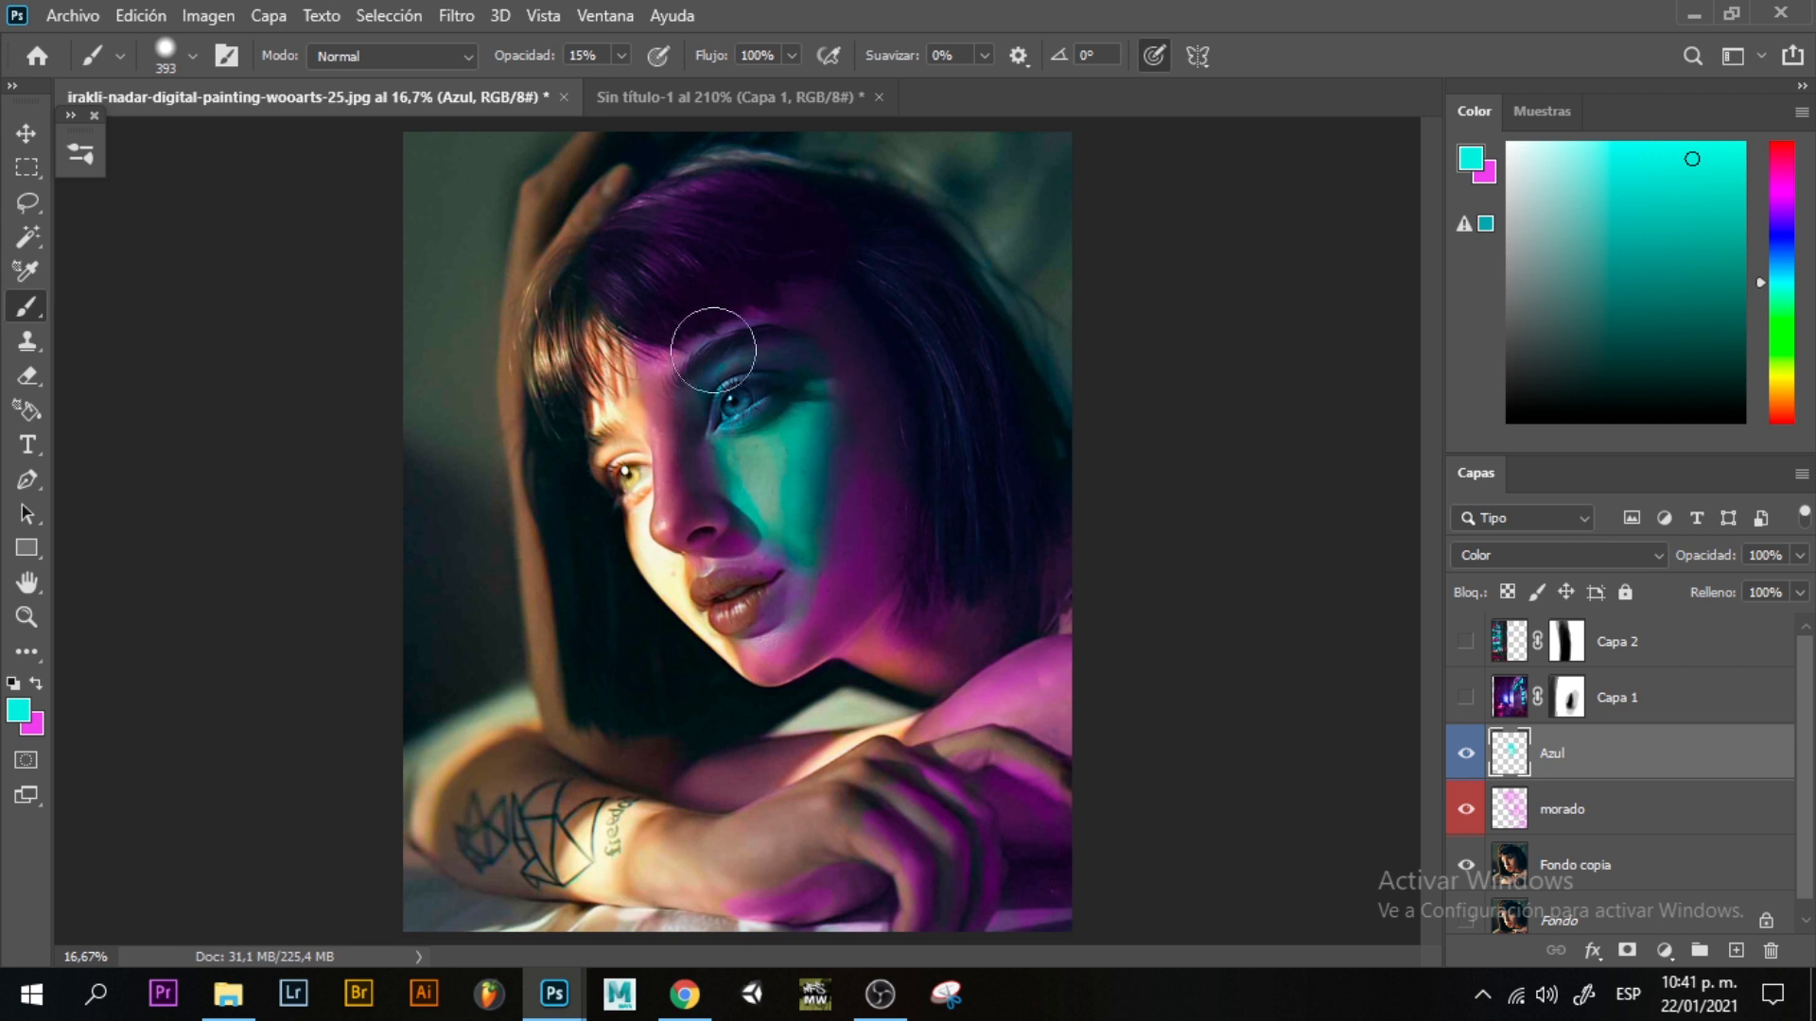
# Paint cyan over the lit fringe and face edge, the raised arm, and the tattooed forearm and hand.
pyautogui.moveTo(621, 353)
pyautogui.mouseDown()
pyautogui.moveTo(616, 425)
pyautogui.moveTo(586, 387)
pyautogui.moveTo(578, 401)
pyautogui.moveTo(570, 327)
pyautogui.moveTo(576, 507)
pyautogui.moveTo(614, 663)
pyautogui.moveTo(578, 364)
pyautogui.moveTo(635, 567)
pyautogui.moveTo(590, 331)
pyautogui.moveTo(622, 569)
pyautogui.moveTo(684, 653)
pyautogui.moveTo(677, 690)
pyautogui.mouseUp()
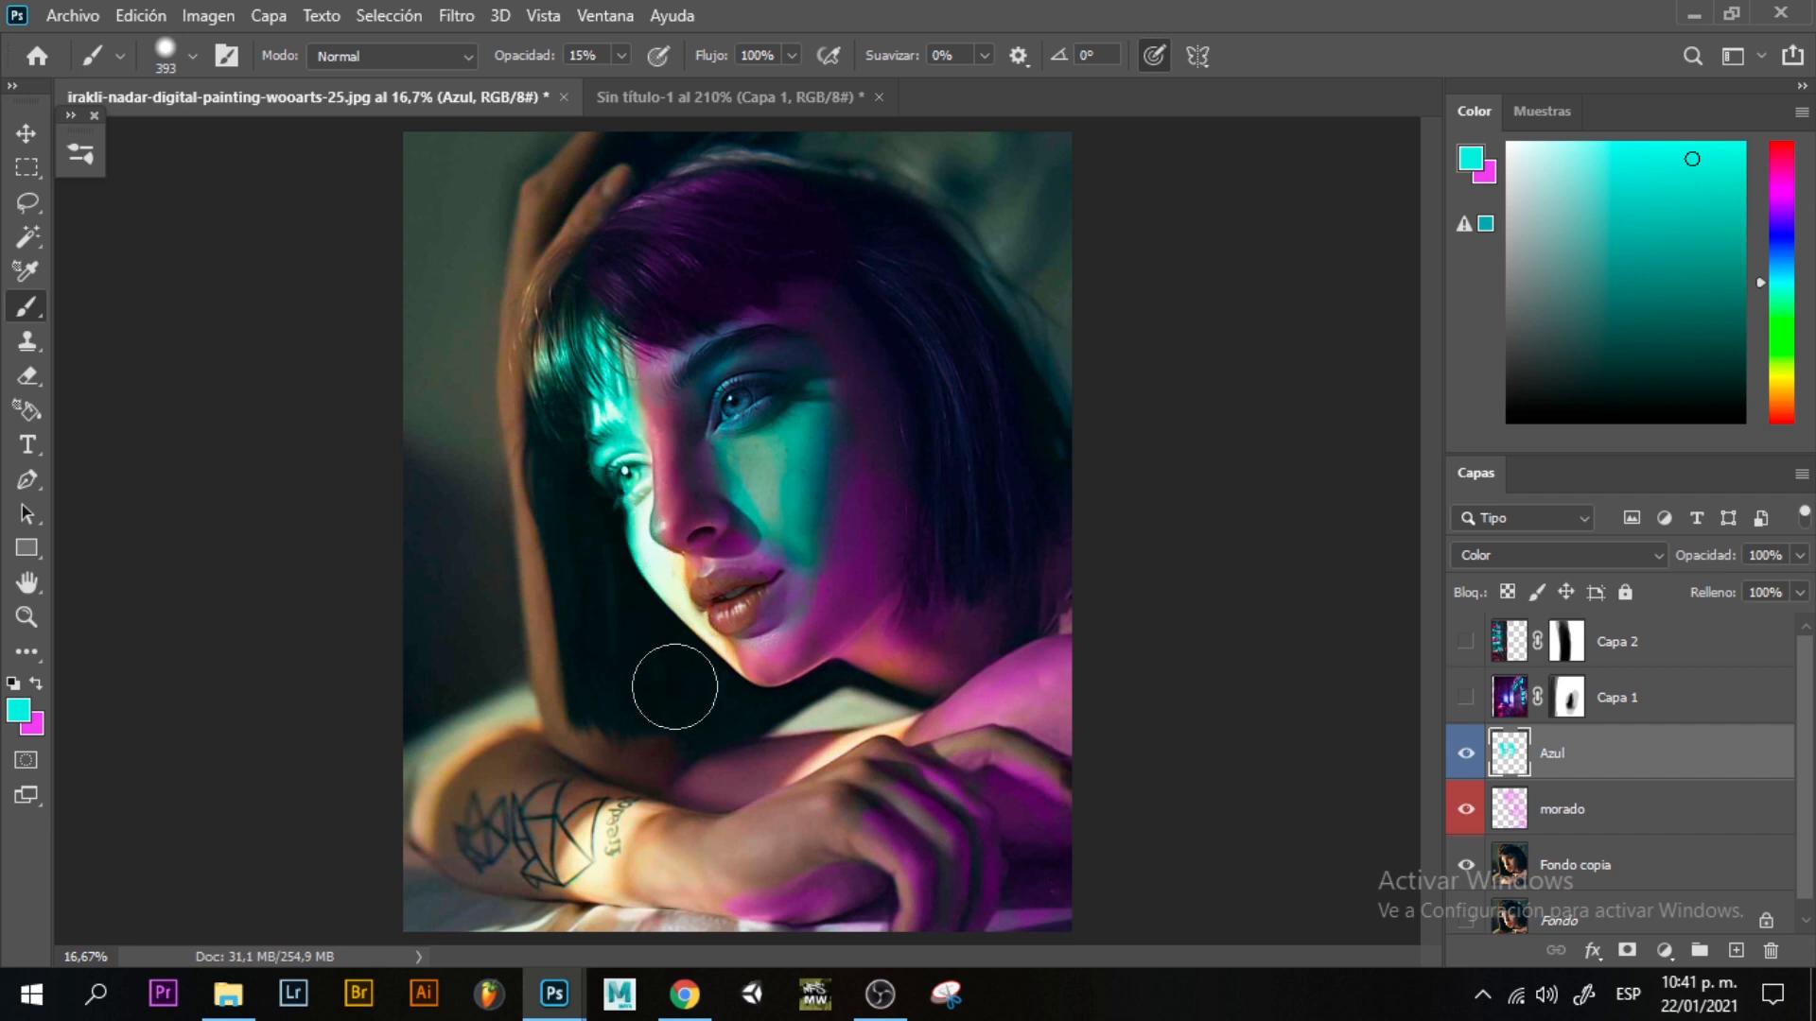
pyautogui.moveTo(601, 506)
pyautogui.mouseDown()
pyautogui.moveTo(567, 381)
pyautogui.moveTo(578, 313)
pyautogui.mouseUp()
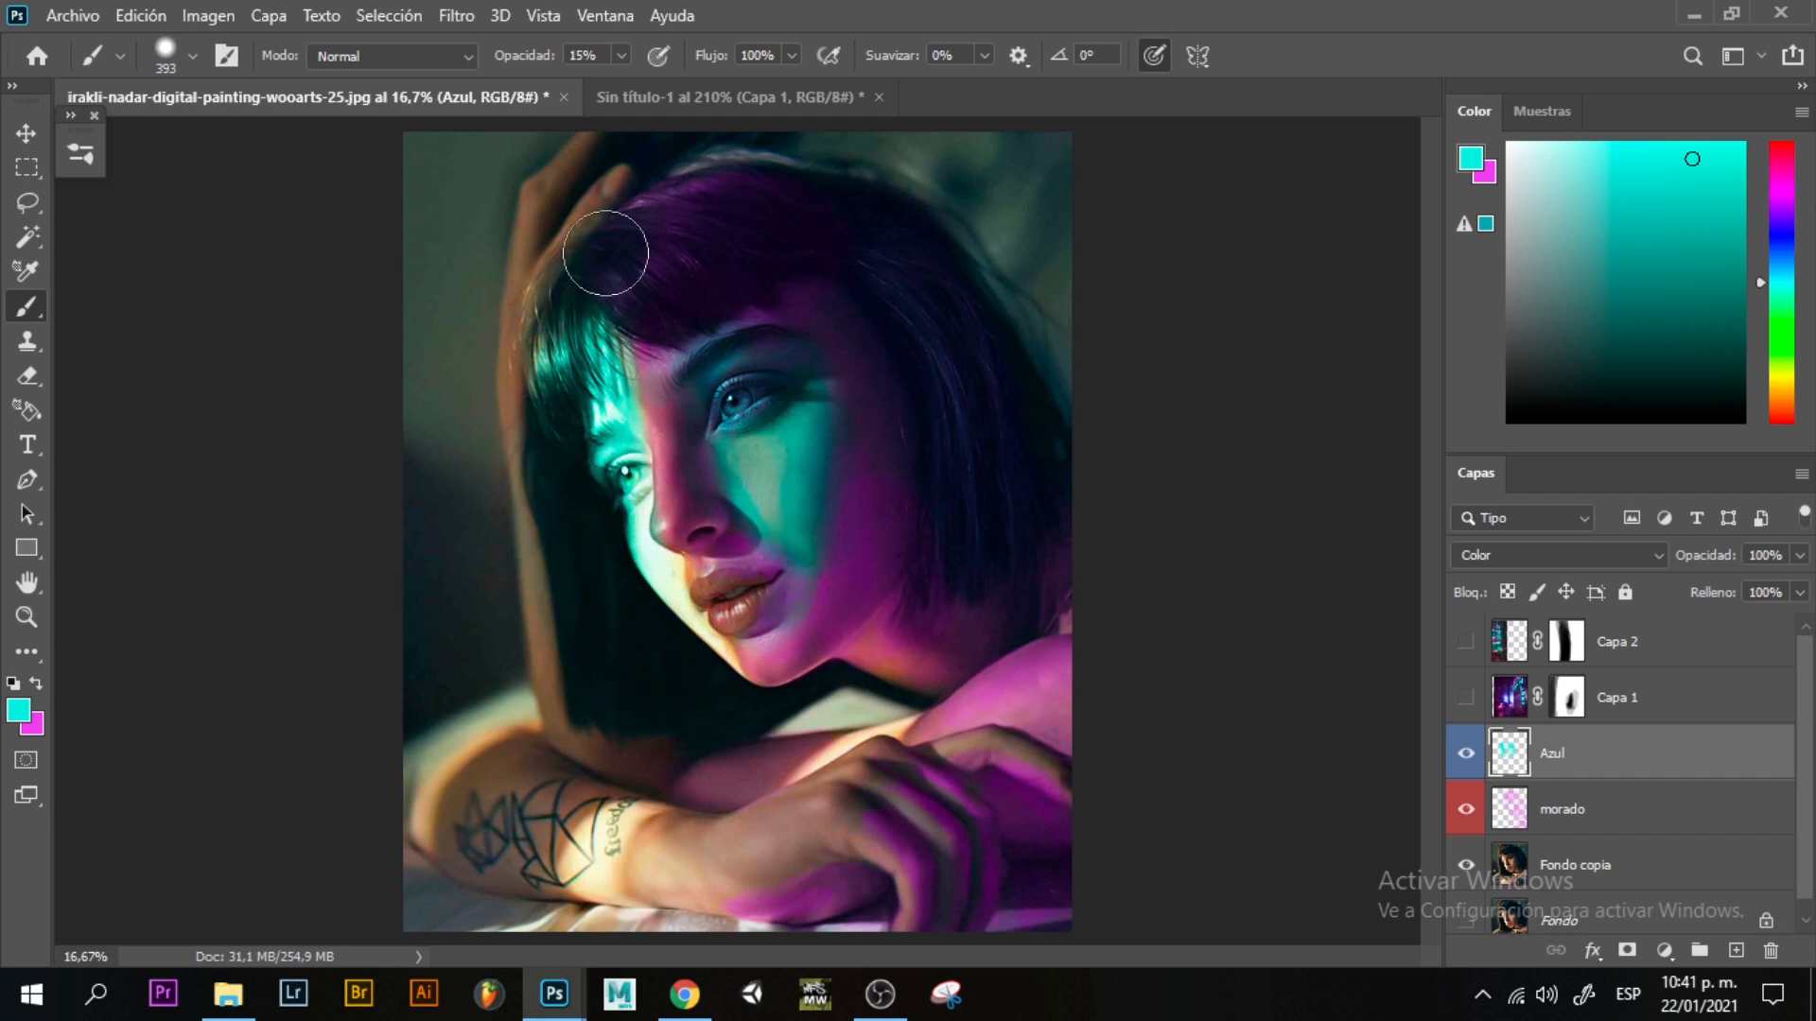
pyautogui.moveTo(605, 252)
pyautogui.mouseDown()
pyautogui.moveTo(564, 407)
pyautogui.moveTo(602, 296)
pyautogui.moveTo(560, 270)
pyautogui.moveTo(552, 323)
pyautogui.moveTo(608, 161)
pyautogui.moveTo(541, 297)
pyautogui.moveTo(584, 149)
pyautogui.moveTo(532, 408)
pyautogui.moveTo(568, 169)
pyautogui.moveTo(542, 299)
pyautogui.moveTo(529, 484)
pyautogui.moveTo(554, 272)
pyautogui.moveTo(570, 622)
pyautogui.moveTo(548, 528)
pyautogui.moveTo(578, 651)
pyautogui.moveTo(570, 727)
pyautogui.moveTo(565, 636)
pyautogui.moveTo(568, 662)
pyautogui.moveTo(735, 795)
pyautogui.moveTo(644, 762)
pyautogui.moveTo(566, 660)
pyautogui.moveTo(602, 754)
pyautogui.moveTo(555, 705)
pyautogui.moveTo(598, 747)
pyautogui.moveTo(516, 567)
pyautogui.moveTo(494, 784)
pyautogui.moveTo(535, 779)
pyautogui.moveTo(475, 788)
pyautogui.moveTo(525, 765)
pyautogui.moveTo(506, 846)
pyautogui.moveTo(448, 830)
pyautogui.moveTo(460, 800)
pyautogui.moveTo(466, 851)
pyautogui.moveTo(443, 828)
pyautogui.moveTo(535, 745)
pyautogui.moveTo(454, 788)
pyautogui.moveTo(538, 744)
pyautogui.moveTo(486, 799)
pyautogui.moveTo(505, 851)
pyautogui.moveTo(629, 847)
pyautogui.moveTo(552, 792)
pyautogui.moveTo(713, 847)
pyautogui.moveTo(532, 815)
pyautogui.moveTo(692, 837)
pyautogui.moveTo(505, 785)
pyautogui.moveTo(706, 834)
pyautogui.moveTo(593, 857)
pyautogui.moveTo(538, 830)
pyautogui.moveTo(707, 842)
pyautogui.moveTo(607, 870)
pyautogui.moveTo(543, 847)
pyautogui.moveTo(687, 869)
pyautogui.moveTo(453, 845)
pyautogui.moveTo(658, 856)
pyautogui.moveTo(557, 884)
pyautogui.moveTo(602, 854)
pyautogui.moveTo(580, 880)
pyautogui.moveTo(747, 846)
pyautogui.moveTo(823, 800)
pyautogui.moveTo(894, 800)
pyautogui.moveTo(927, 860)
pyautogui.moveTo(914, 783)
pyautogui.moveTo(817, 862)
pyautogui.moveTo(832, 856)
pyautogui.moveTo(606, 866)
pyautogui.moveTo(776, 879)
pyautogui.moveTo(616, 900)
pyautogui.moveTo(406, 832)
pyautogui.moveTo(438, 763)
pyautogui.moveTo(615, 941)
pyautogui.moveTo(394, 757)
pyautogui.moveTo(491, 698)
pyautogui.moveTo(476, 753)
pyautogui.moveTo(587, 677)
pyautogui.moveTo(527, 445)
pyautogui.moveTo(568, 141)
pyautogui.moveTo(573, 234)
pyautogui.moveTo(642, 132)
pyautogui.moveTo(458, 321)
pyautogui.mouseUp()
# Brush cyan over the nose tip, mouth and lit jawline on the "Azul" layer.
pyautogui.press('e')
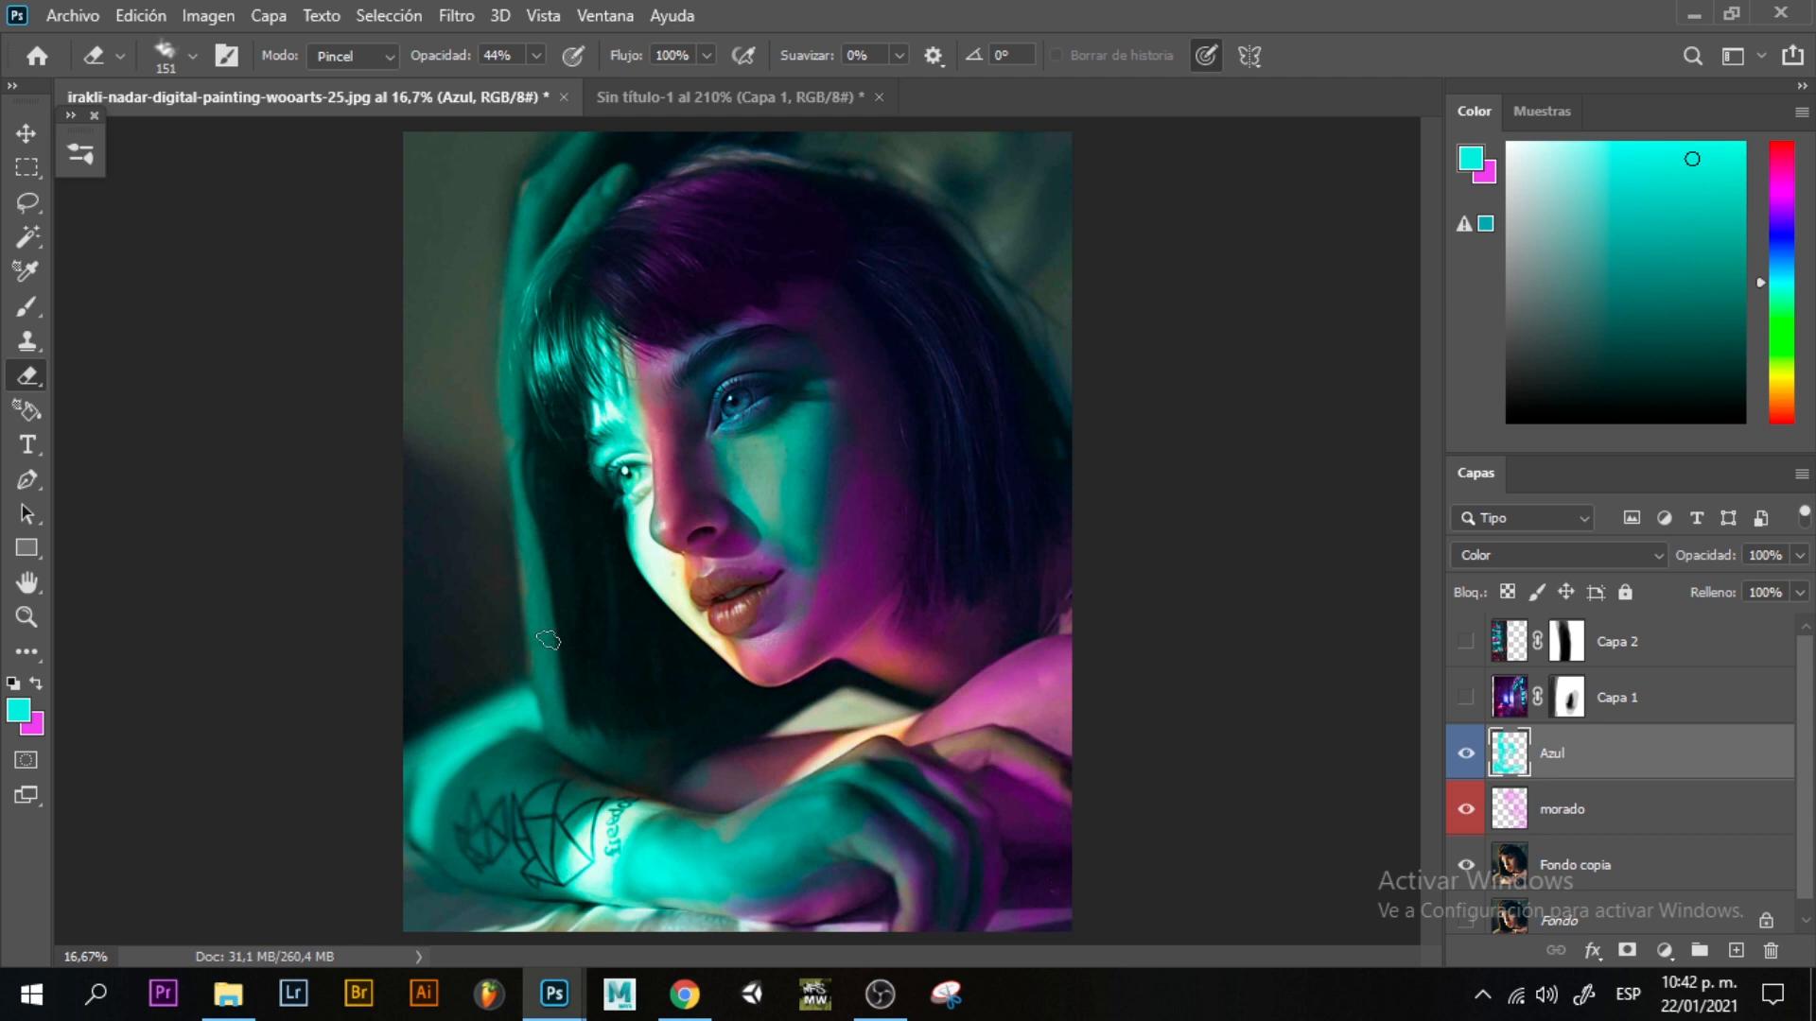
pyautogui.press('v')
pyautogui.press('b')
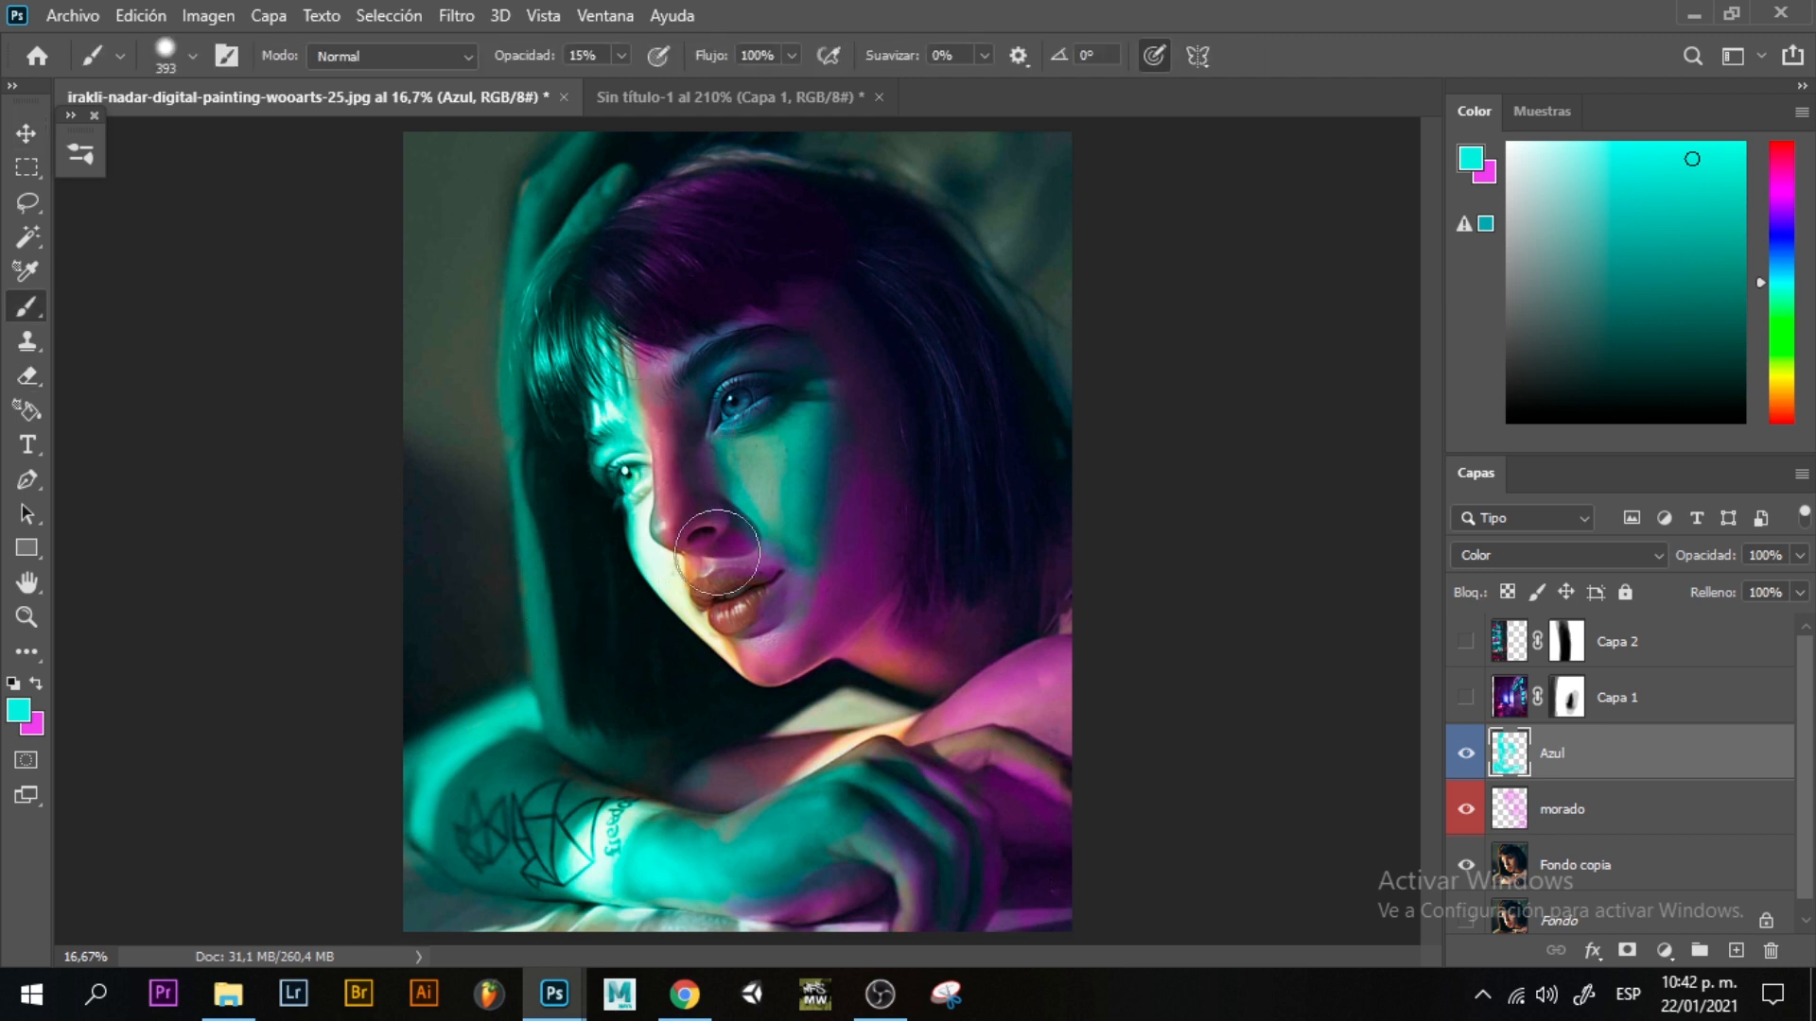
pyautogui.moveTo(717, 552)
pyautogui.mouseDown()
pyautogui.moveTo(658, 397)
pyautogui.moveTo(644, 540)
pyautogui.moveTo(662, 620)
pyautogui.moveTo(712, 668)
pyautogui.moveTo(674, 576)
pyautogui.moveTo(669, 649)
pyautogui.mouseUp()
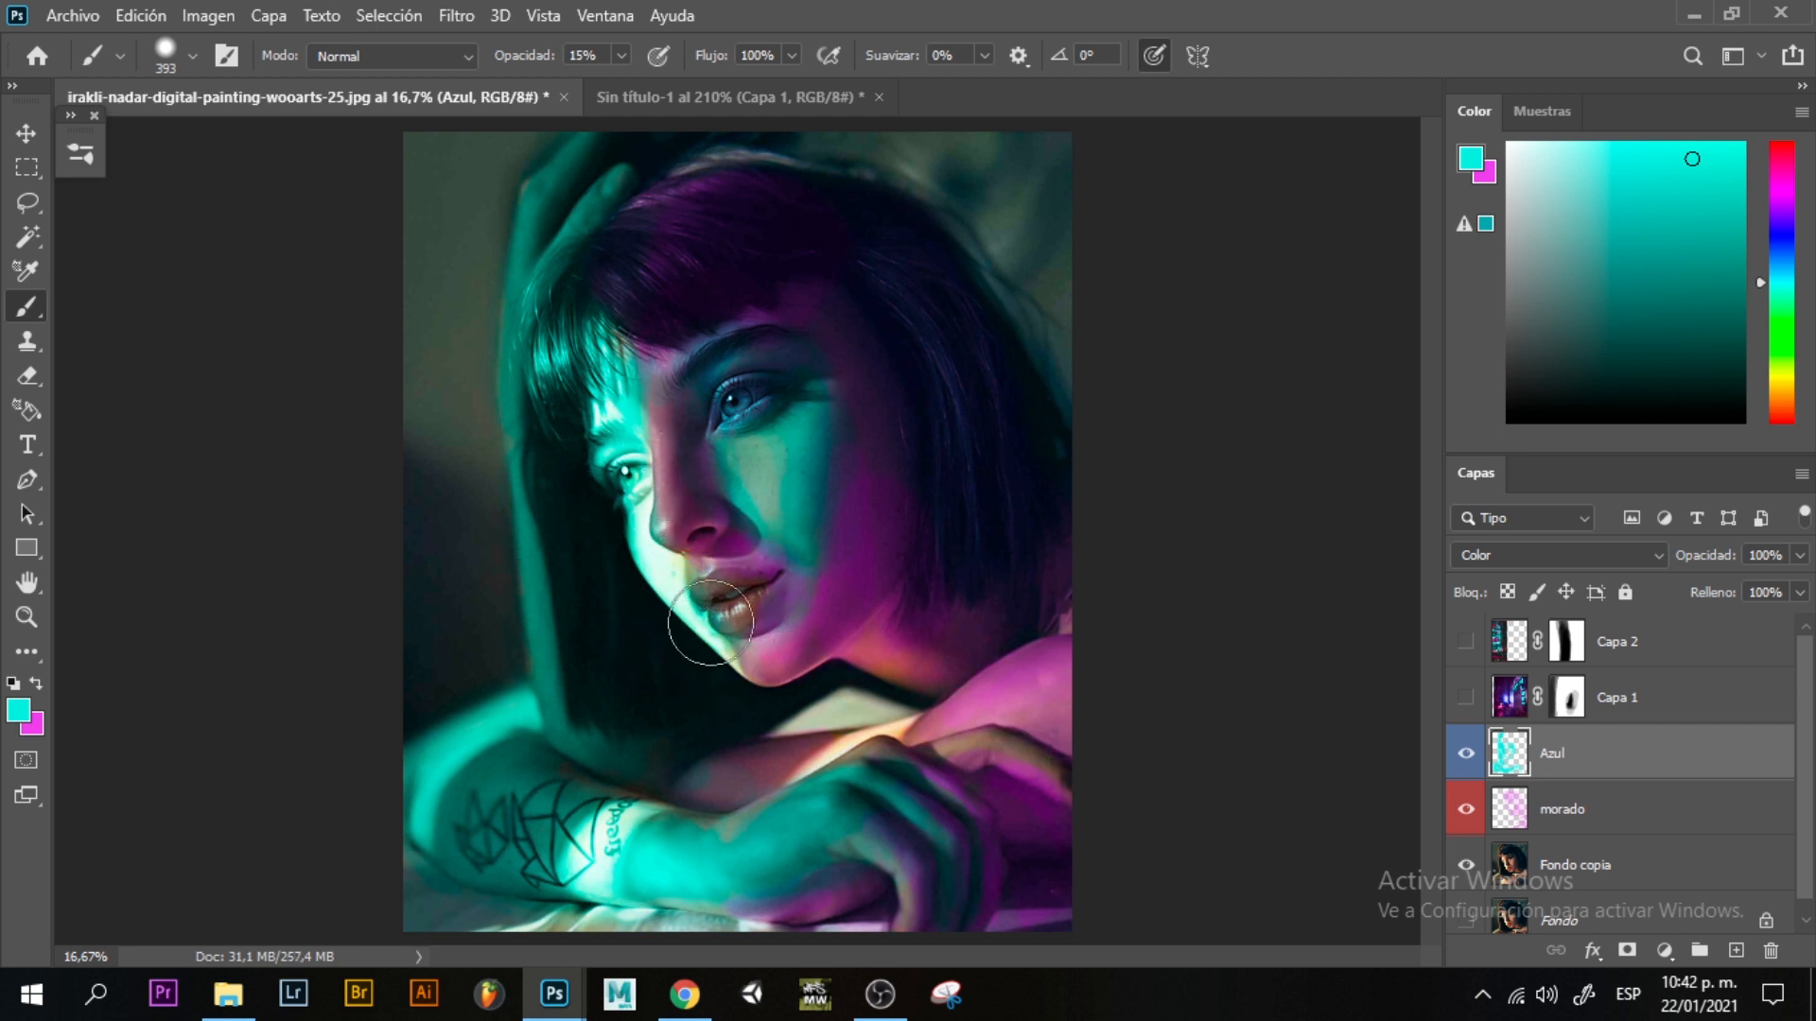
# Add a Hue/Saturation adjustment with lowered saturation above the portrait copy, and show the "Azul" and "morado" layers again.
pyautogui.click(1573, 865)
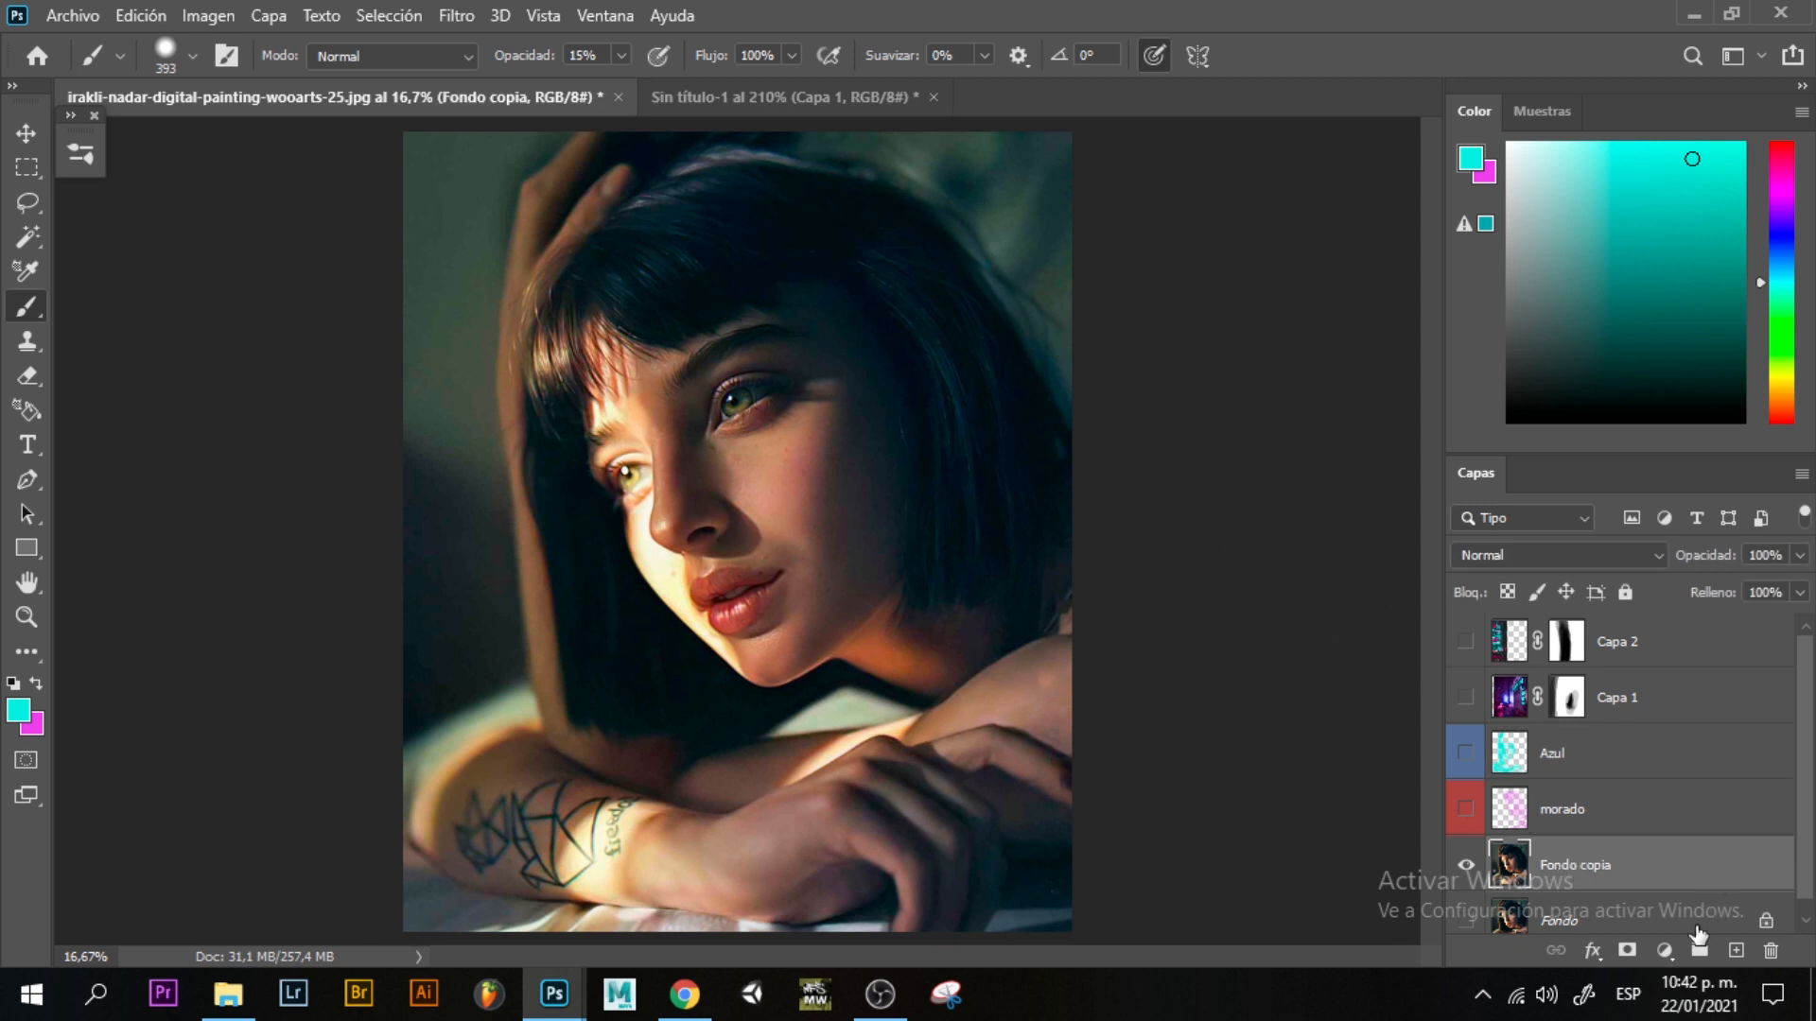
pyautogui.click(1665, 950)
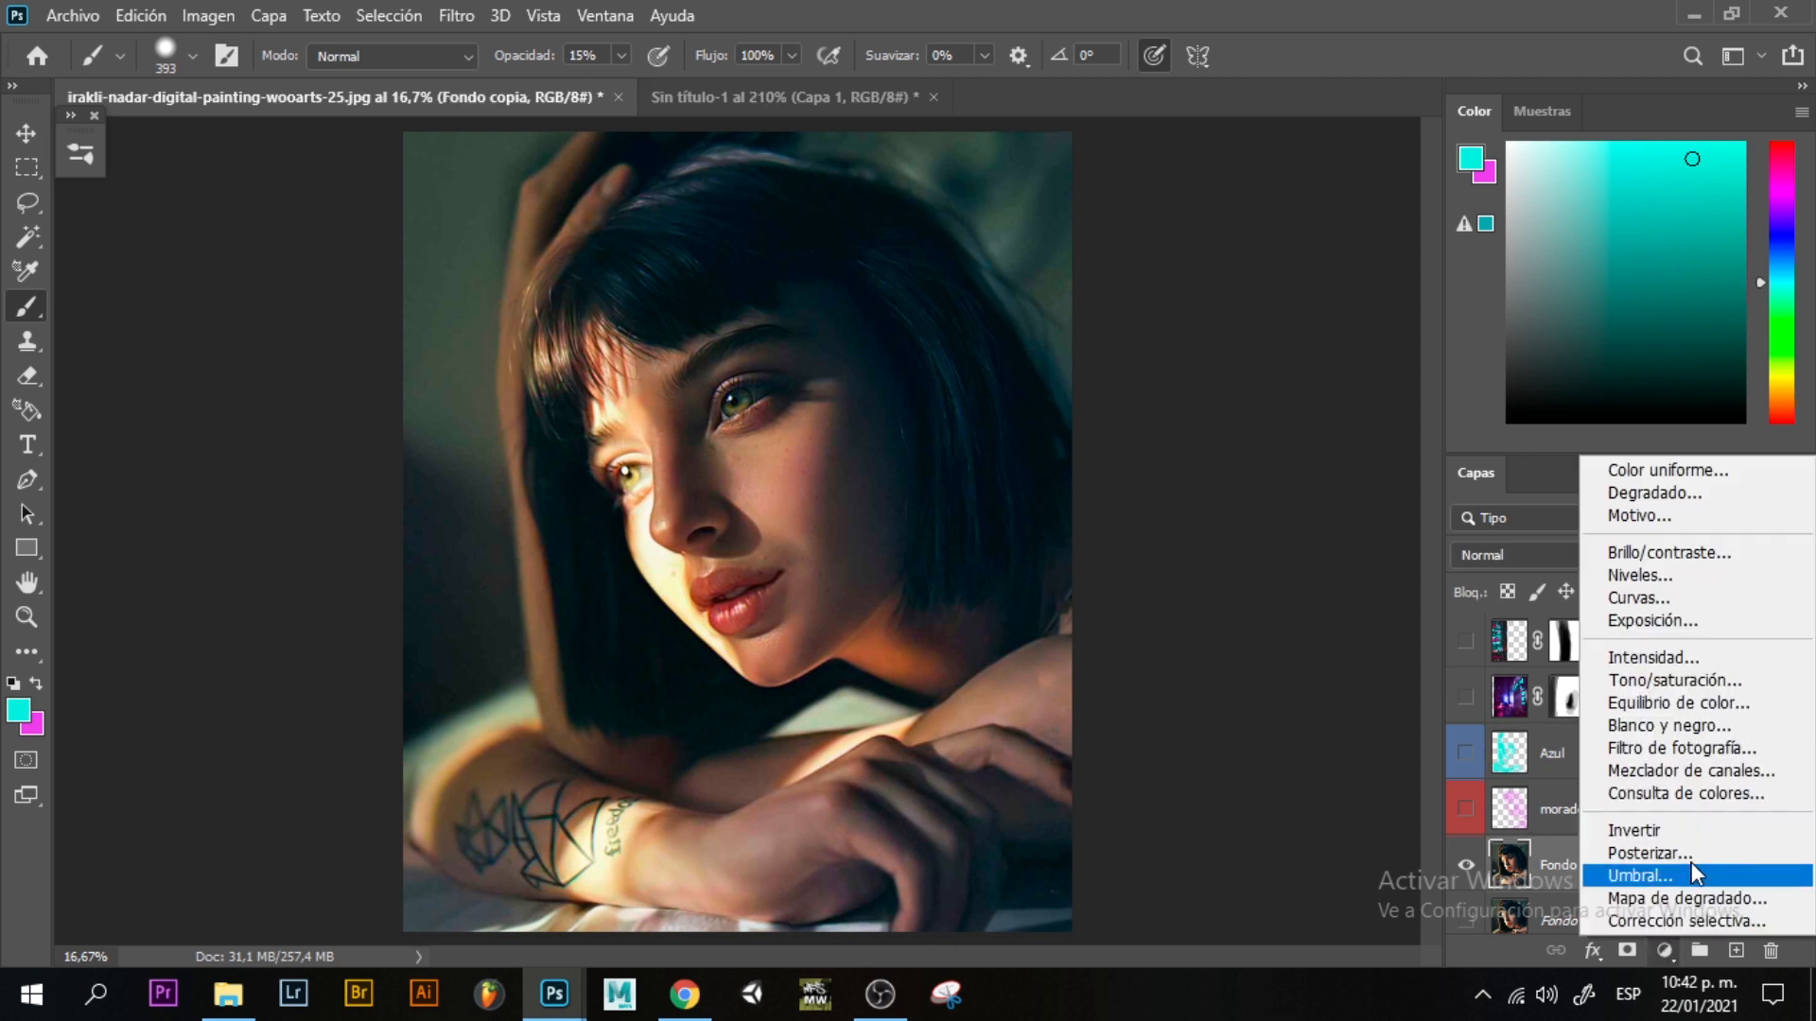
pyautogui.click(1684, 681)
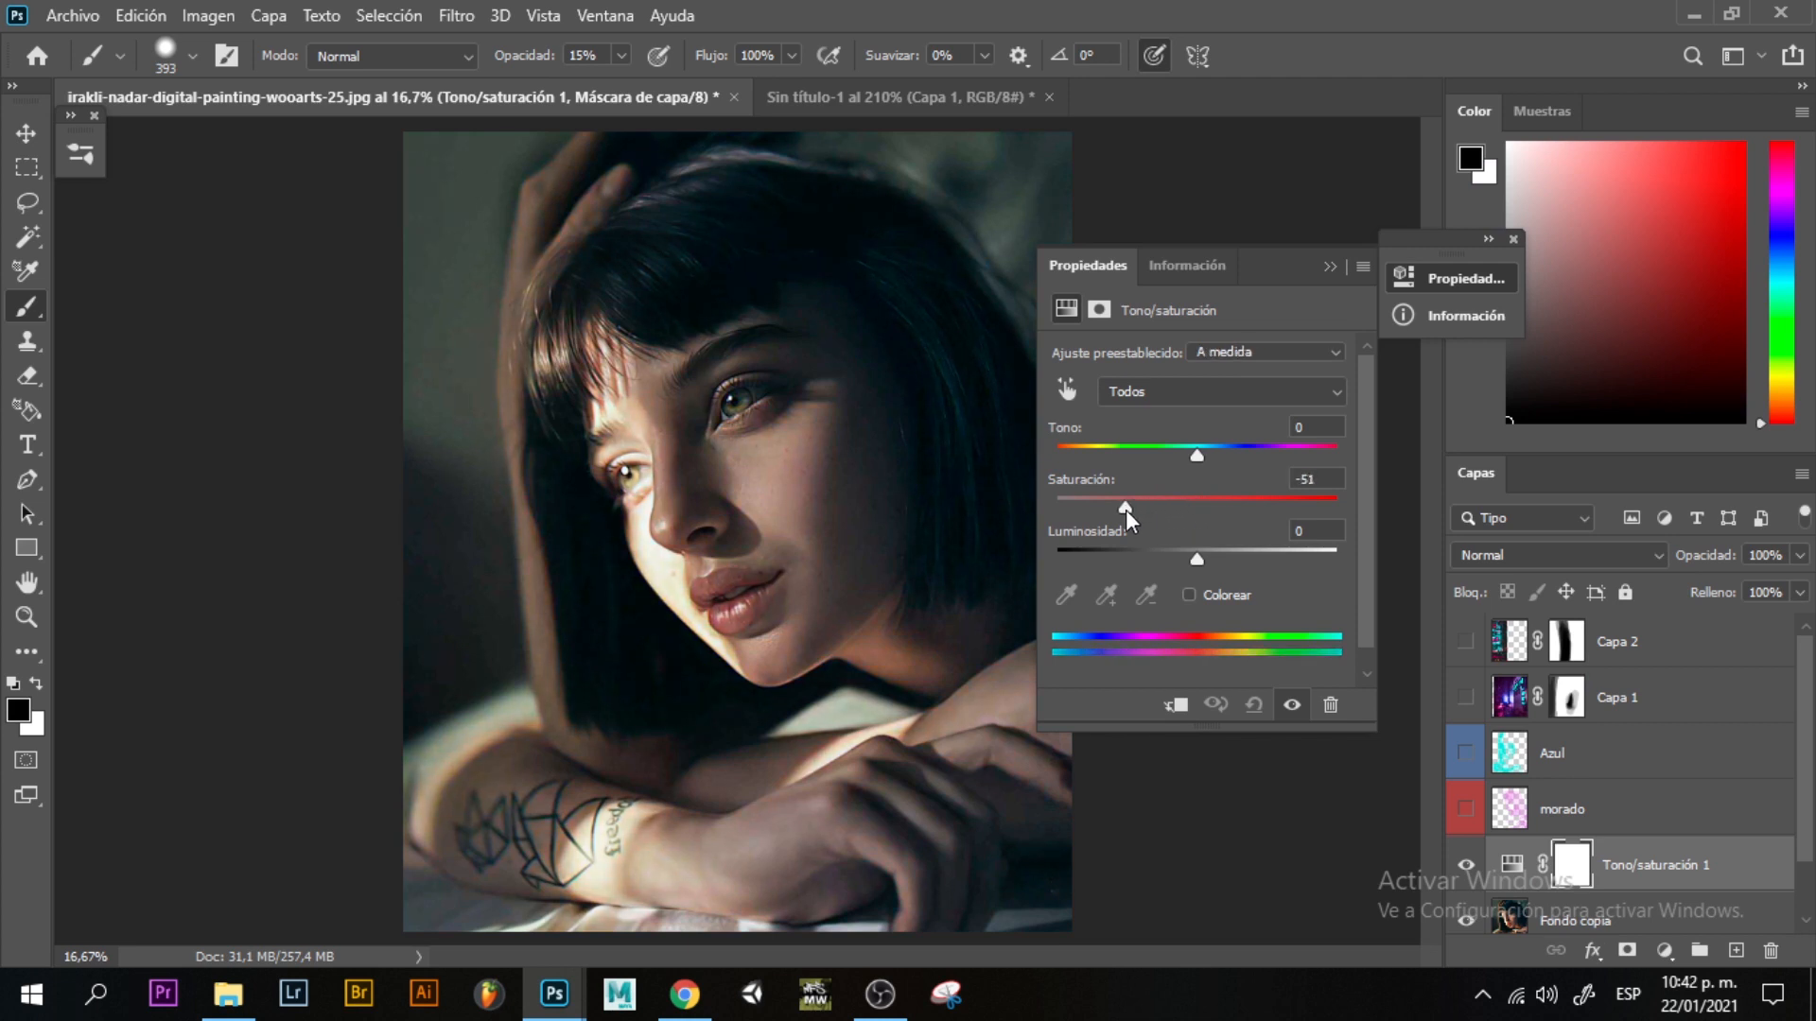
pyautogui.moveTo(1126, 509); pyautogui.dragTo(1136, 509)
pyautogui.click(1514, 239)
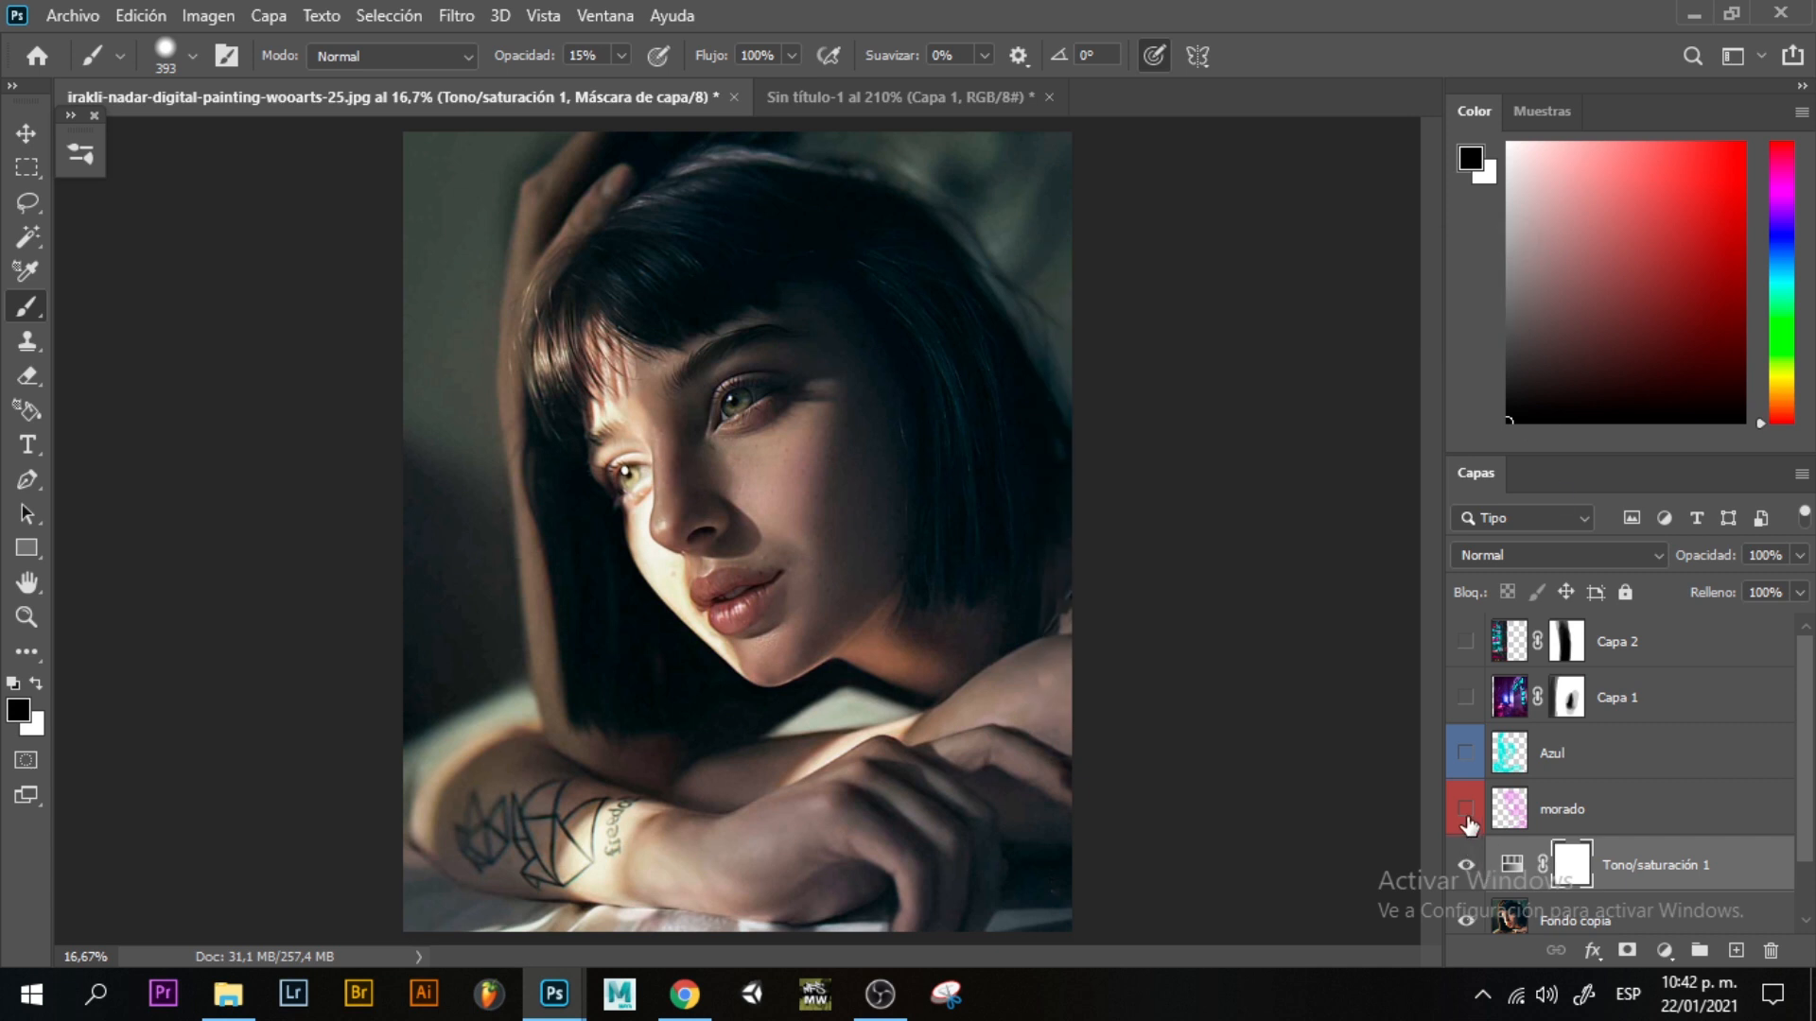
pyautogui.click(1465, 755)
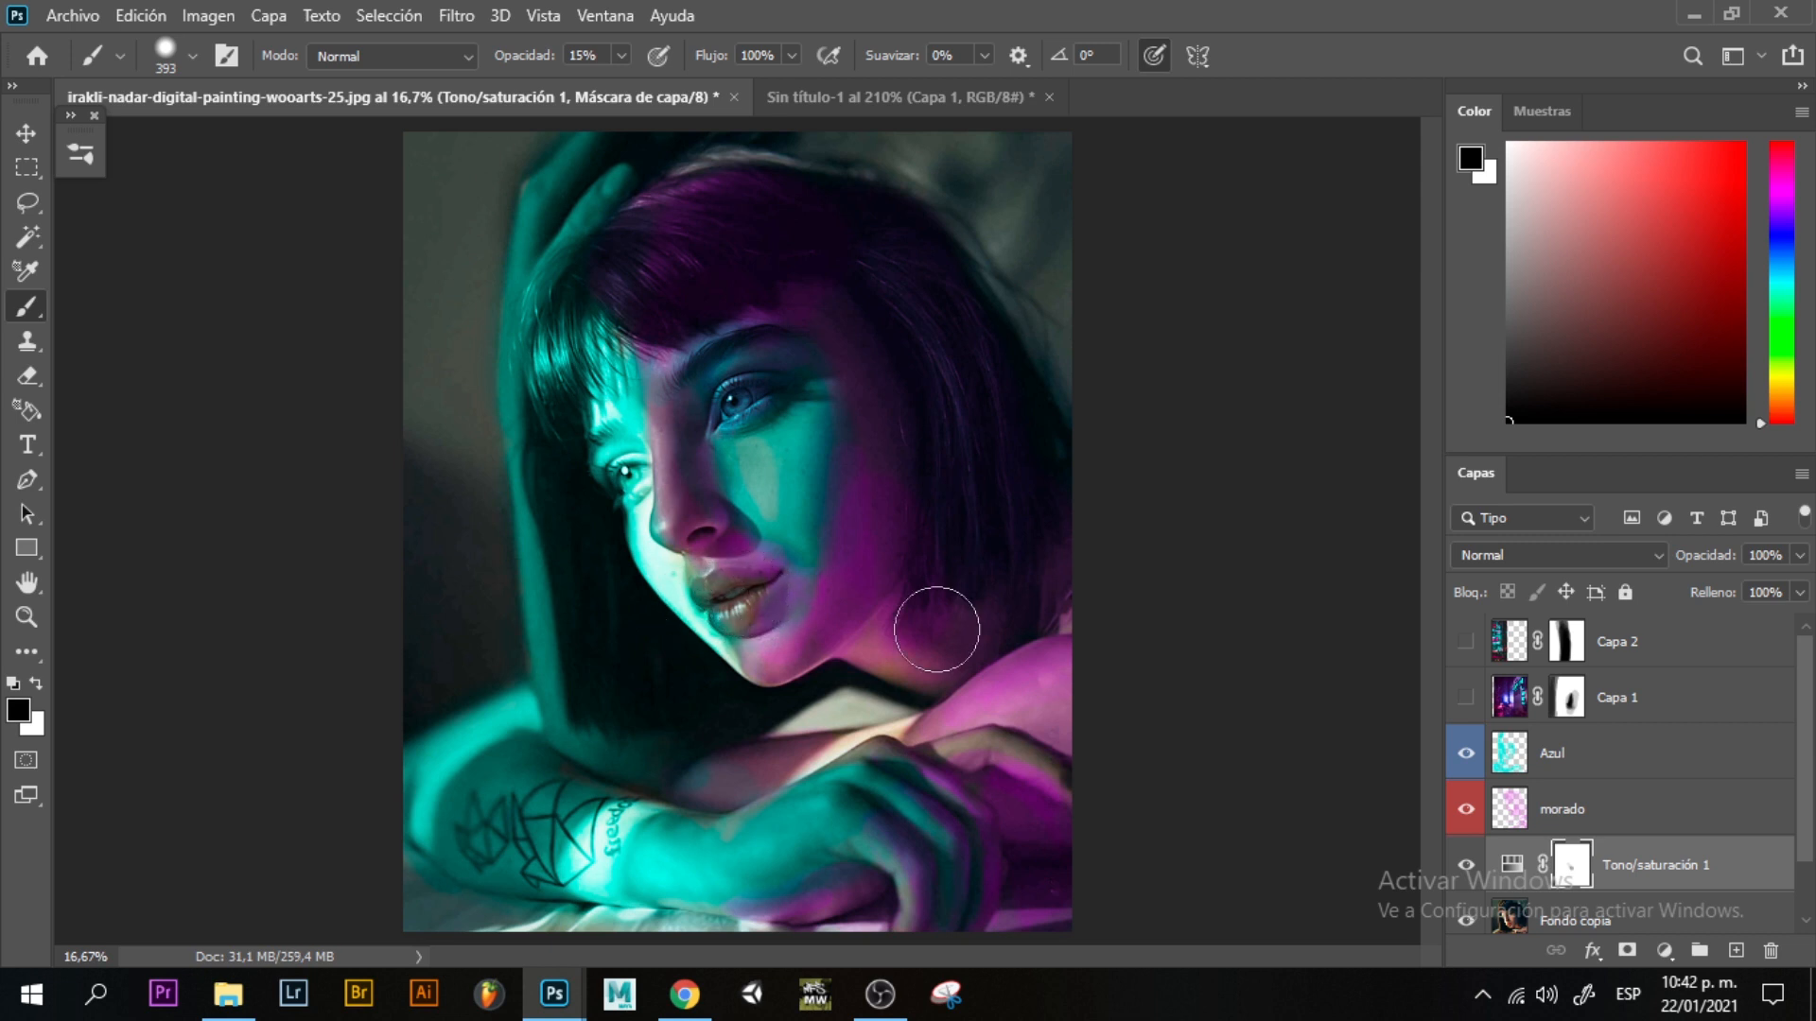
# Tint the woman's lips with cyan on the "Azul" layer and with magenta on the "morado" layer.
pyautogui.click(1532, 775)
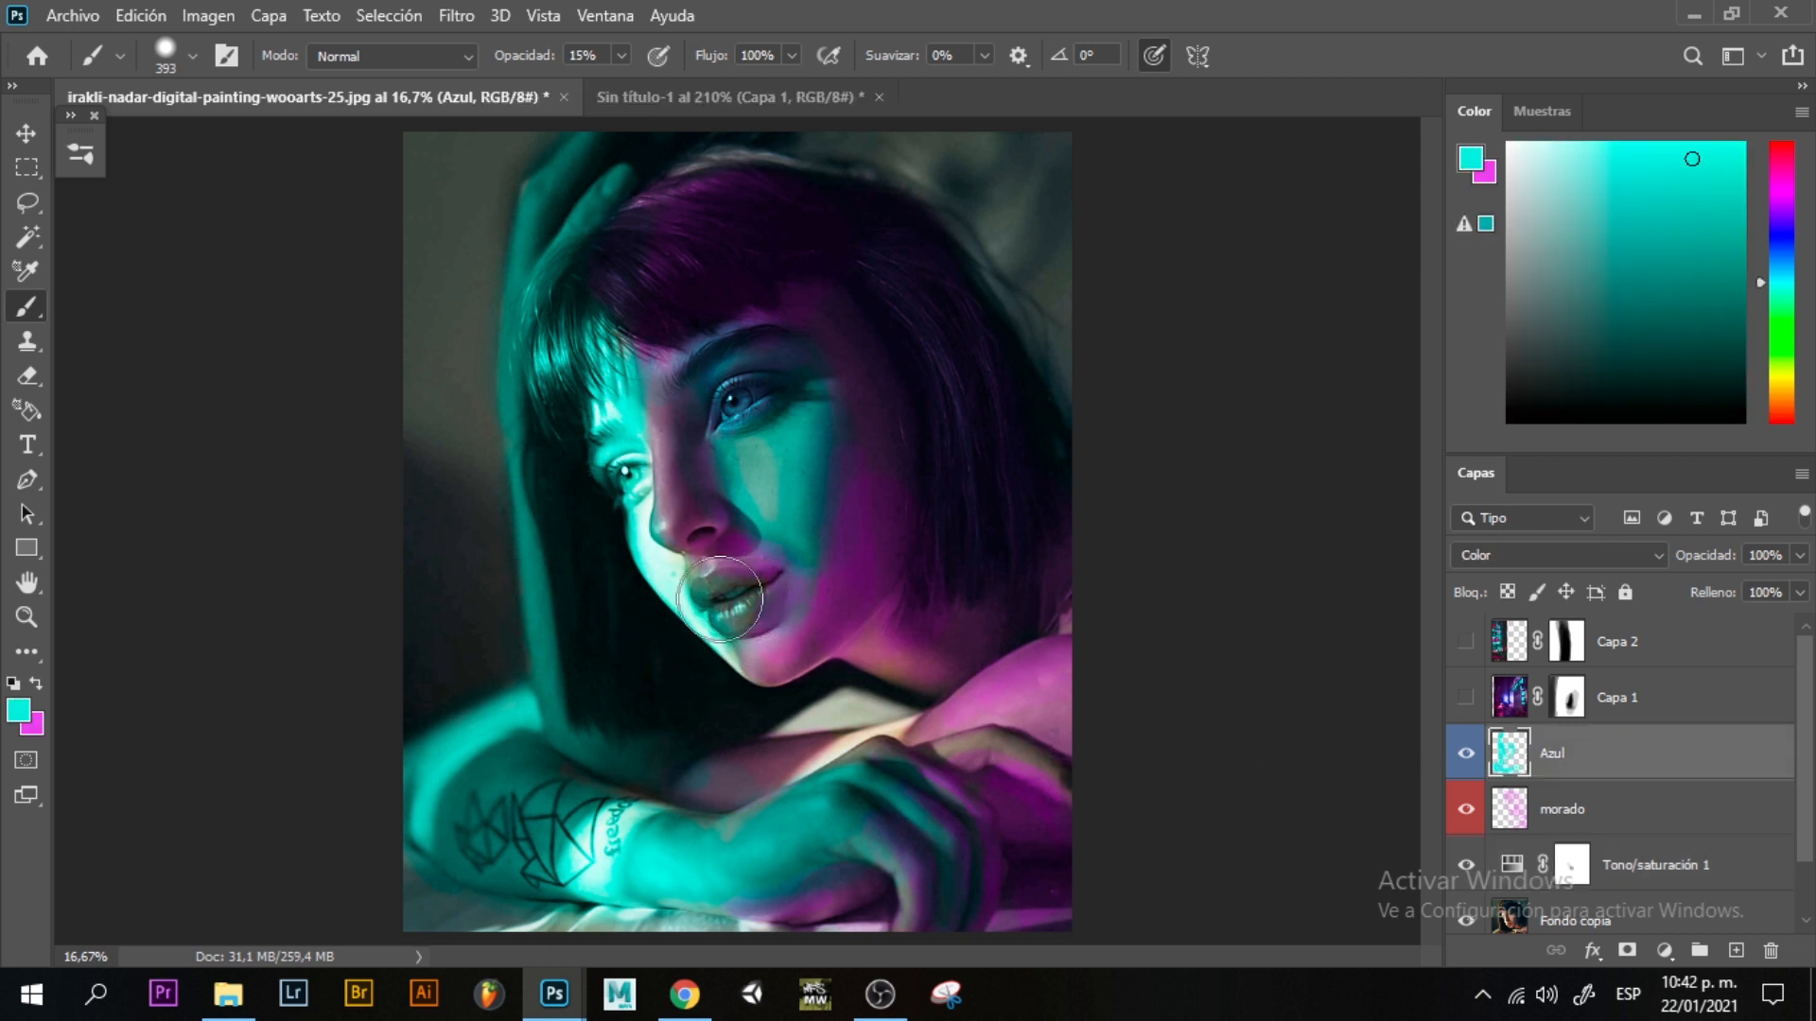
pyautogui.click(1516, 821)
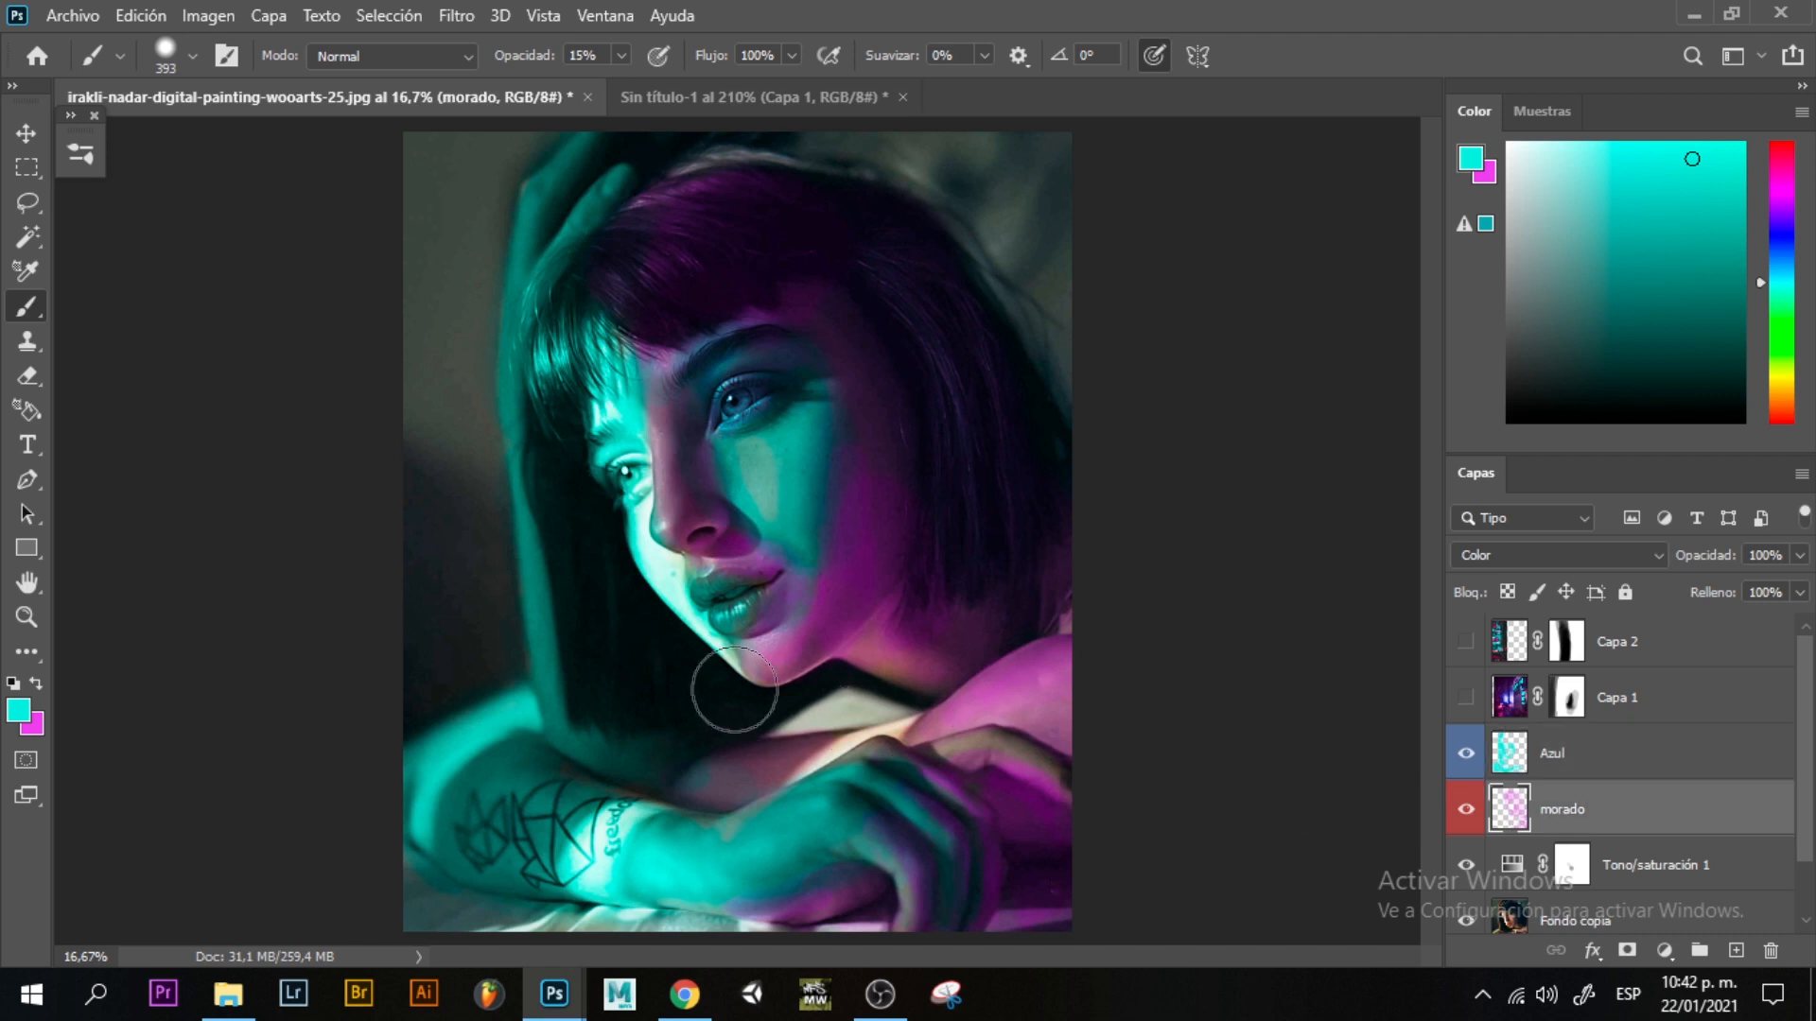
pyautogui.press('x')
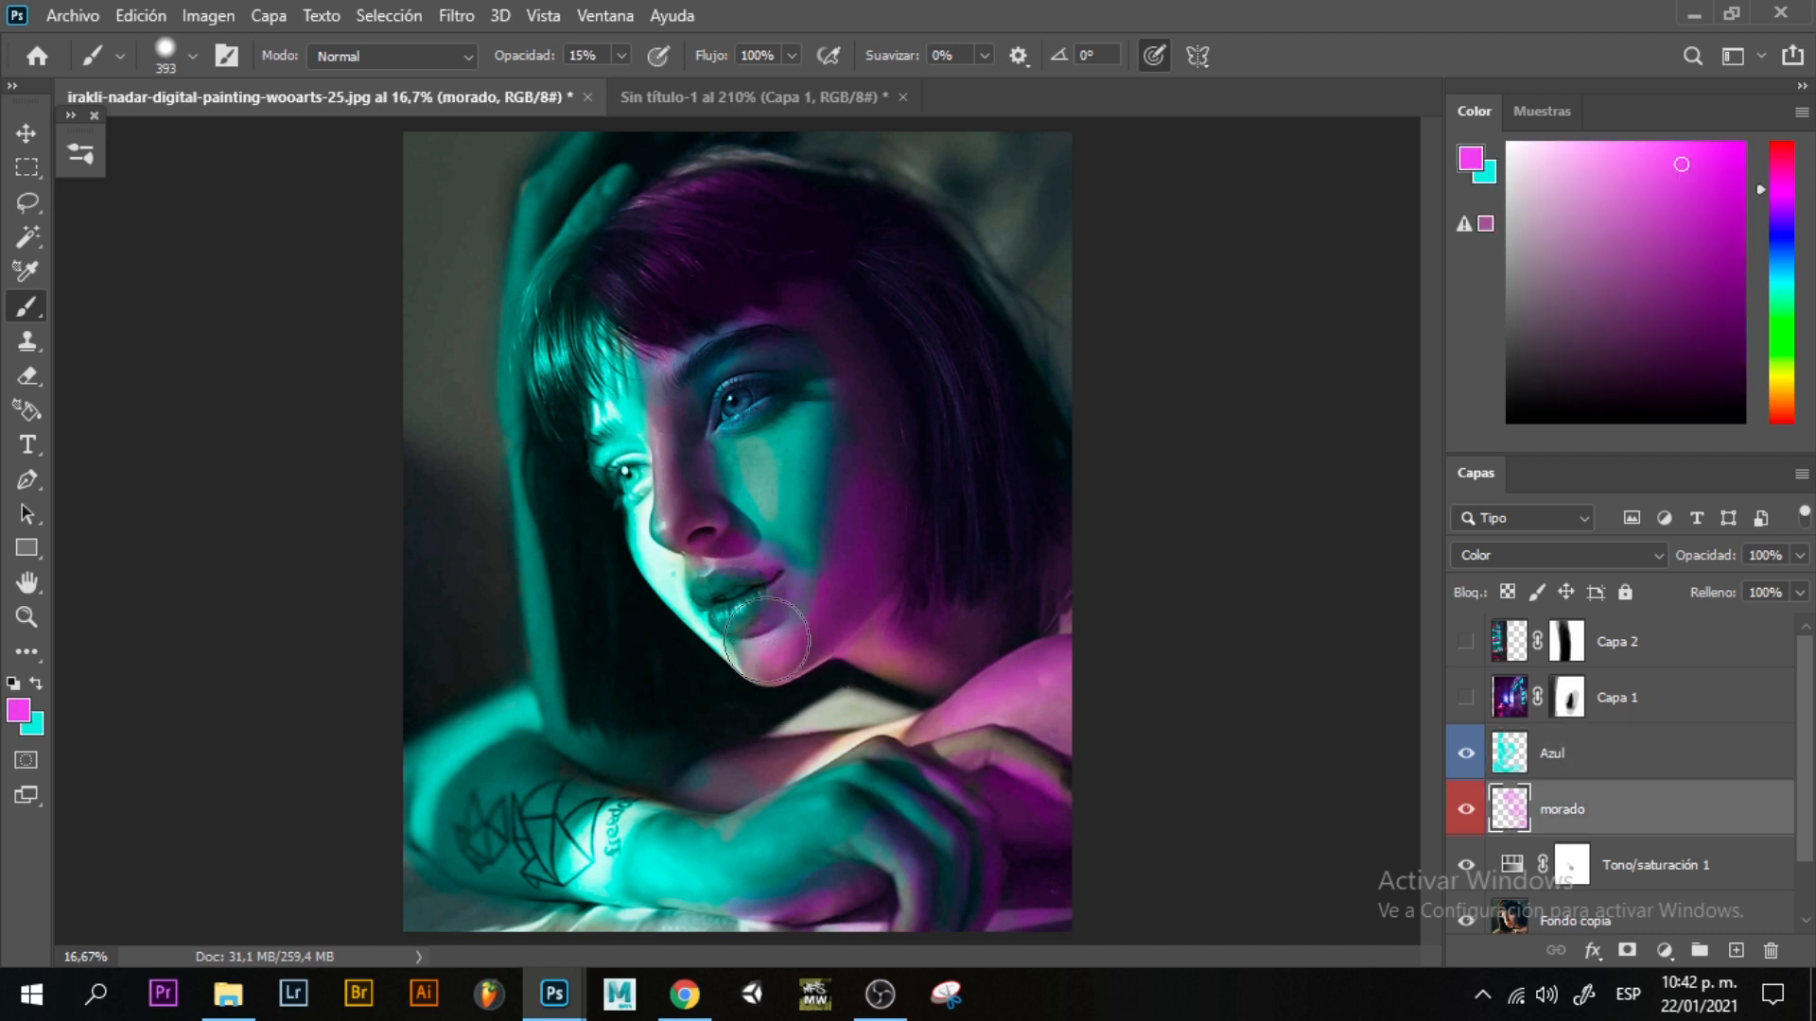
pyautogui.moveTo(743, 598); pyautogui.dragTo(788, 596)
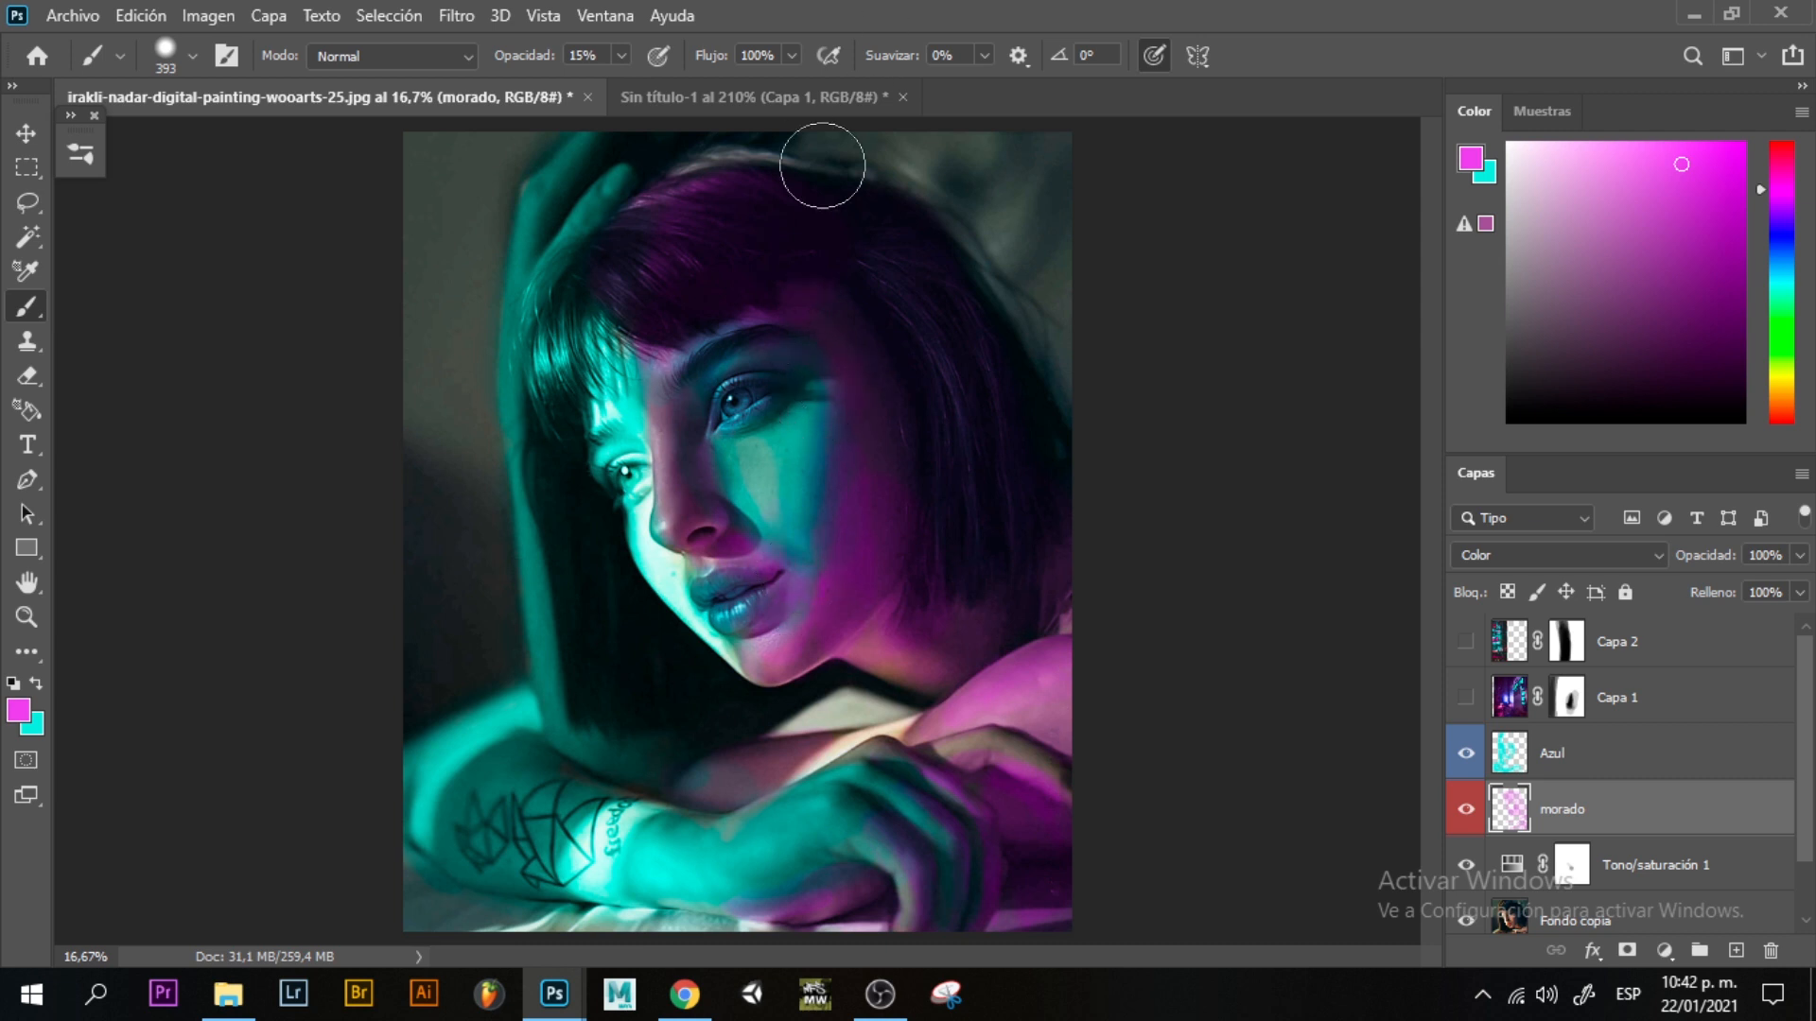
# Brush magenta over the cyan-lit fringe, the folded hand and the tattooed forearm on the "morado" layer.
pyautogui.moveTo(610, 409); pyautogui.dragTo(605, 421)
pyautogui.moveTo(1572, 808)
pyautogui.mouseDown()
pyautogui.moveTo(1579, 742)
pyautogui.moveTo(1578, 839)
pyautogui.mouseUp()
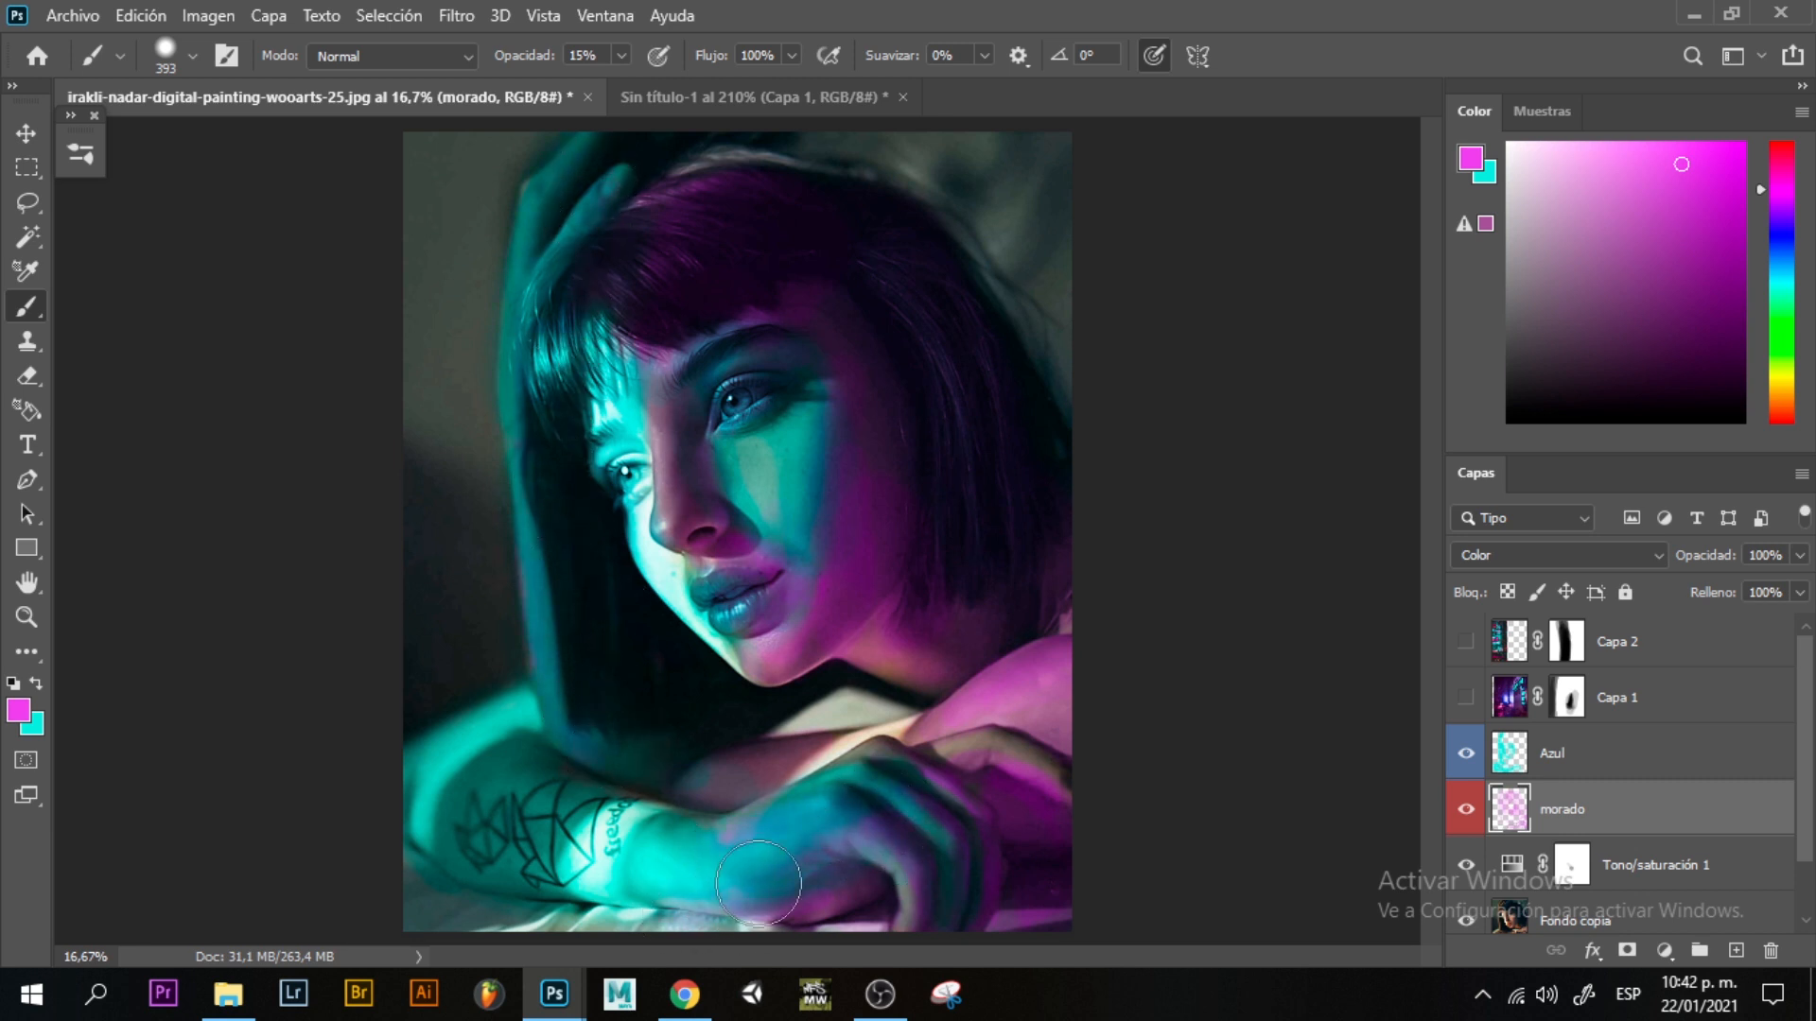
pyautogui.moveTo(769, 858)
pyautogui.mouseDown()
pyautogui.moveTo(510, 821)
pyautogui.moveTo(610, 873)
pyautogui.moveTo(459, 774)
pyautogui.moveTo(520, 756)
pyautogui.moveTo(478, 719)
pyautogui.mouseUp()
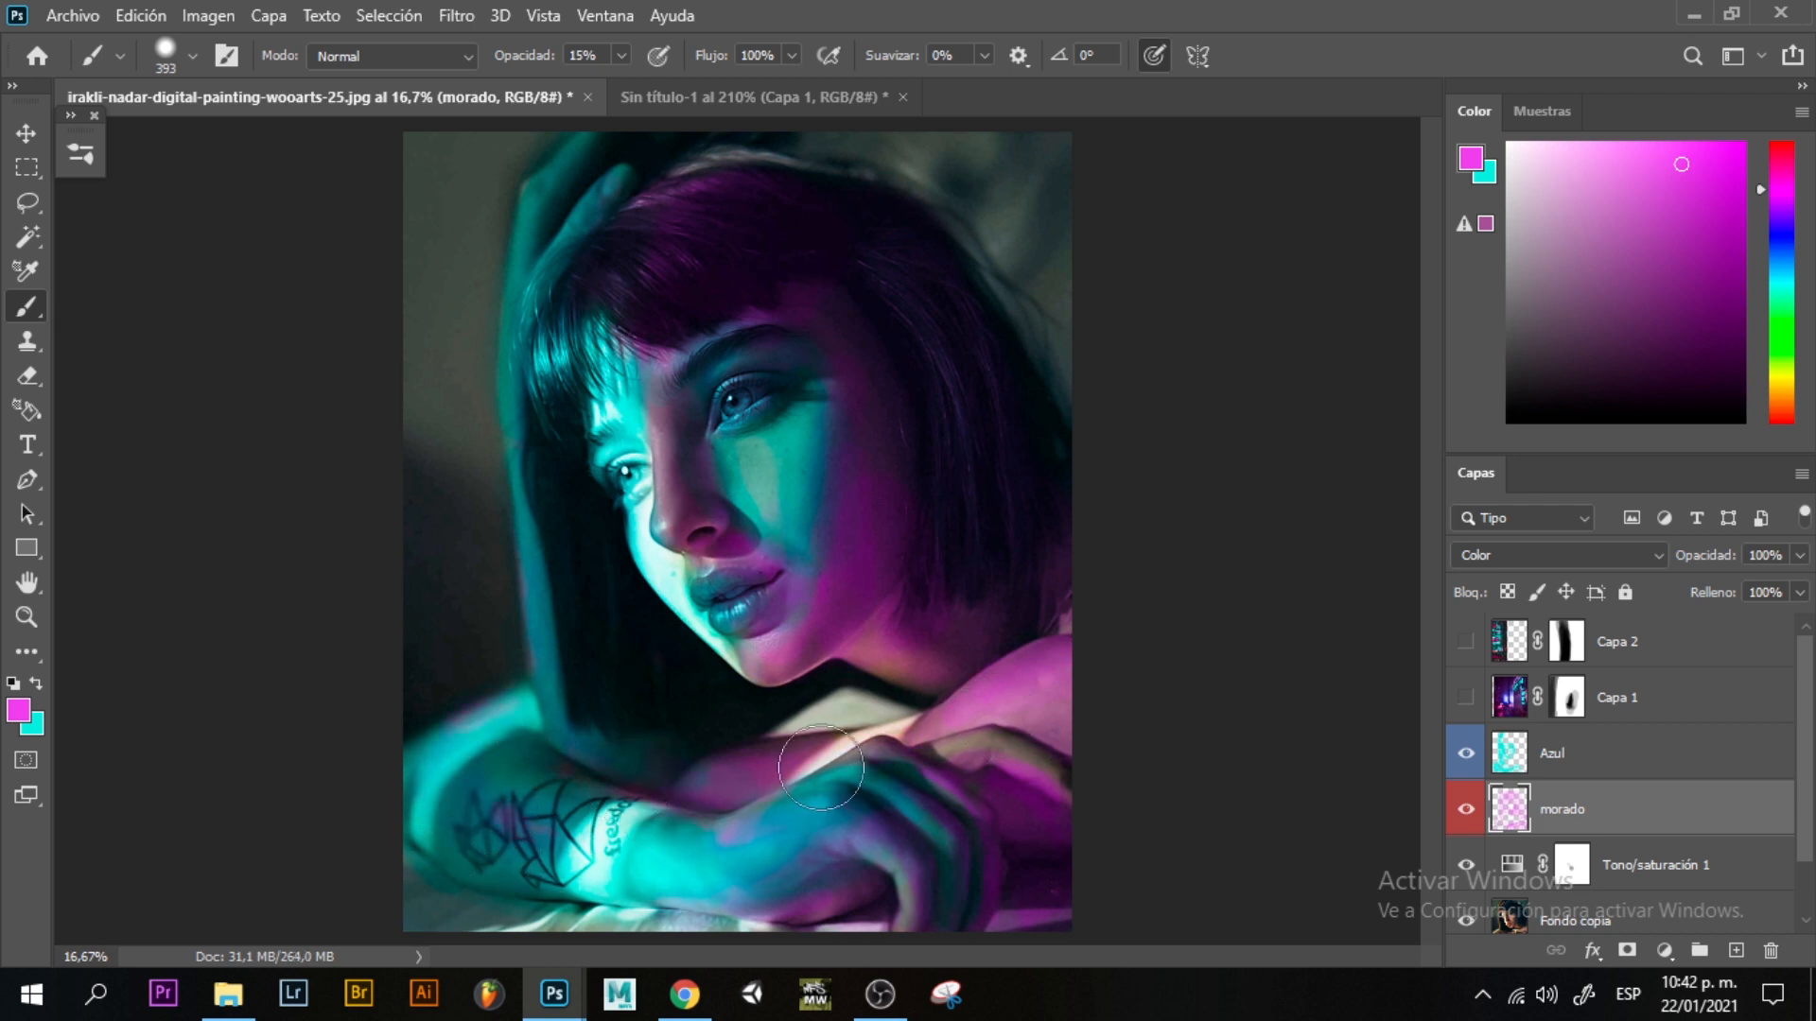
# Paint cyan over the shaded neck below the jaw on the "Azul" layer.
pyautogui.click(1504, 757)
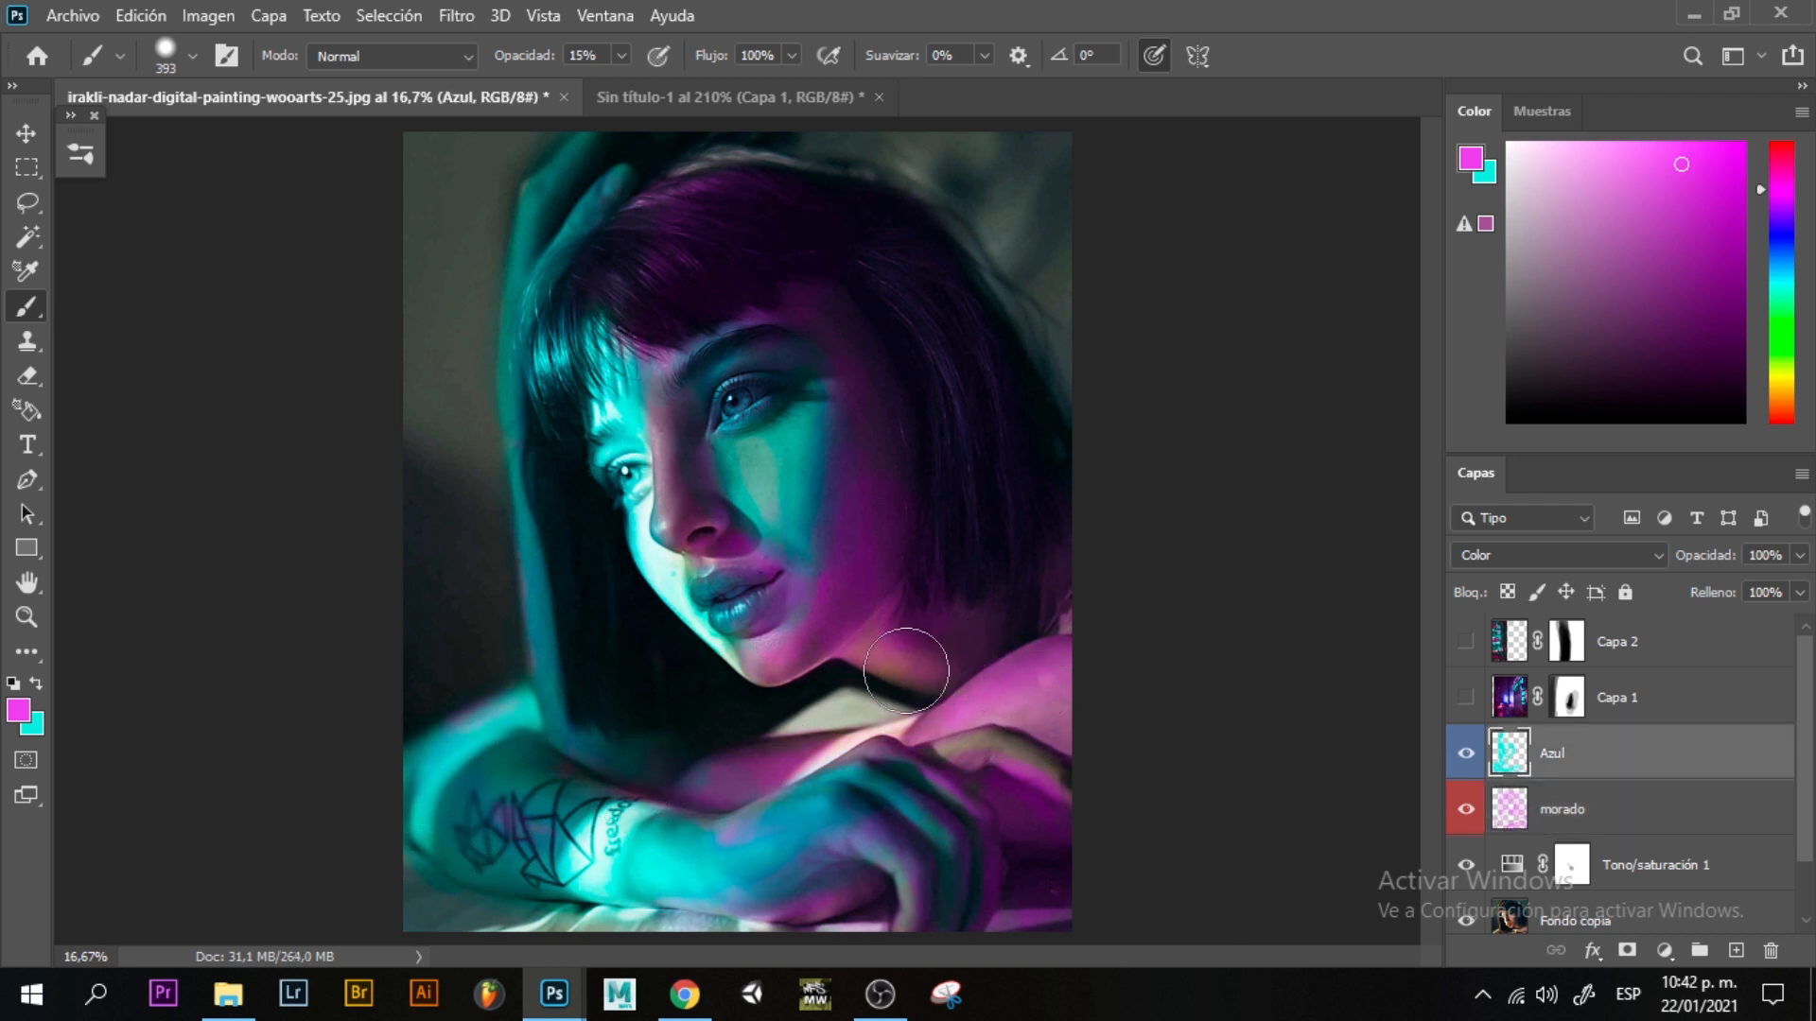
pyautogui.press('x')
pyautogui.moveTo(909, 673)
pyautogui.mouseDown()
pyautogui.moveTo(958, 661)
pyautogui.moveTo(891, 639)
pyautogui.moveTo(960, 684)
pyautogui.moveTo(722, 646)
pyautogui.moveTo(771, 682)
pyautogui.moveTo(731, 665)
pyautogui.moveTo(765, 666)
pyautogui.moveTo(793, 720)
pyautogui.moveTo(768, 751)
pyautogui.moveTo(711, 760)
pyautogui.moveTo(718, 781)
pyautogui.moveTo(782, 764)
pyautogui.moveTo(622, 780)
pyautogui.moveTo(603, 700)
pyautogui.moveTo(528, 740)
pyautogui.moveTo(416, 760)
pyautogui.moveTo(505, 723)
pyautogui.moveTo(372, 790)
pyautogui.mouseUp()
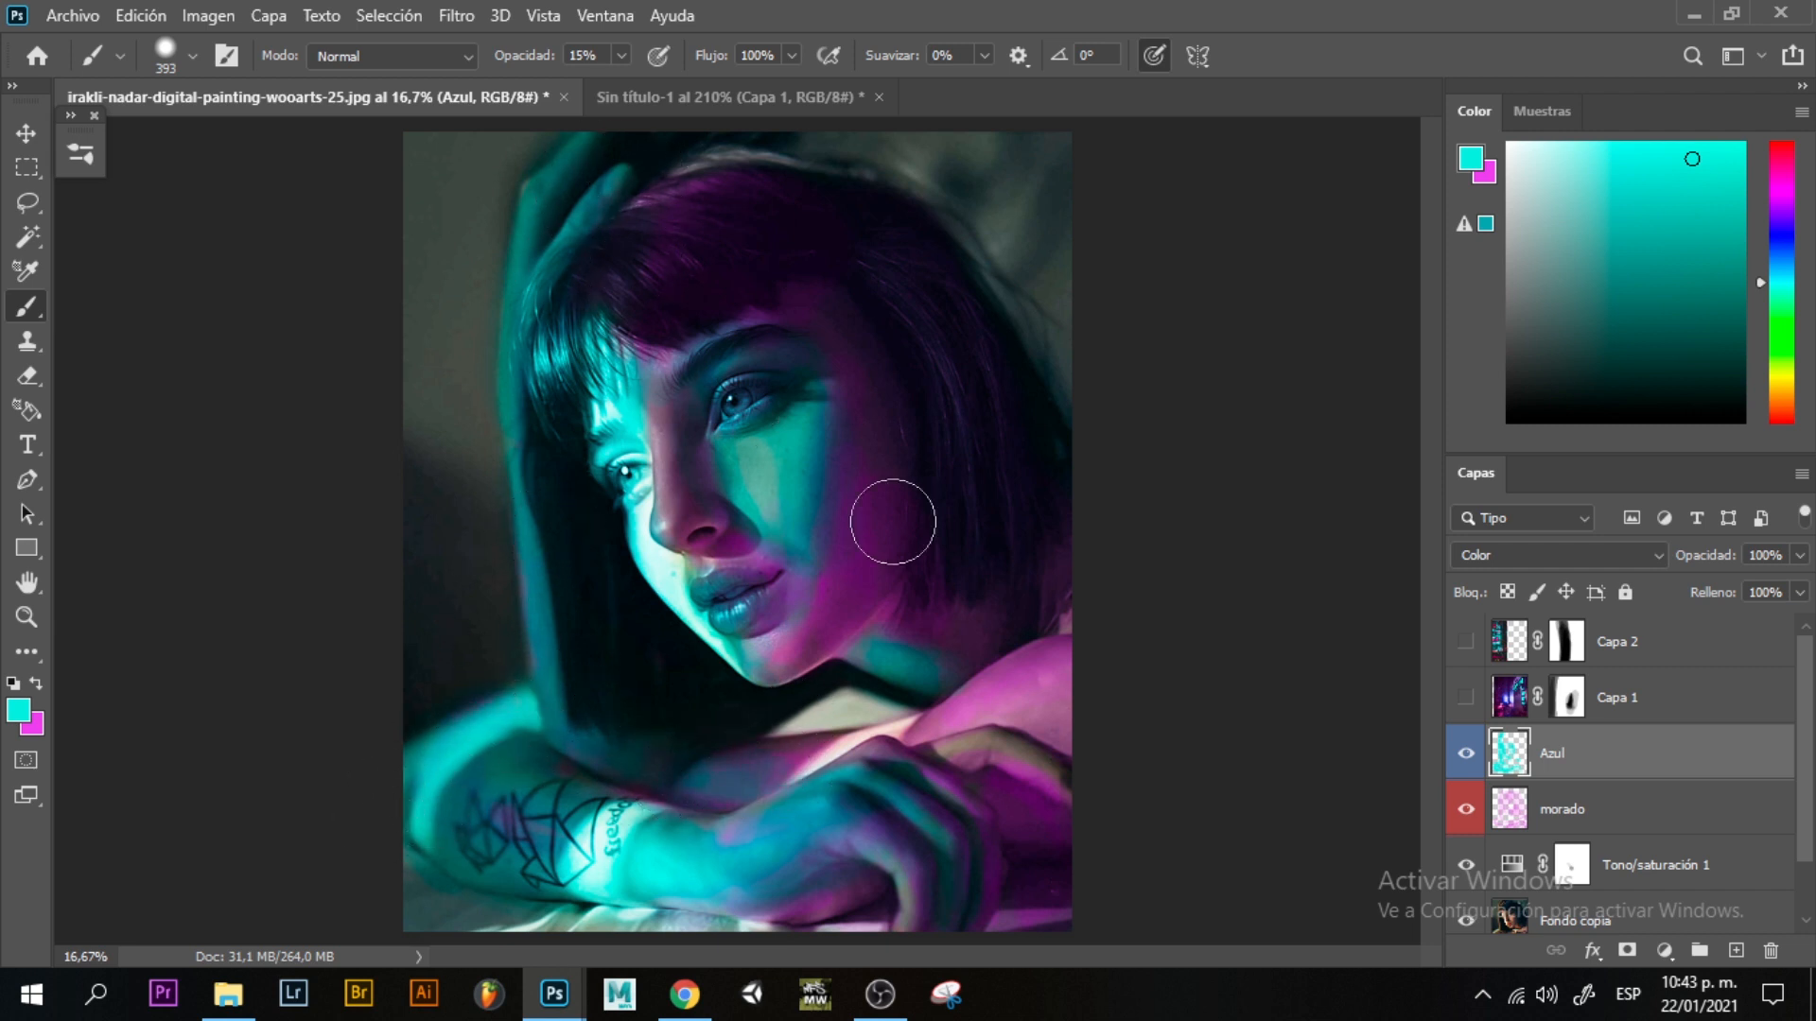
# Show the neon photo layers "Capa 1" and "Capa 2" again, comparing the portrait with and without them.
pyautogui.click(1465, 697)
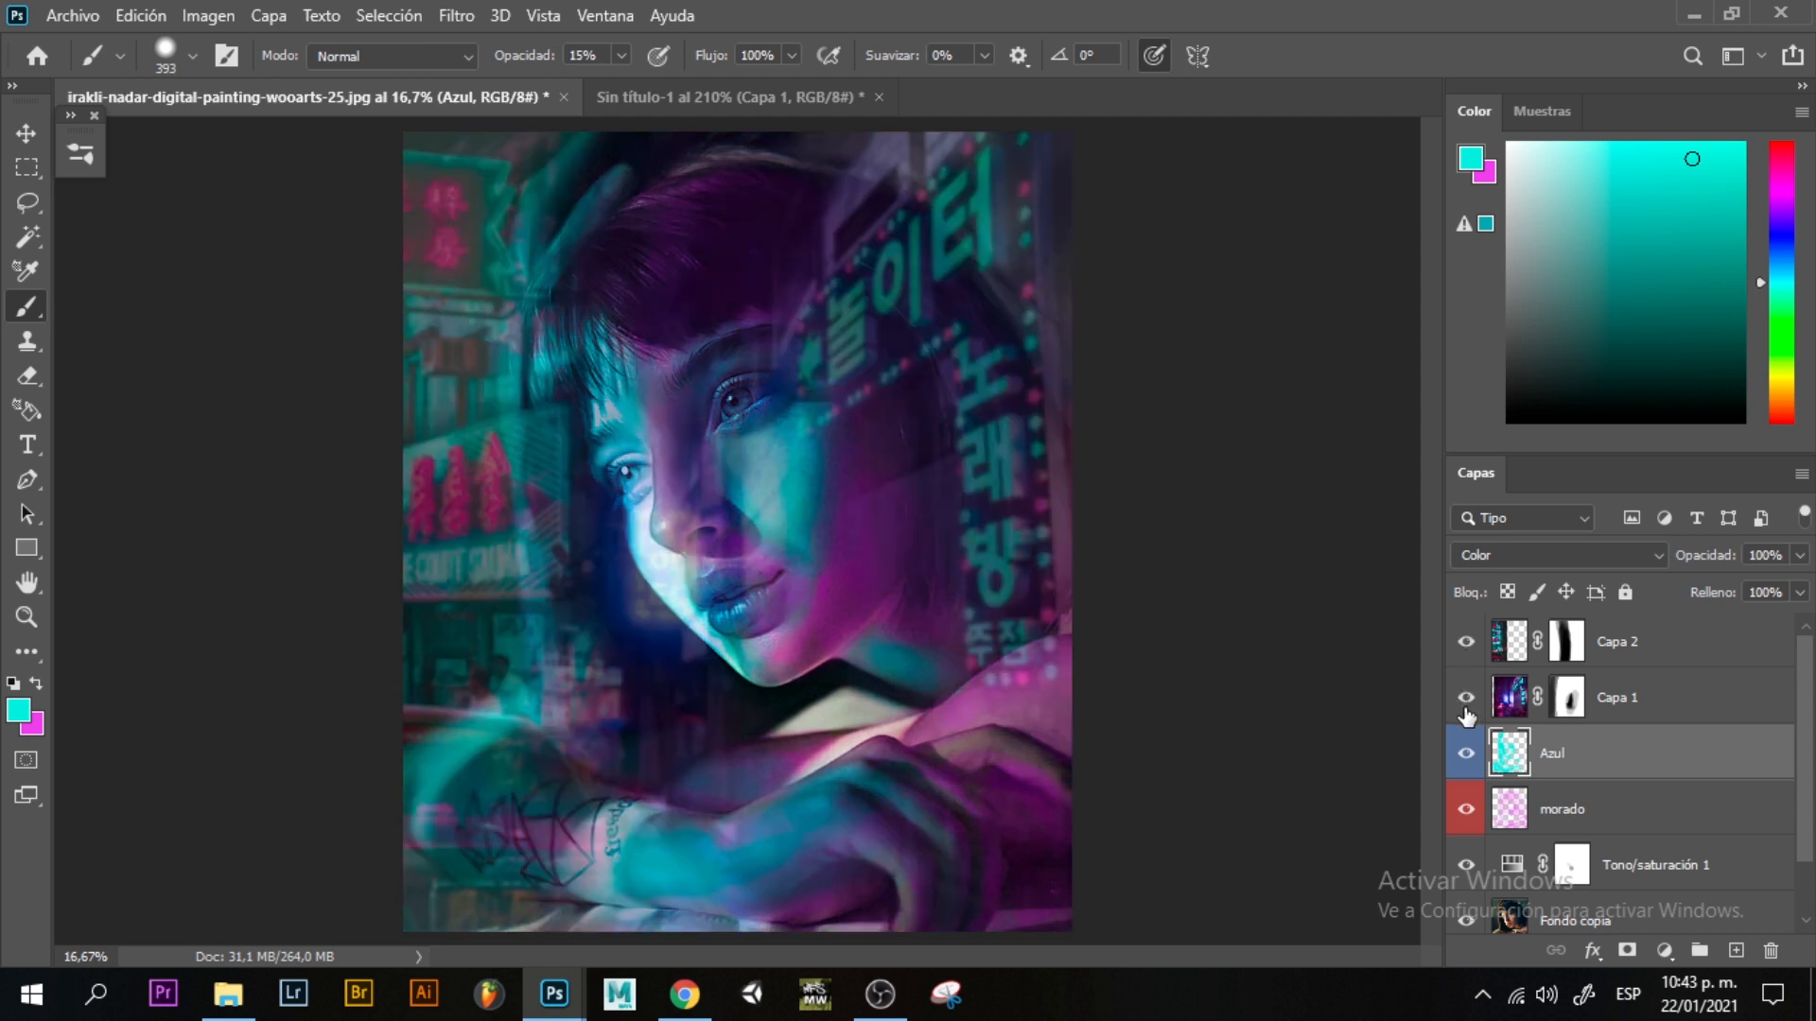
pyautogui.click(1464, 700)
pyautogui.click(1466, 642)
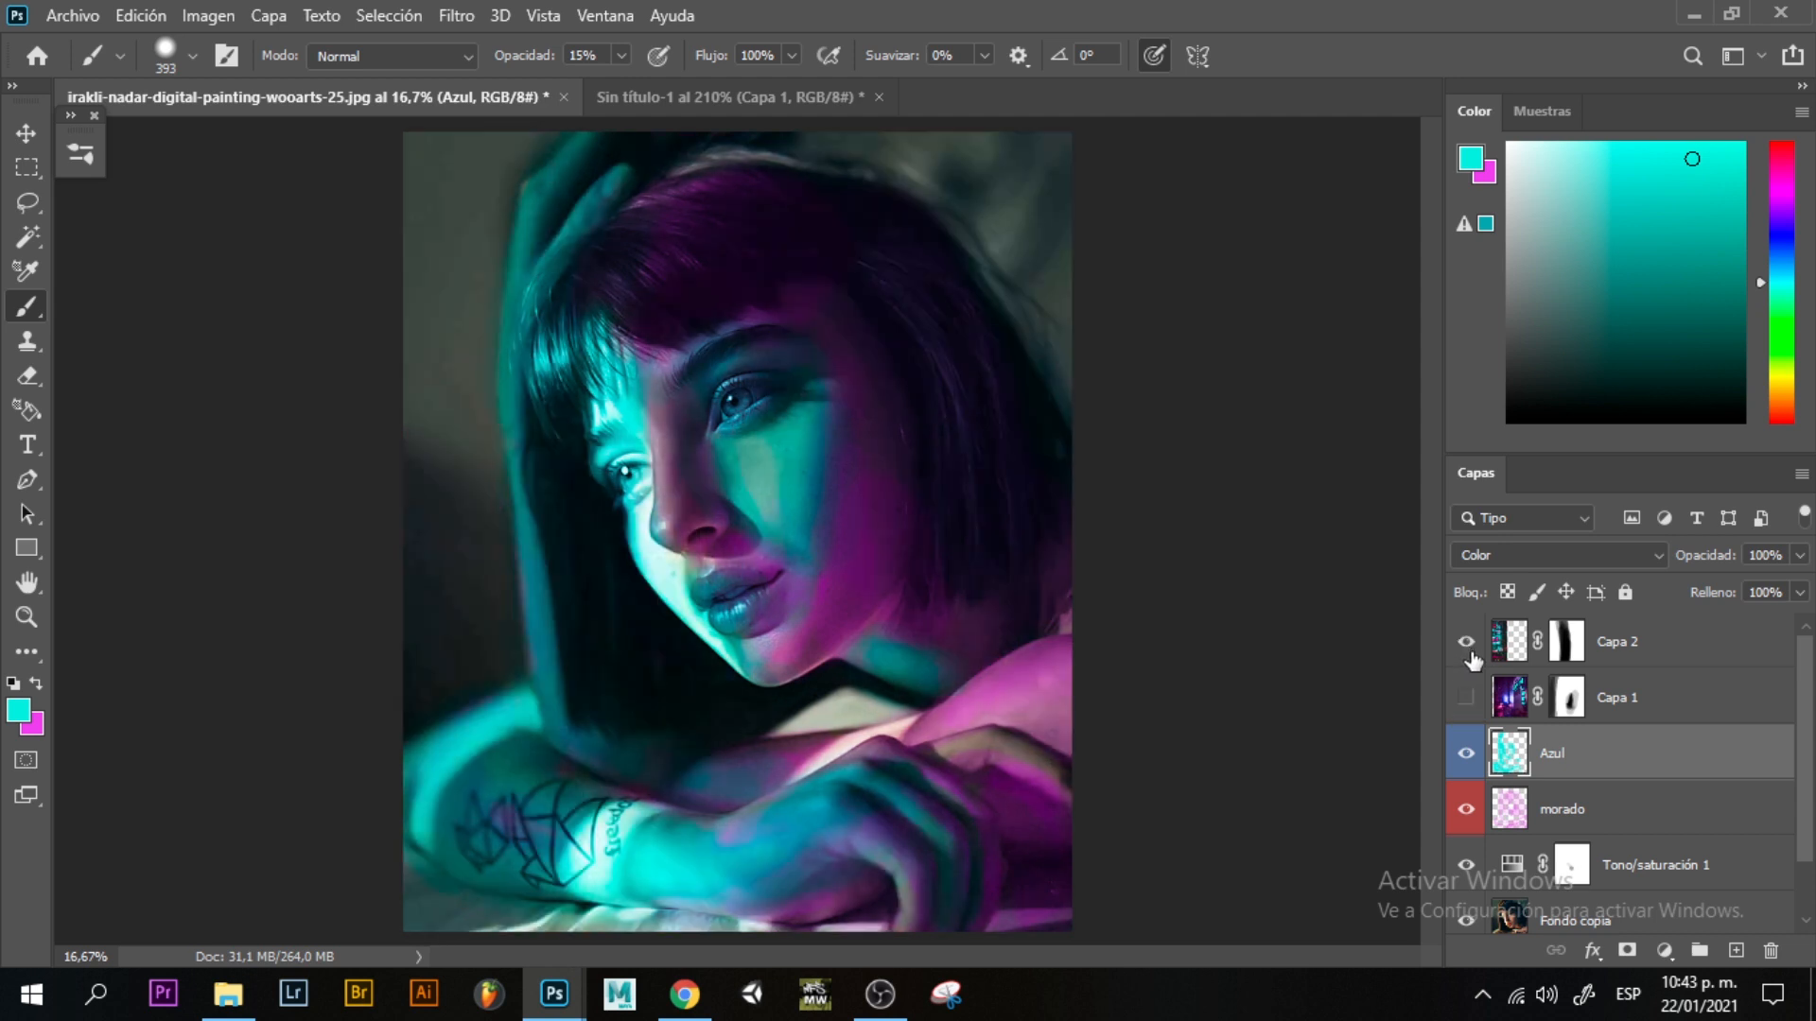
pyautogui.click(1468, 698)
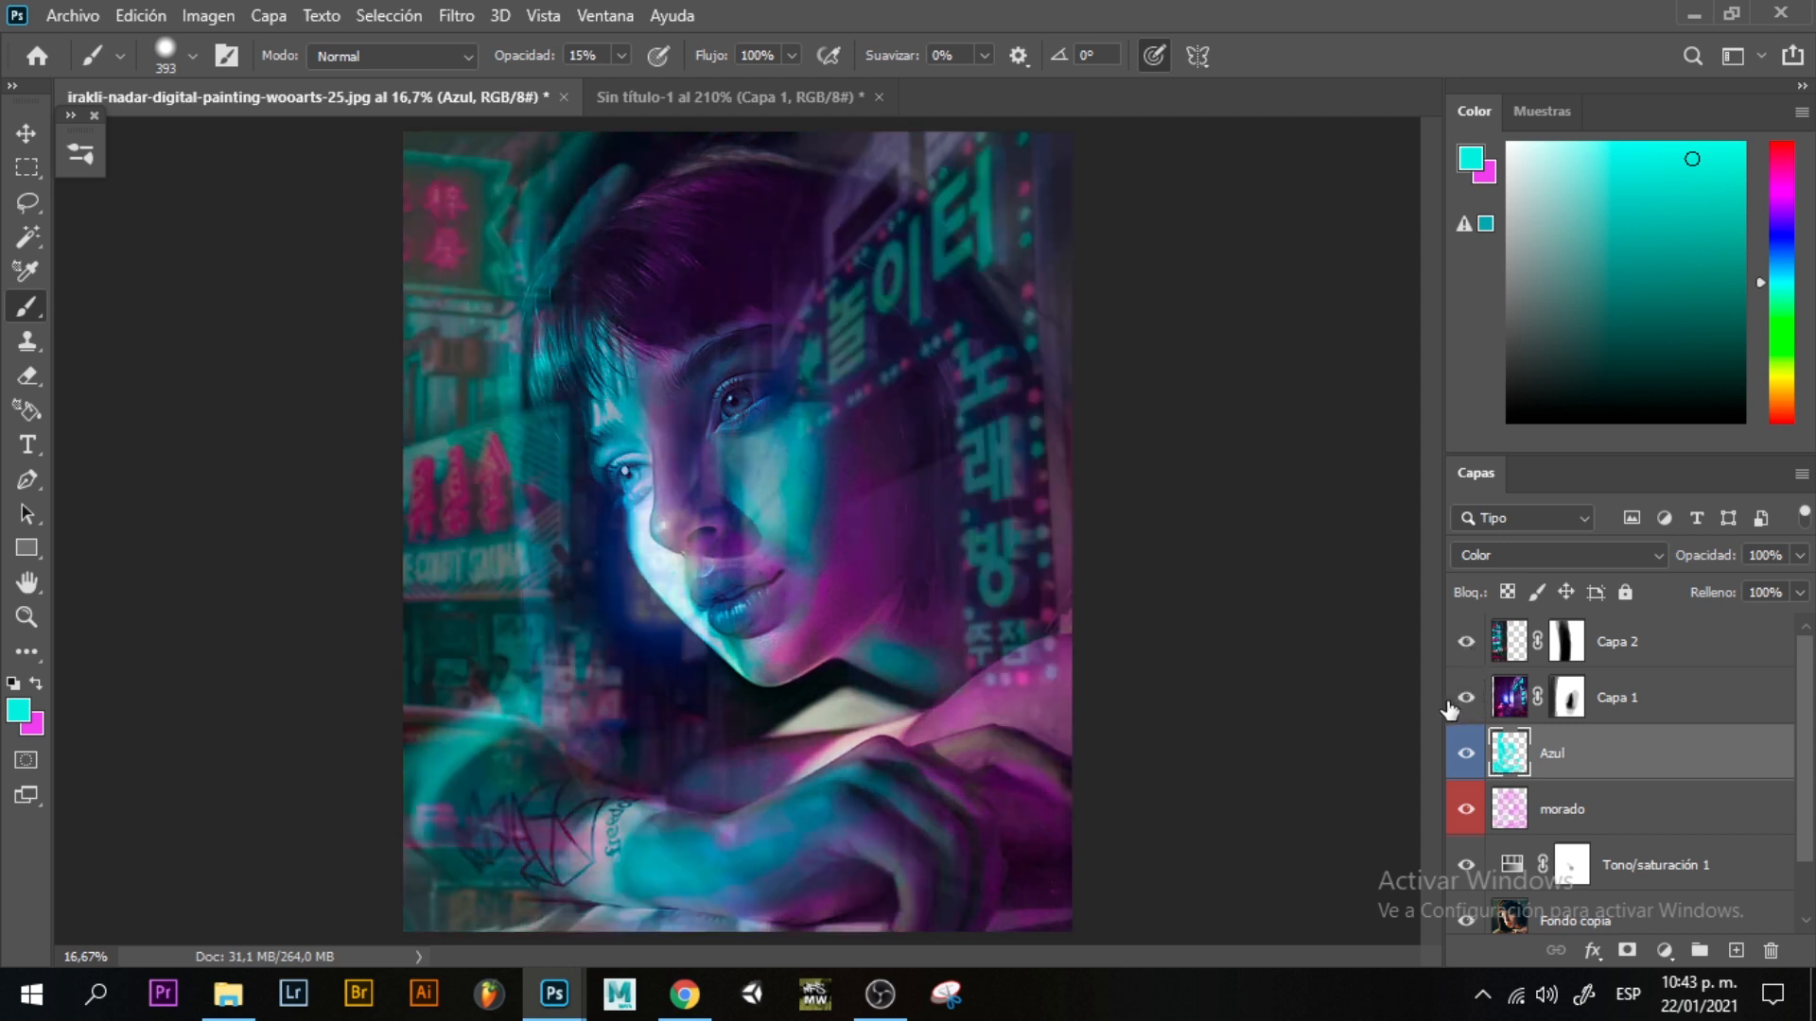
# Set the opacity of both neon photo layers, "Capa 2" and "Capa 1", to 30%.
pyautogui.click(1667, 640)
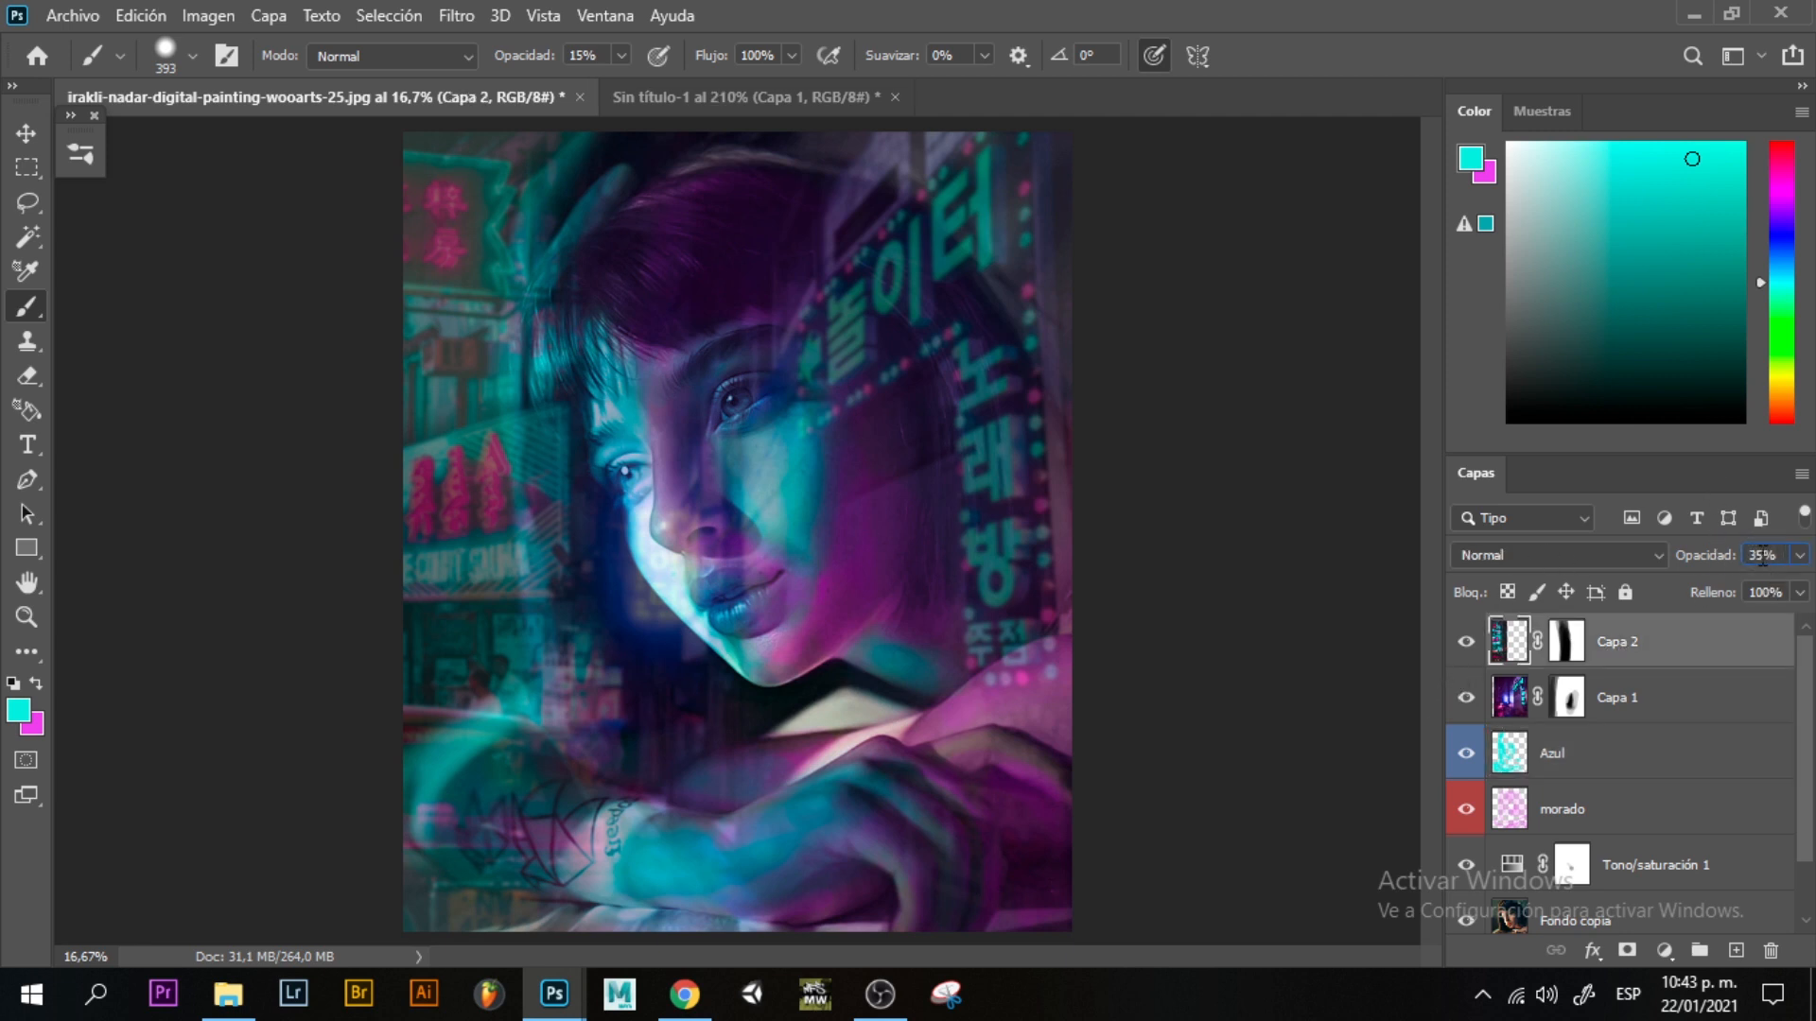
pyautogui.write('30')
pyautogui.click(1519, 705)
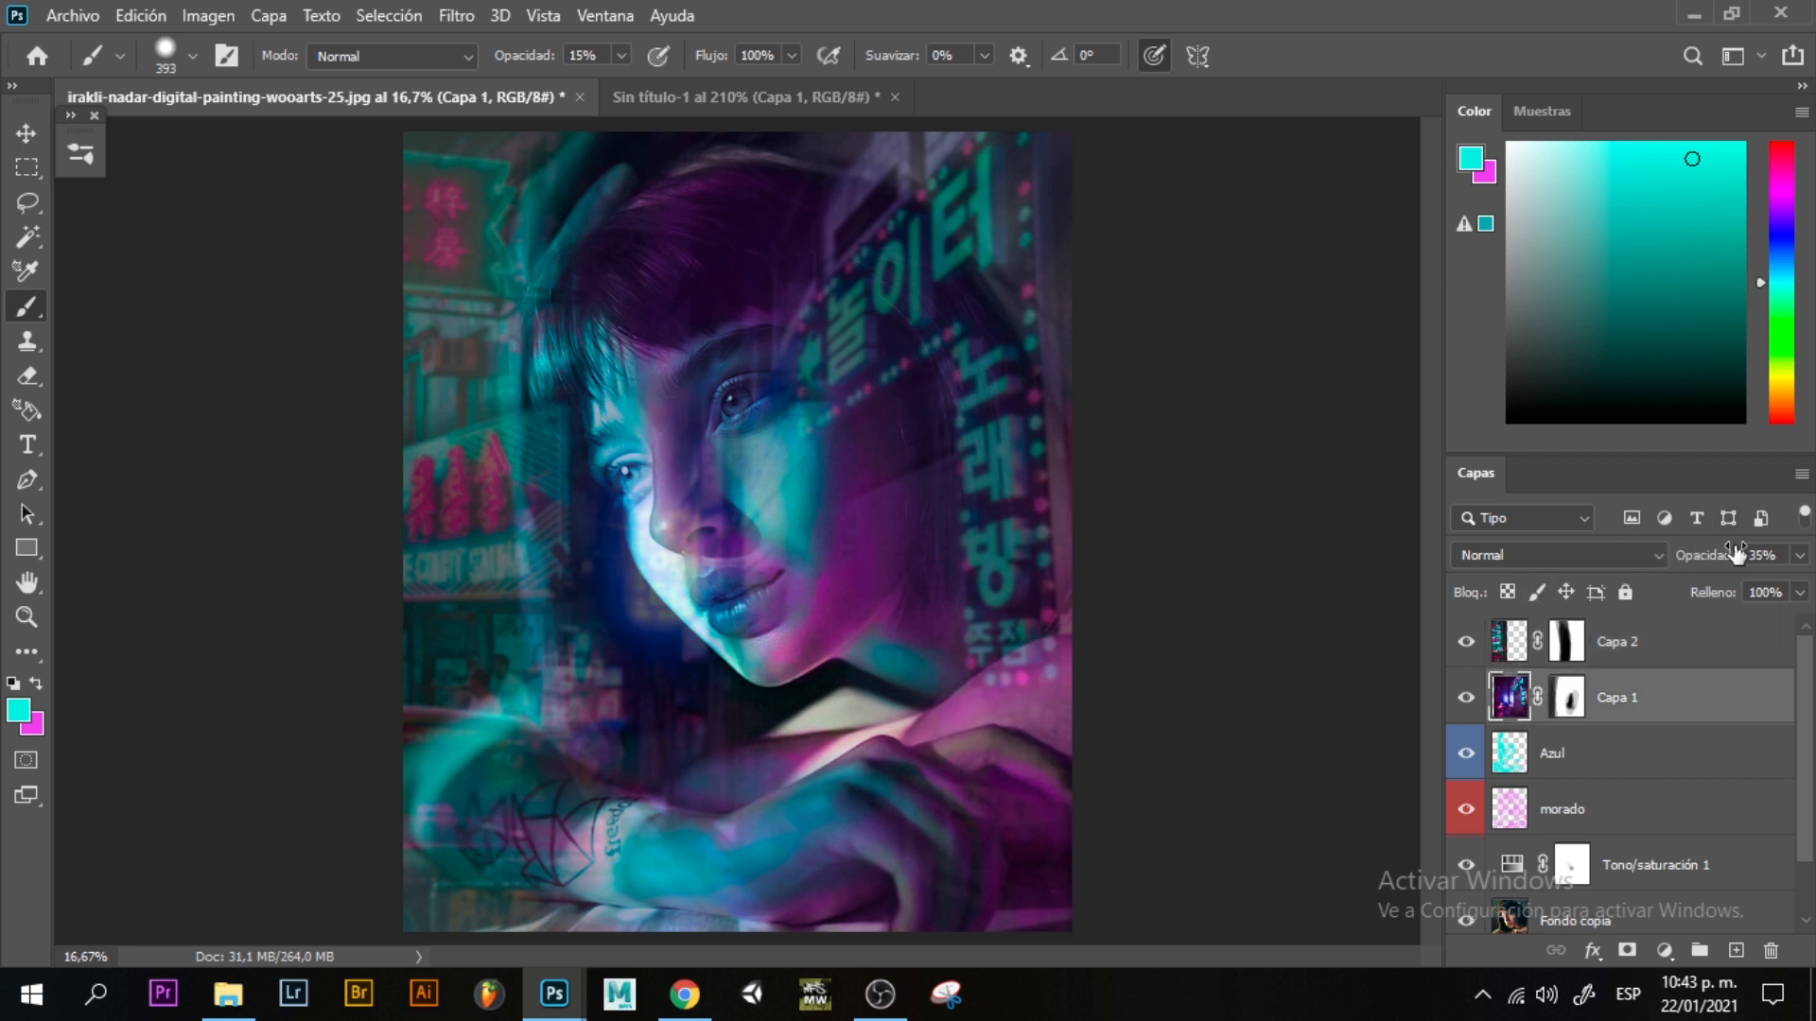
pyautogui.press('BackSpace')
pyautogui.write('0')
# Shift the neon sign photo on "Capa 1" slightly to the right over the portrait with Free Transform.
pyautogui.hotkey('ctrl', 't')
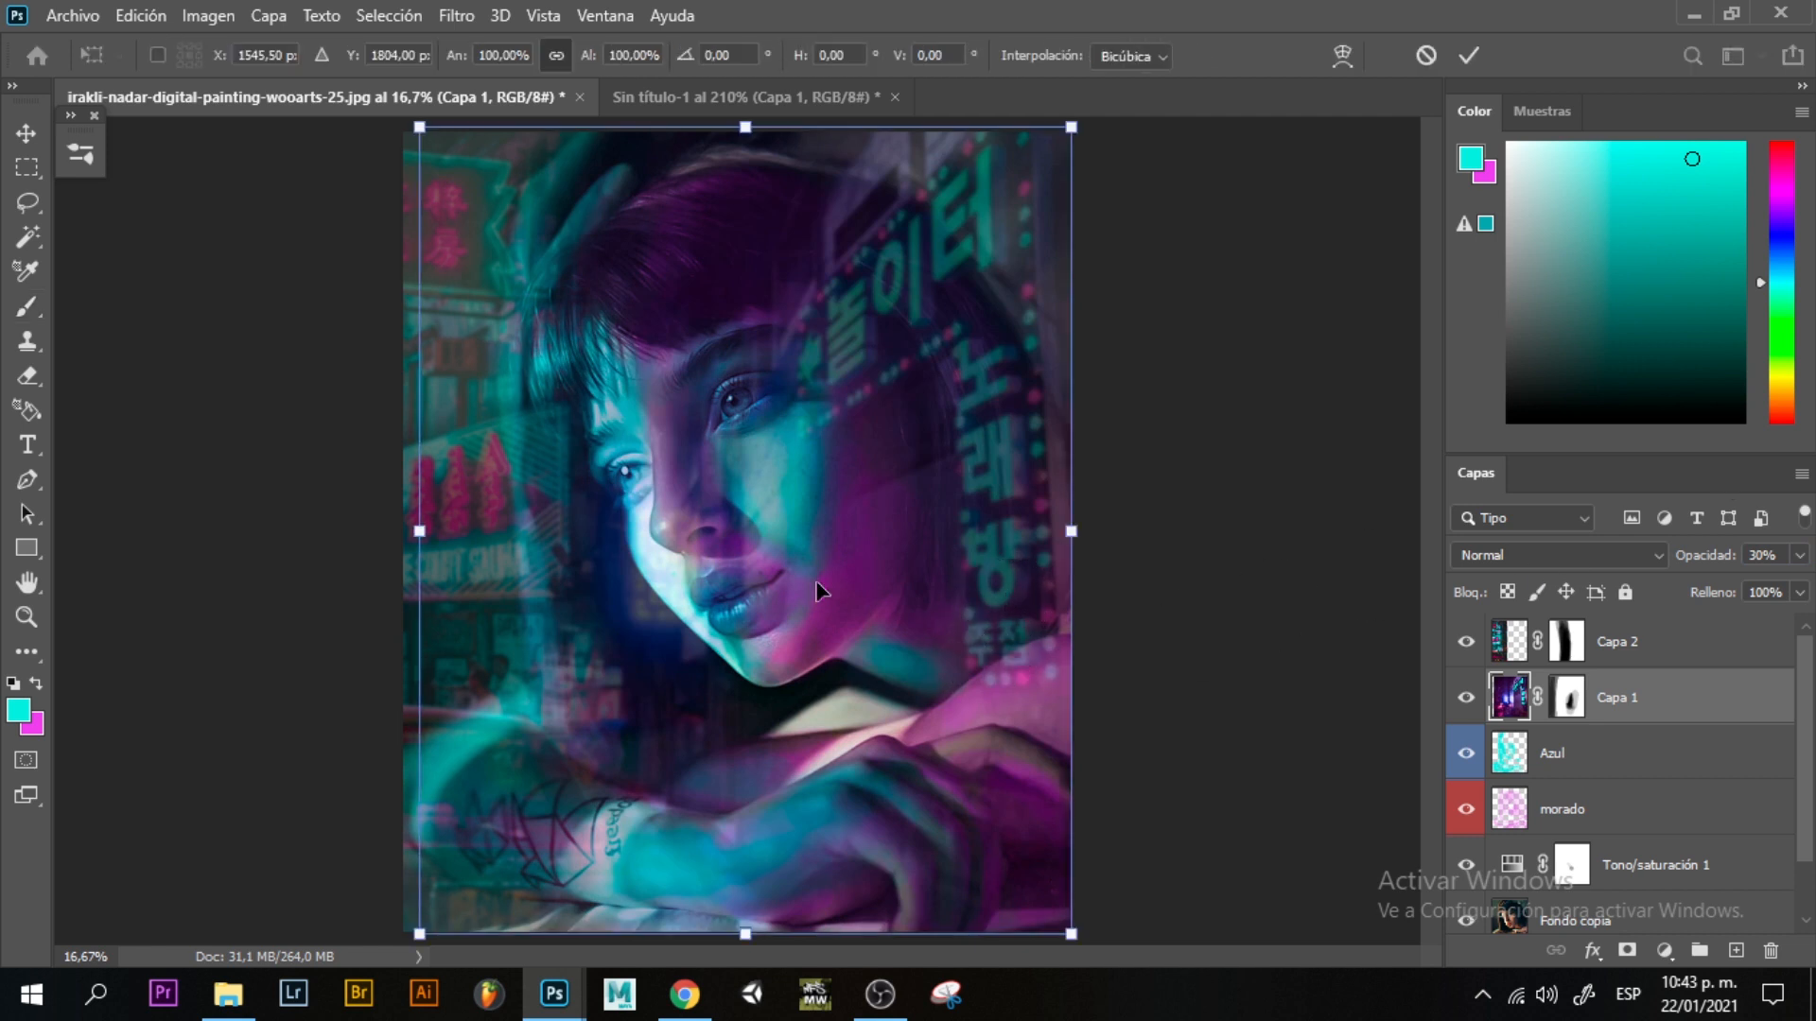
pyautogui.moveTo(816, 582); pyautogui.dragTo(855, 579)
pyautogui.press('b')
pyautogui.press('1')
pyautogui.press('5')
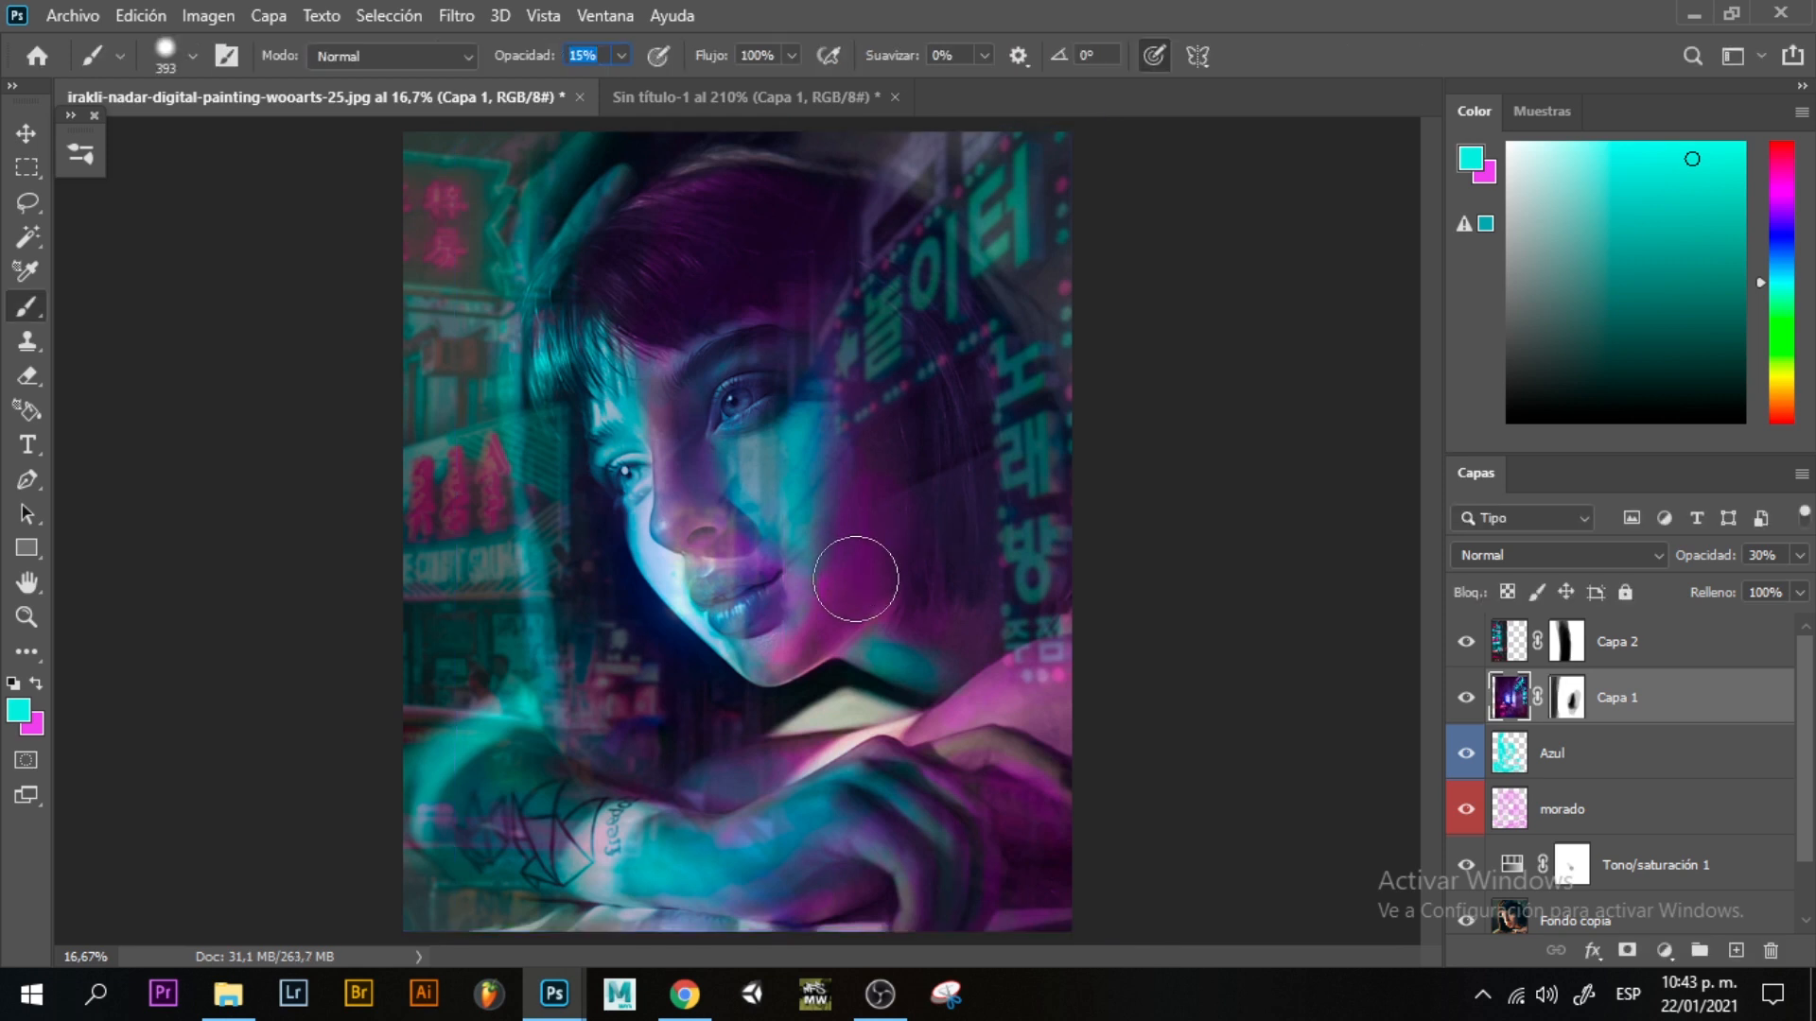
pyautogui.press('v')
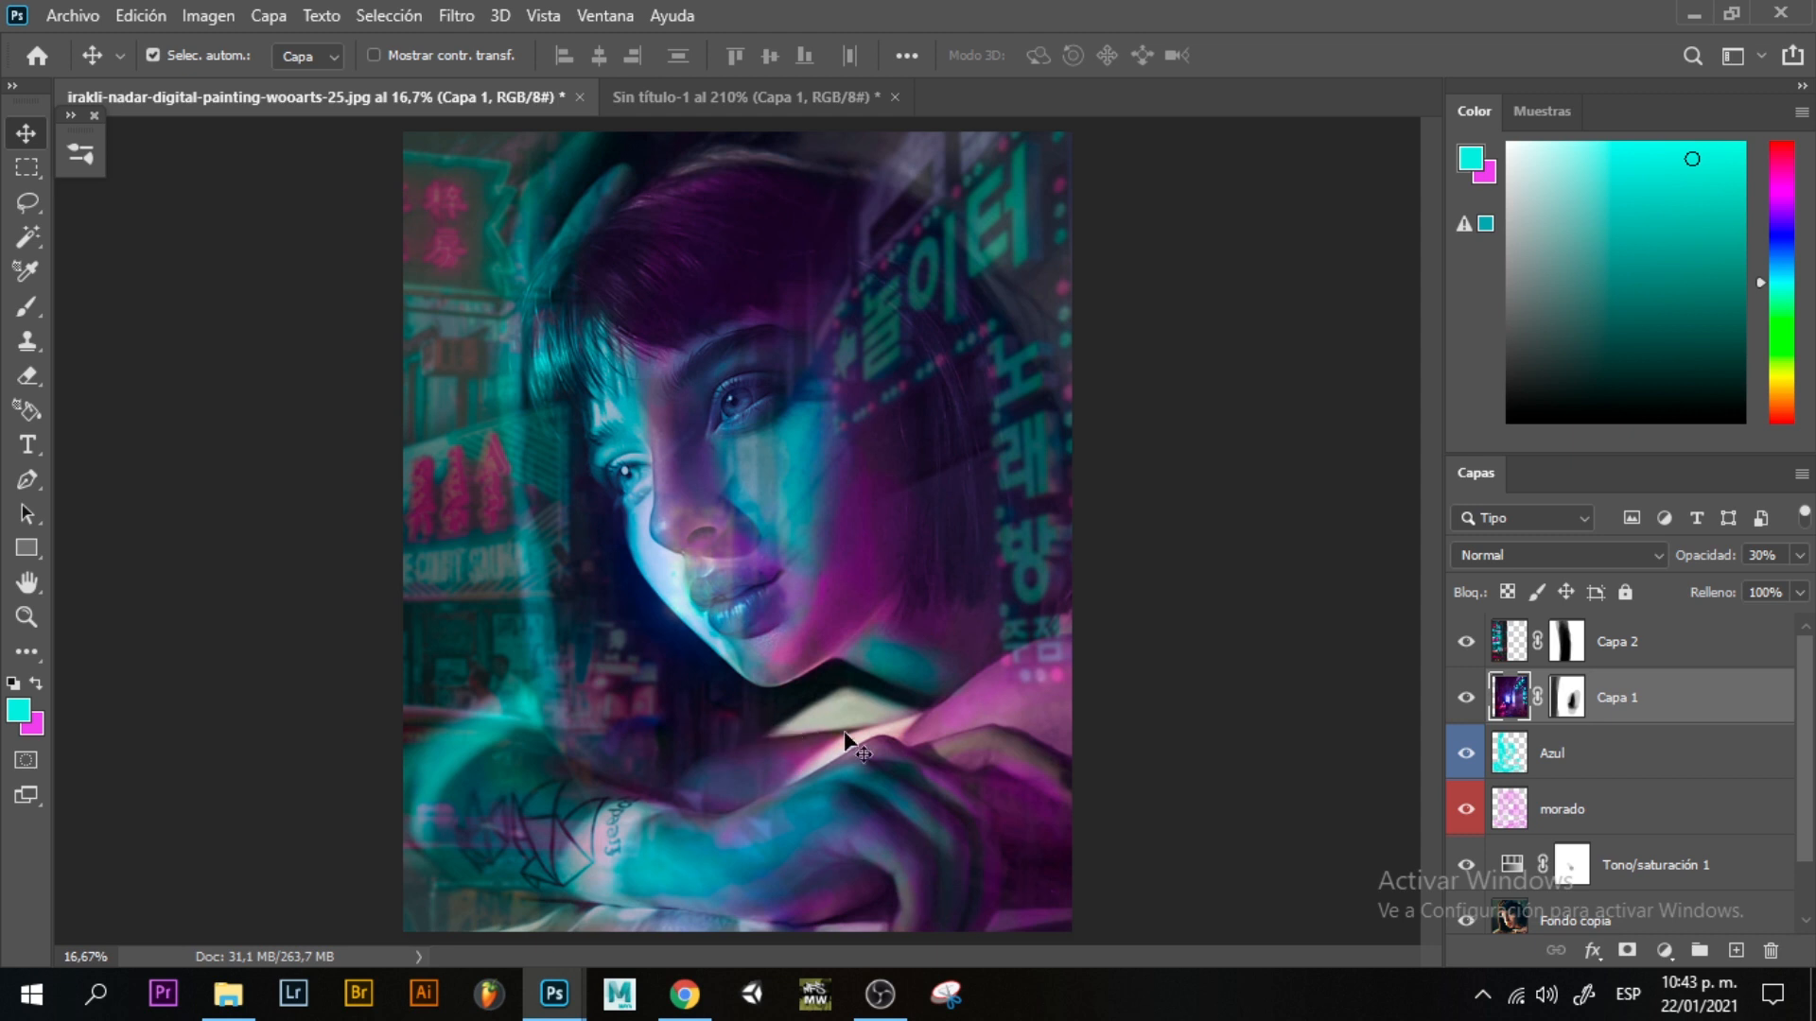
# Paint magenta over the pale patch between the chin and the folded arm on the "morado" layer.
pyautogui.click(1563, 773)
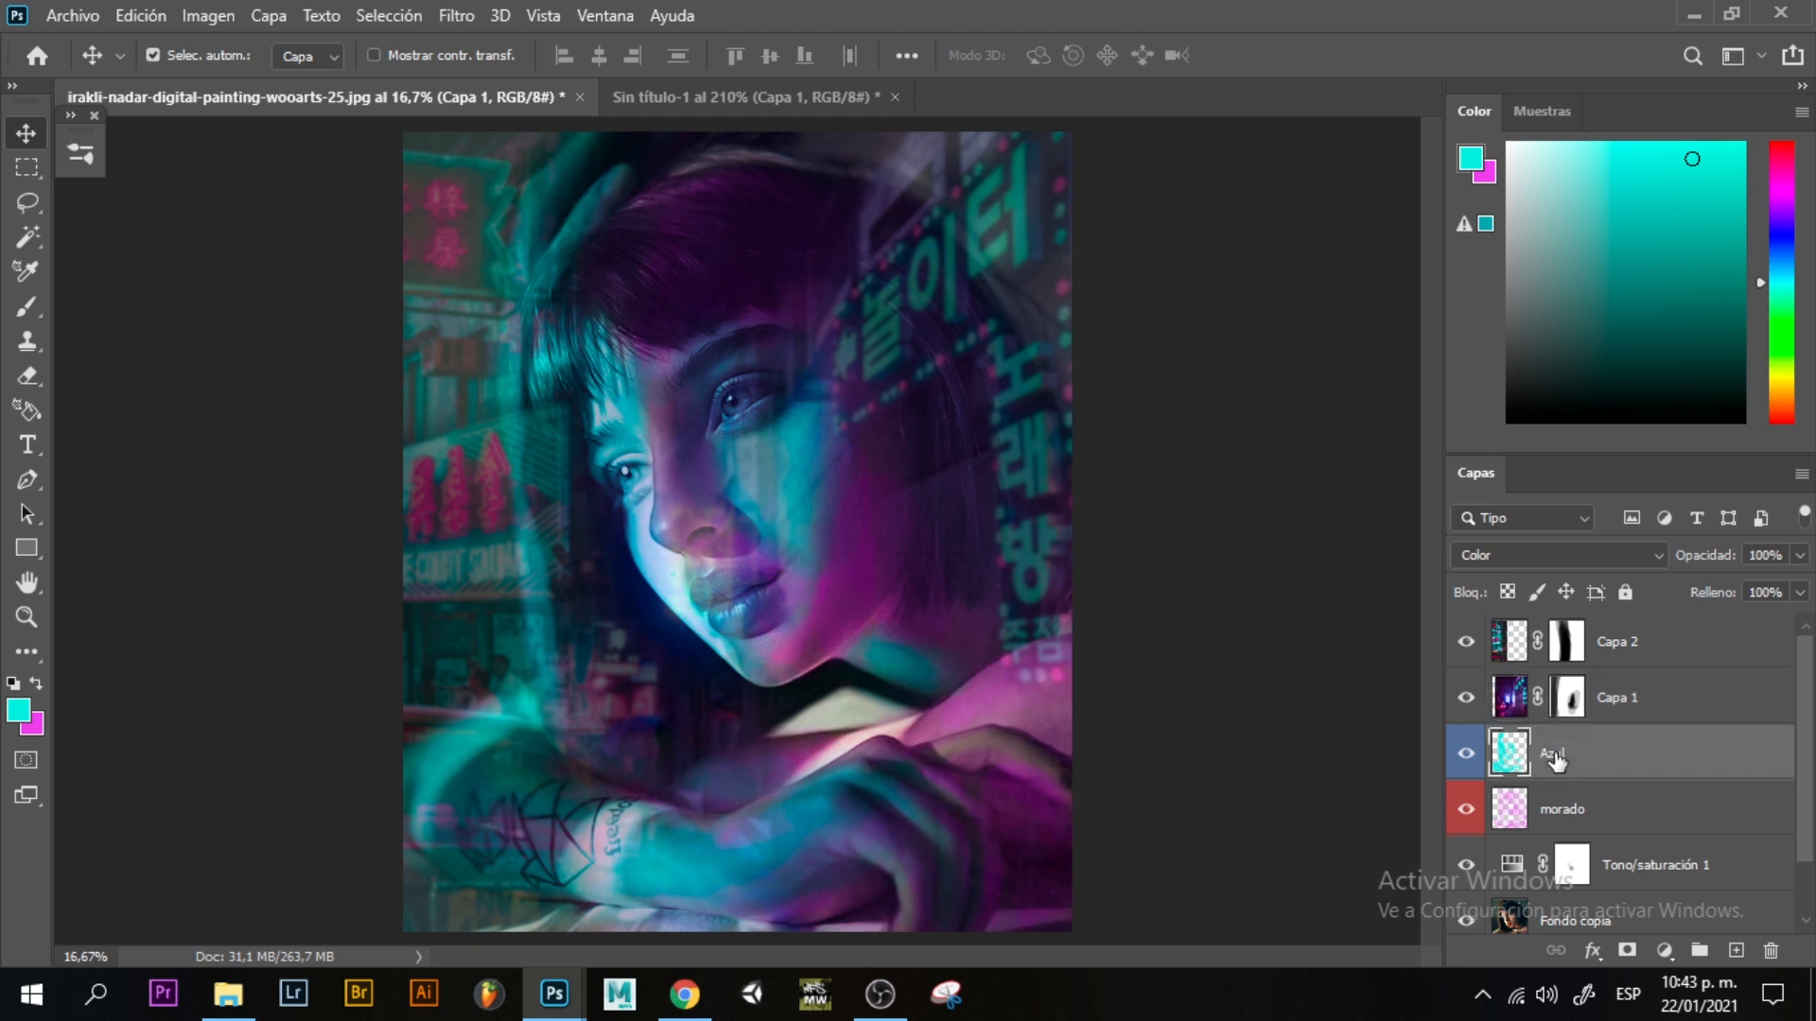
pyautogui.click(1532, 808)
pyautogui.press('b')
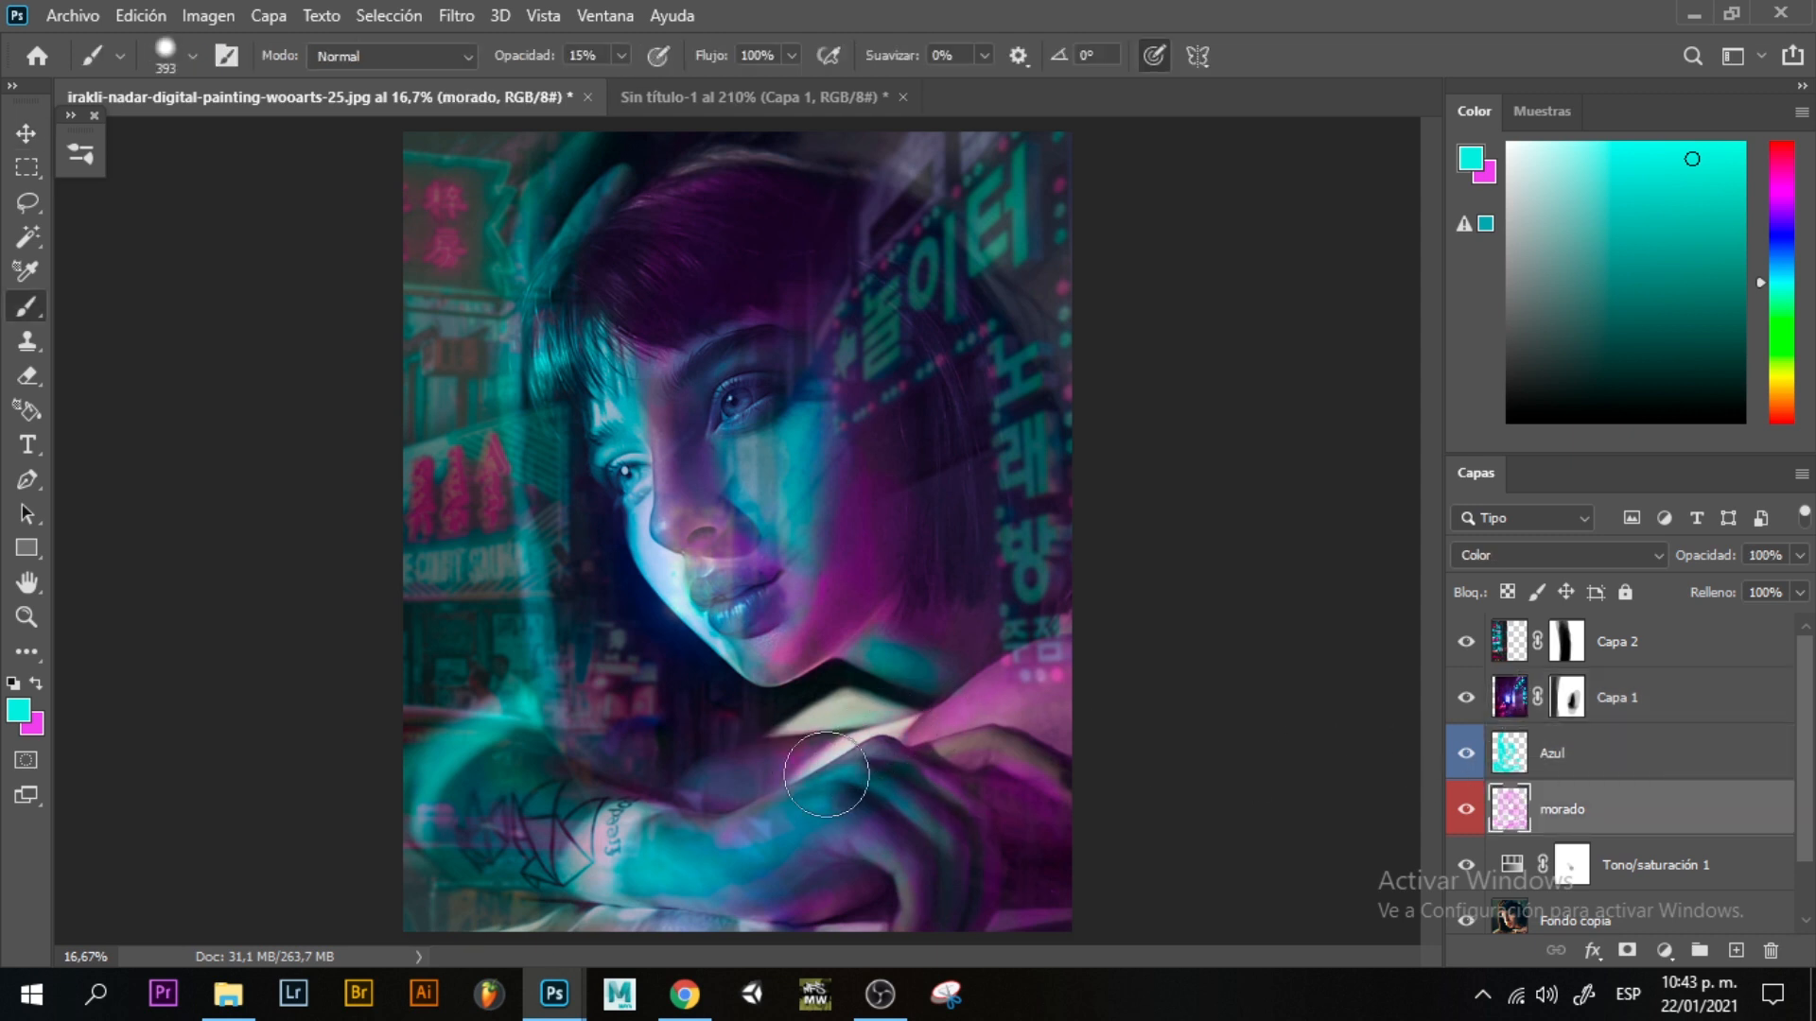
pyautogui.press('x')
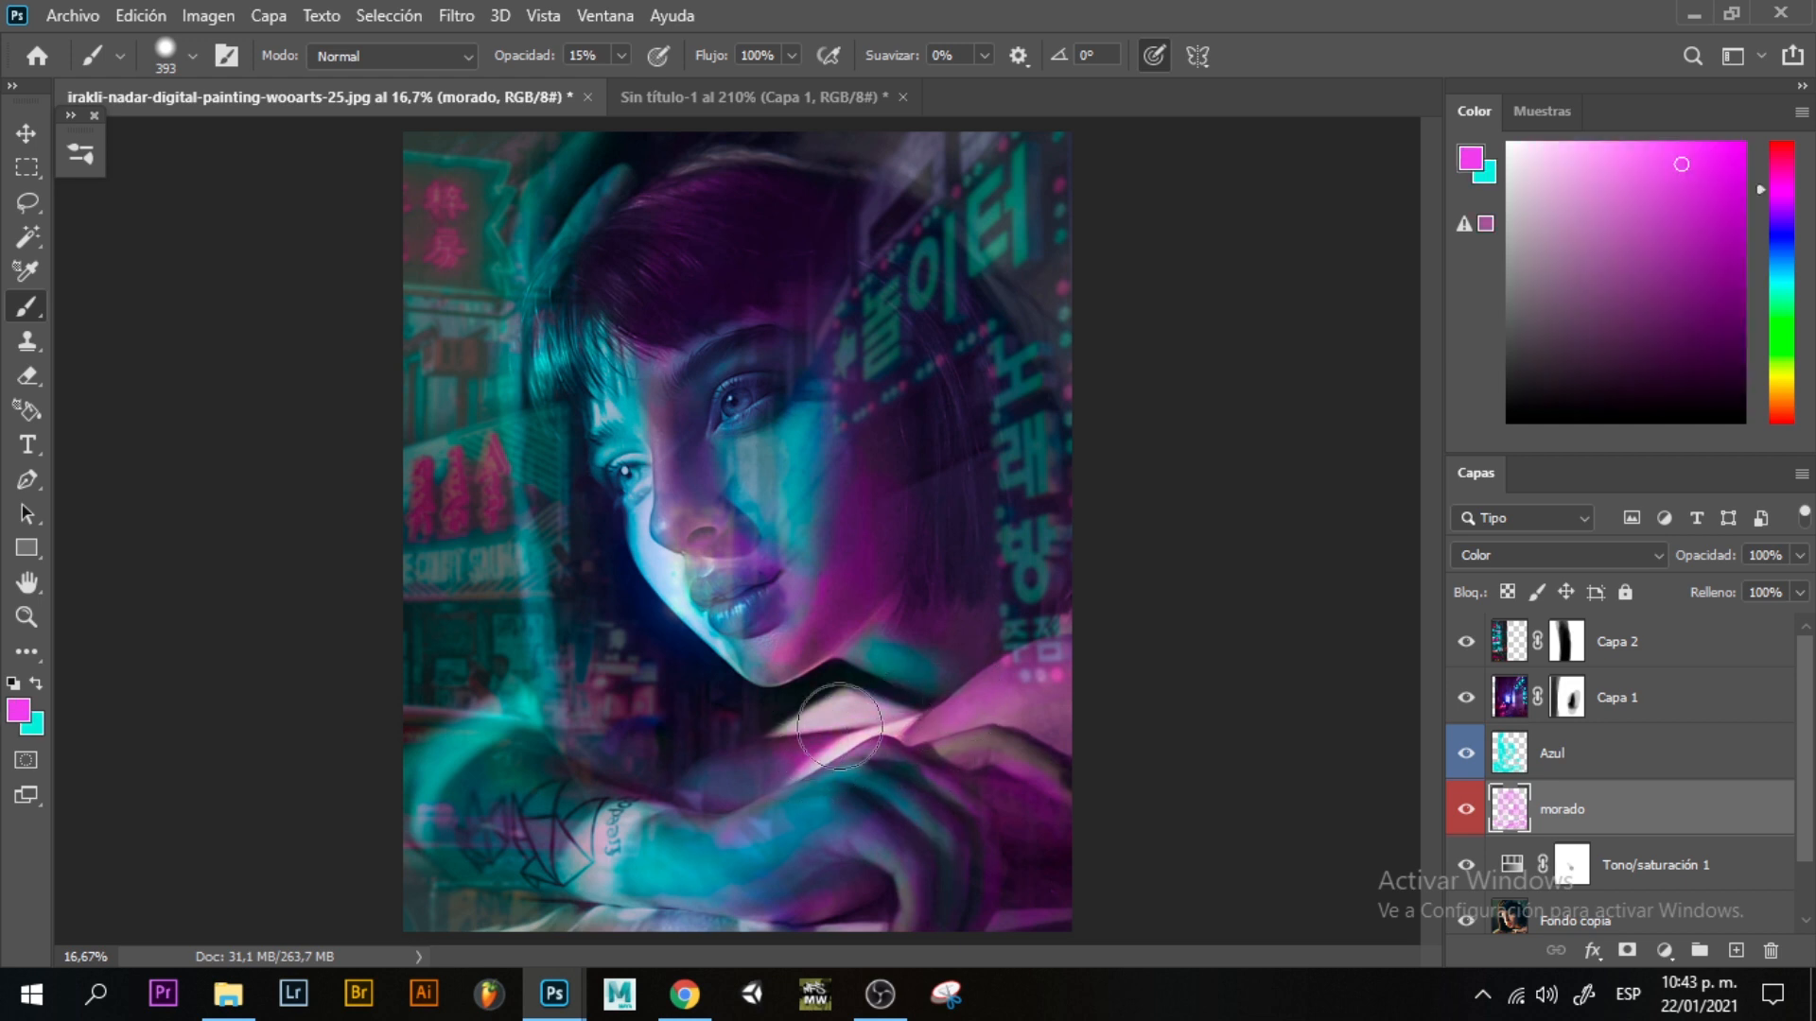
# Copy the sparks image from "Sin título-1" into the portrait document above "Capa 2", and put the sparks window away.
pyautogui.click(1677, 647)
pyautogui.press('v')
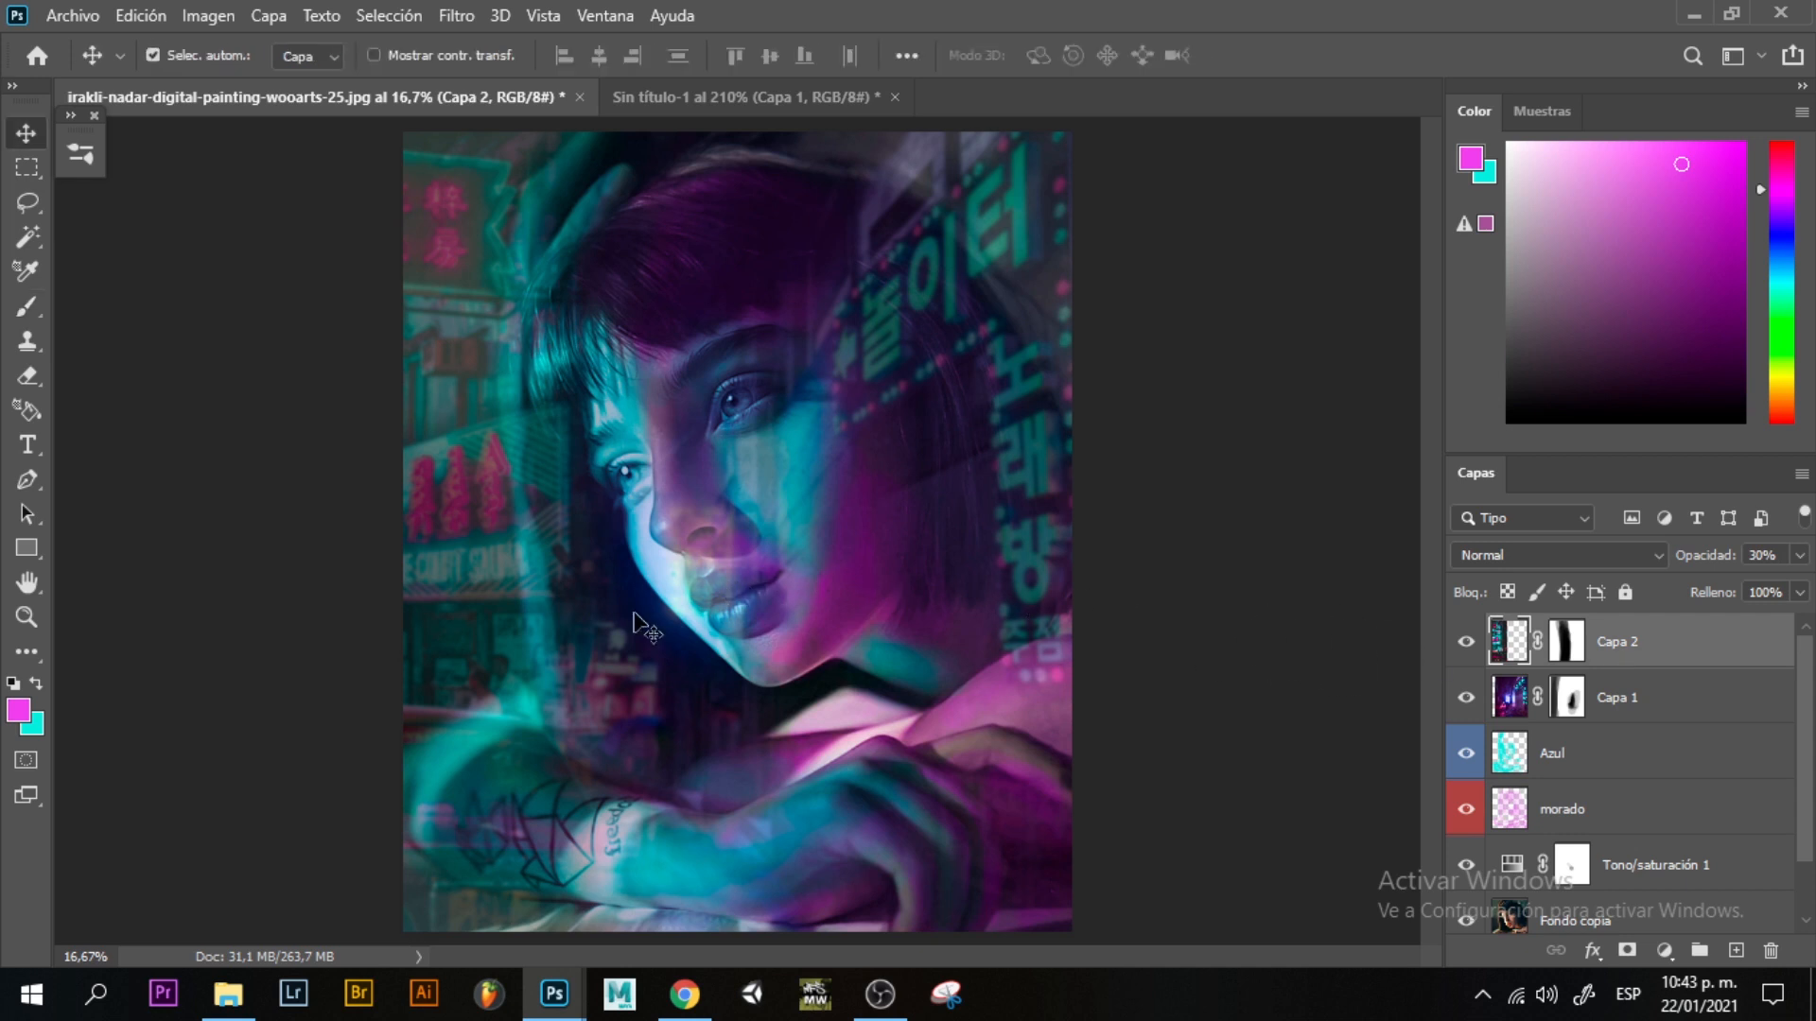
pyautogui.click(751, 94)
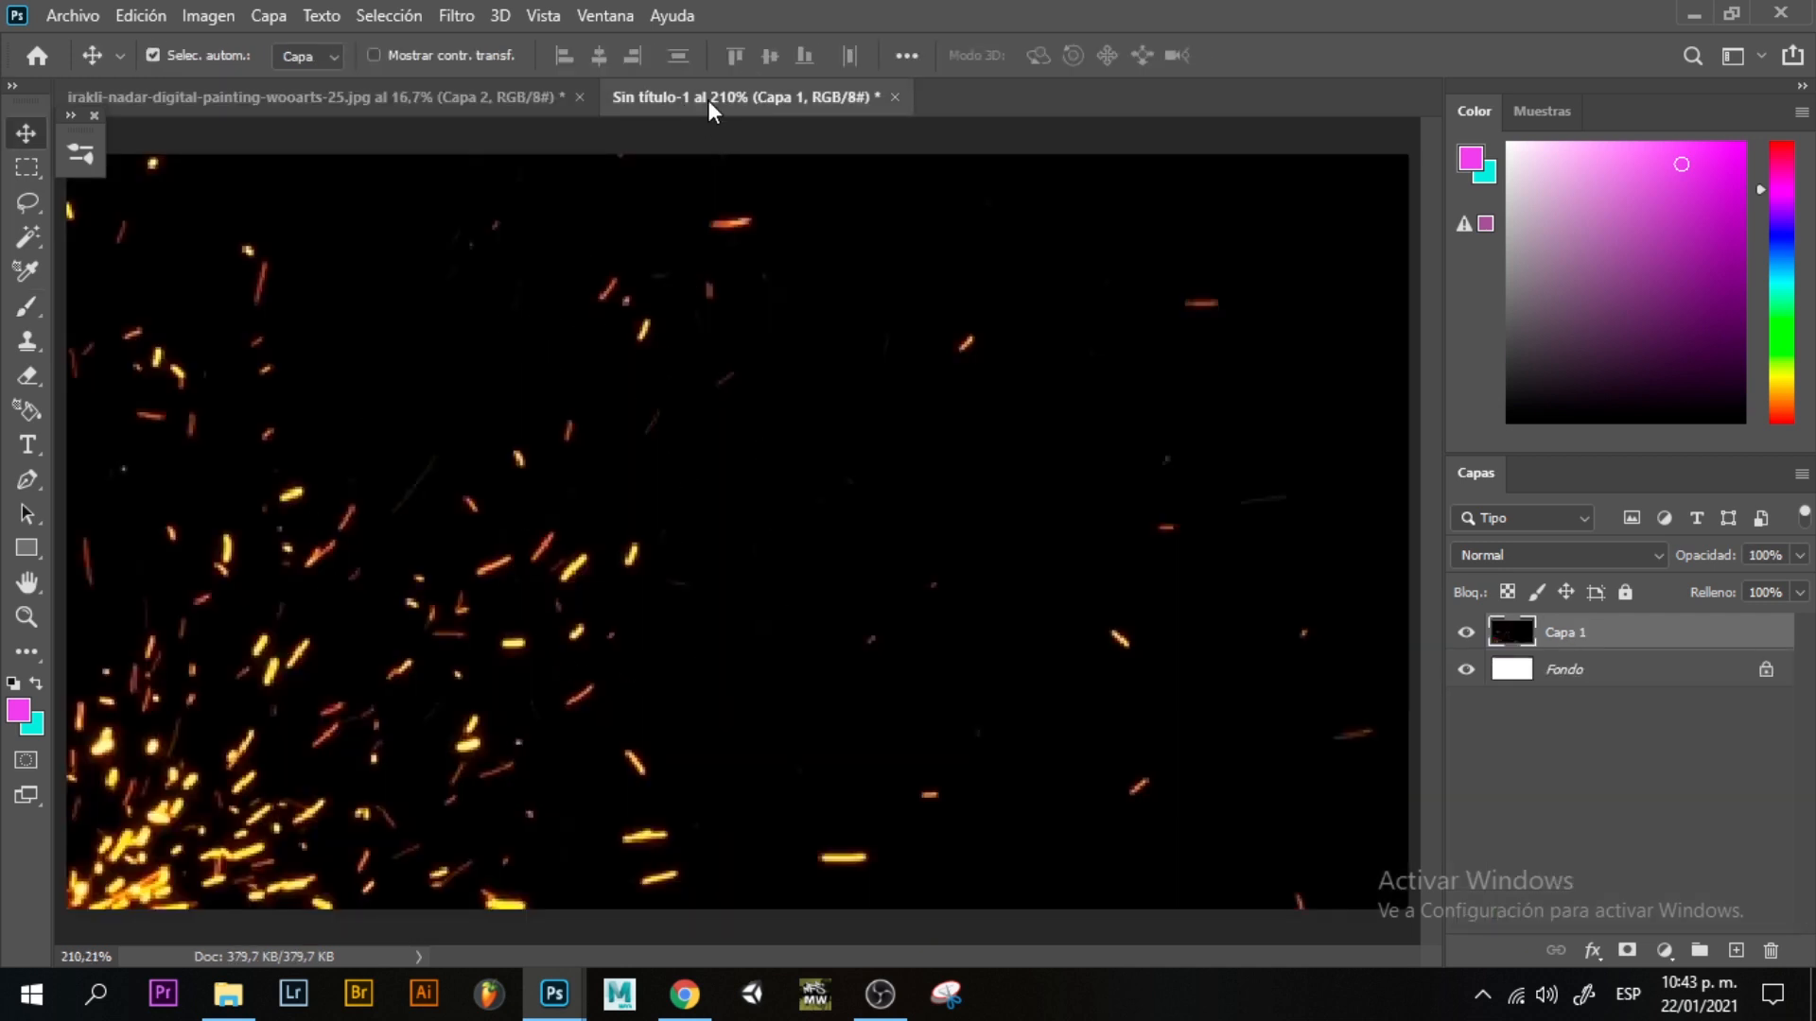
pyautogui.moveTo(708, 99); pyautogui.dragTo(659, 272)
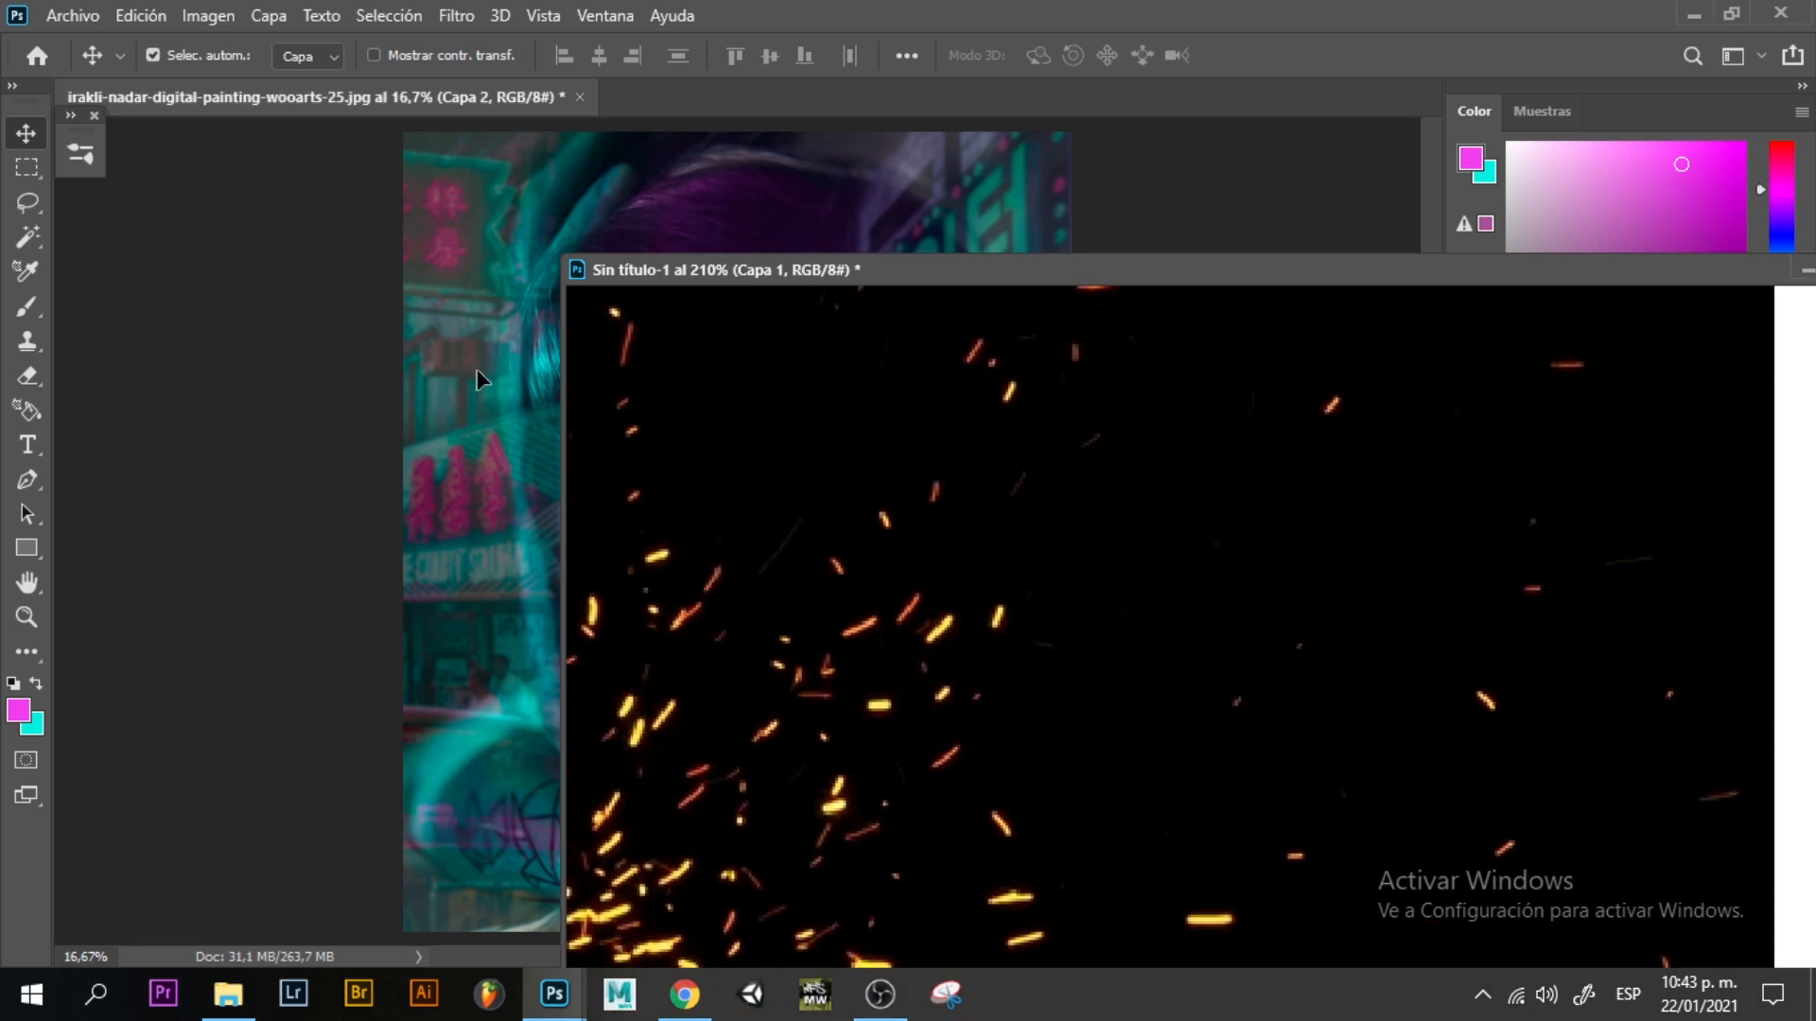
pyautogui.moveTo(476, 369); pyautogui.dragTo(476, 370)
pyautogui.click(1799, 275)
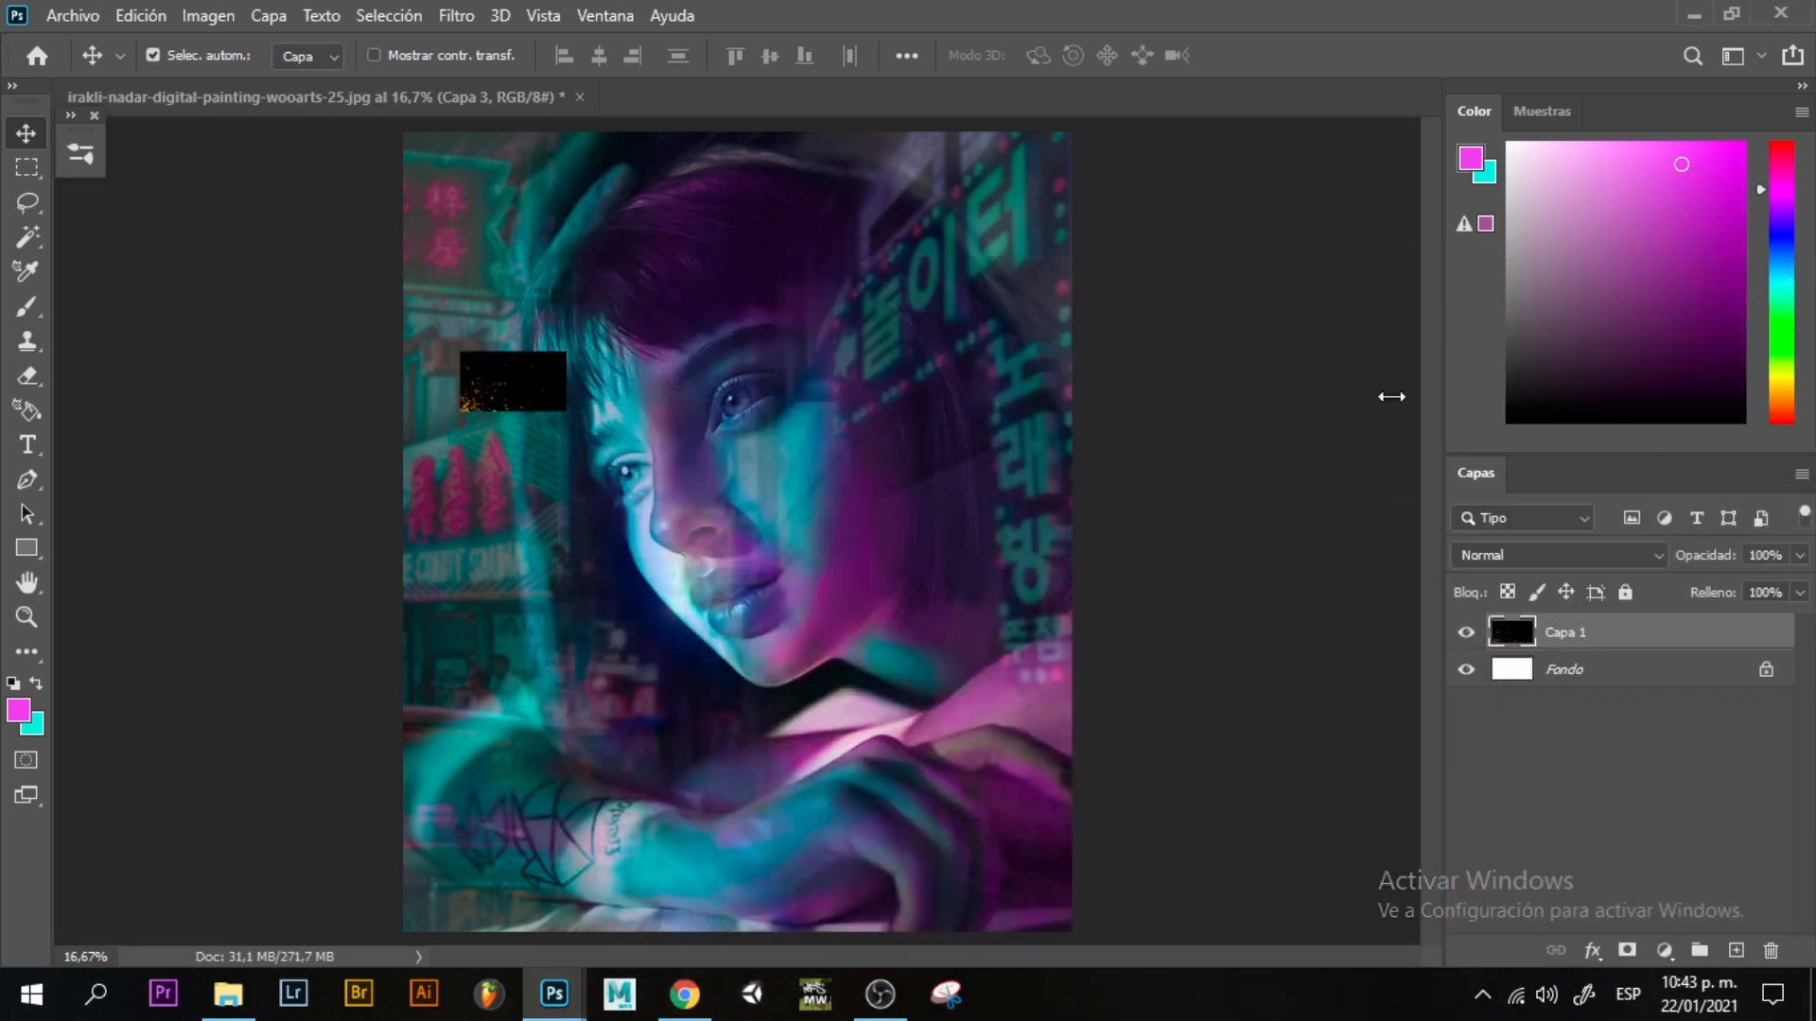
# Enlarge the sparks layer from the canvas's lower-left corner across its full width, and set its blend mode to Aclarar.
pyautogui.hotkey('ctrl', 't')
pyautogui.moveTo(519, 388); pyautogui.dragTo(461, 936)
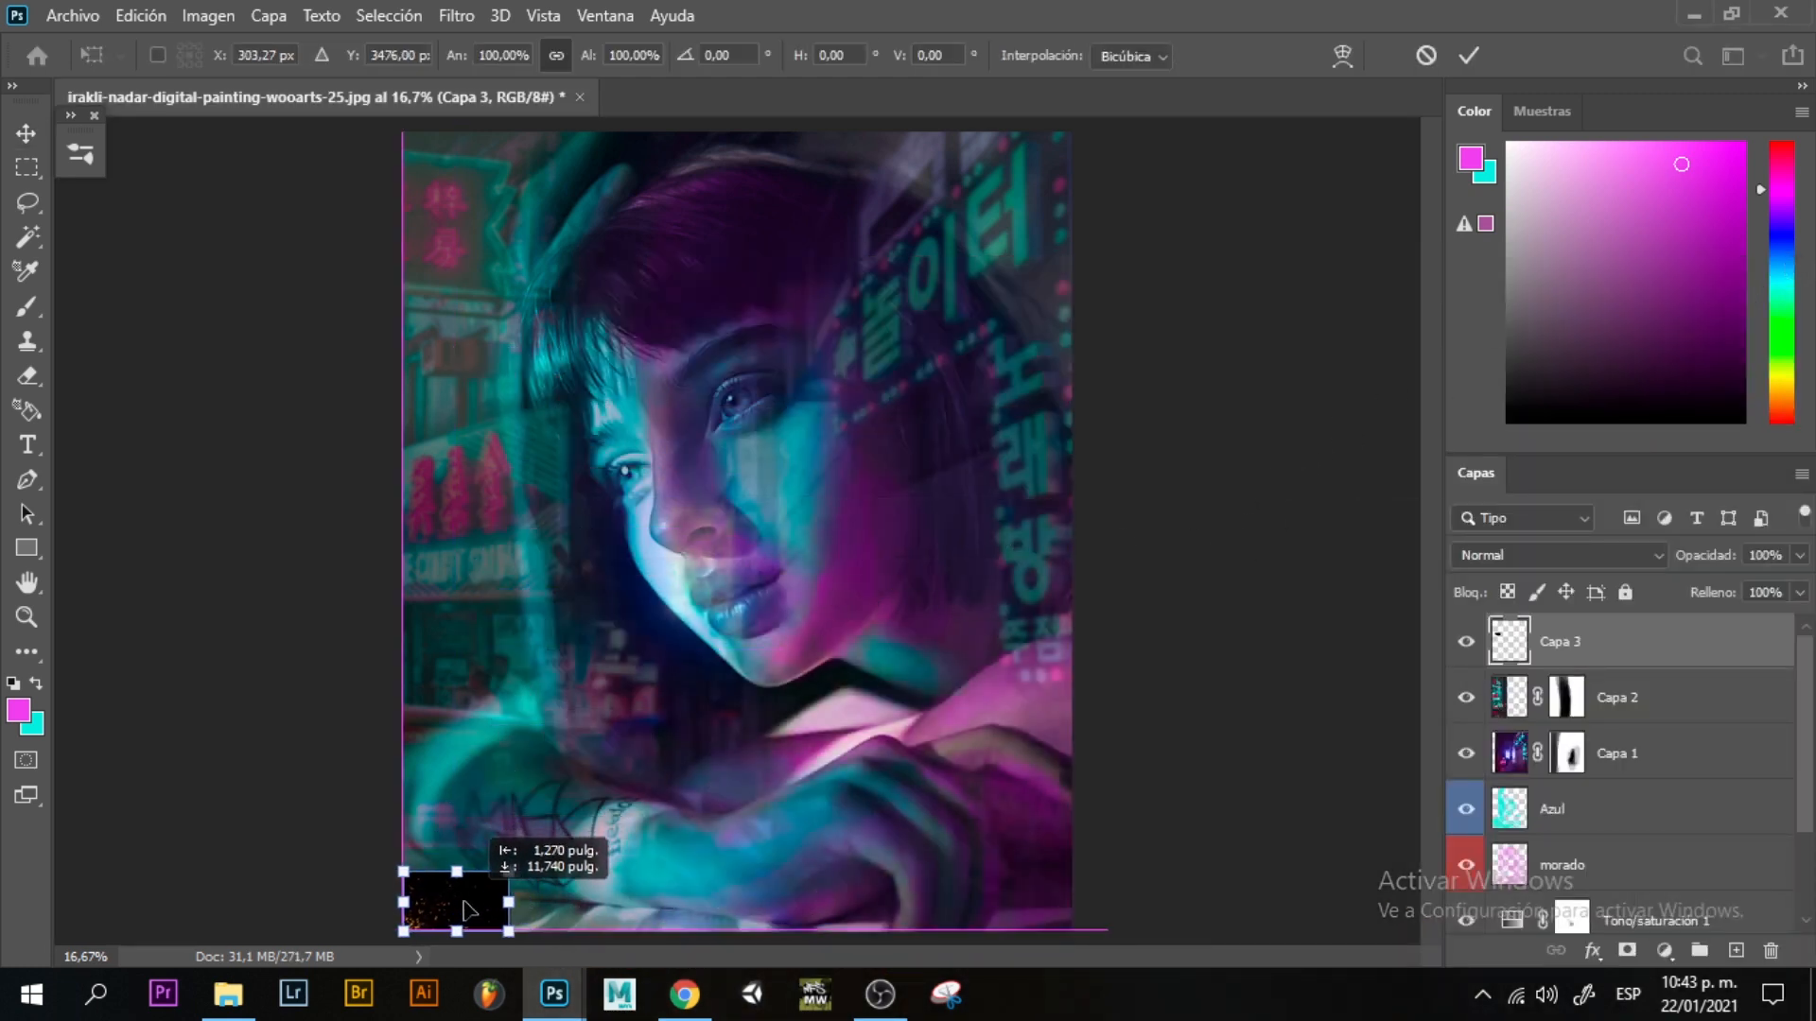
pyautogui.moveTo(507, 872); pyautogui.dragTo(1276, 222)
pyautogui.press('Return')
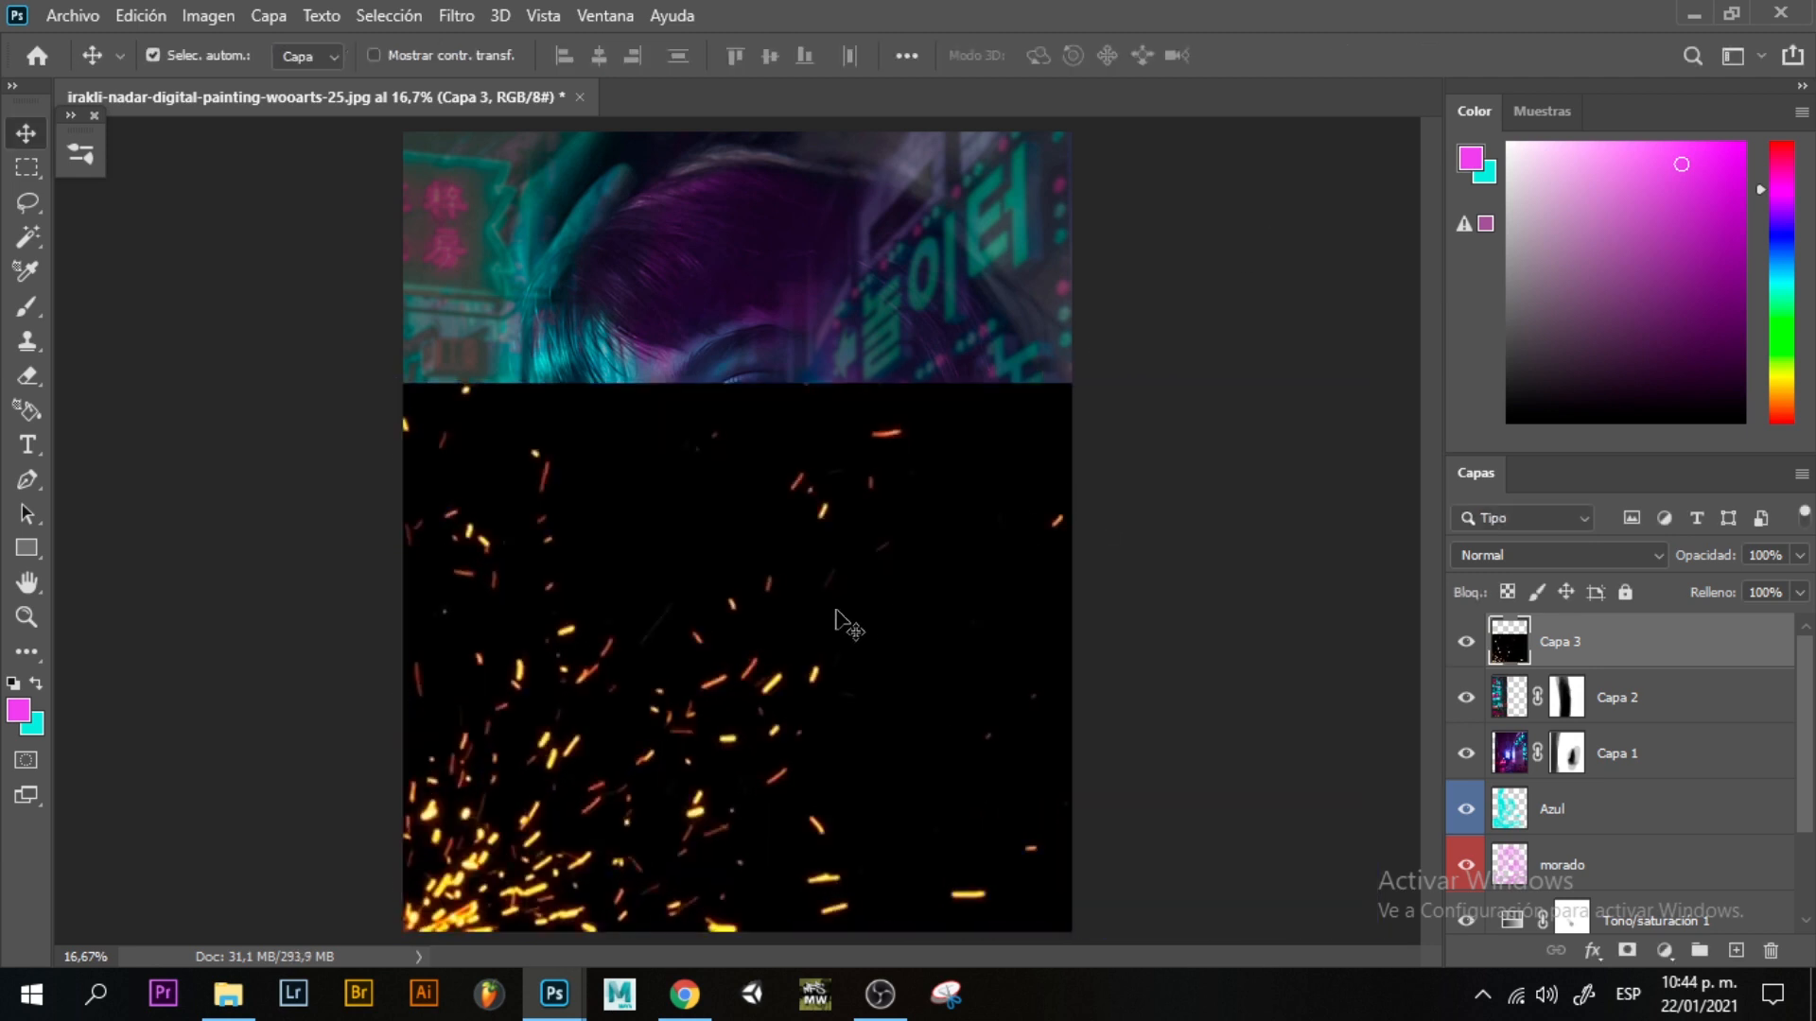
pyautogui.moveTo(836, 610); pyautogui.dragTo(954, 574)
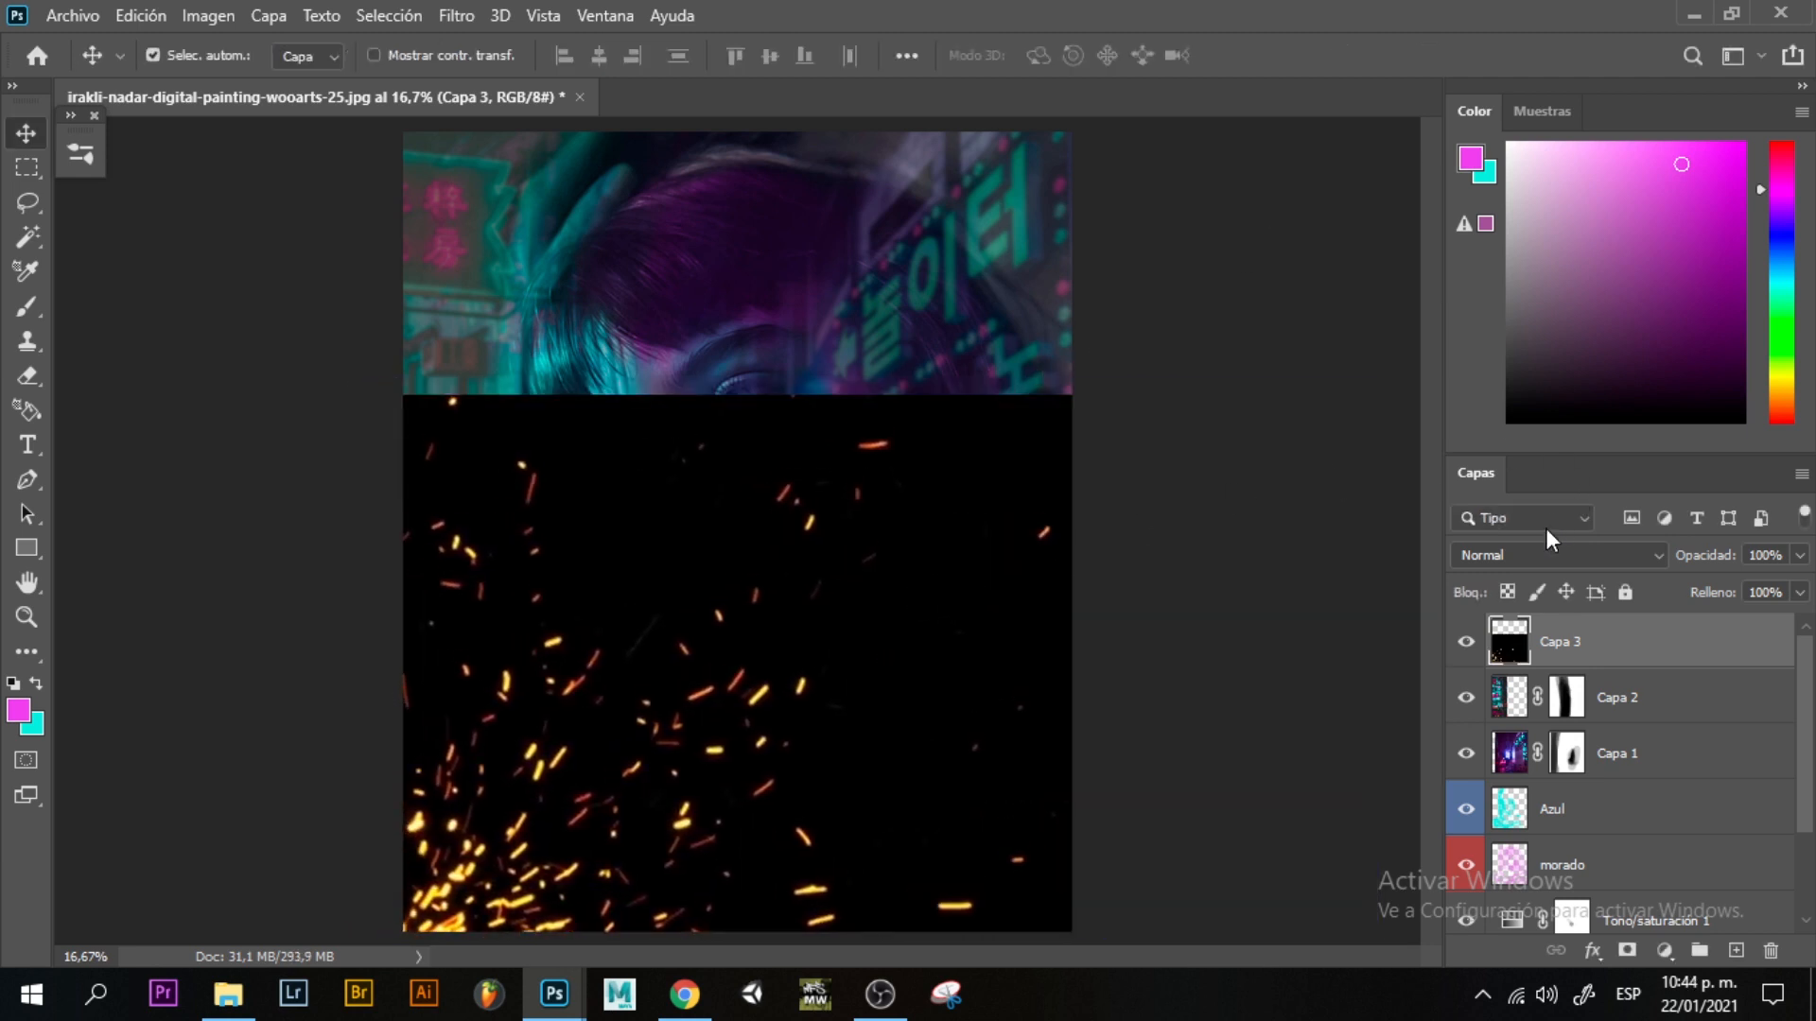
pyautogui.click(1528, 552)
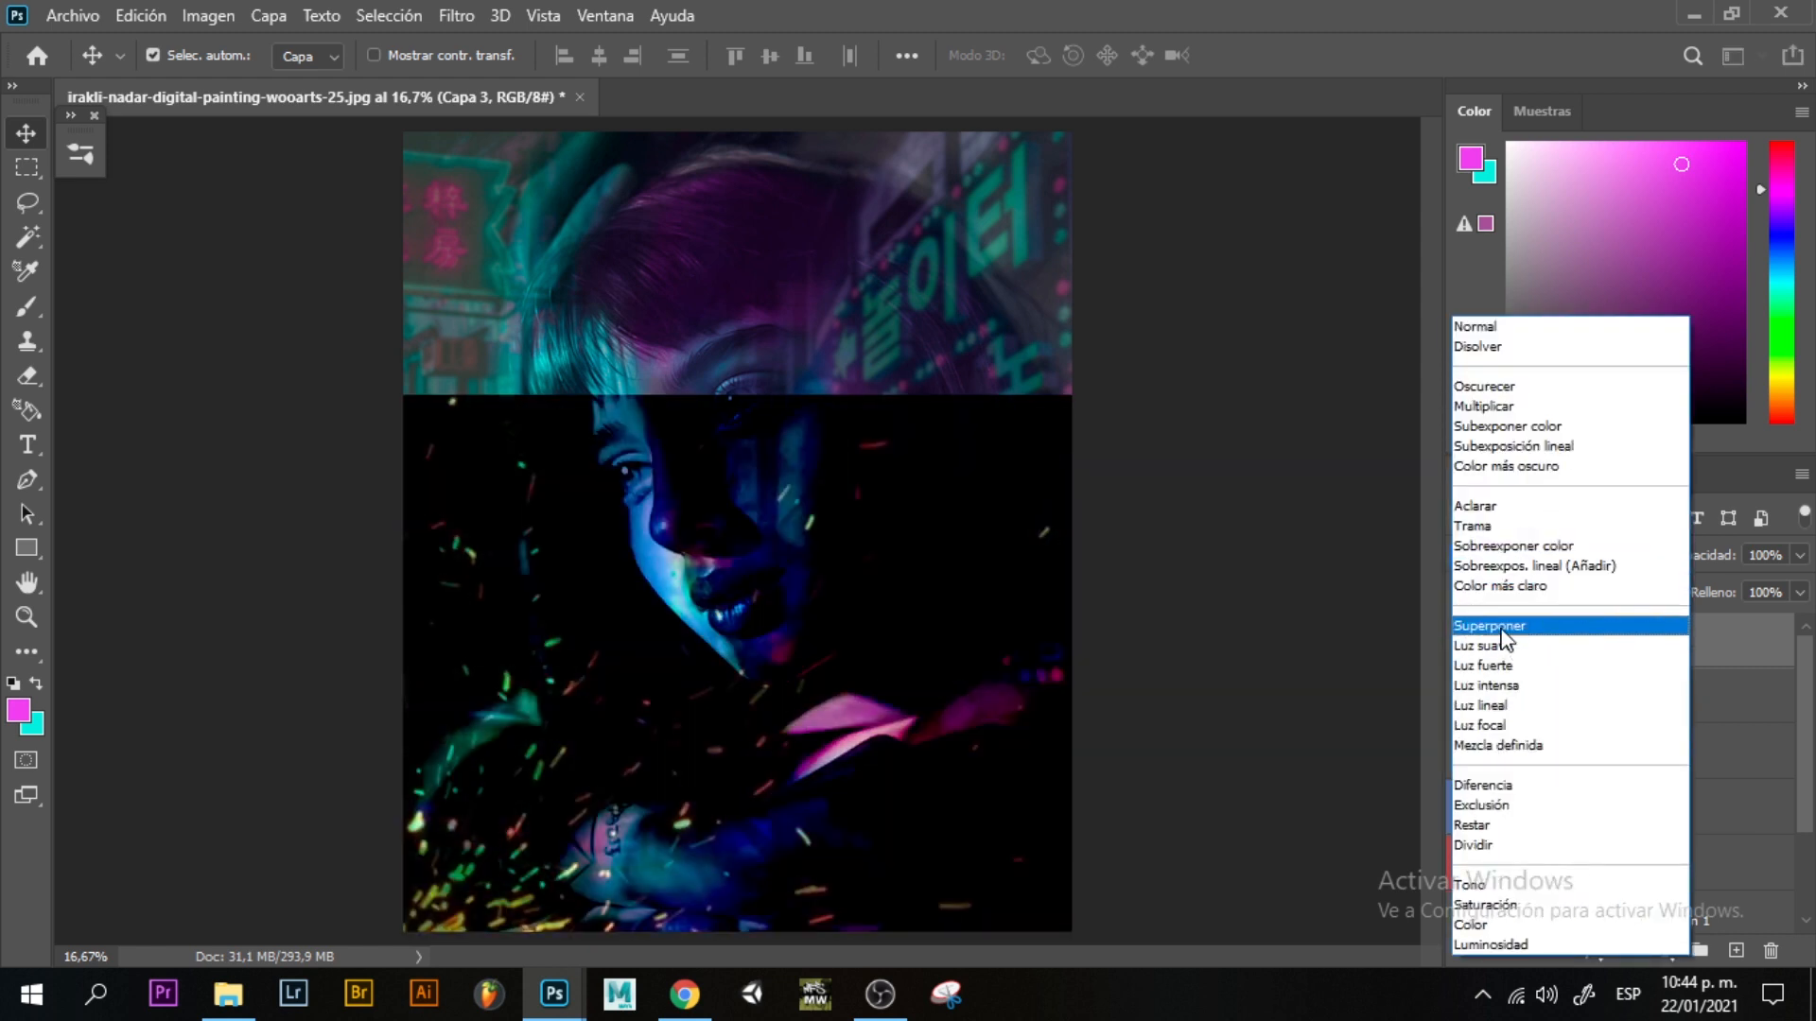
pyautogui.click(1485, 508)
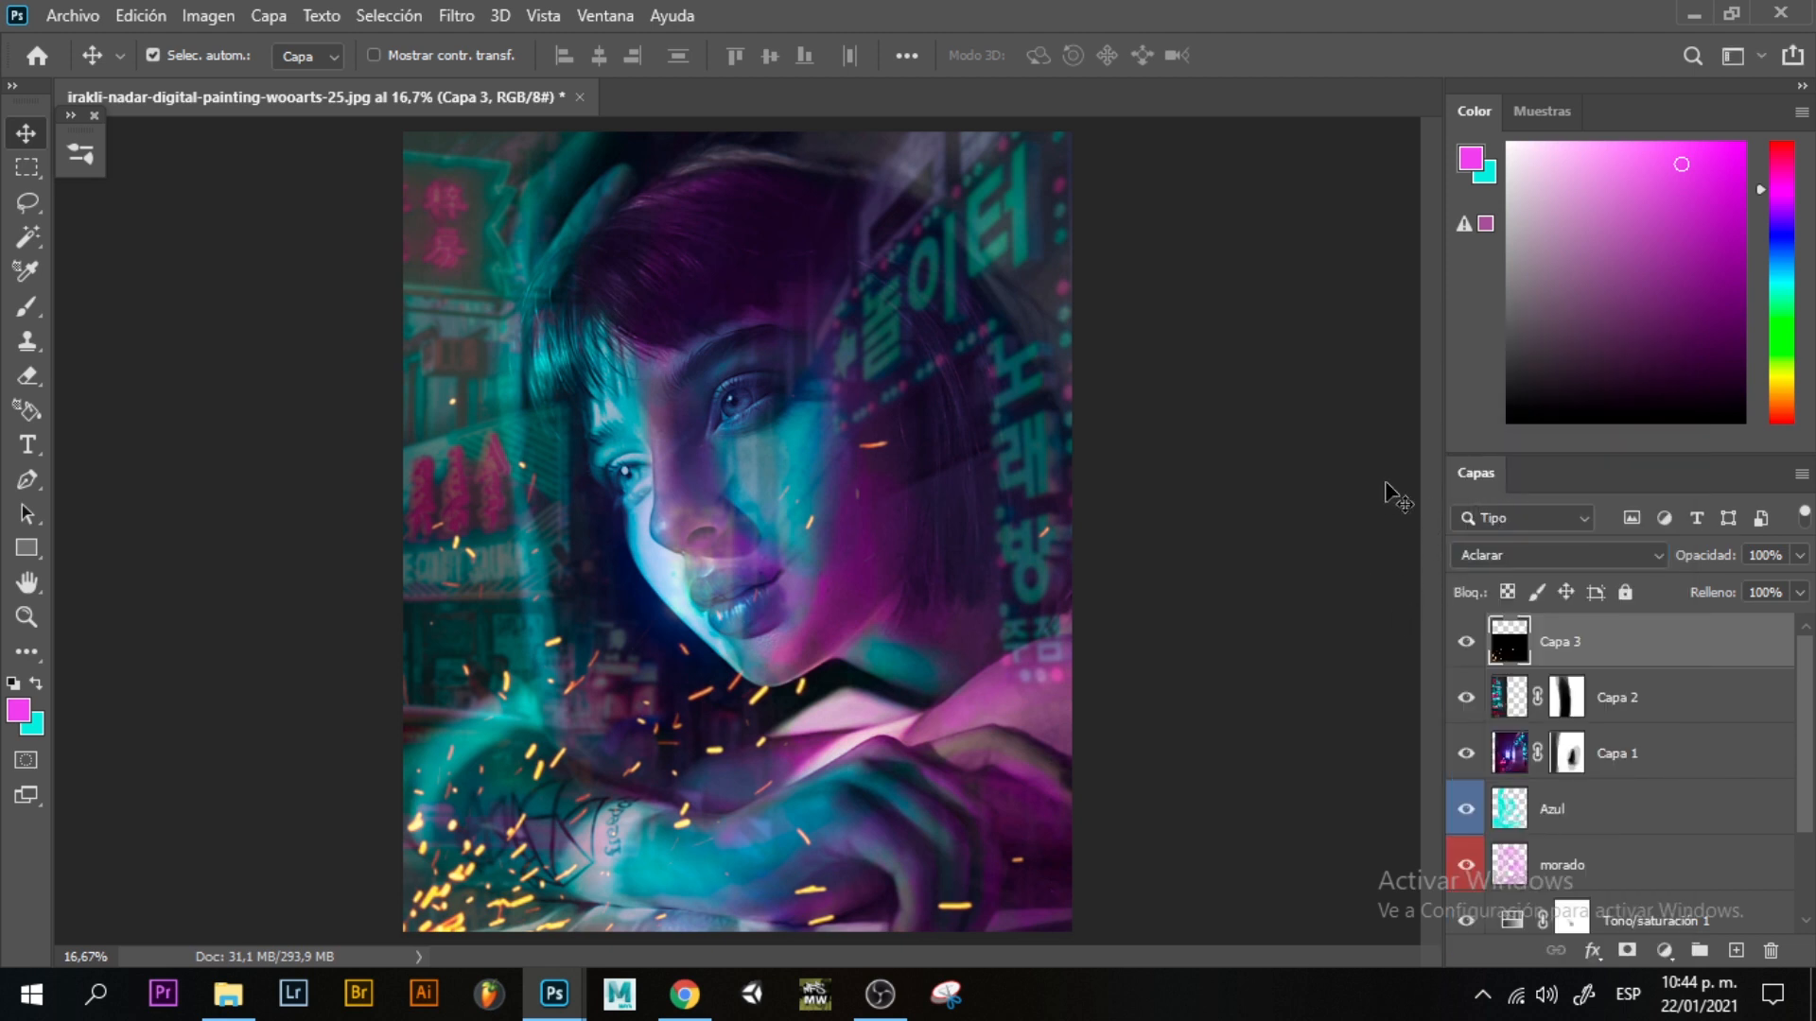
# Add a Hue/Saturation adjustment above the sparks layer "Capa 3" and clip it to that layer.
pyautogui.click(1664, 949)
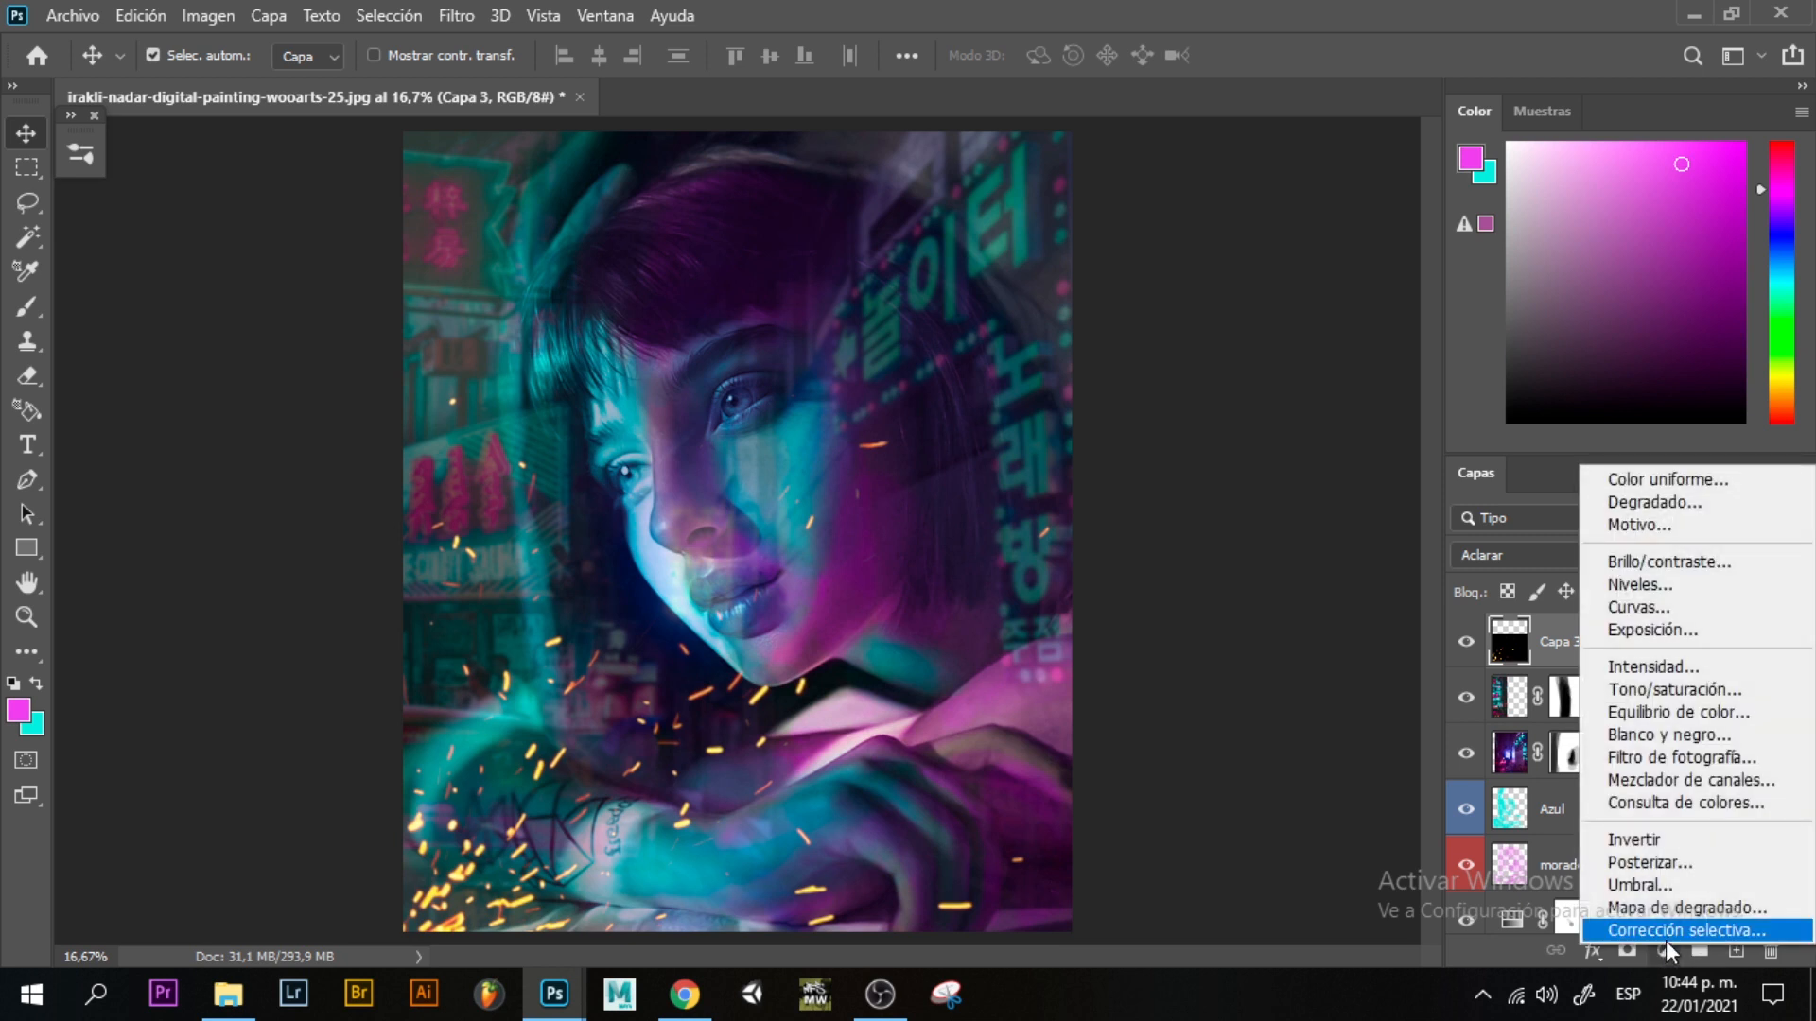
pyautogui.click(1675, 697)
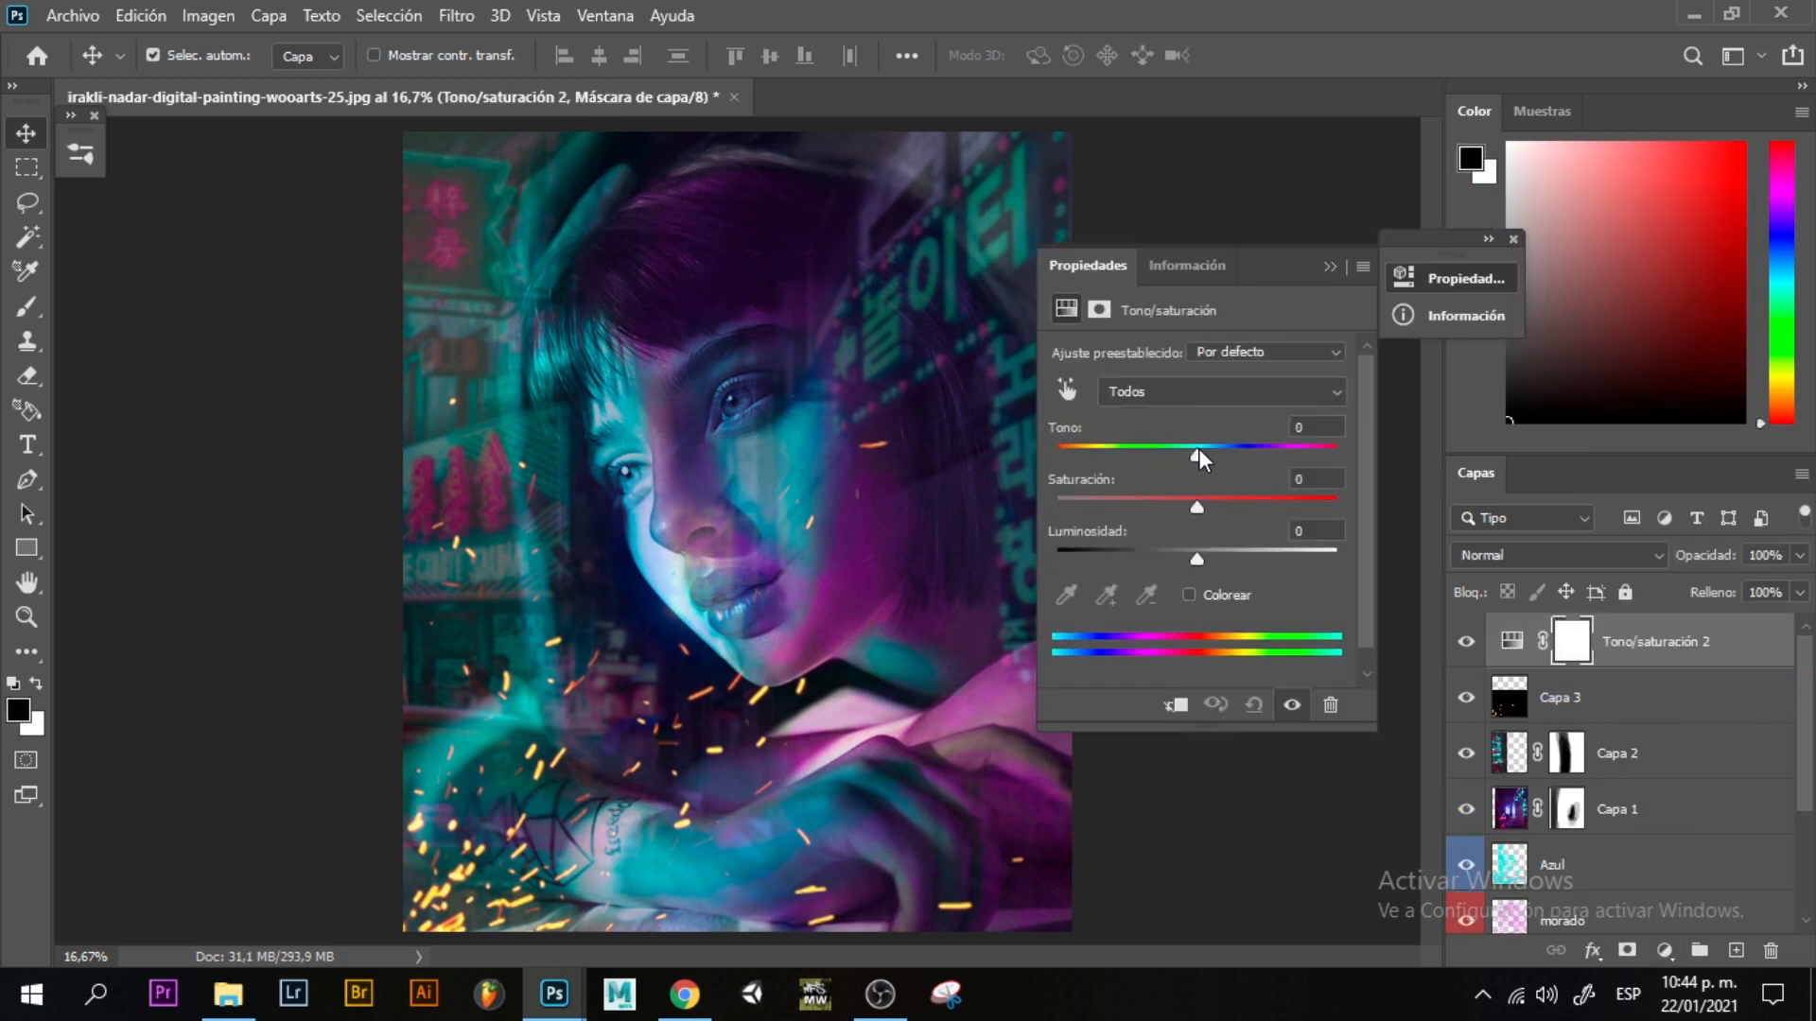
pyautogui.moveTo(1197, 454); pyautogui.dragTo(1136, 456)
pyautogui.hotkey('ctrl', 'z')
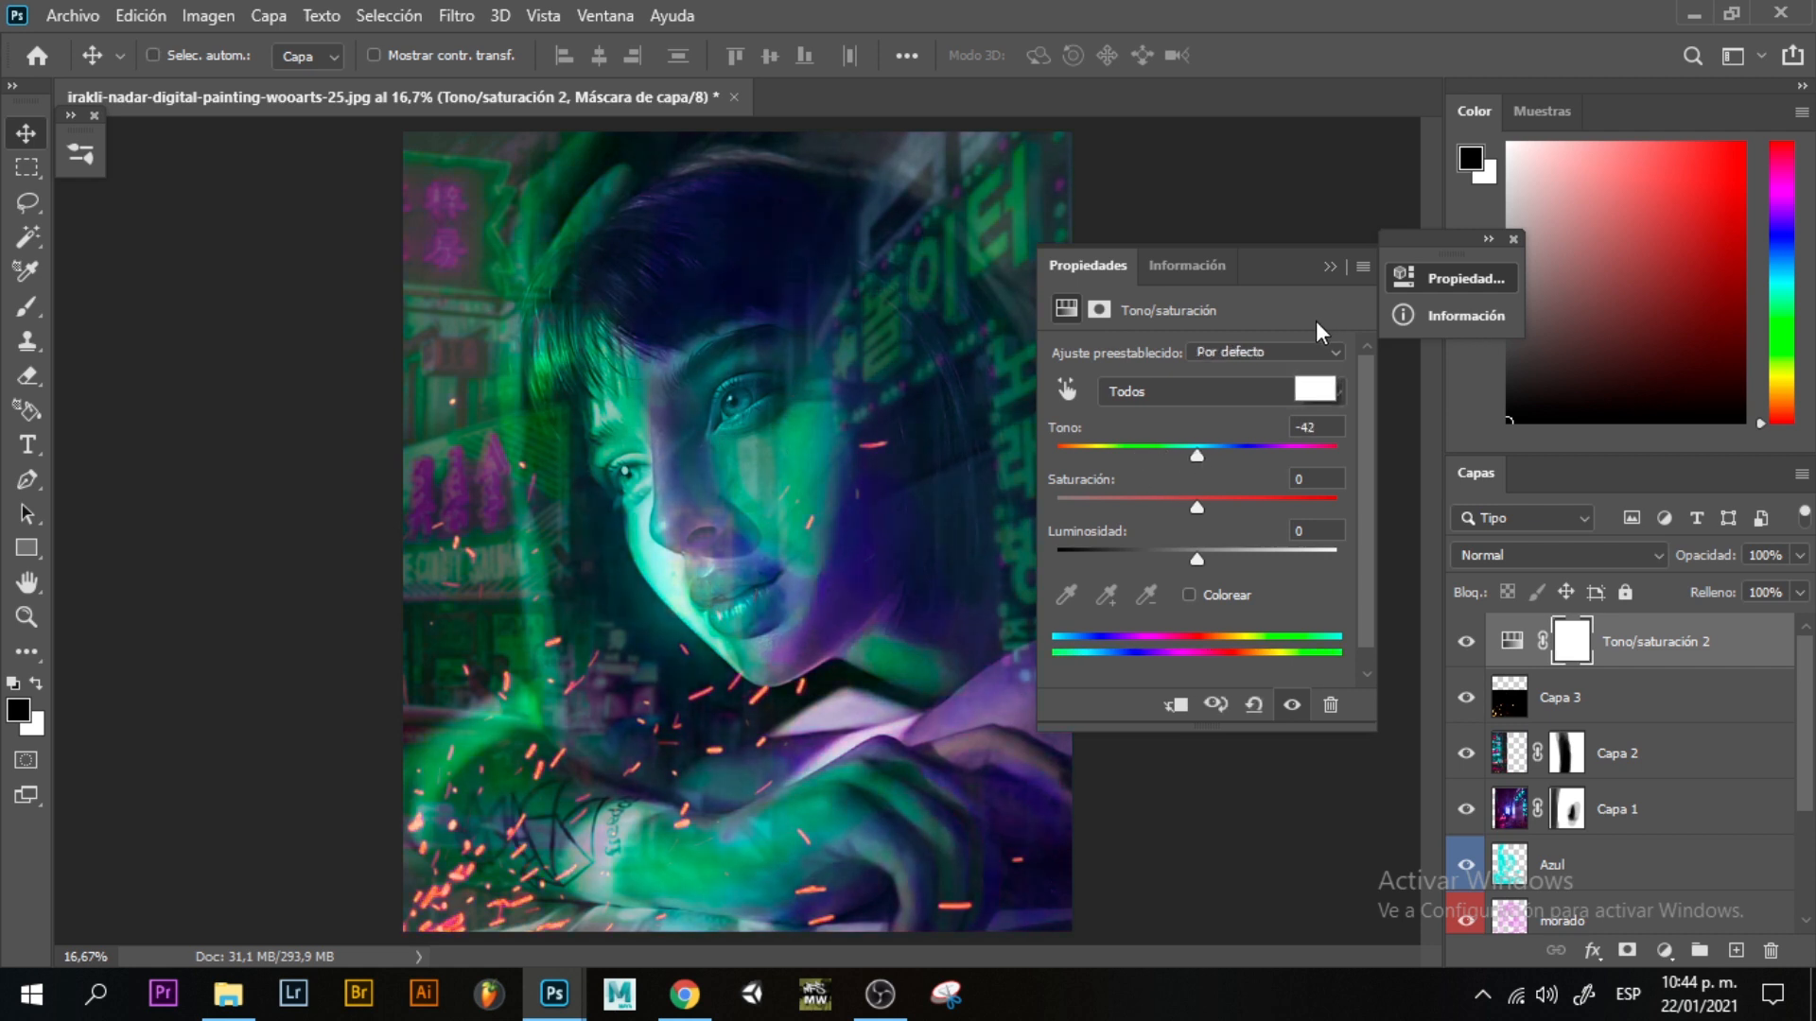
pyautogui.hotkey('ctrl', 'alt', 'g')
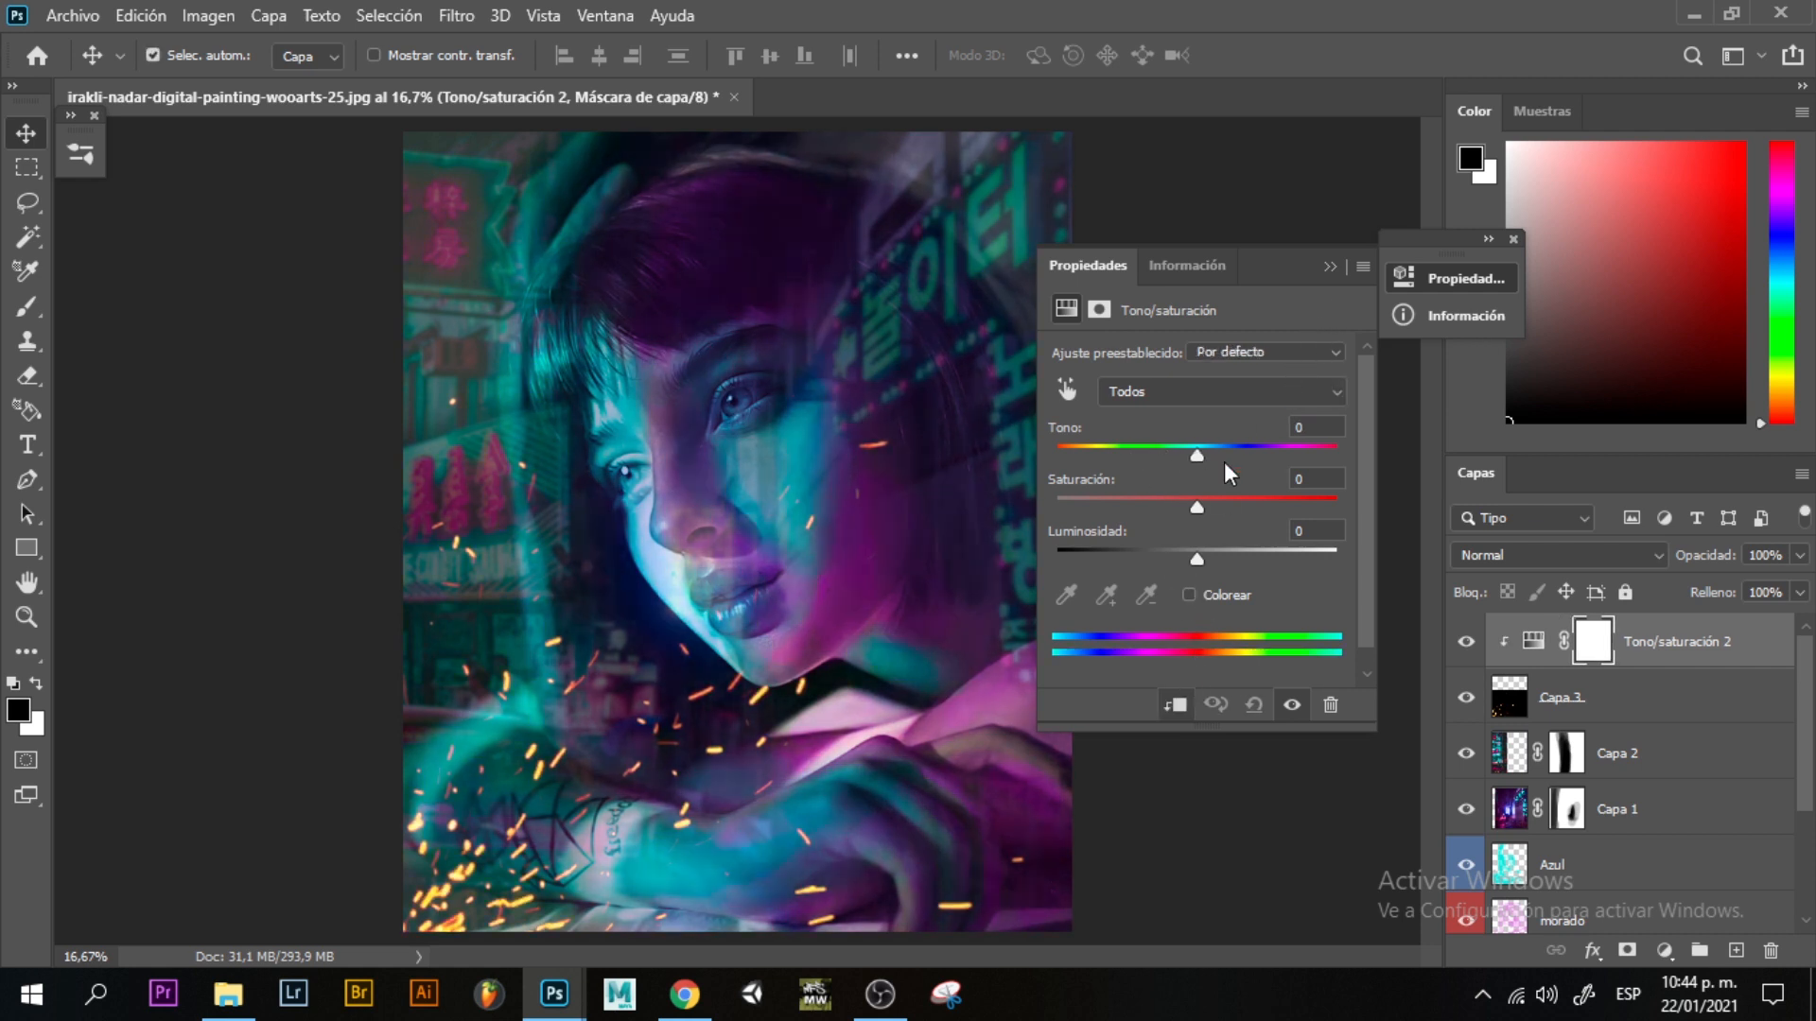
# Recolour the sparks to pink-magenta with hue -120, keeping the Hue/Saturation adjustment clipped to "Capa 3".
pyautogui.moveTo(1196, 455); pyautogui.dragTo(1081, 455)
pyautogui.click(1160, 705)
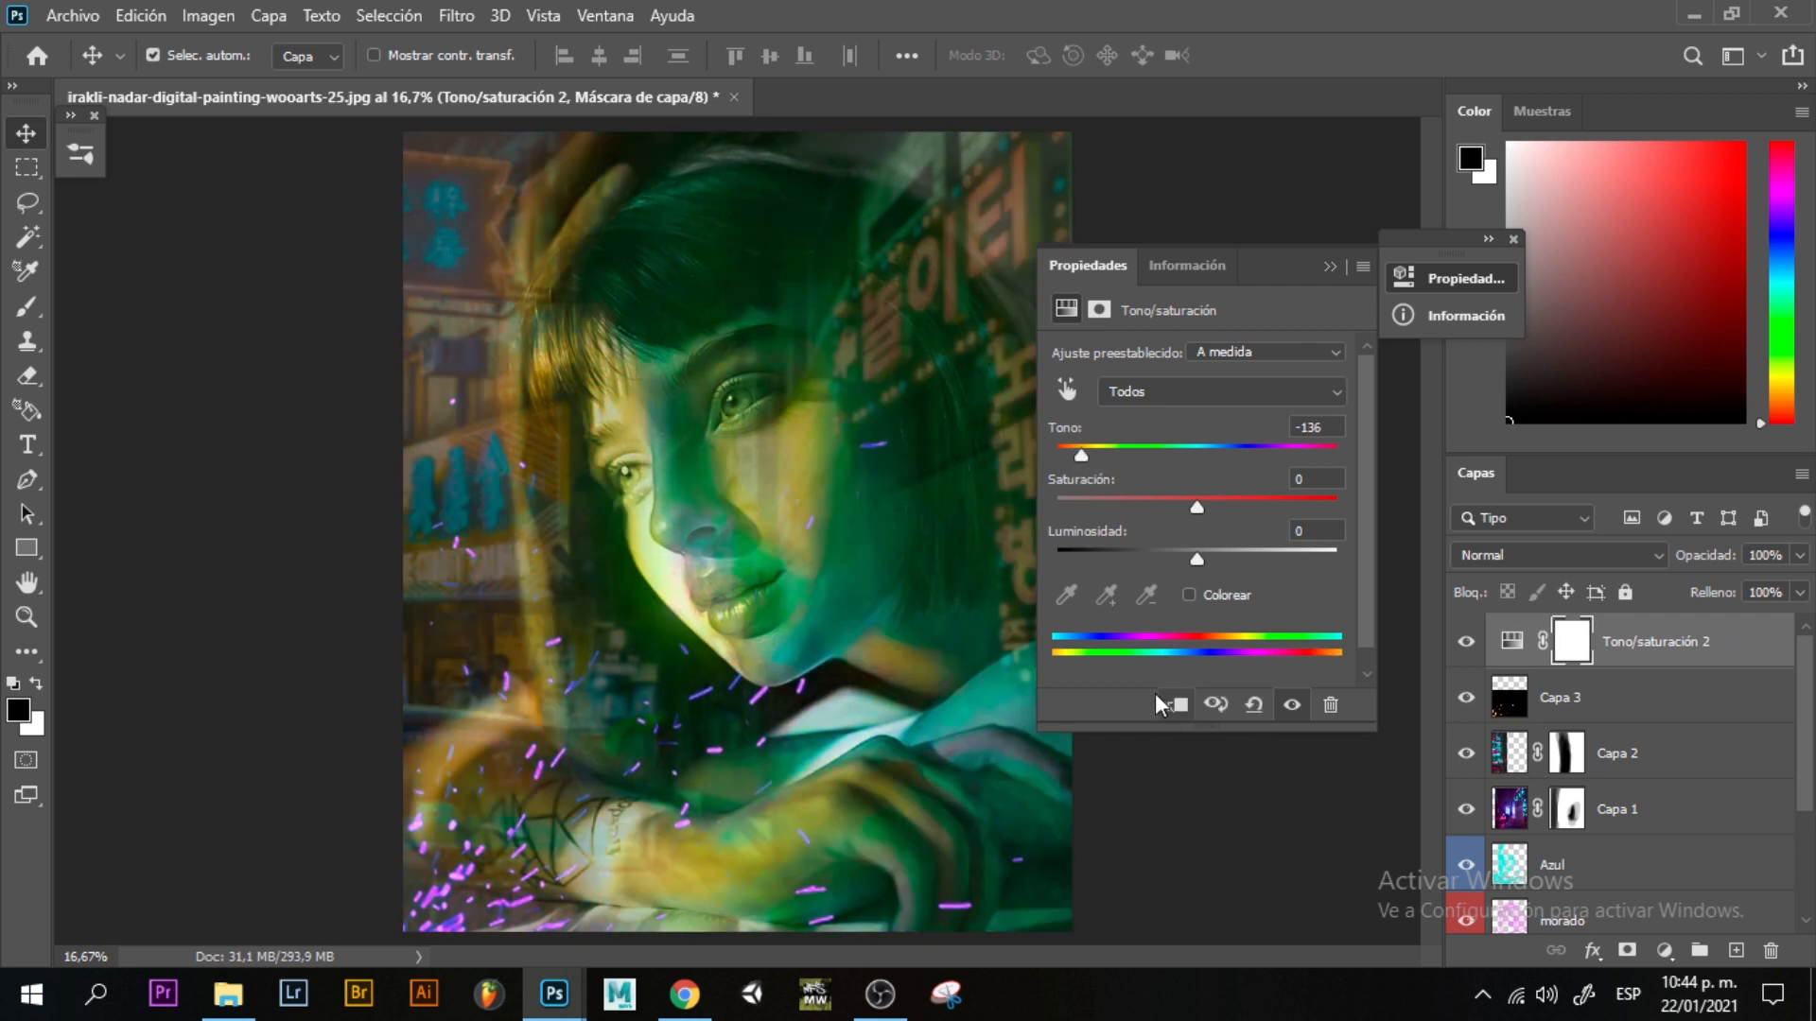
pyautogui.click(1175, 705)
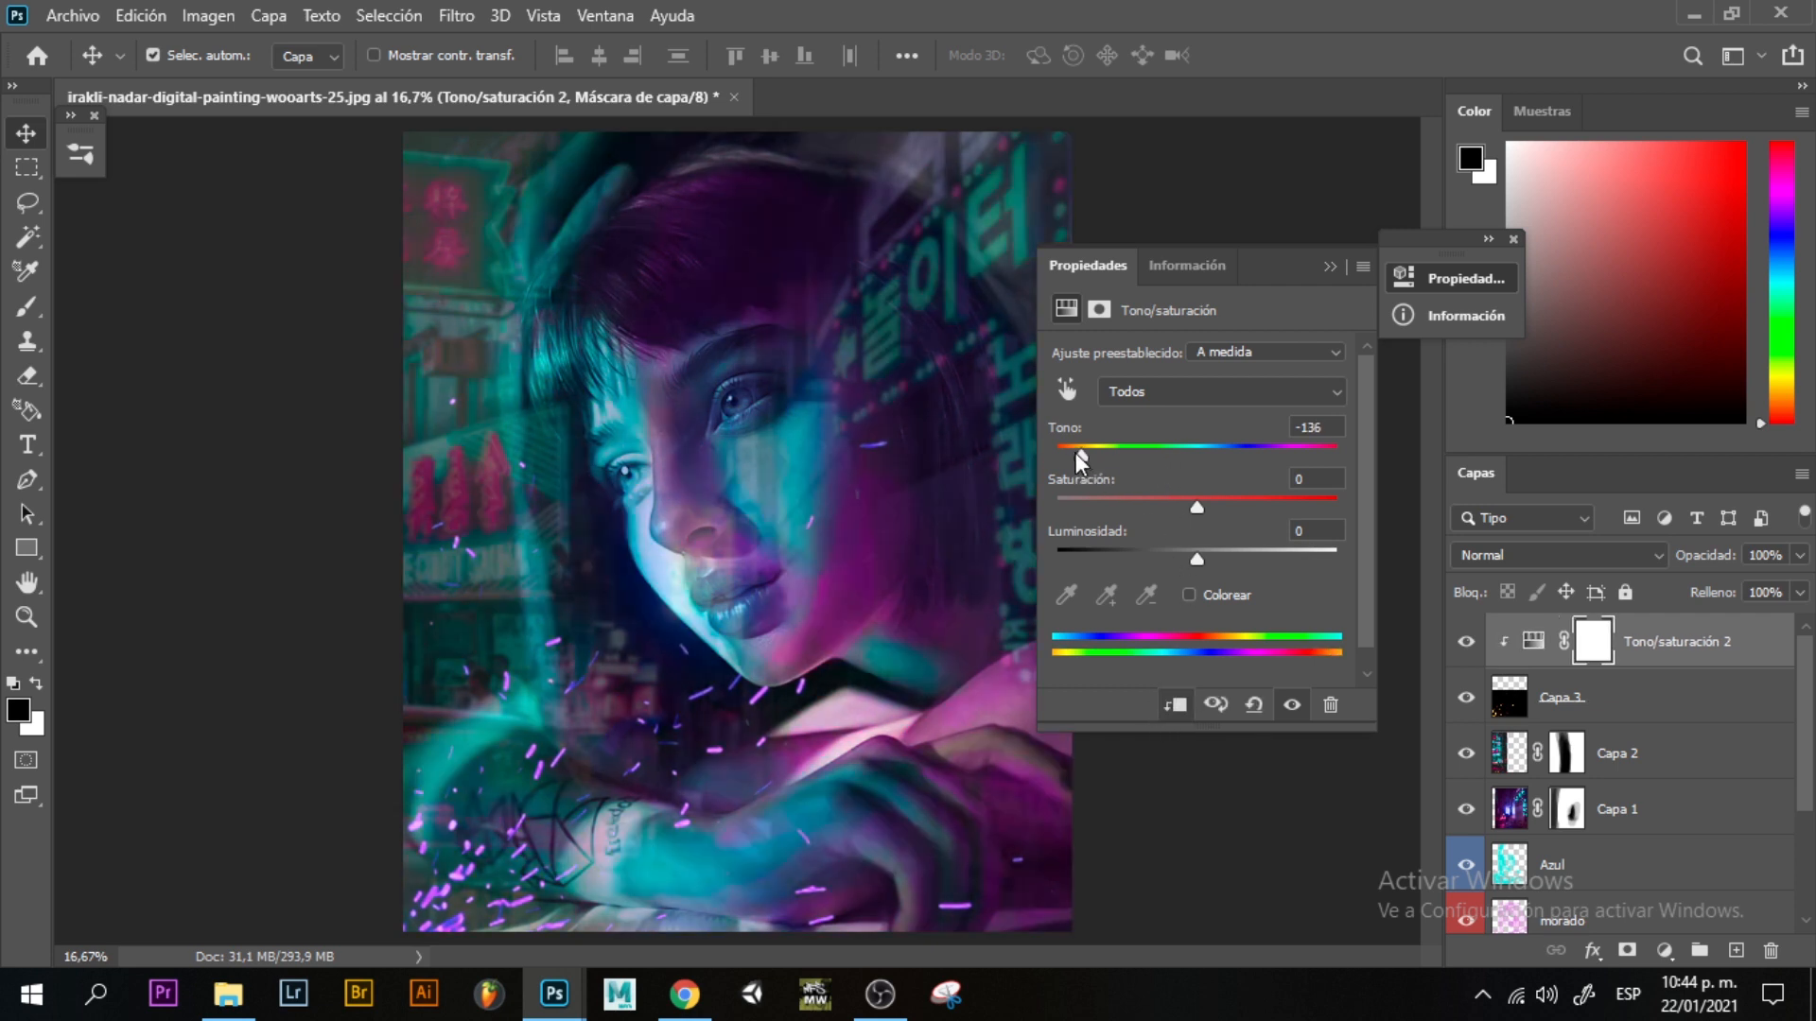
pyautogui.moveTo(1076, 454)
pyautogui.mouseDown()
pyautogui.moveTo(1354, 434)
pyautogui.moveTo(1089, 439)
pyautogui.mouseUp()
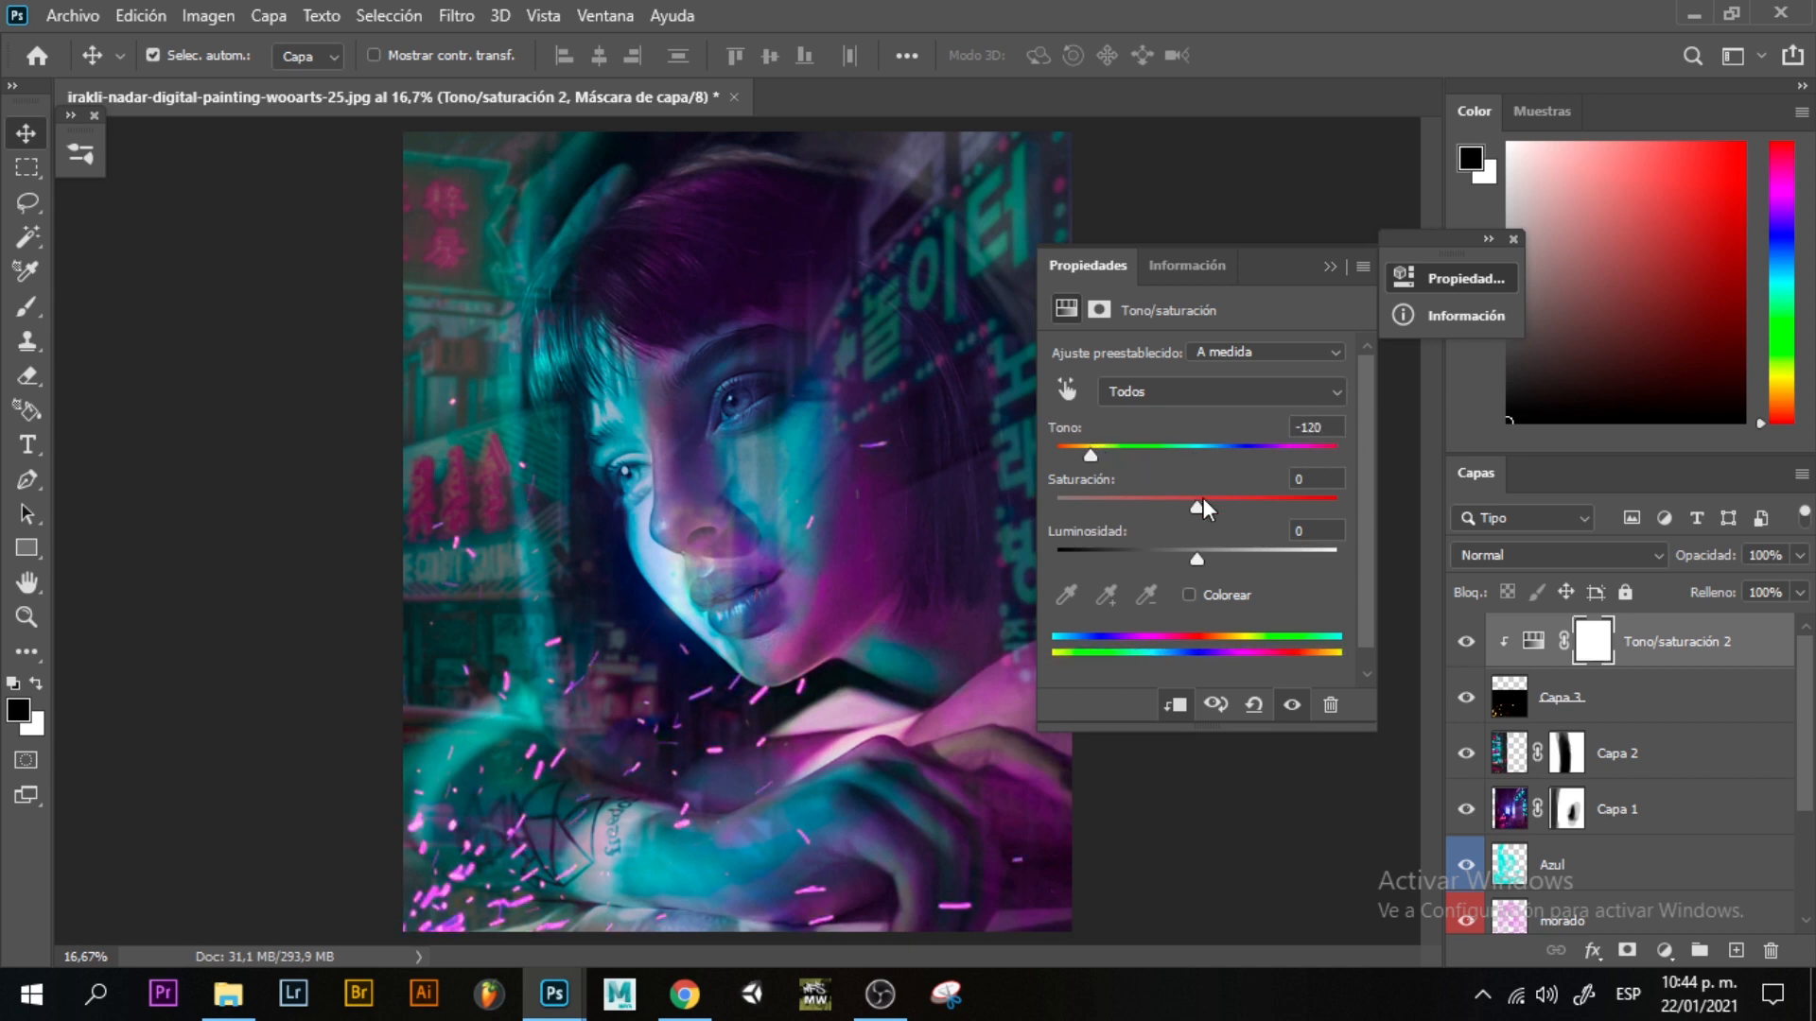
# Slightly lower the sparks' saturation in the clipped Hue/Saturation adjustment and close its properties.
pyautogui.moveTo(1197, 503)
pyautogui.mouseDown()
pyautogui.moveTo(1132, 498)
pyautogui.moveTo(1199, 495)
pyautogui.moveTo(1149, 488)
pyautogui.moveTo(1177, 490)
pyautogui.mouseUp()
pyautogui.click(1515, 239)
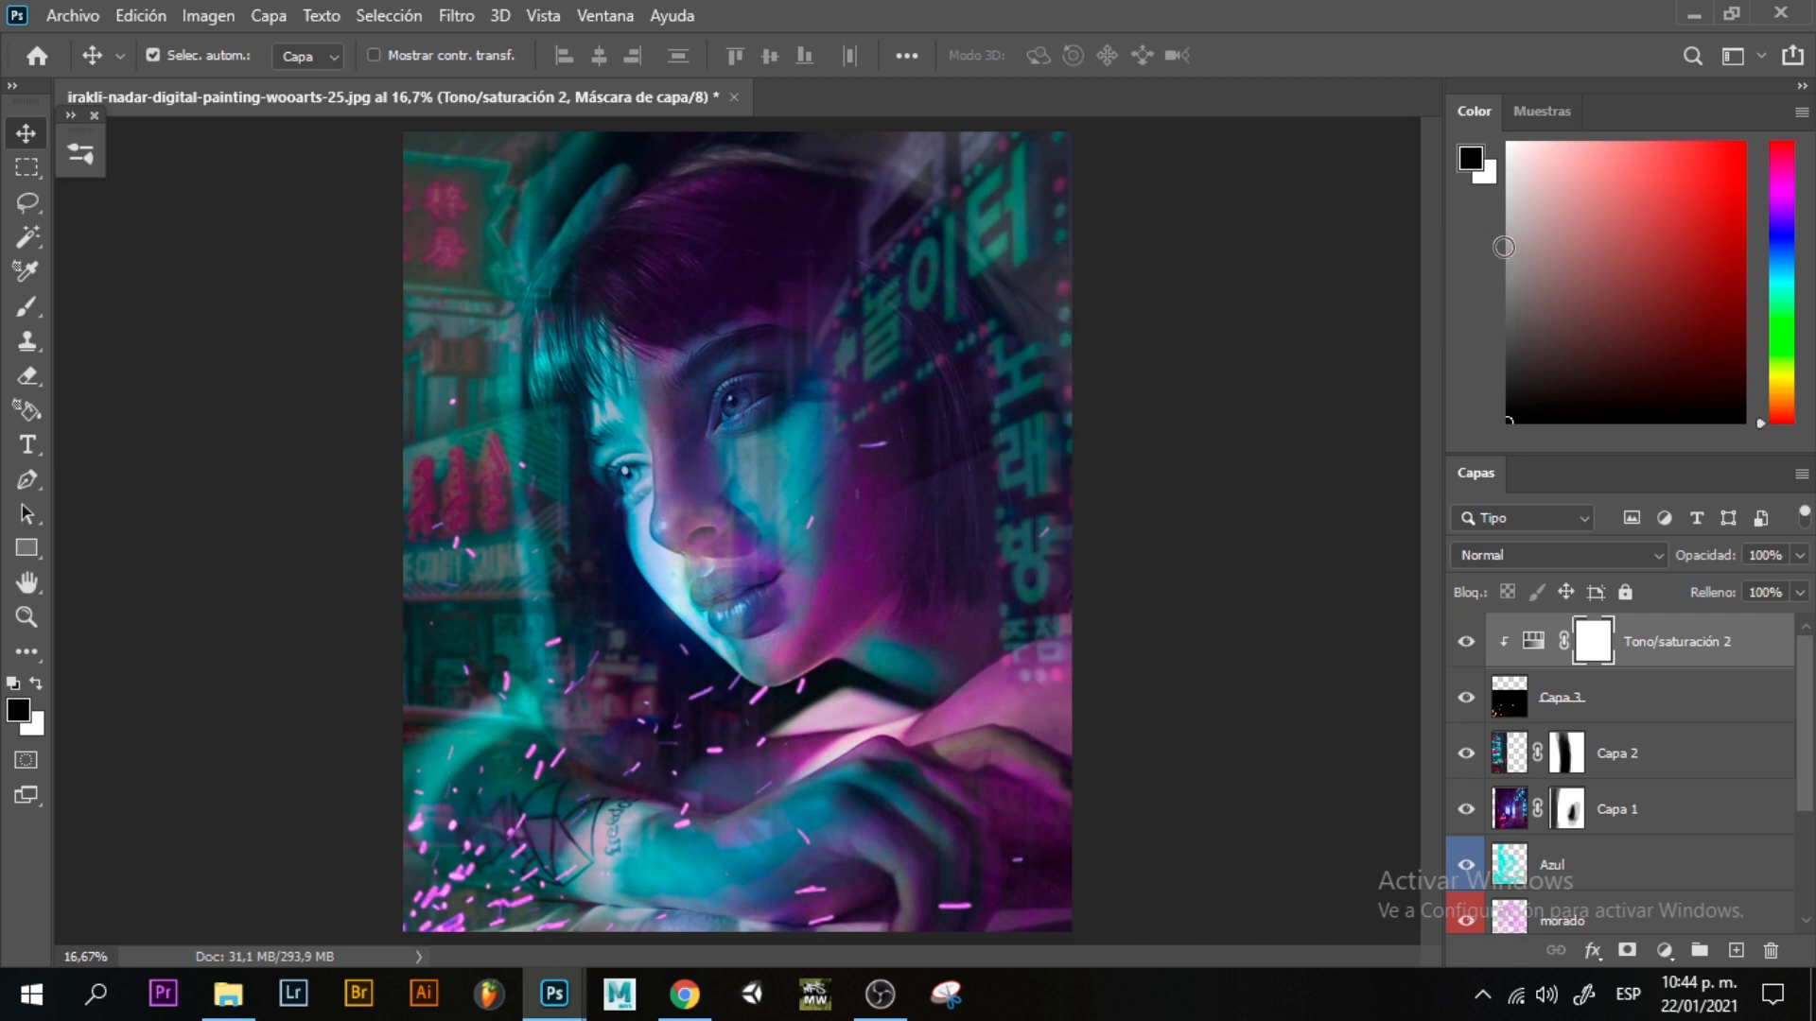
# Soften the sparks layer "Capa 3" with a Gaussian Blur of 7.4 pixels radius.
pyautogui.click(1559, 705)
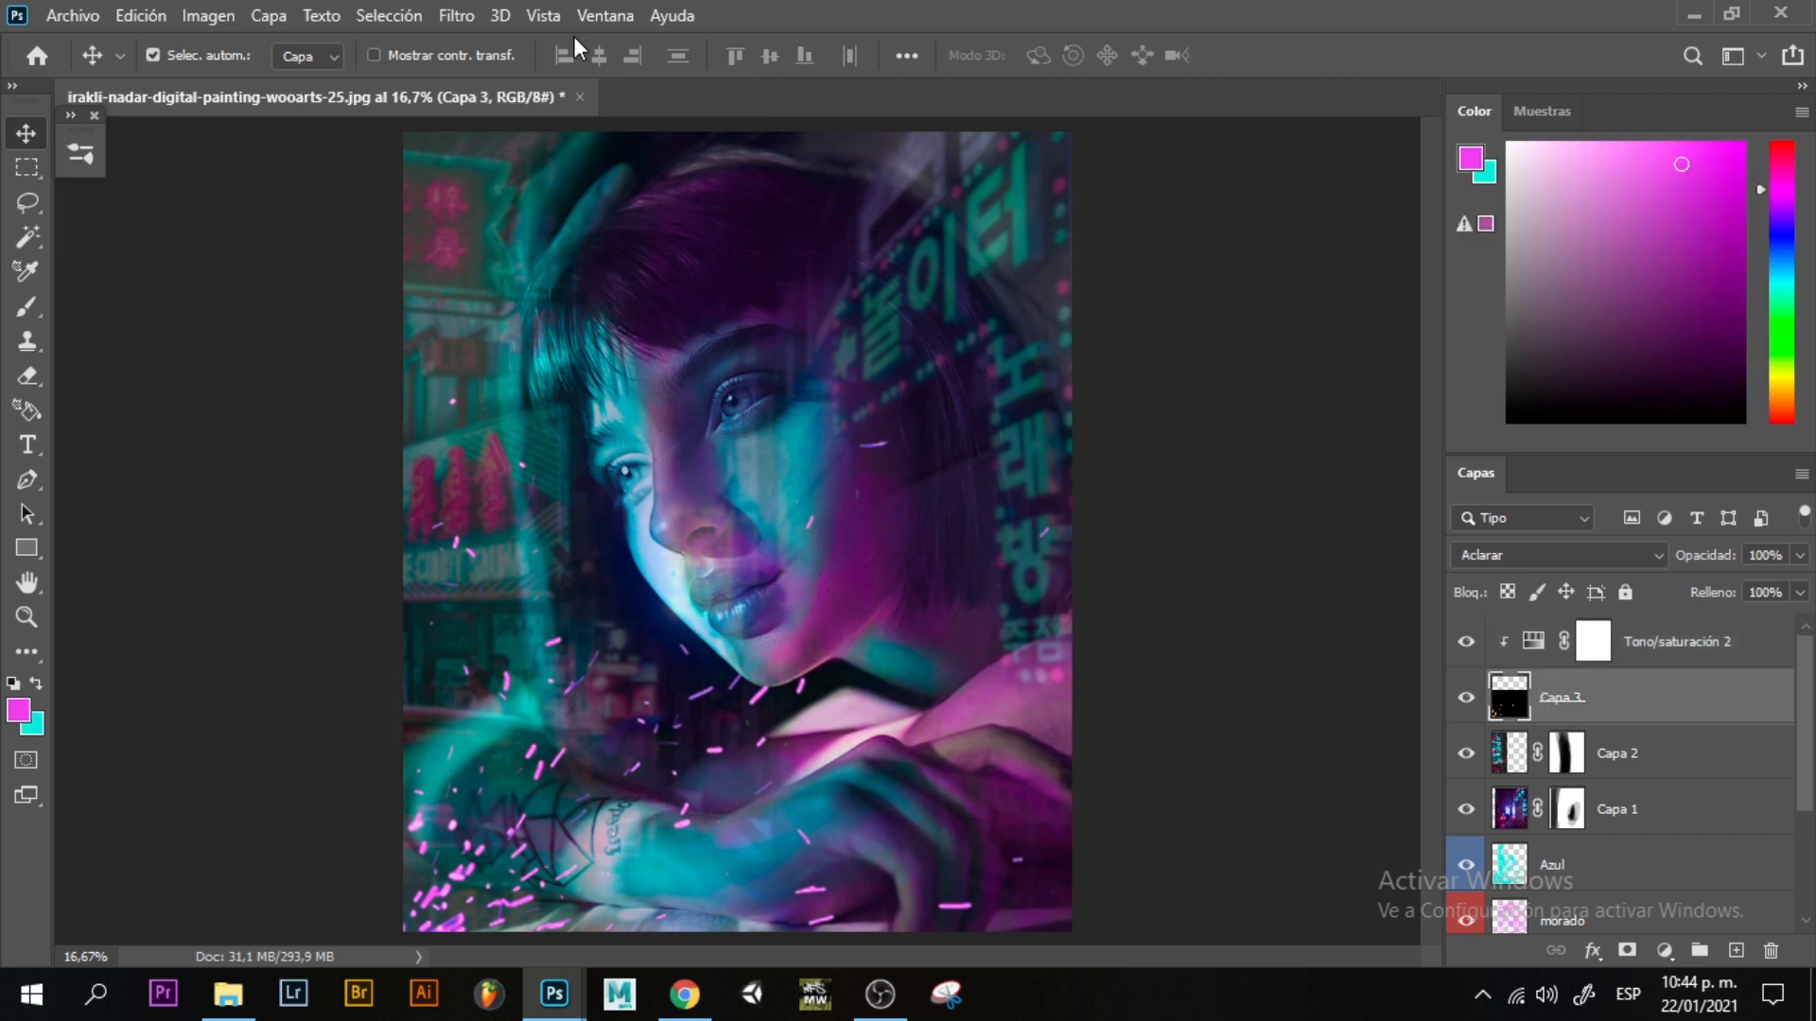
pyautogui.click(456, 13)
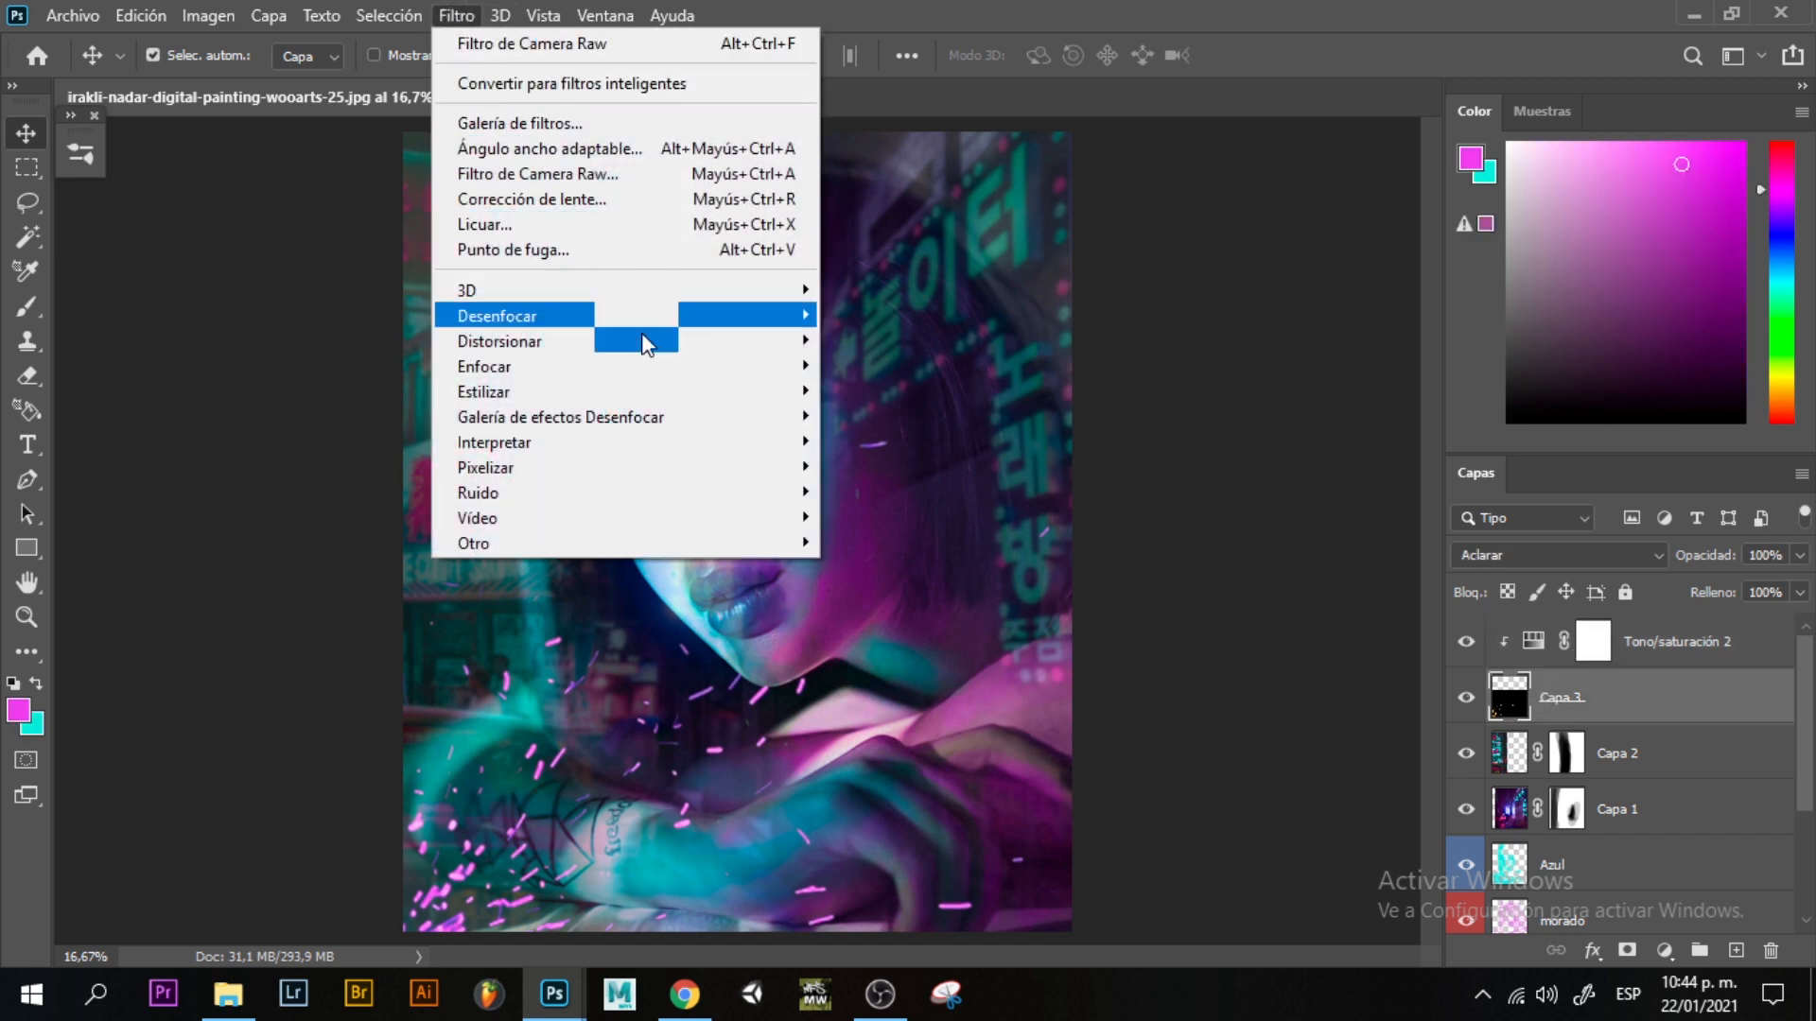
pyautogui.moveTo(644, 326)
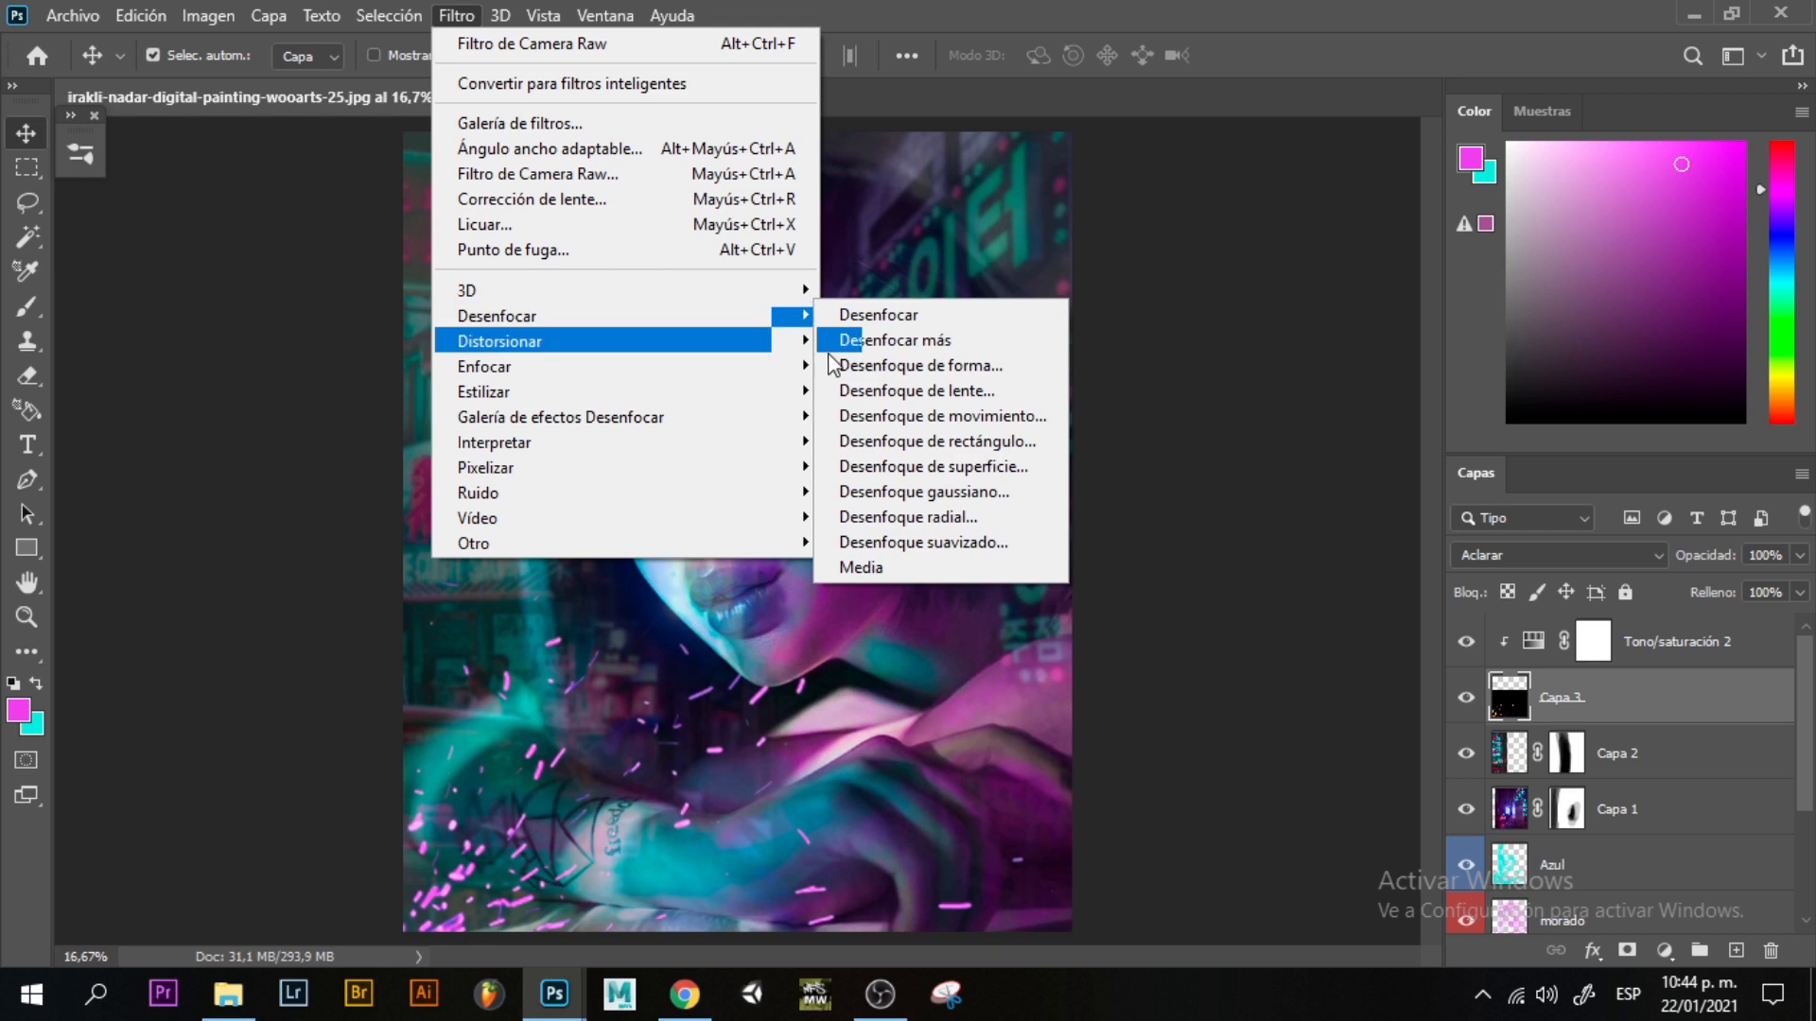
pyautogui.click(993, 494)
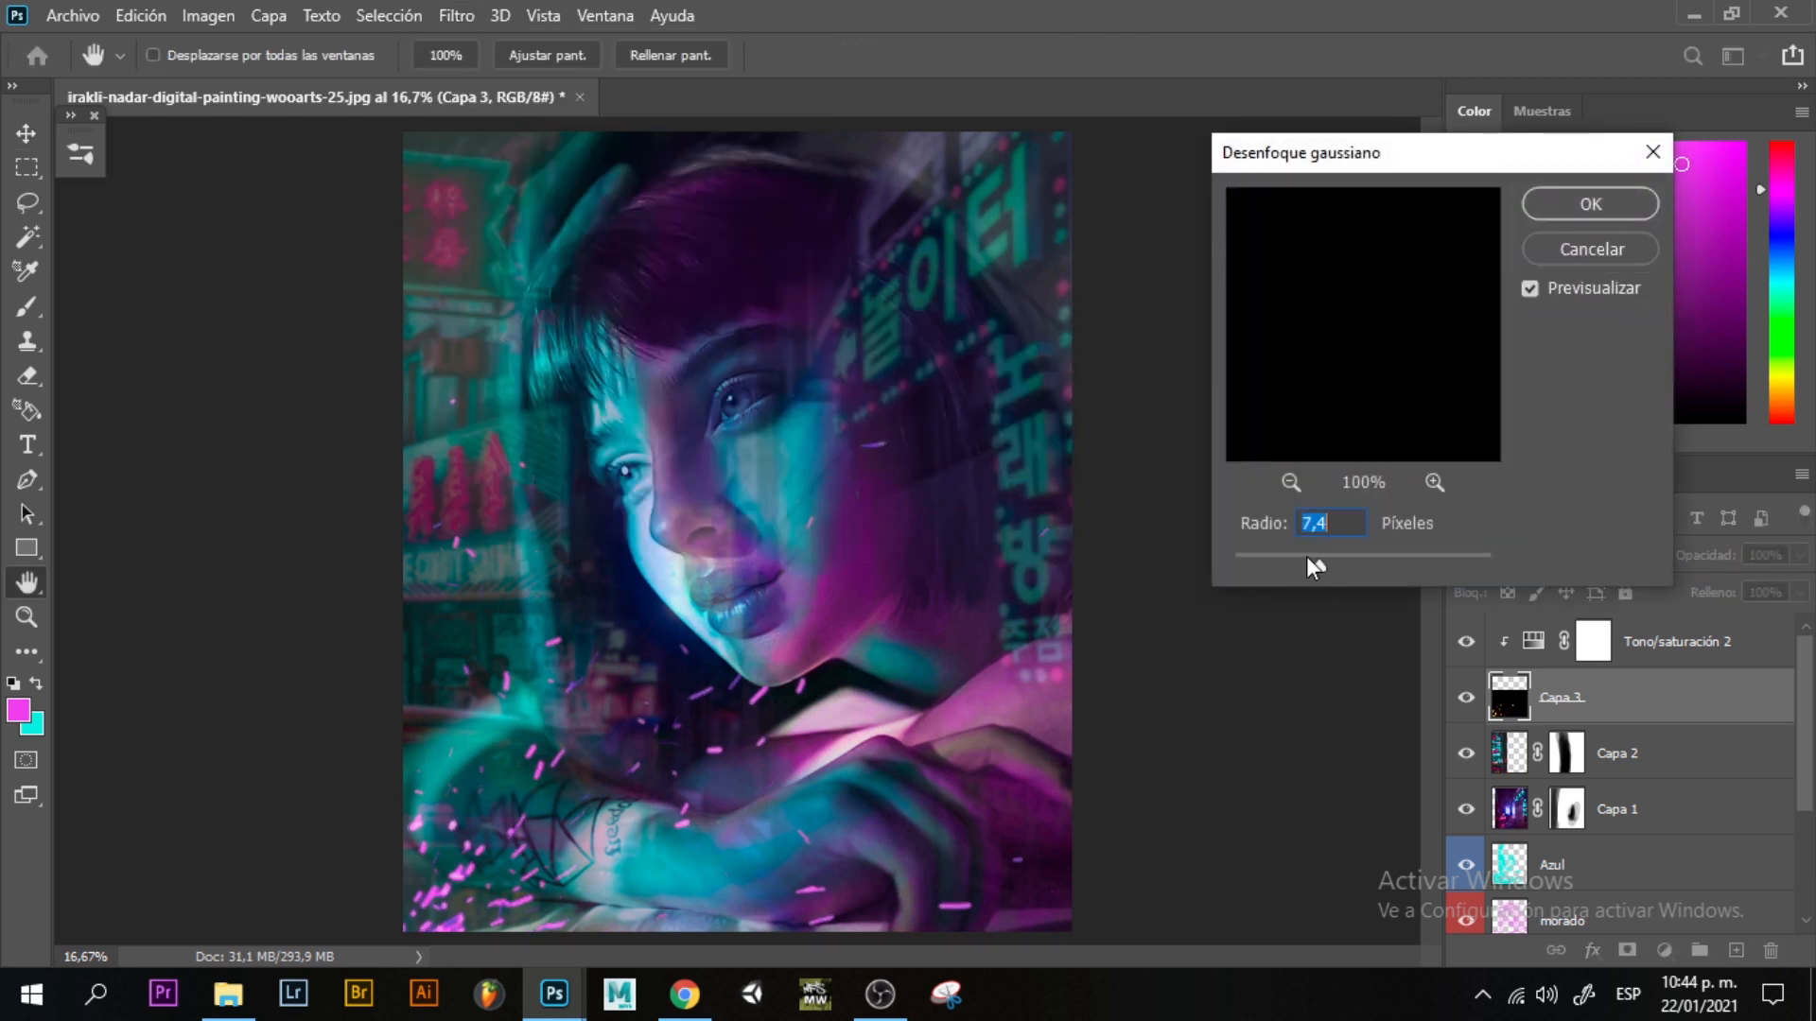
pyautogui.click(1591, 204)
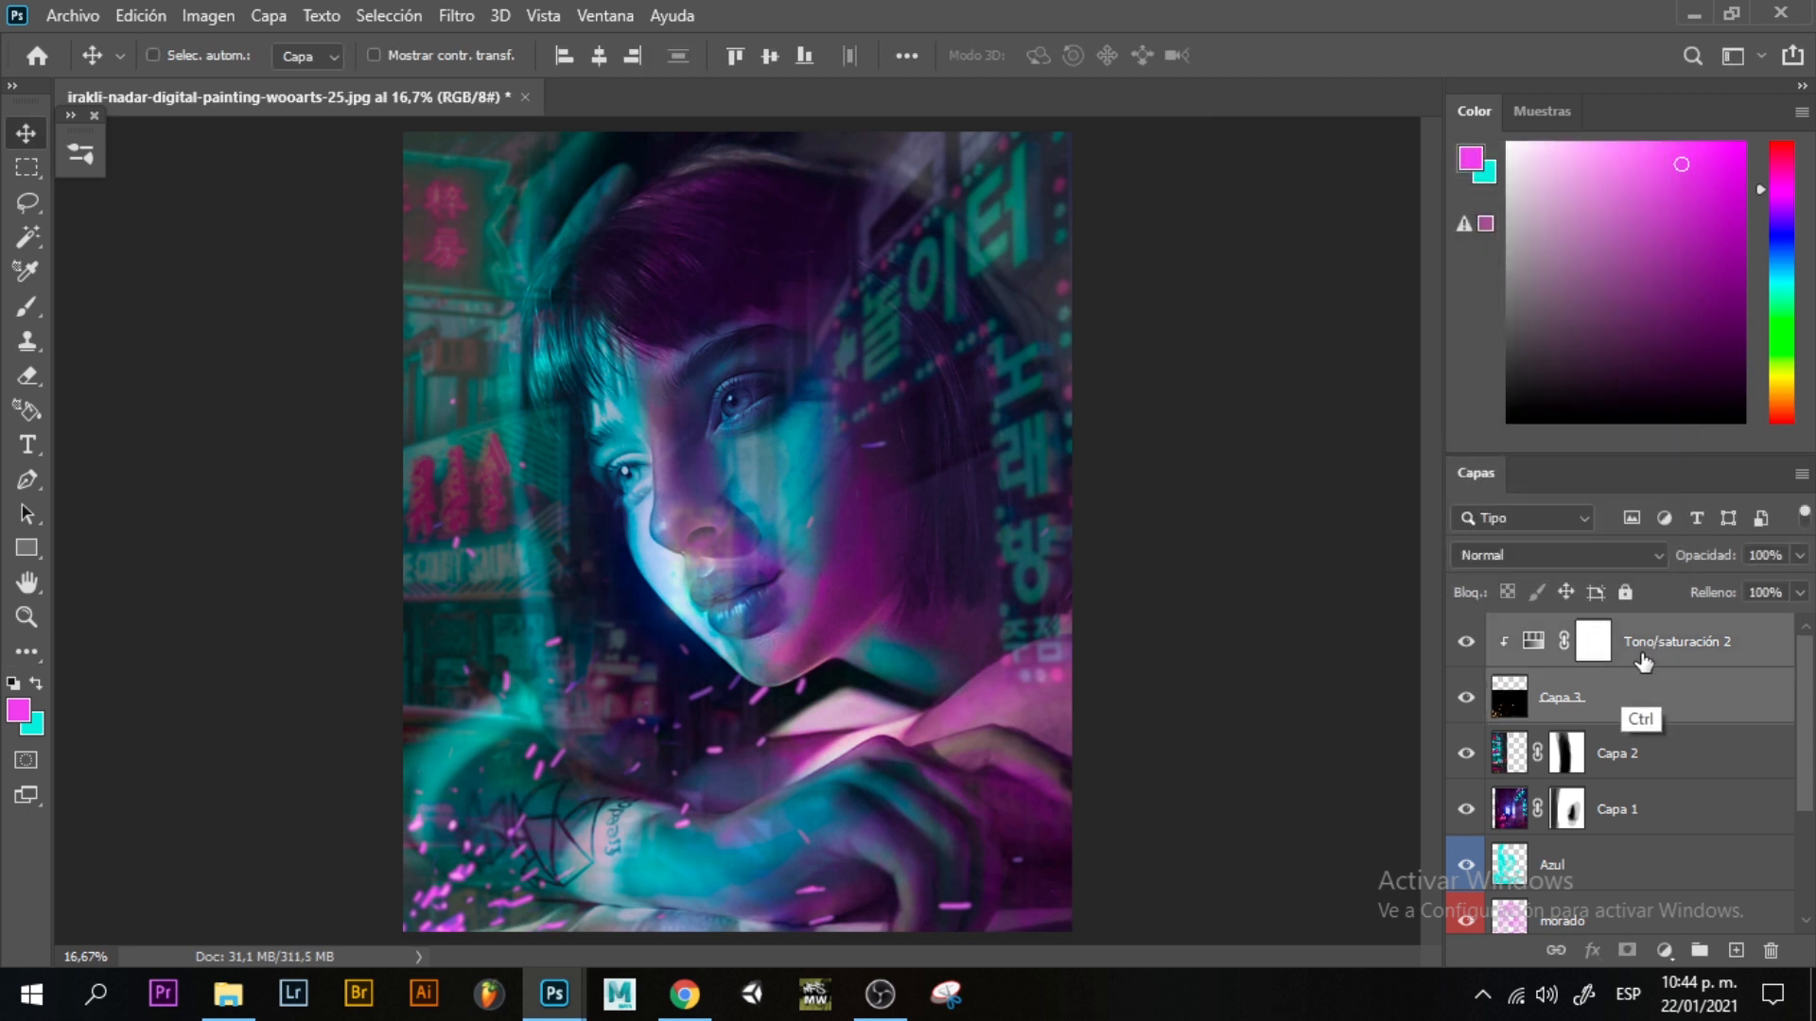
# Enlarge "Capa 3" together with its Hue/Saturation adjustment outward from the upper-left corner, and shift the sparks right and slightly down.
pyautogui.hotkey('ctrl', 't')
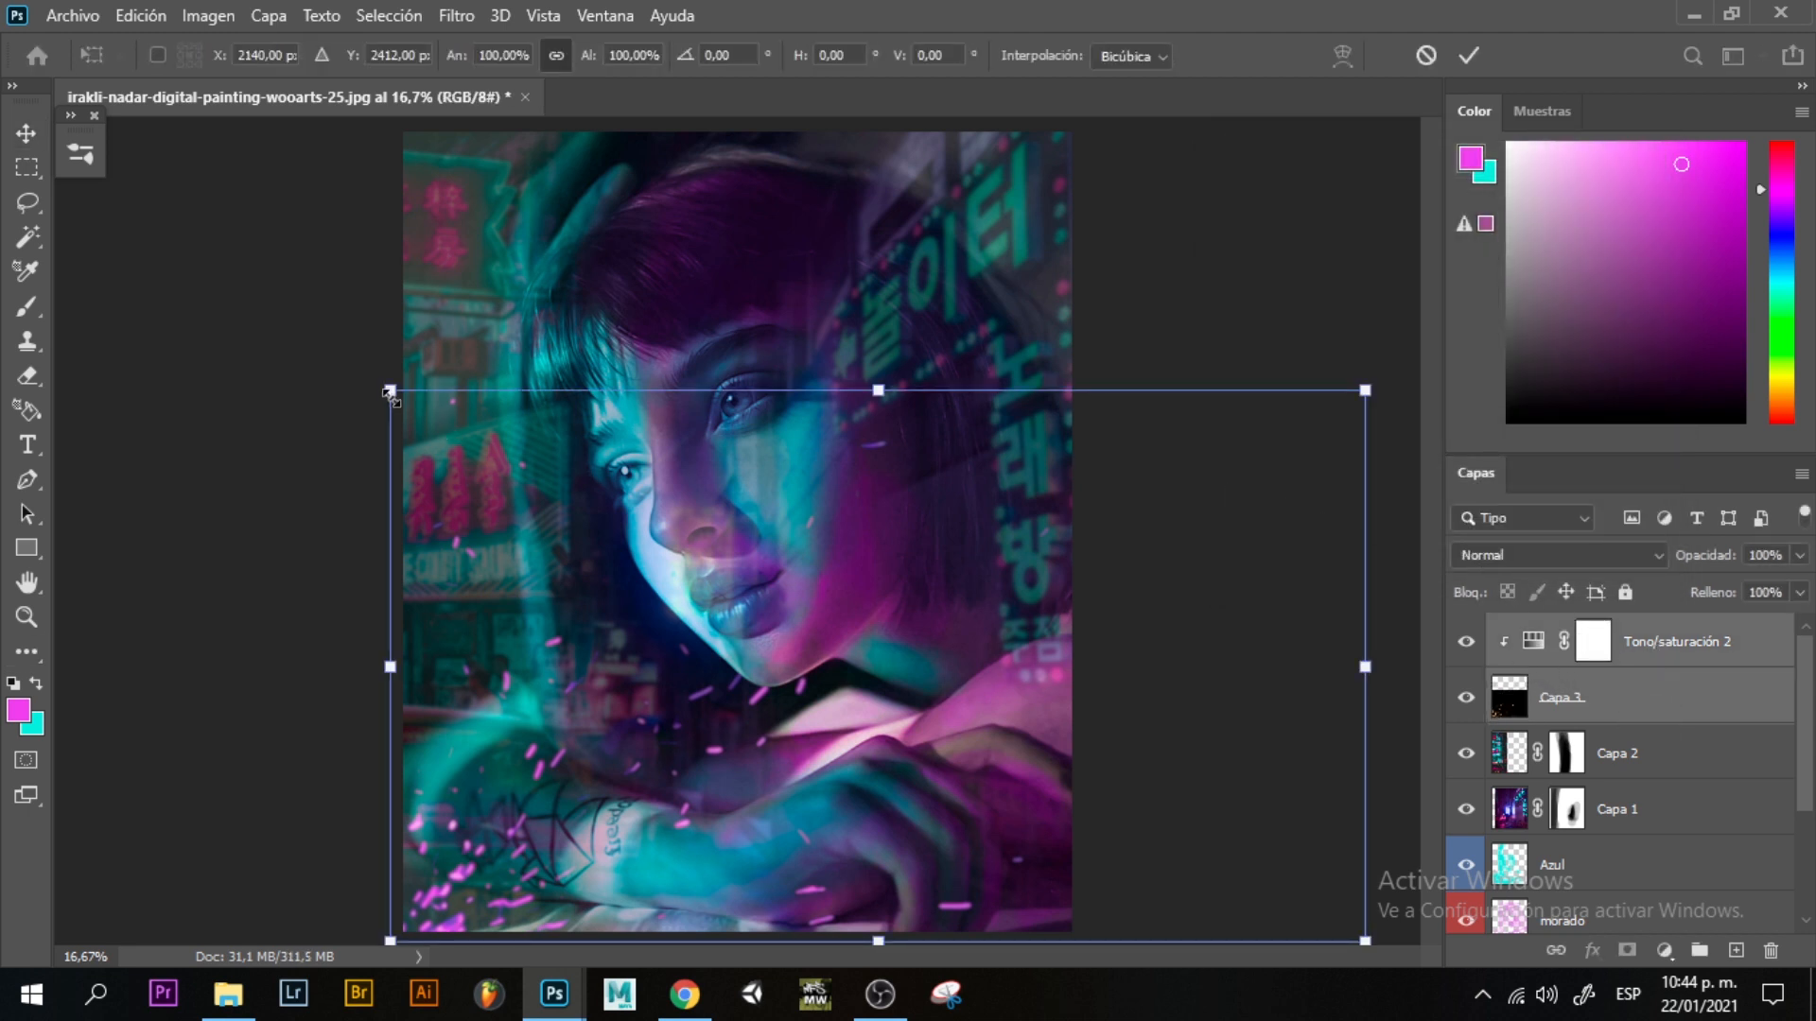
pyautogui.moveTo(389, 392); pyautogui.dragTo(191, 276)
pyautogui.moveTo(808, 571); pyautogui.dragTo(1031, 629)
pyautogui.press('Return')
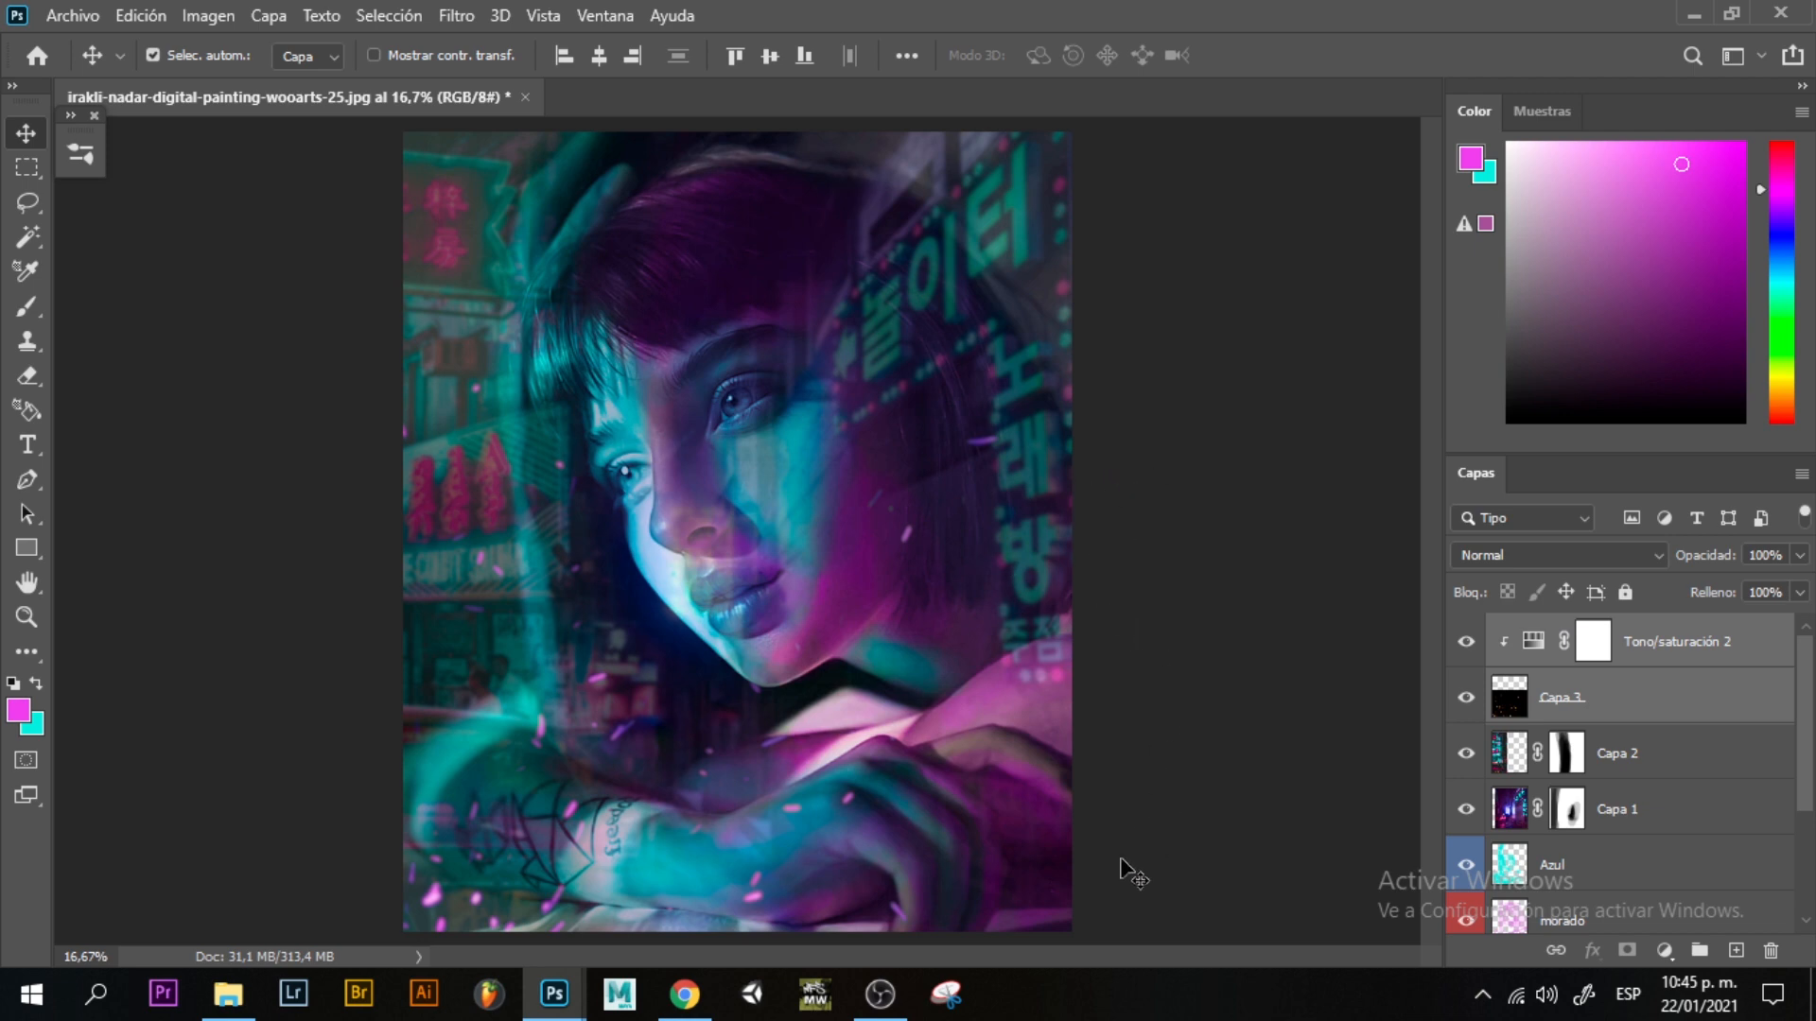
pyautogui.click(879, 993)
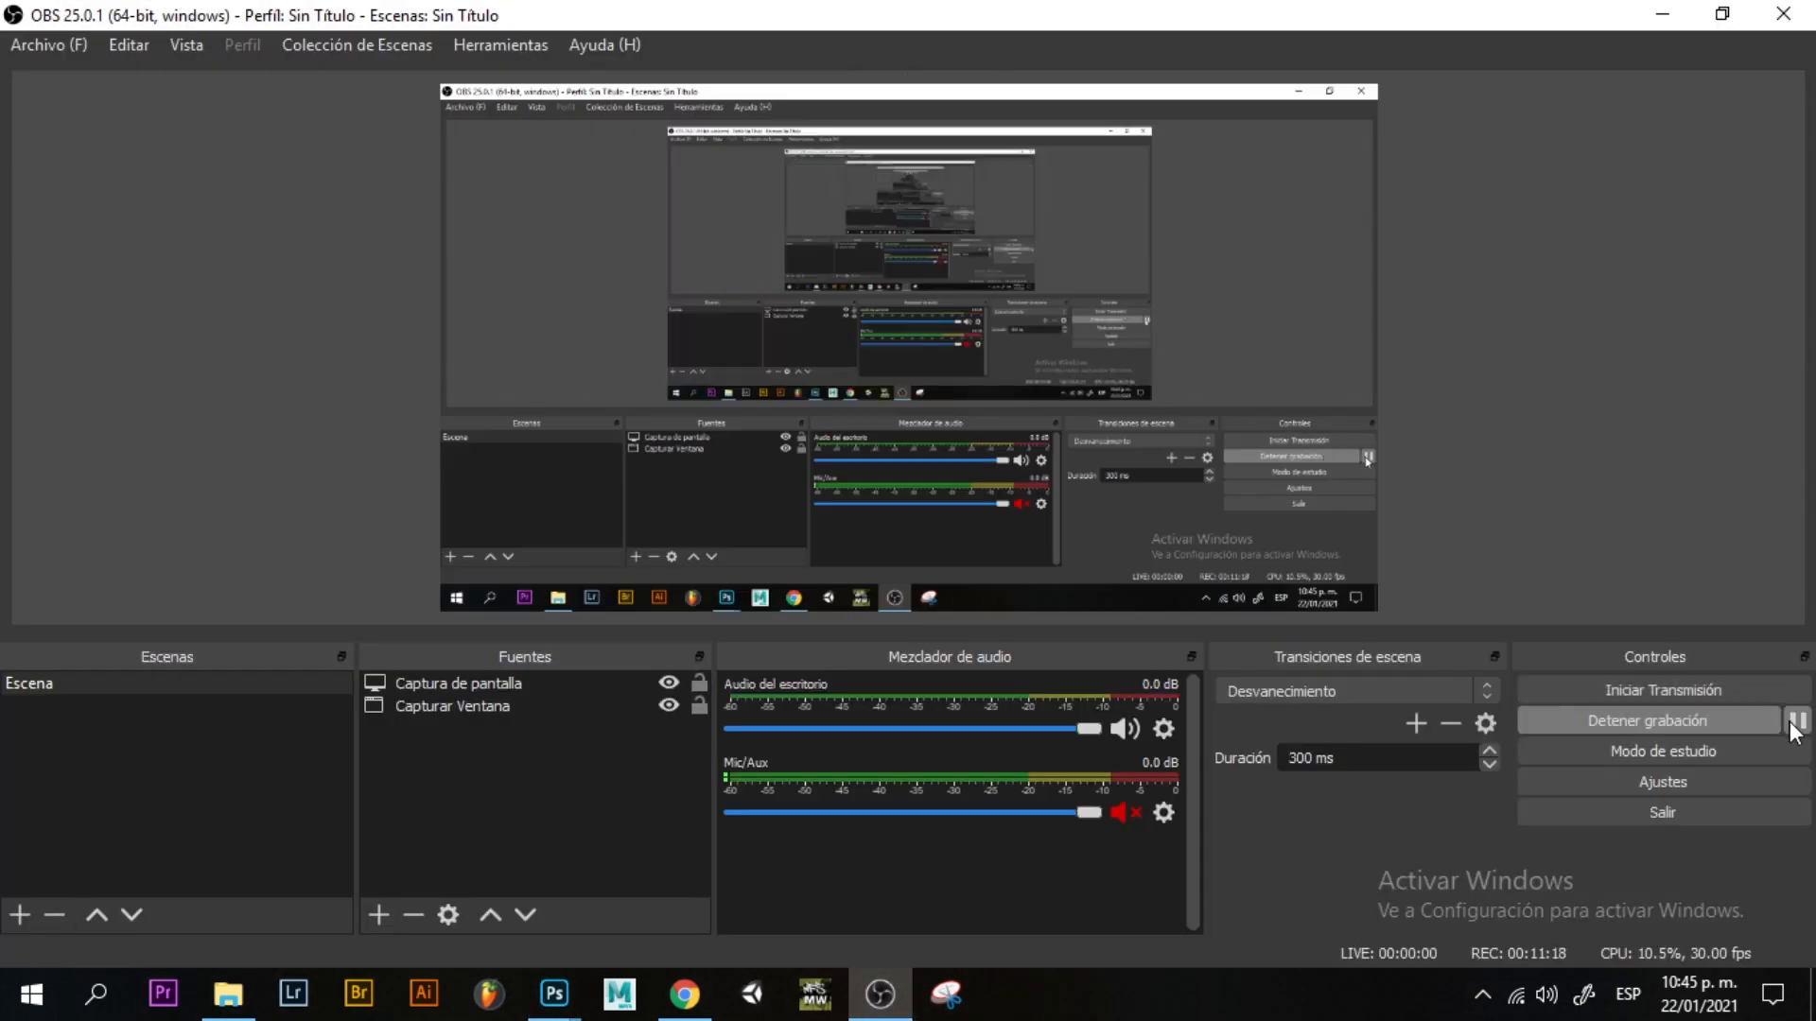